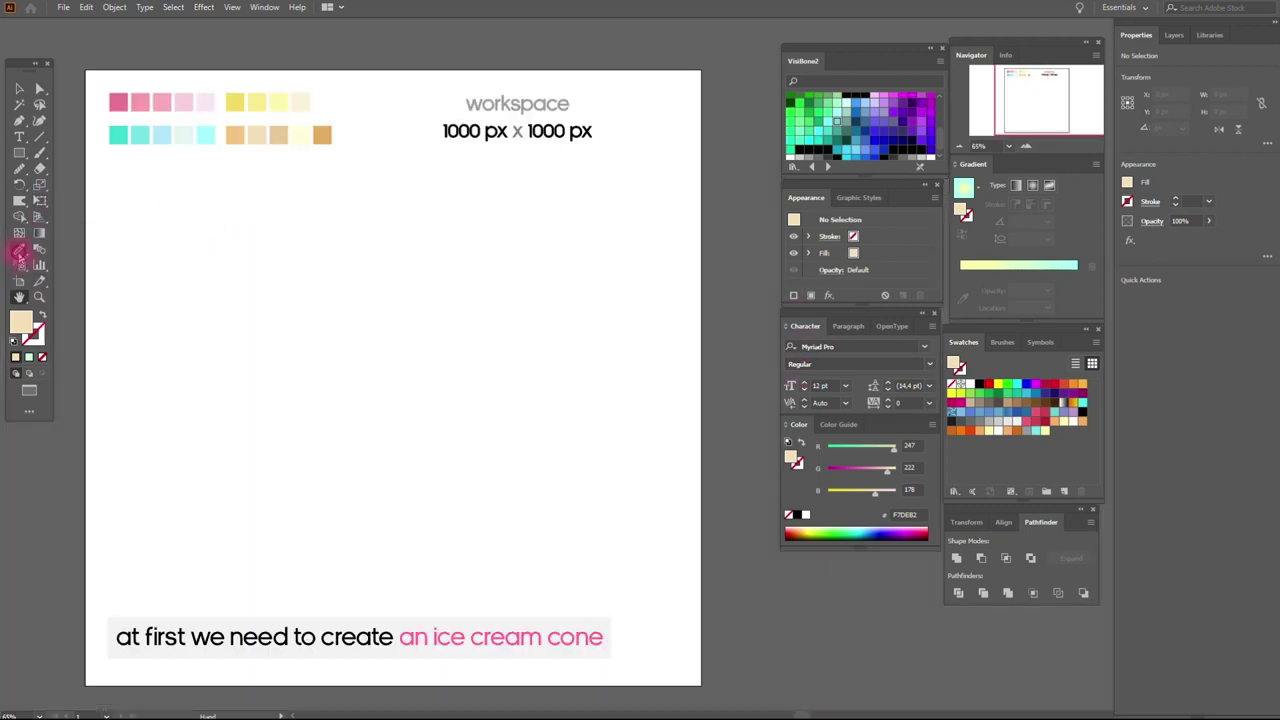
- Draw a three-sided polygon triangle and move it down and right
click(18, 250)
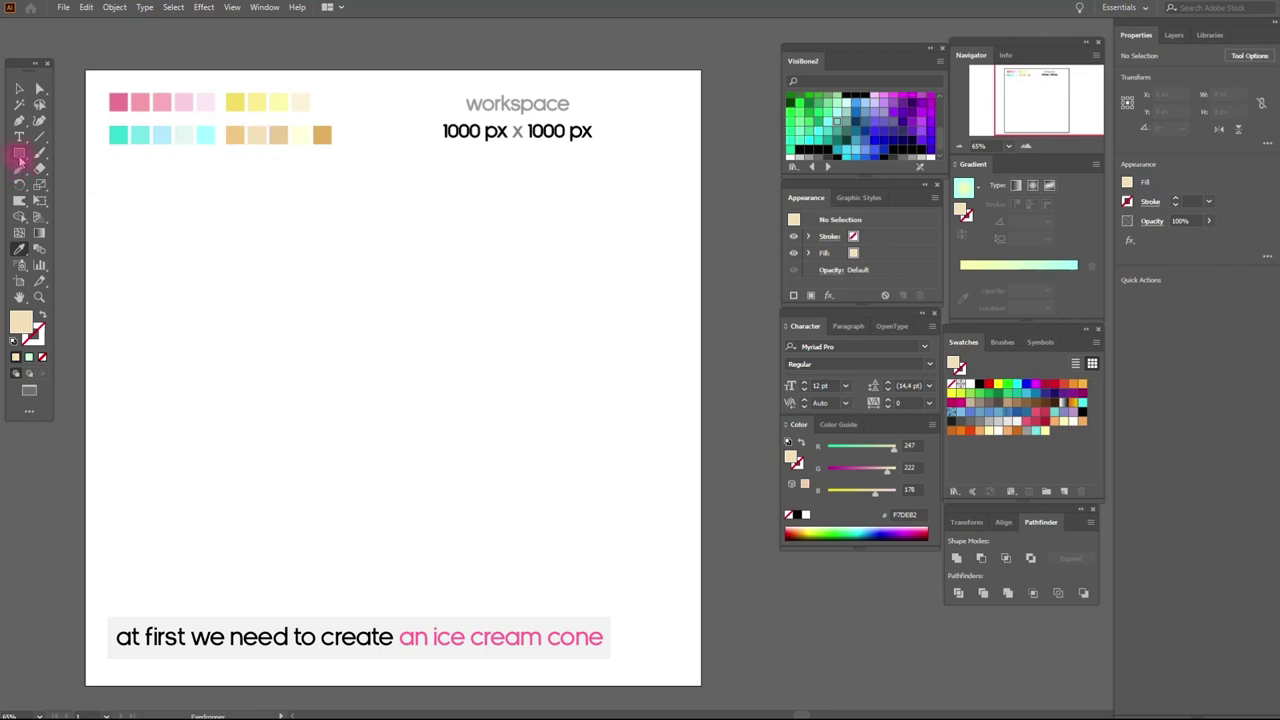
drag(20, 155, 95, 201)
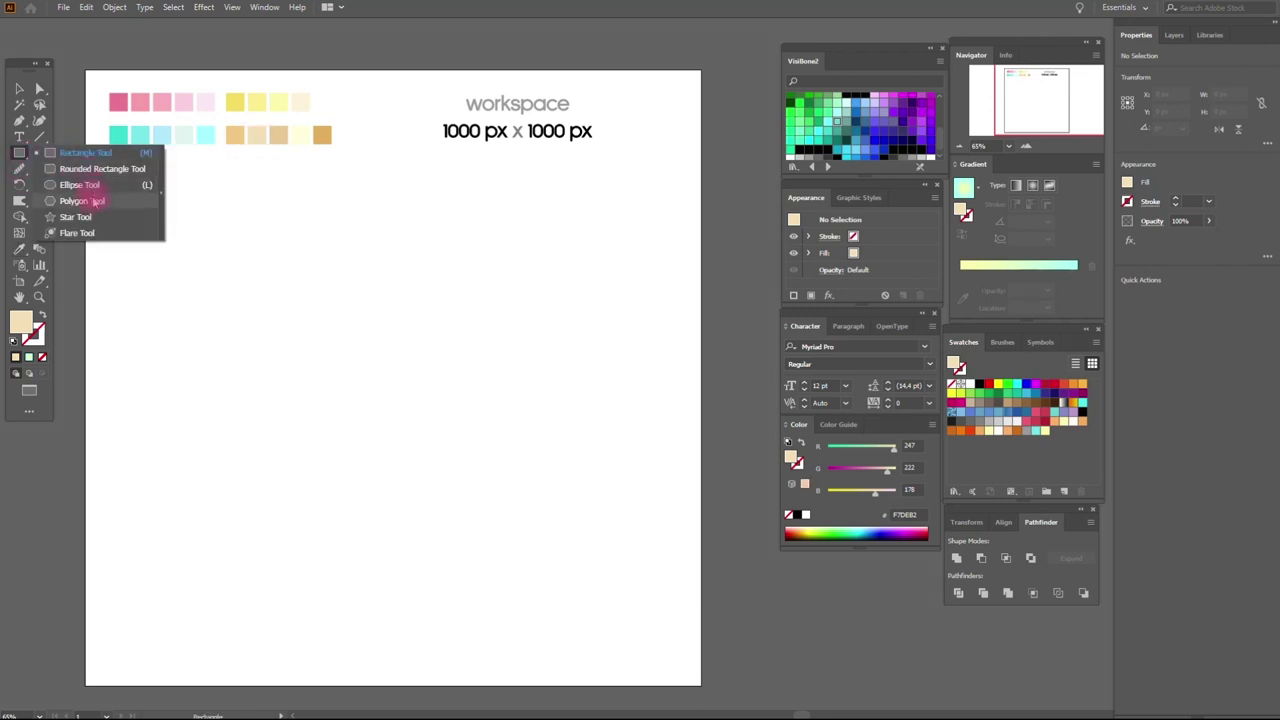
click(278, 302)
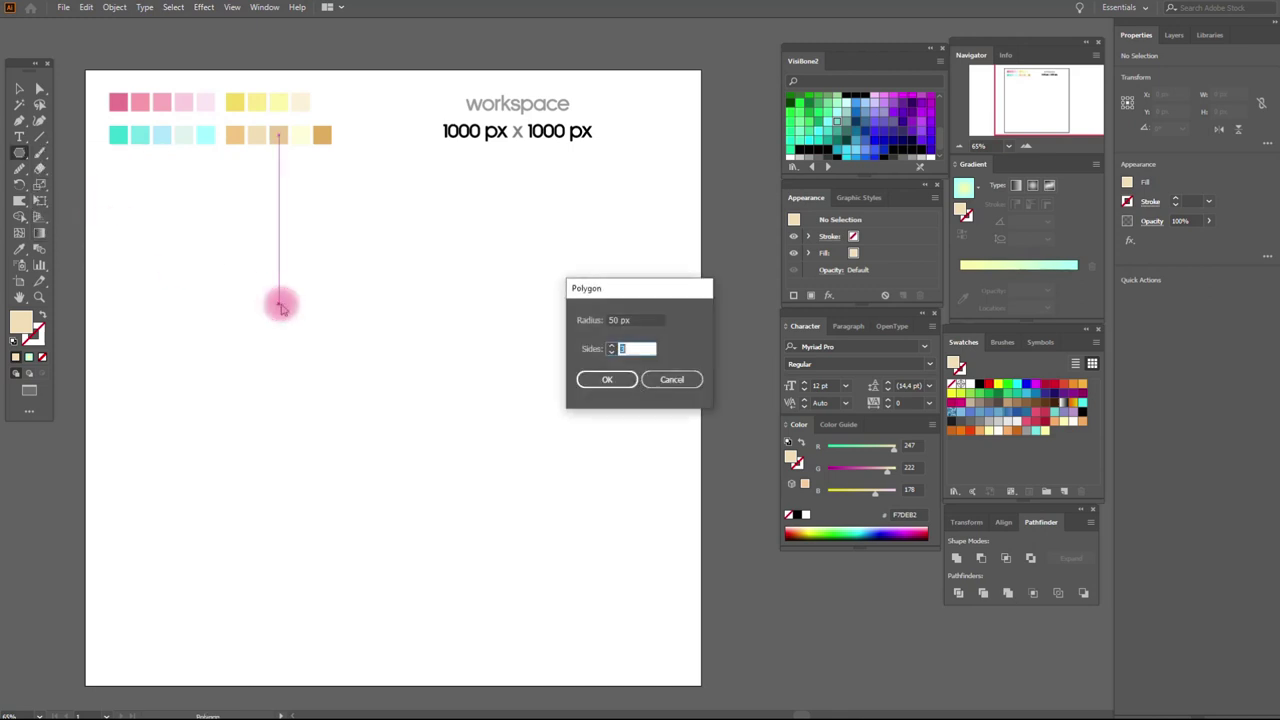
click(596, 381)
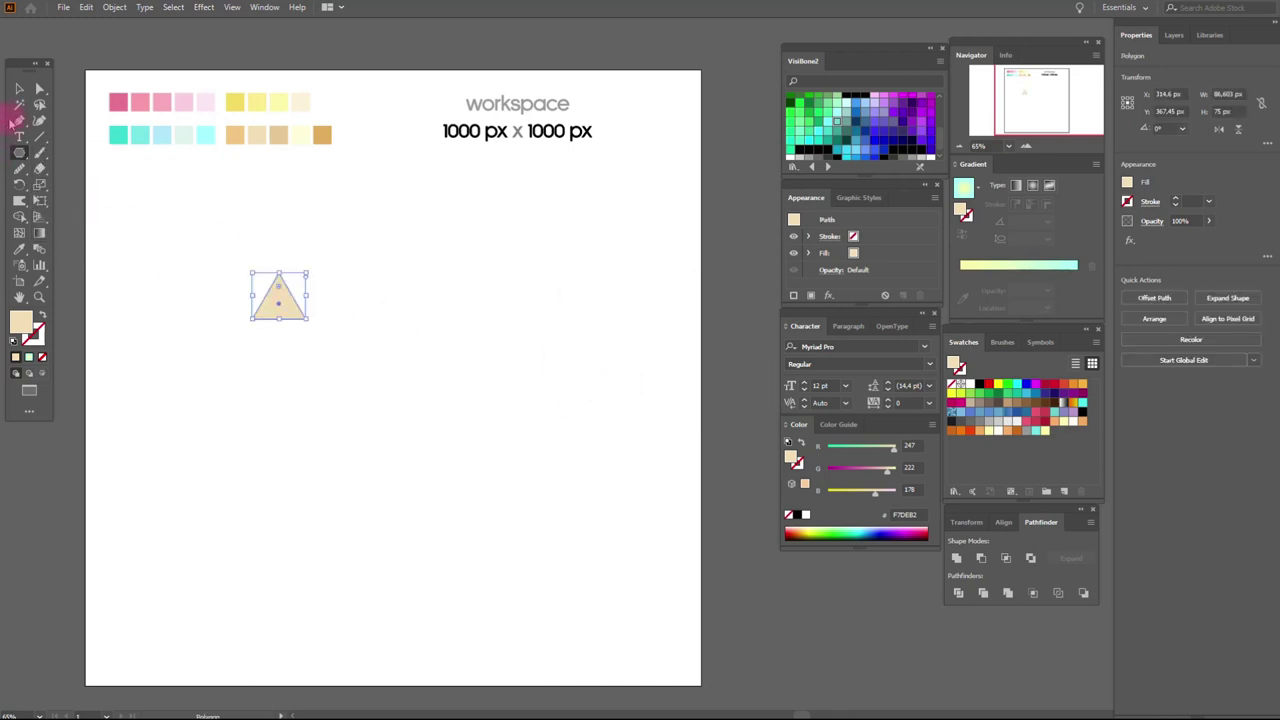
drag(288, 302, 374, 366)
- Reflect the triangle upside down and enlarge it to about 261 × 368 px in the lower left
right_click(360, 362)
mouse_move(398, 568)
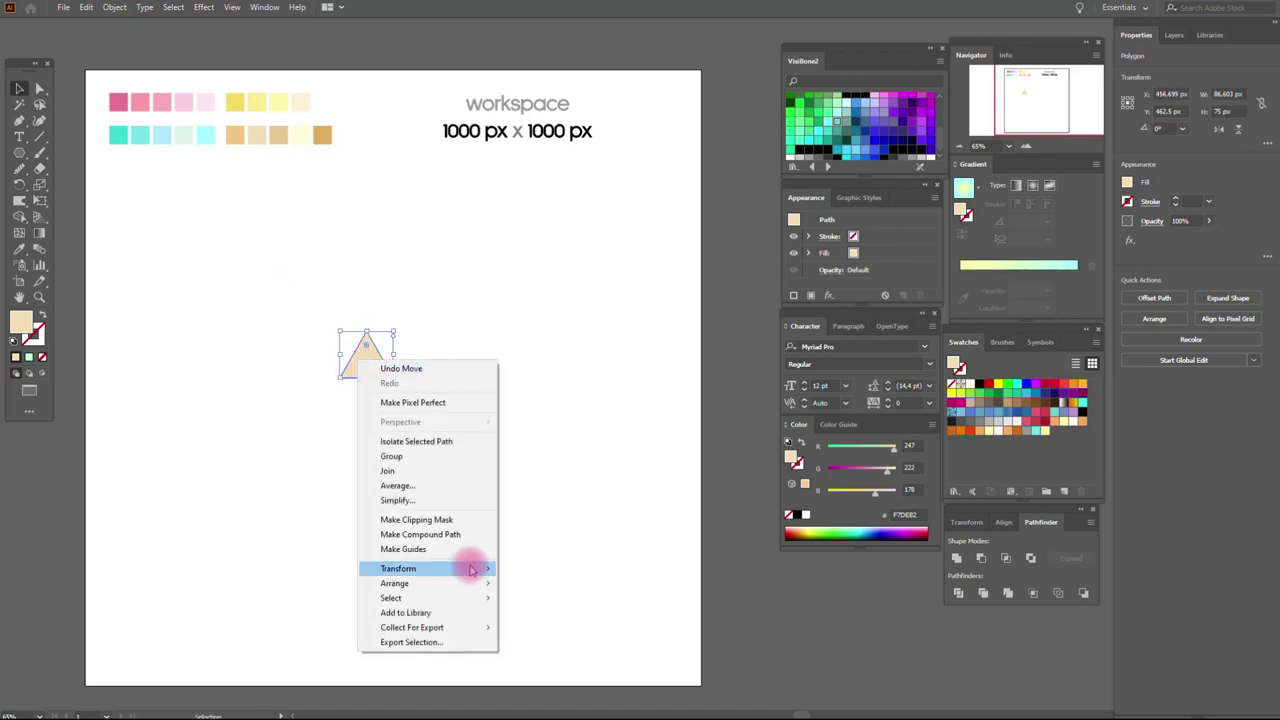
click(540, 616)
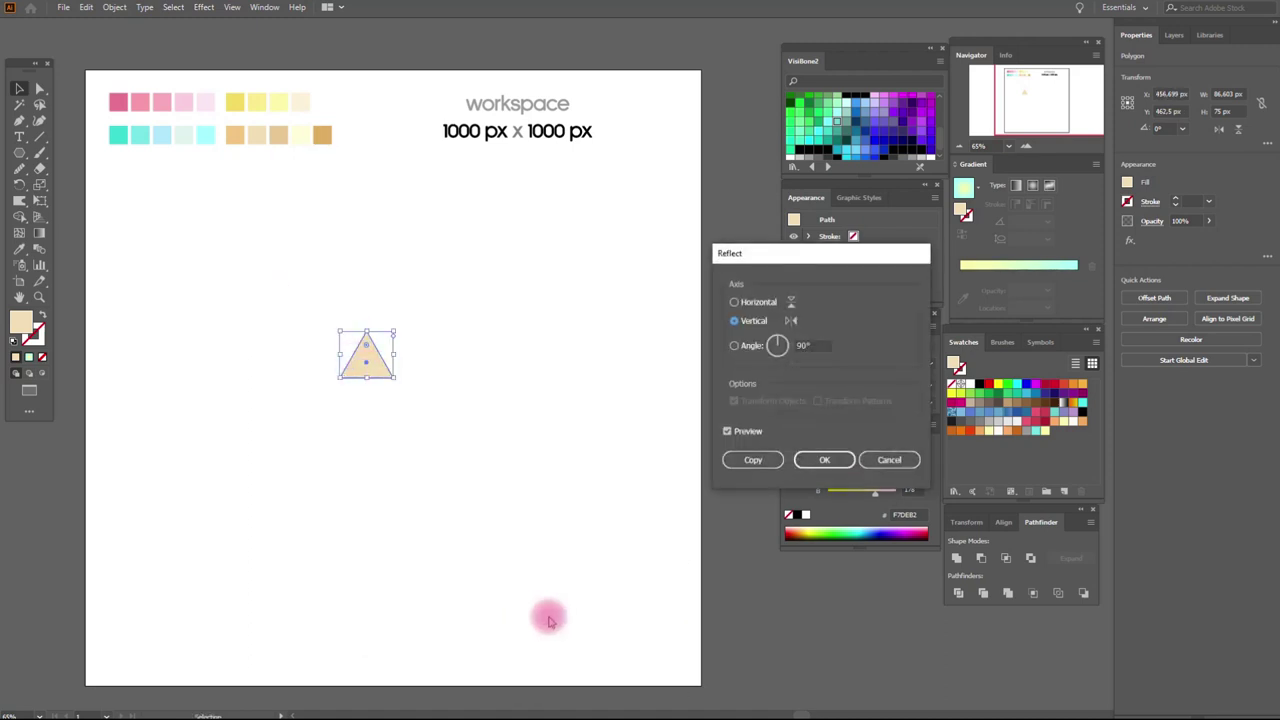
click(763, 303)
click(824, 459)
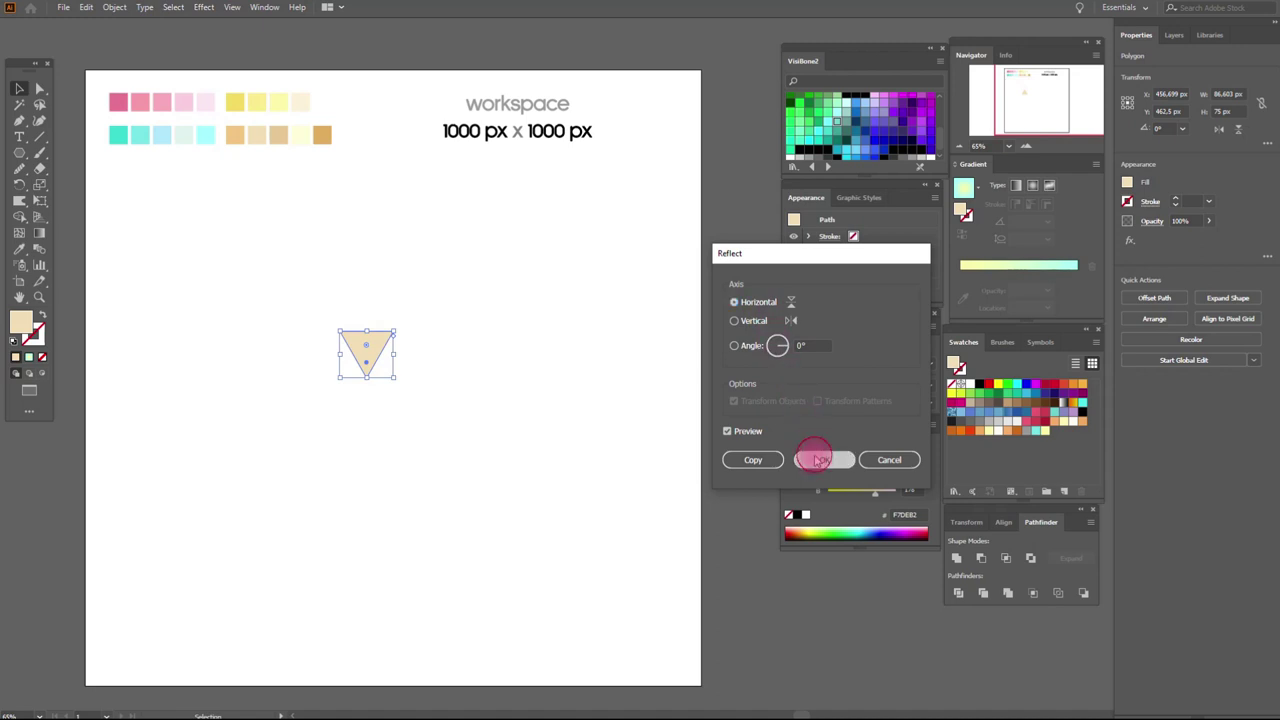
mouse_move(395, 377)
mouse_down()
mouse_move(463, 545)
mouse_move(500, 553)
mouse_up()
drag(441, 406, 386, 447)
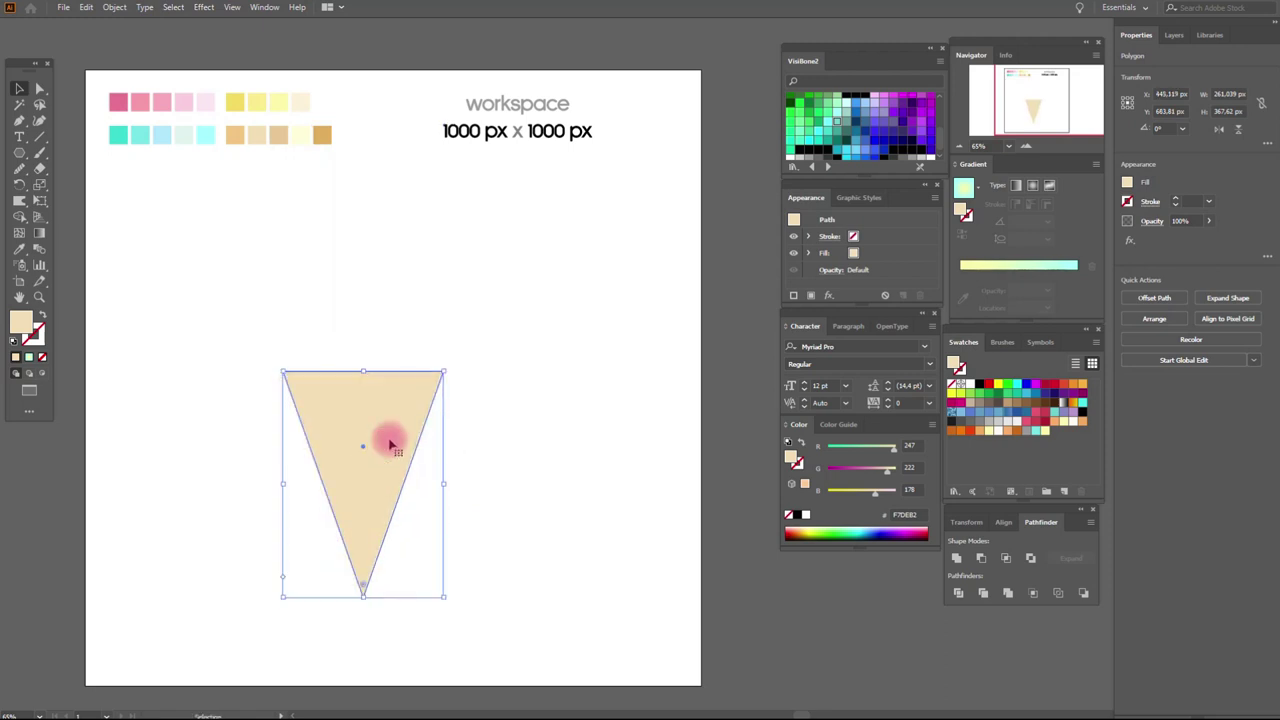
click(203, 8)
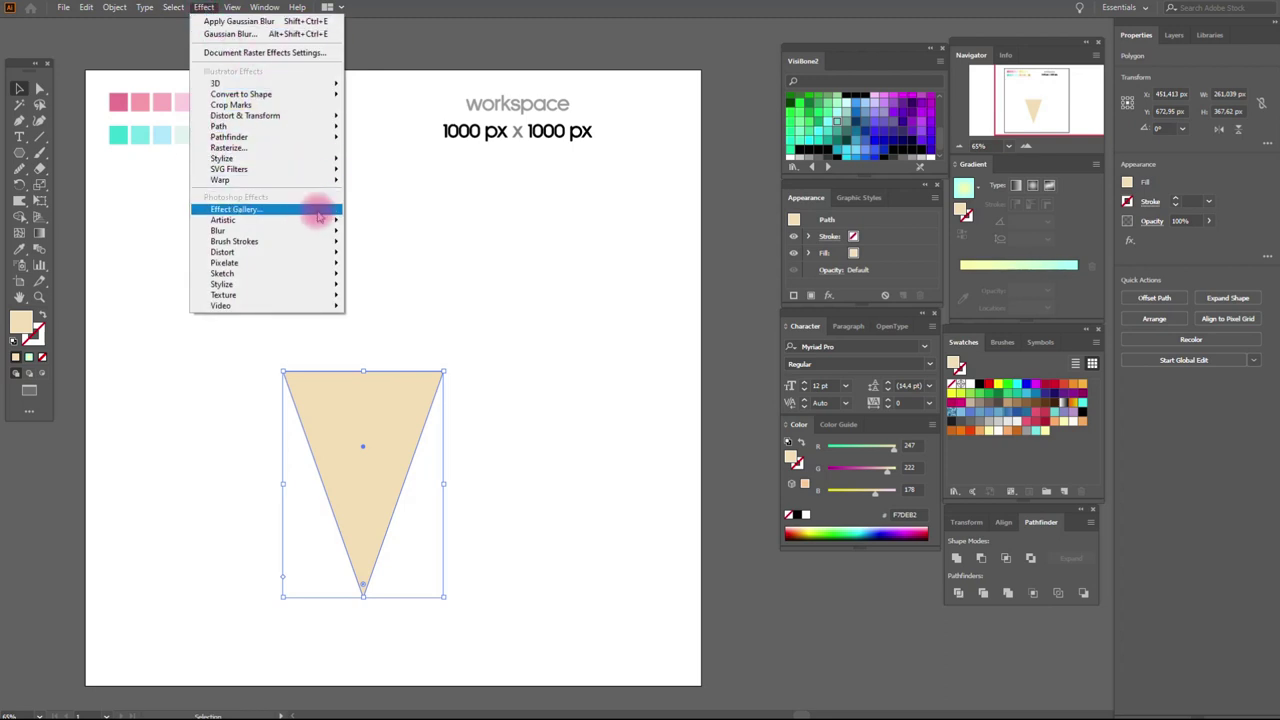
- Round the triangle's corners by 50 px and expand the appearance into the path
mouse_move(222, 158)
click(420, 221)
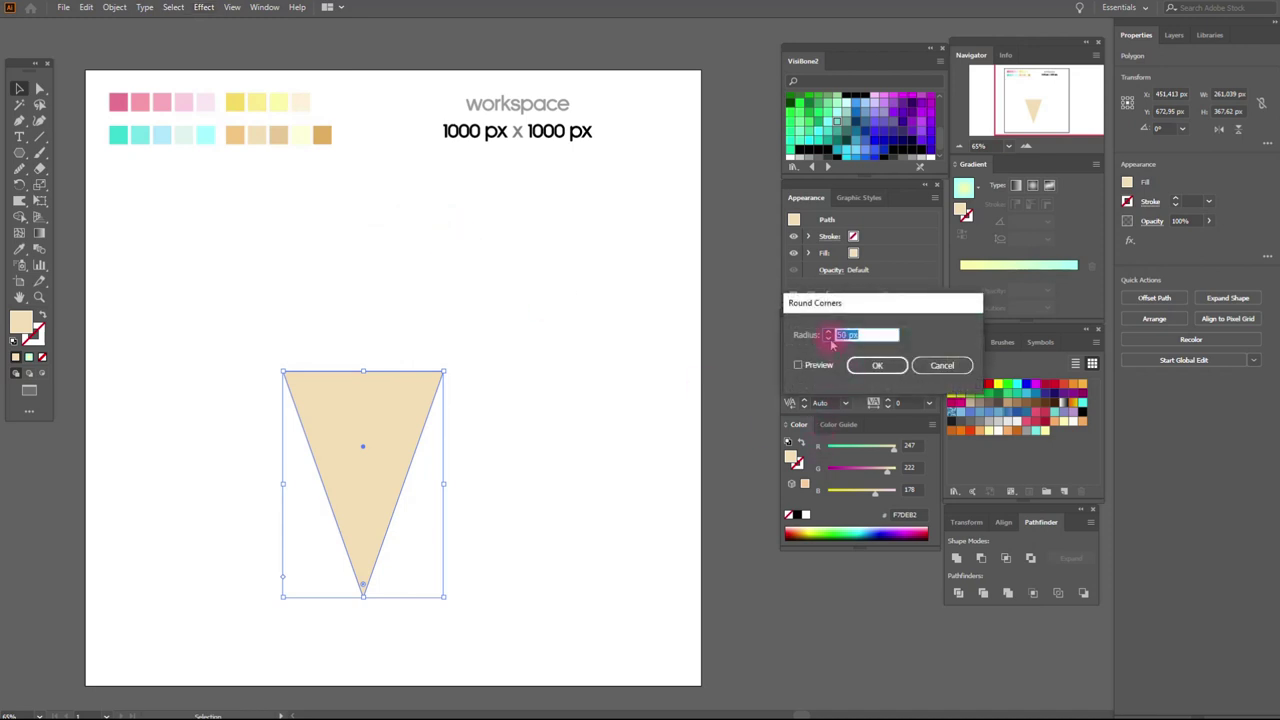
click(820, 366)
click(877, 365)
click(116, 9)
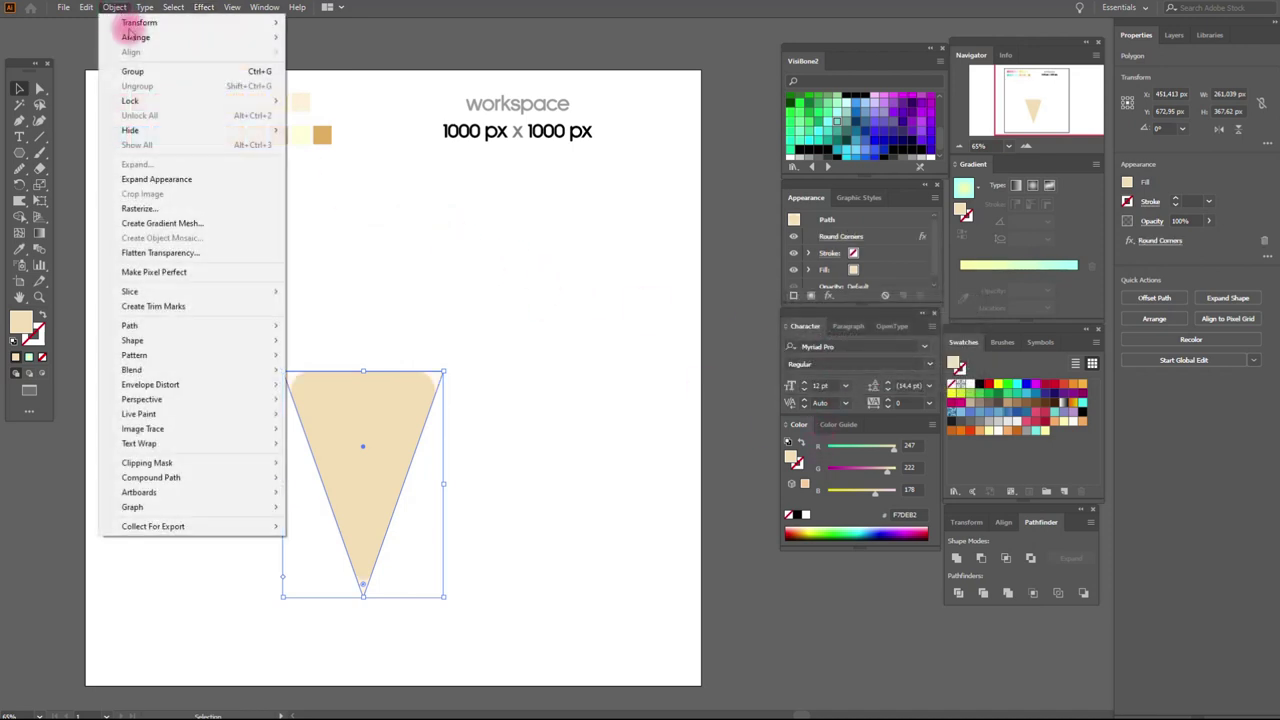
click(156, 179)
- Move the cone to the upper right and draw a large square to its left
drag(354, 453, 593, 310)
click(20, 156)
click(85, 153)
mouse_move(118, 237)
mouse_down()
mouse_move(321, 459)
mouse_move(429, 553)
mouse_up()
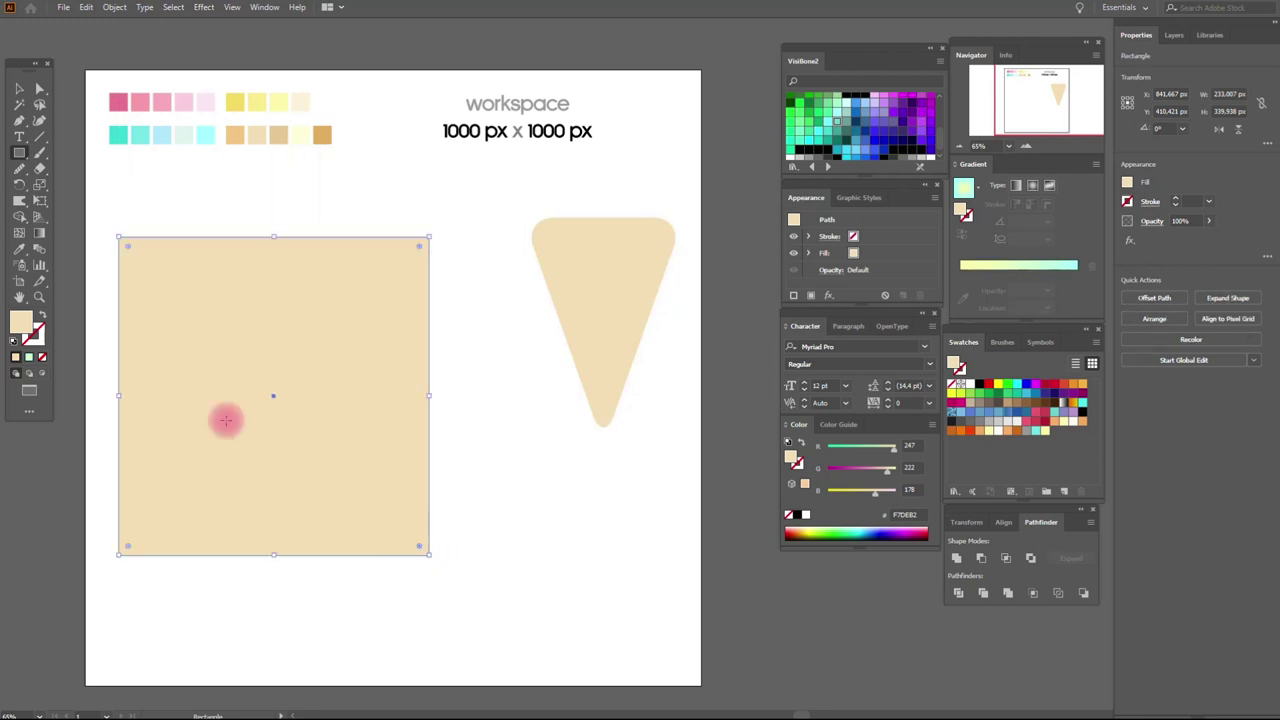
- Fill the large square with the pale yellow FFFCD8 swatch
click(21, 264)
click(301, 134)
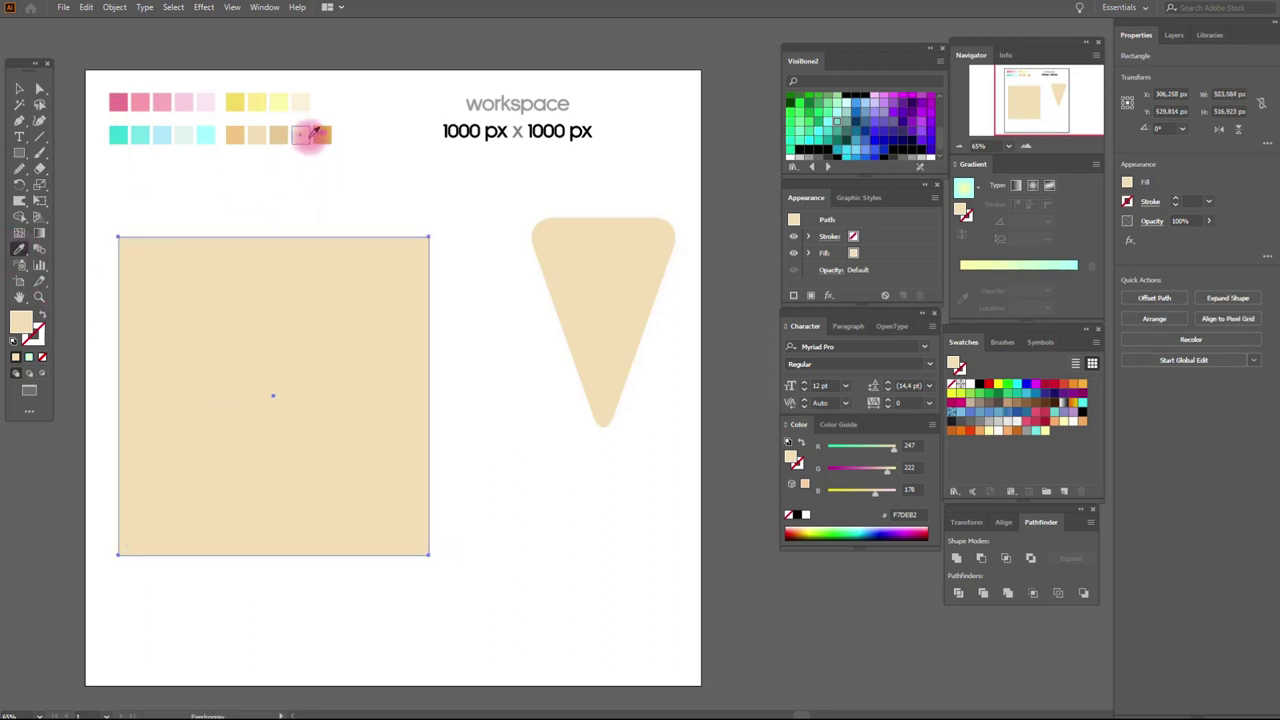
click(19, 88)
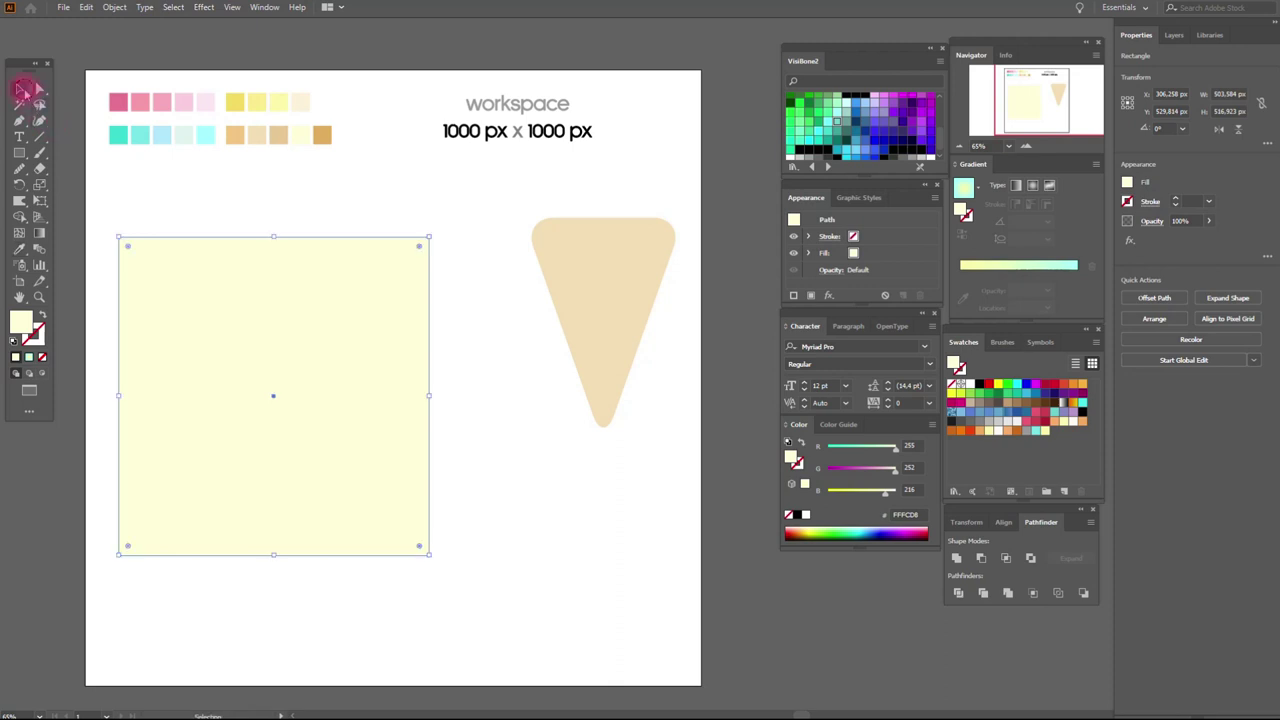
click(113, 178)
- Draw a small tan E5AD69 rounded square about 41.5 px wide in the top-left corner
drag(20, 158, 64, 177)
click(66, 178)
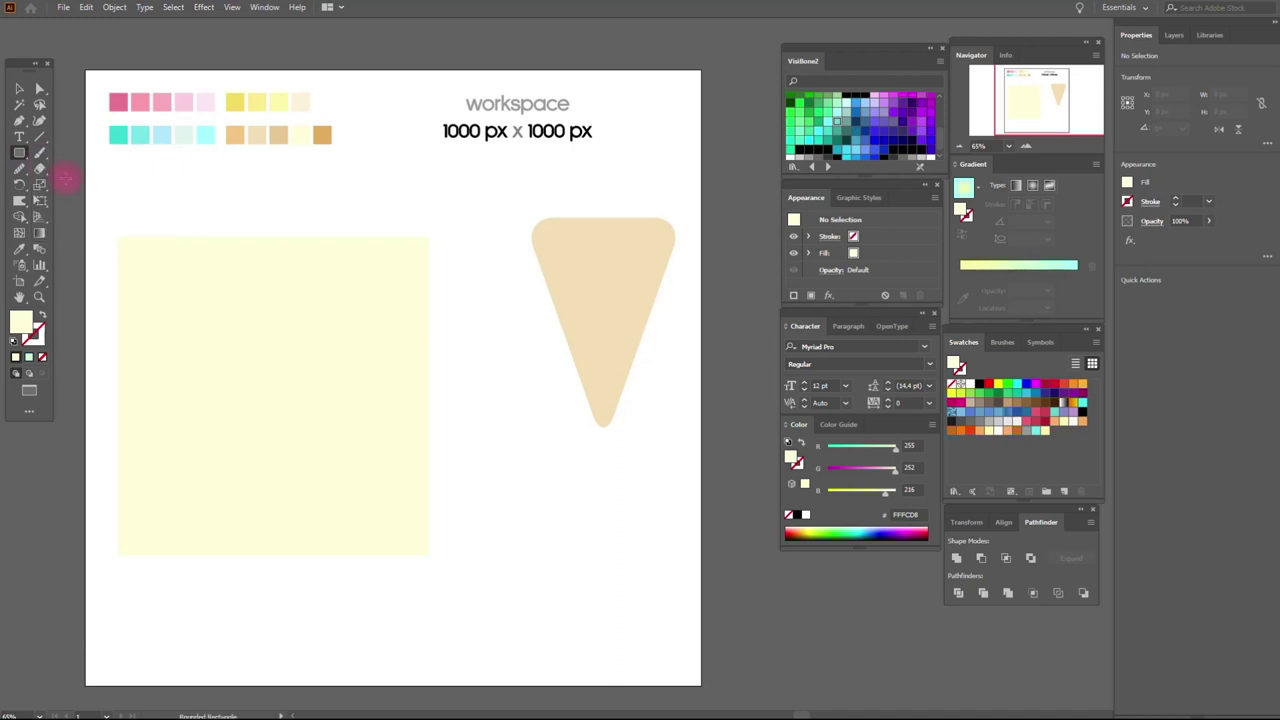
click(20, 248)
click(322, 134)
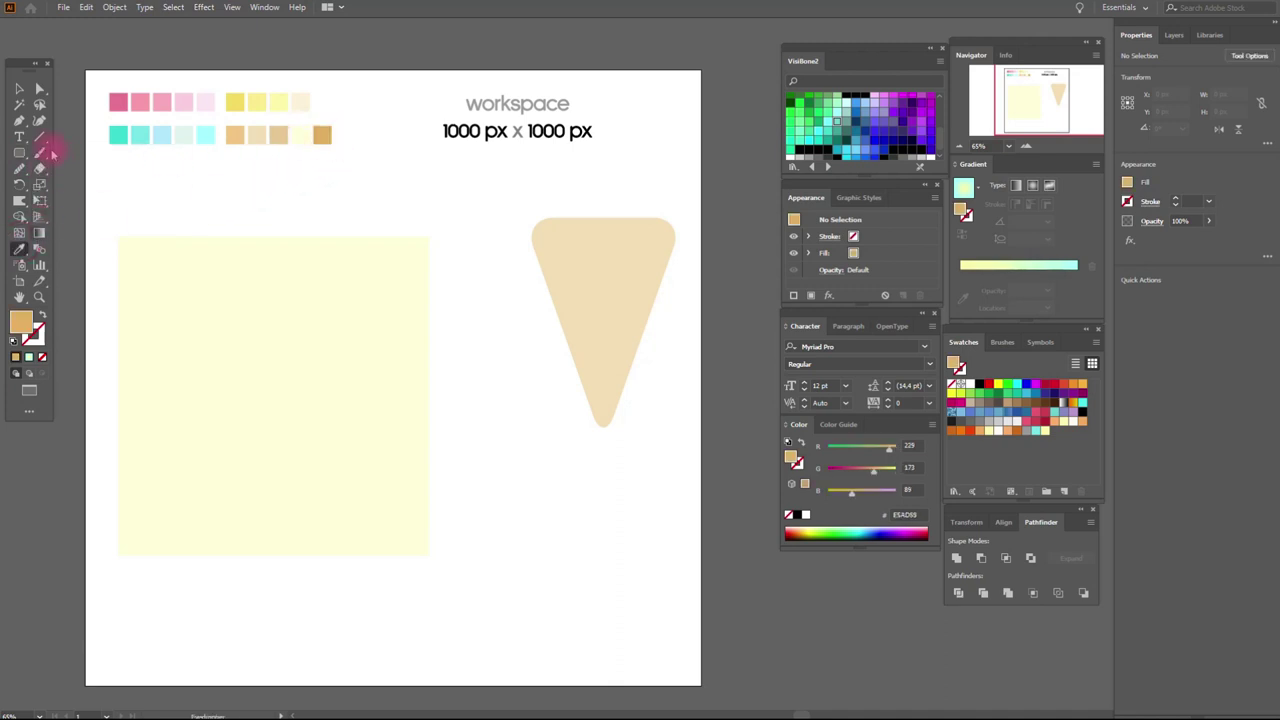
click(20, 155)
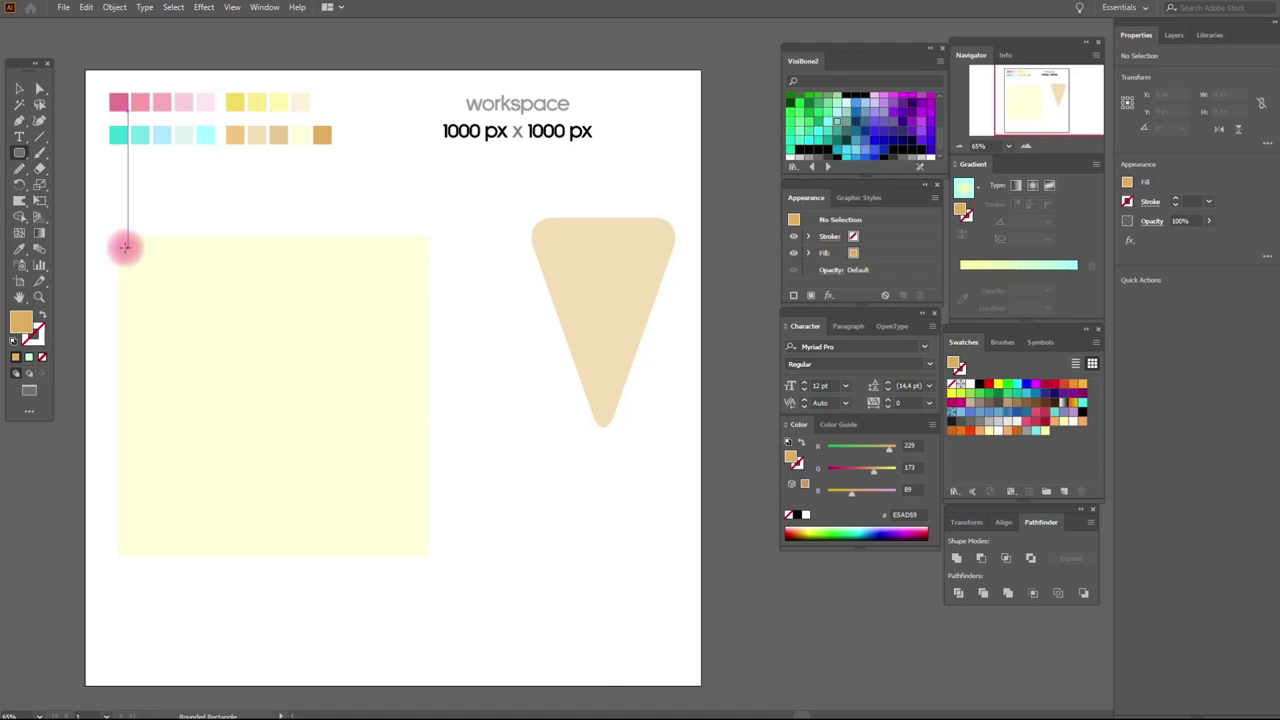
drag(125, 248, 156, 277)
click(17, 90)
drag(161, 280, 156, 276)
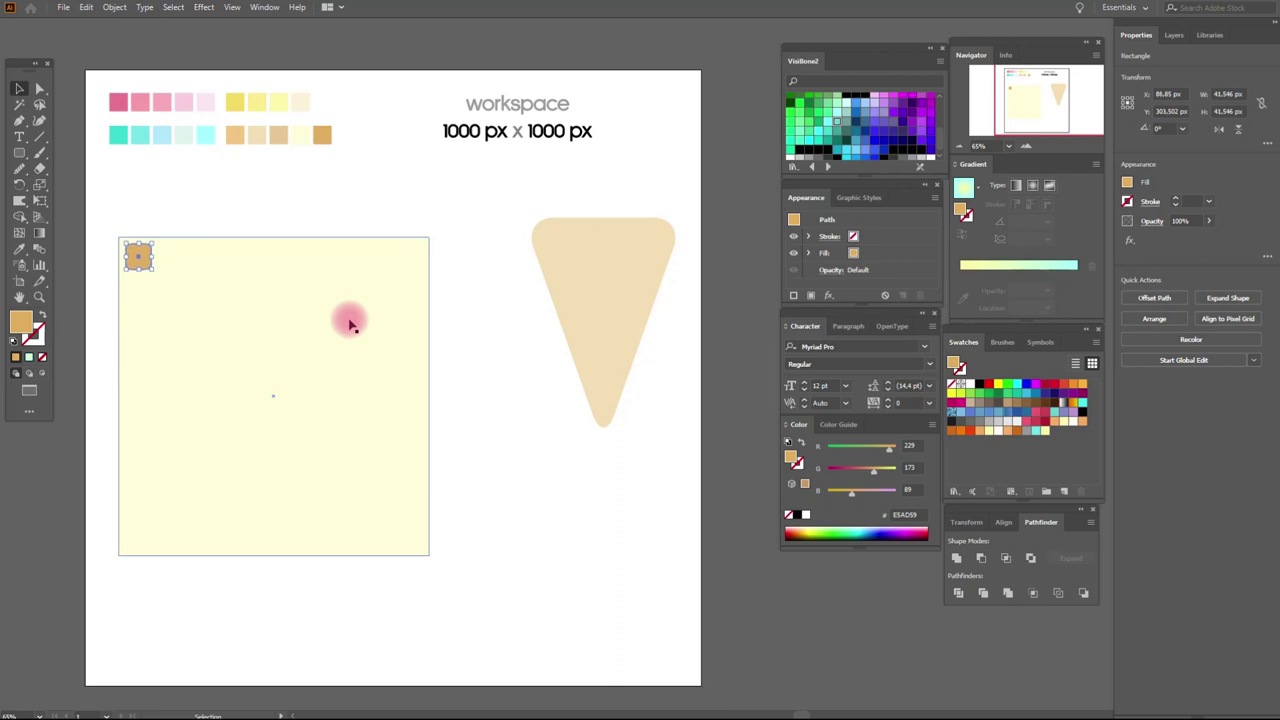
click(204, 8)
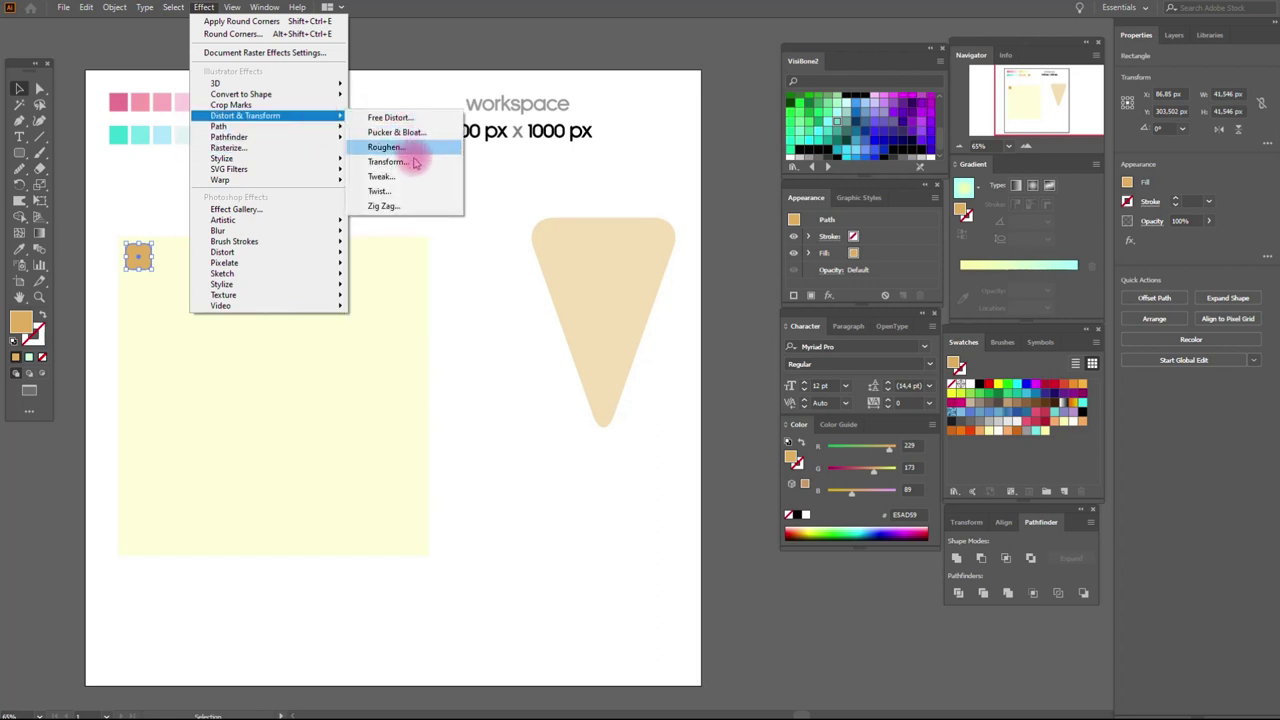
- Apply a Transform effect to the small square, trying horizontal offsets of 55 and 50 px
click(415, 162)
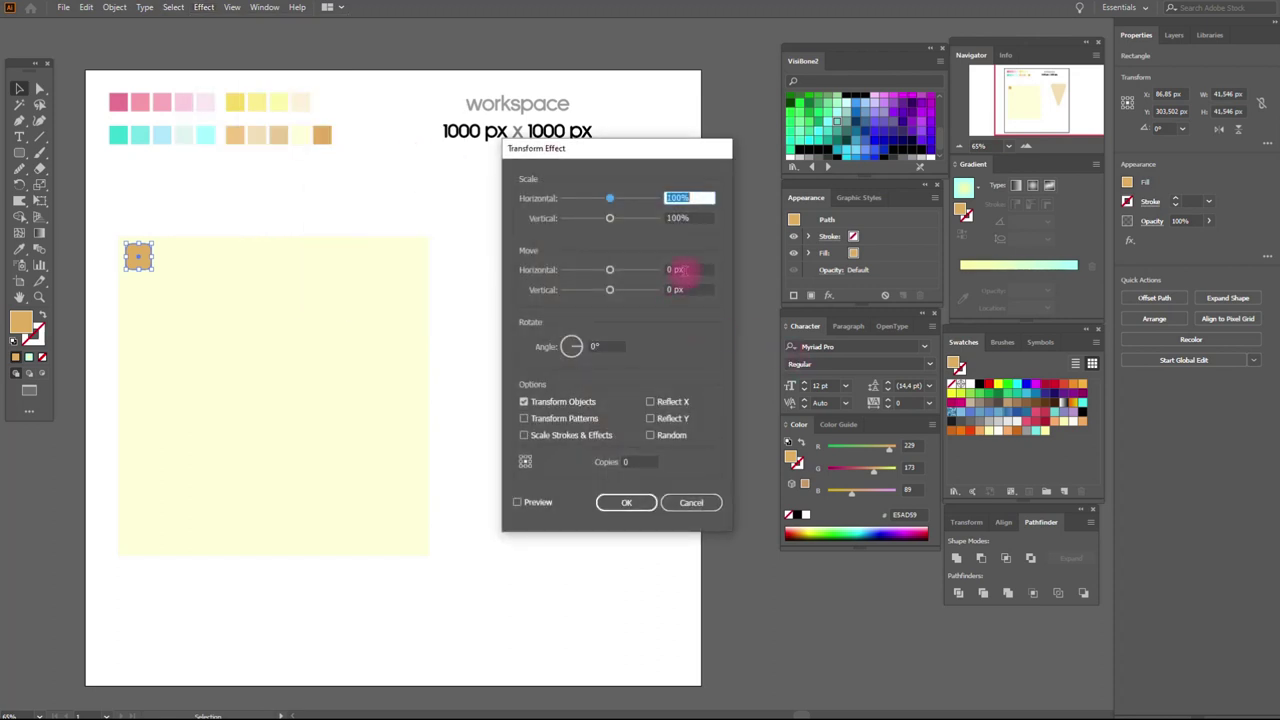
drag(688, 270, 645, 272)
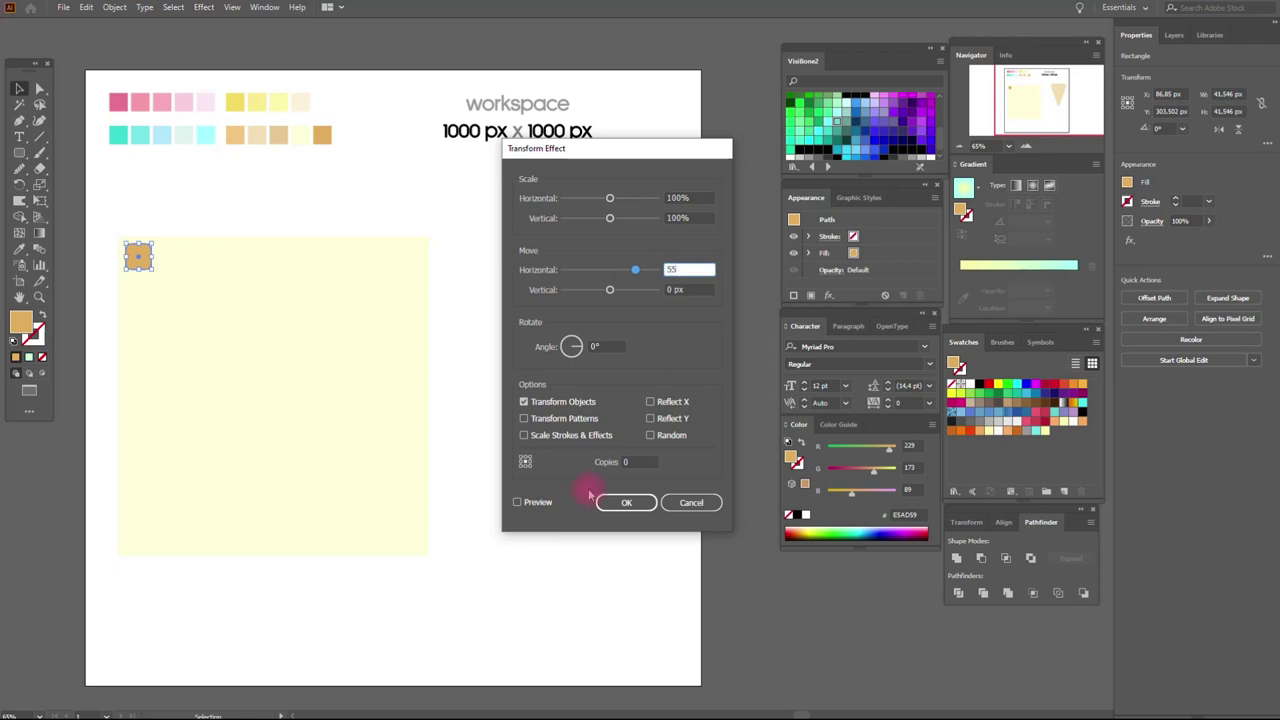
click(537, 502)
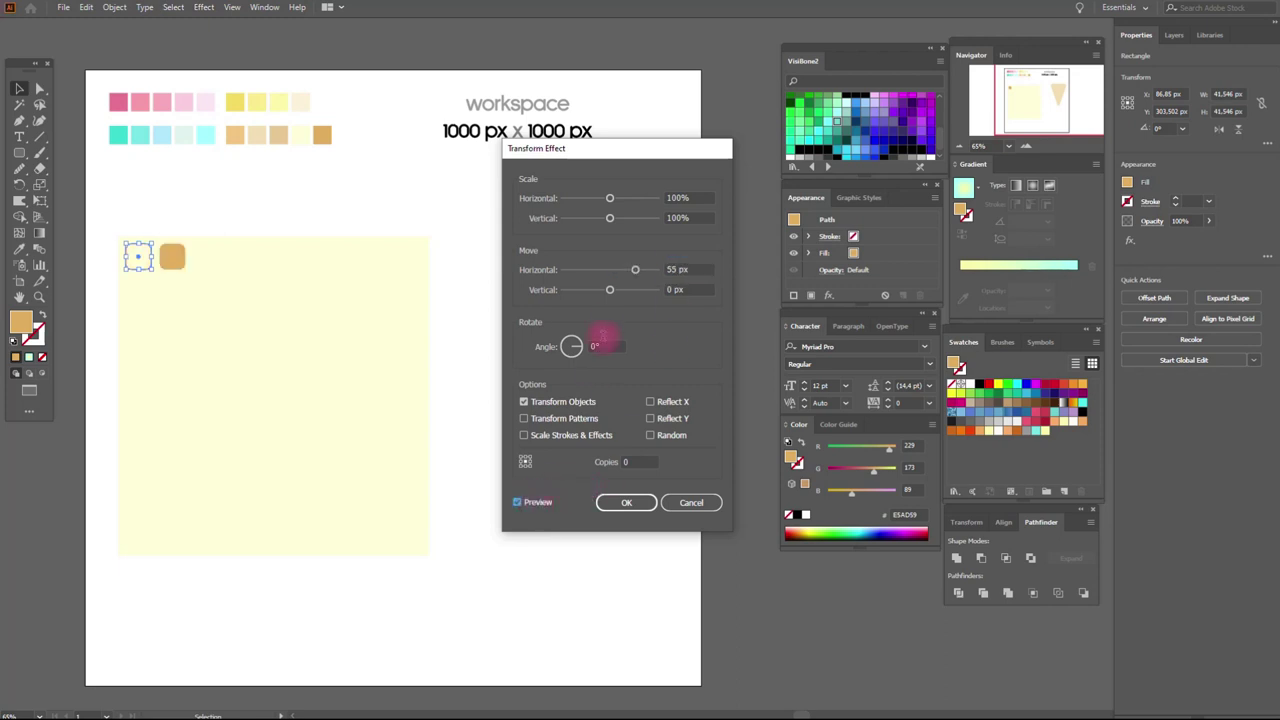
drag(677, 269, 636, 273)
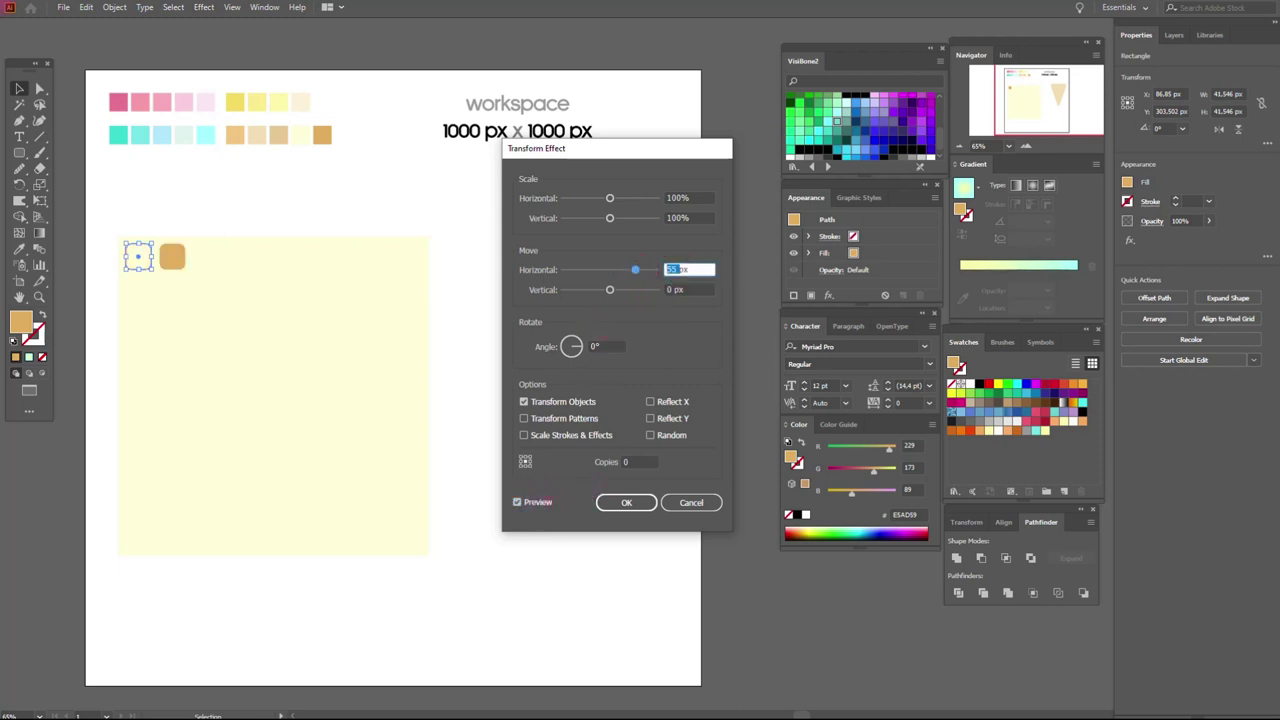
text(50)
click(538, 502)
click(540, 503)
click(627, 504)
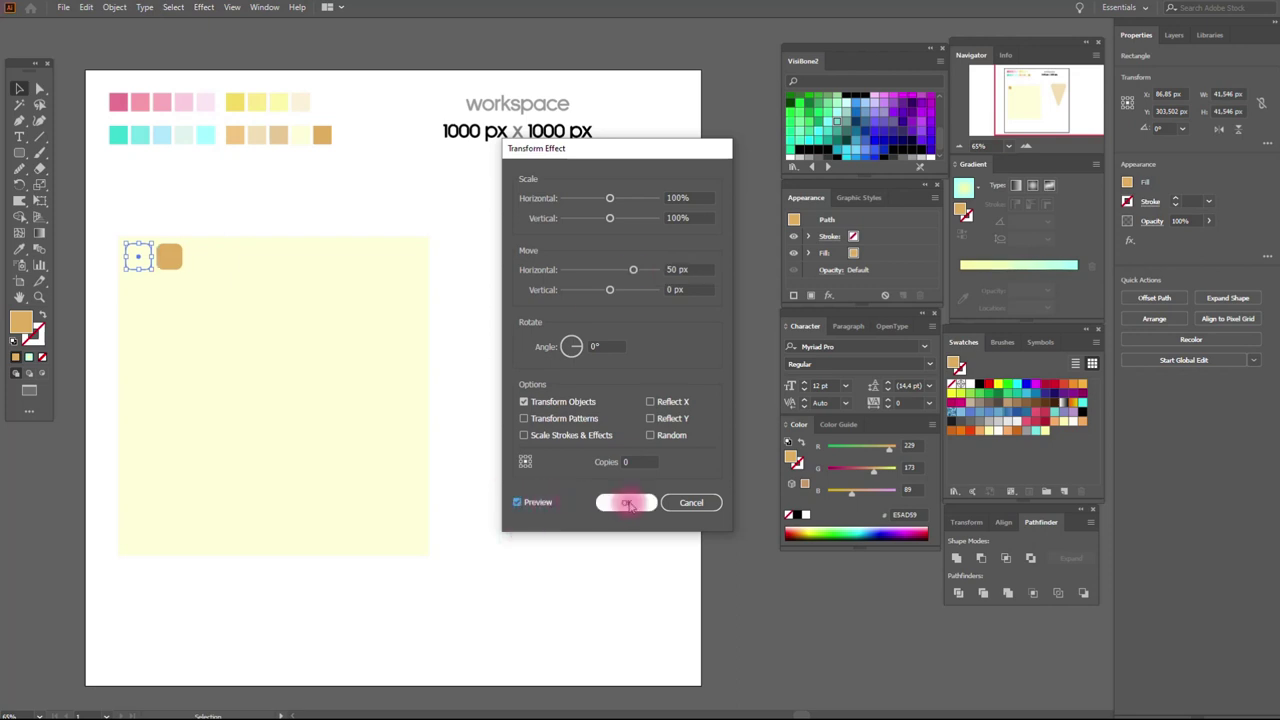
- Set the Transform to 9 copies spaced 52 px apart horizontally and apply it
double_click(645, 460)
text(10)
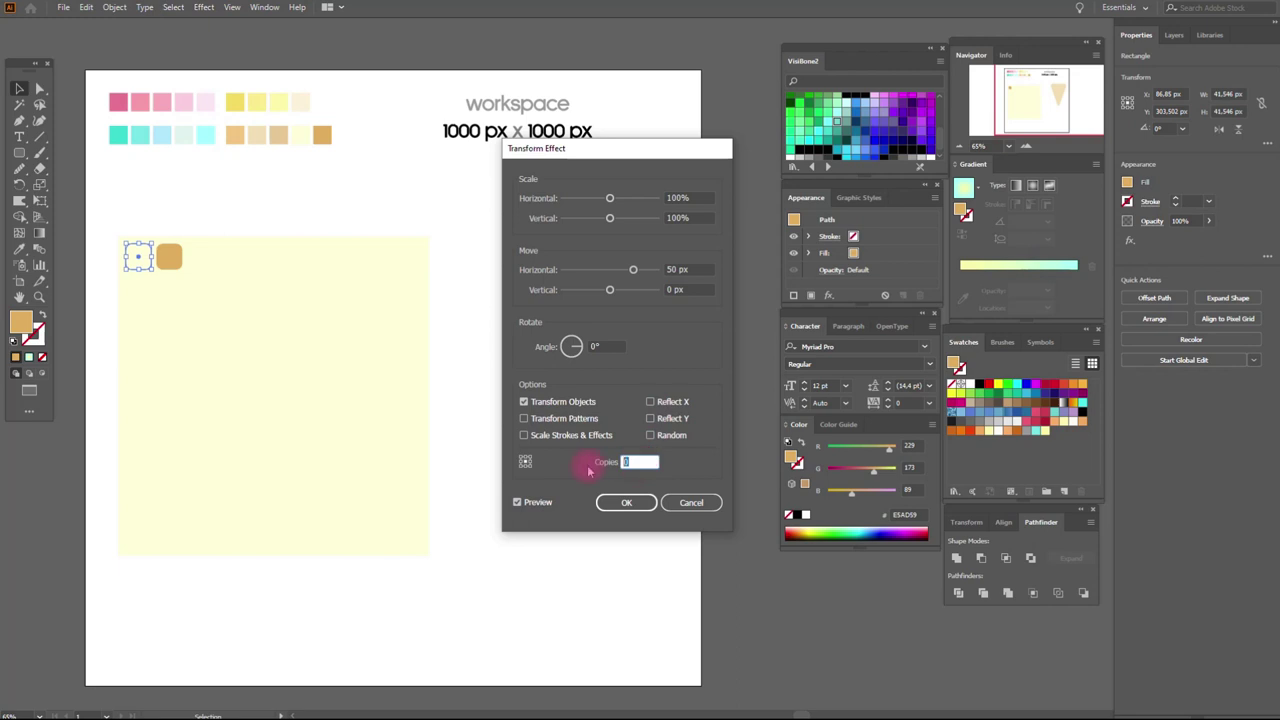
click(517, 502)
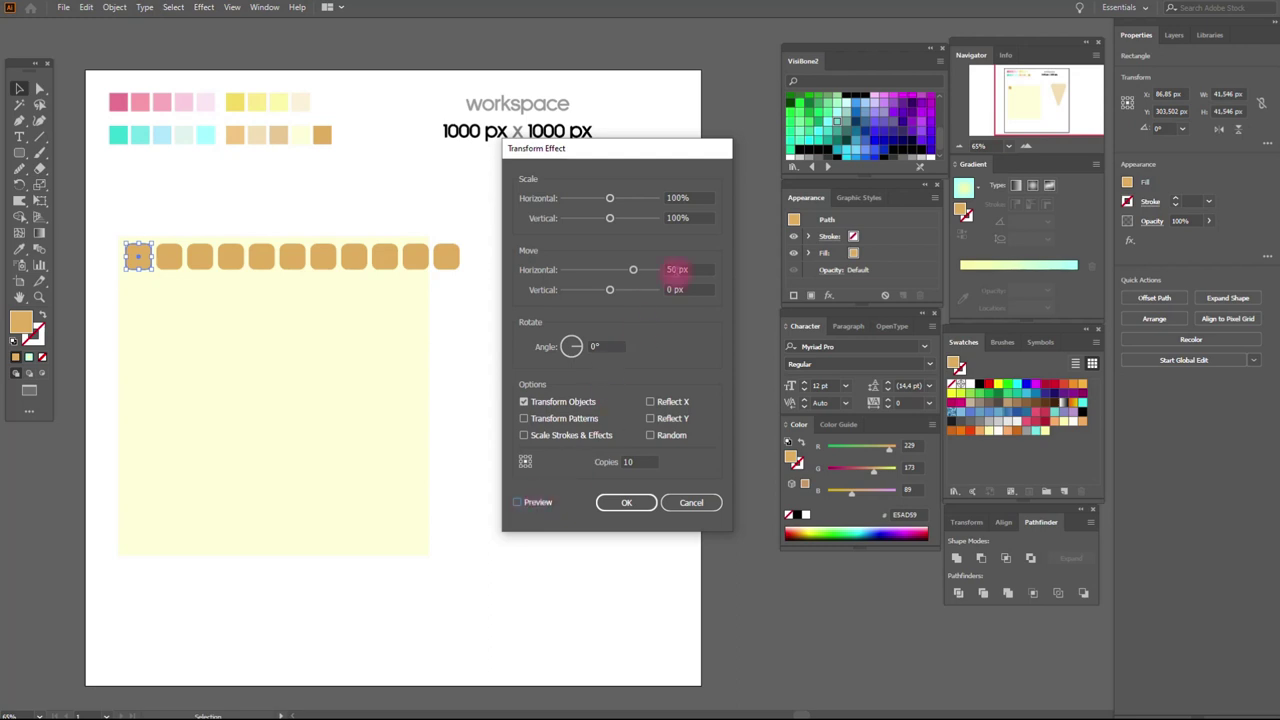
double_click(677, 269)
text(52)
click(545, 503)
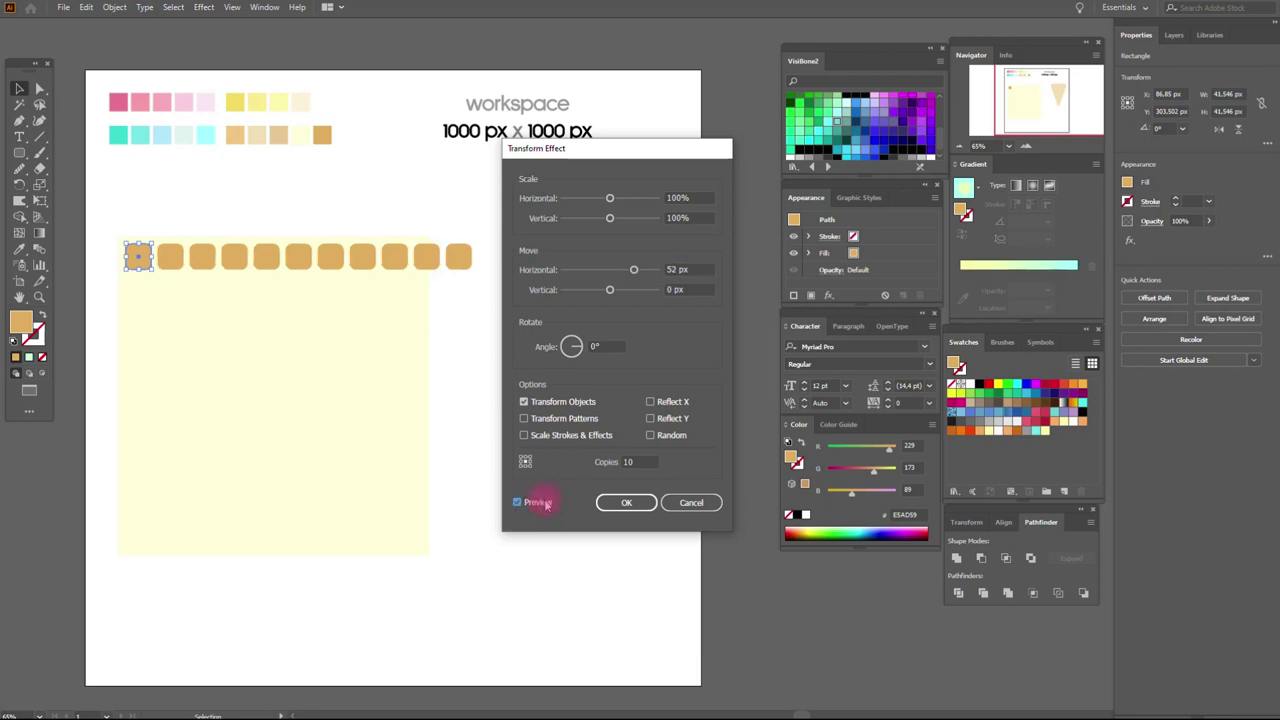
double_click(640, 462)
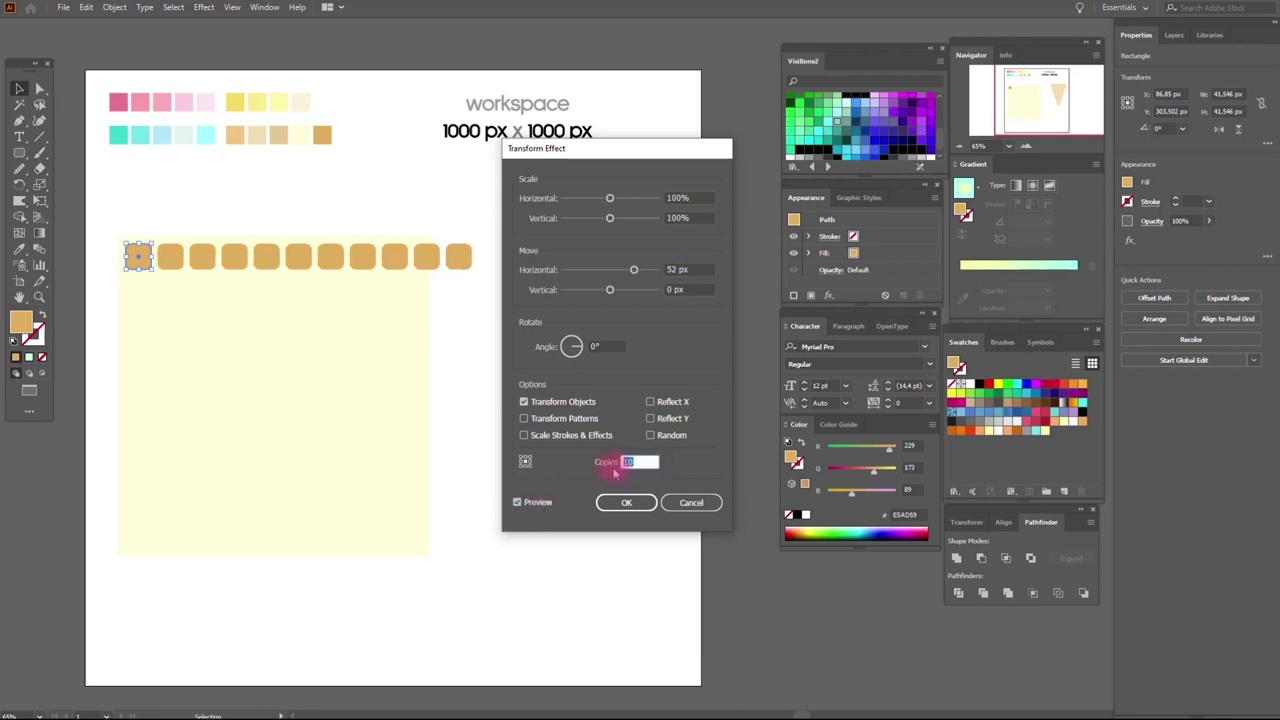
text(9)
click(625, 503)
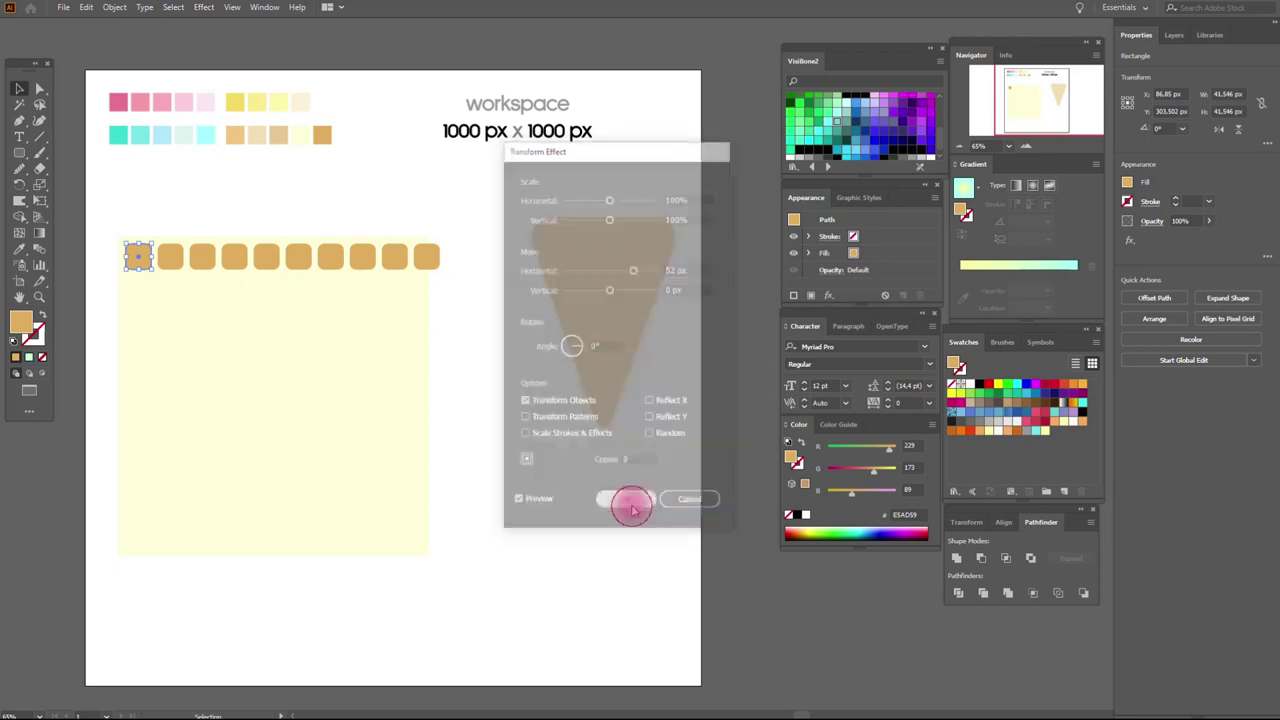
- Add a second Transform effect moving 52 px vertically with 9 copies for a 10×10 grid
click(203, 8)
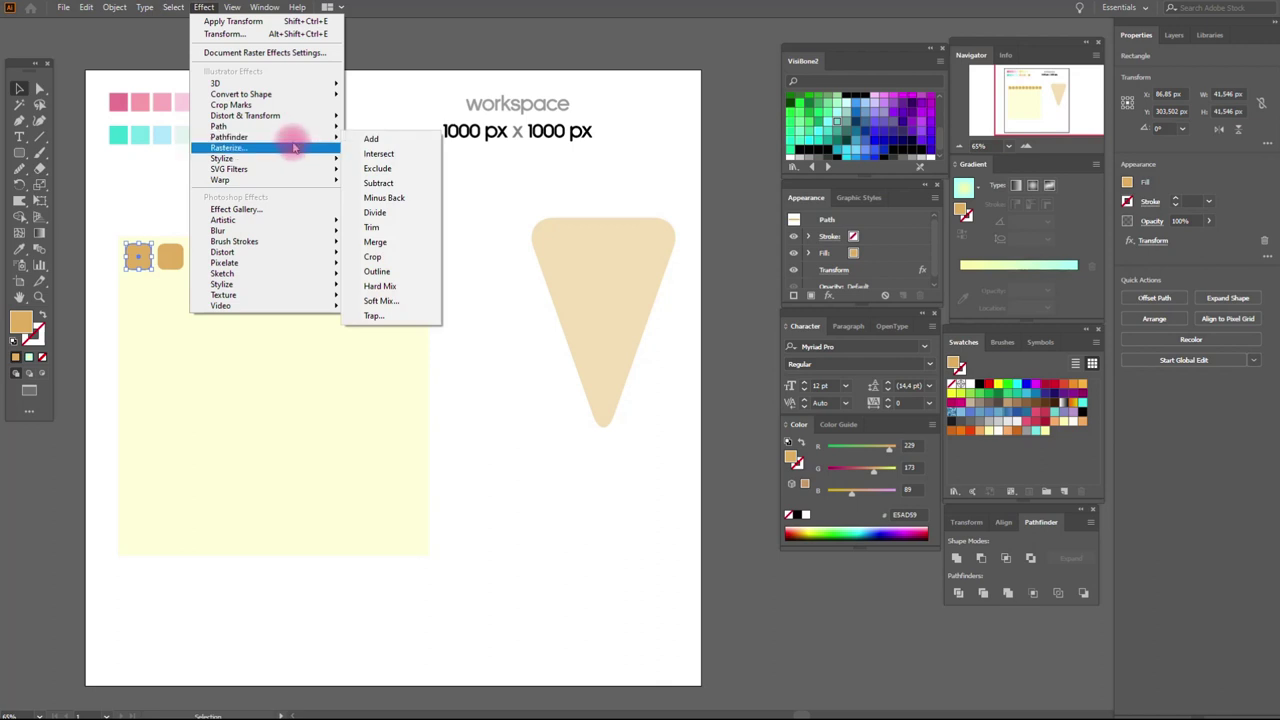
mouse_move(245, 115)
click(414, 161)
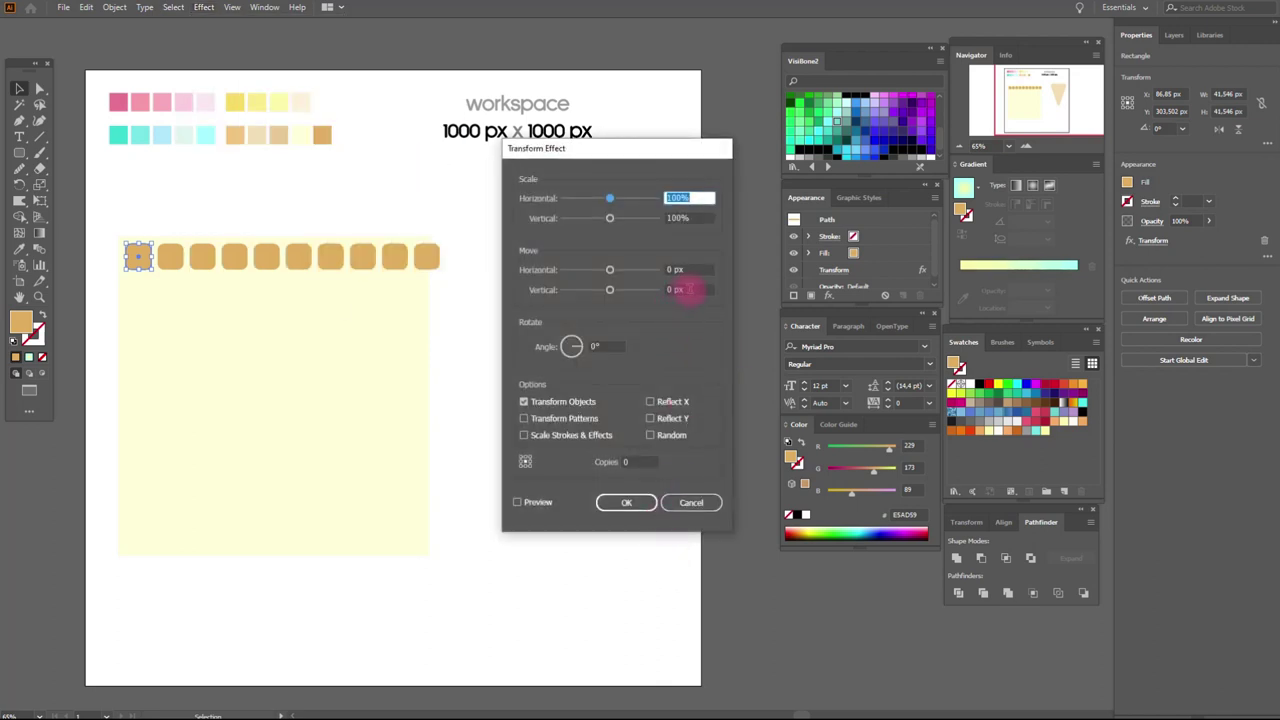
click(688, 290)
text(52)
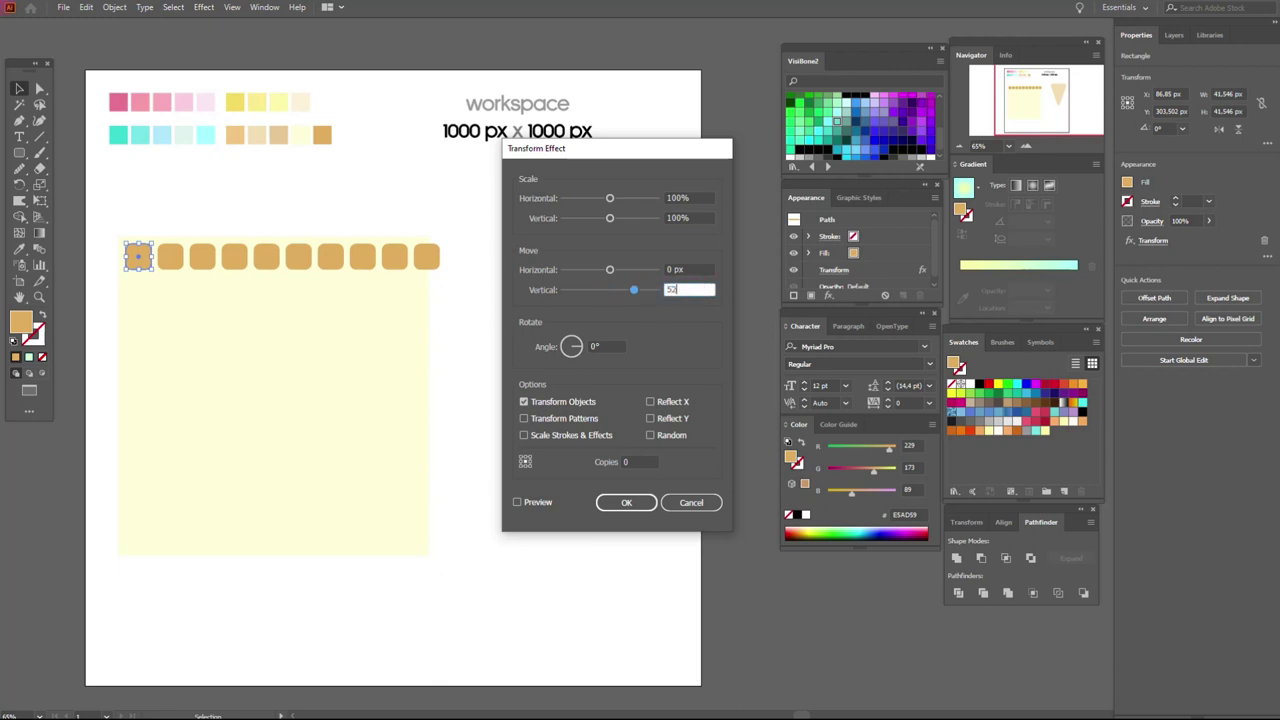
click(640, 462)
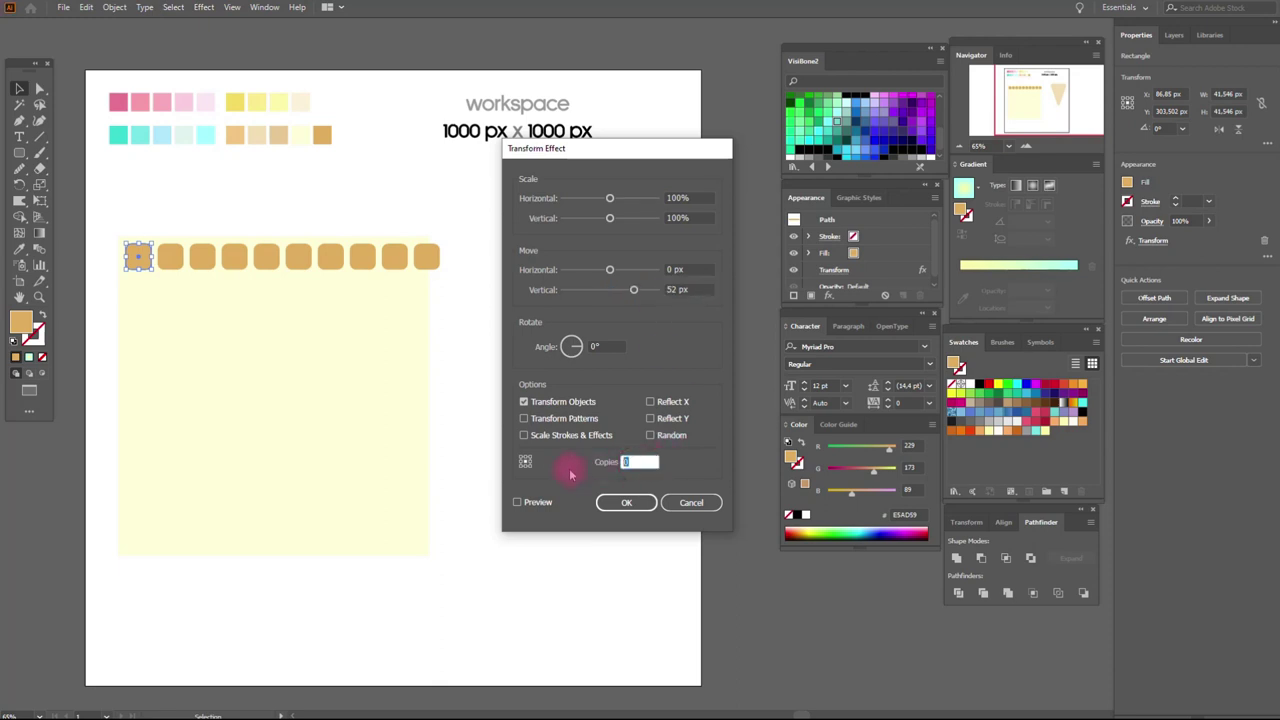
text(9)
click(533, 503)
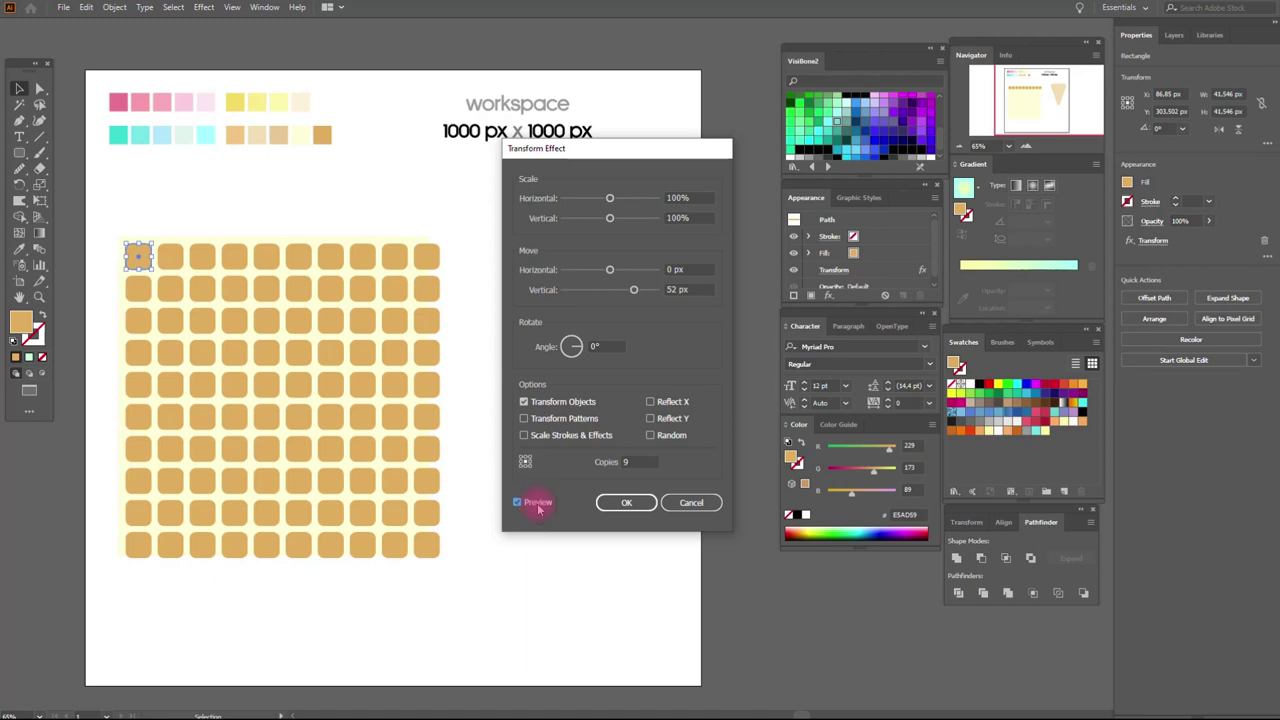
click(626, 502)
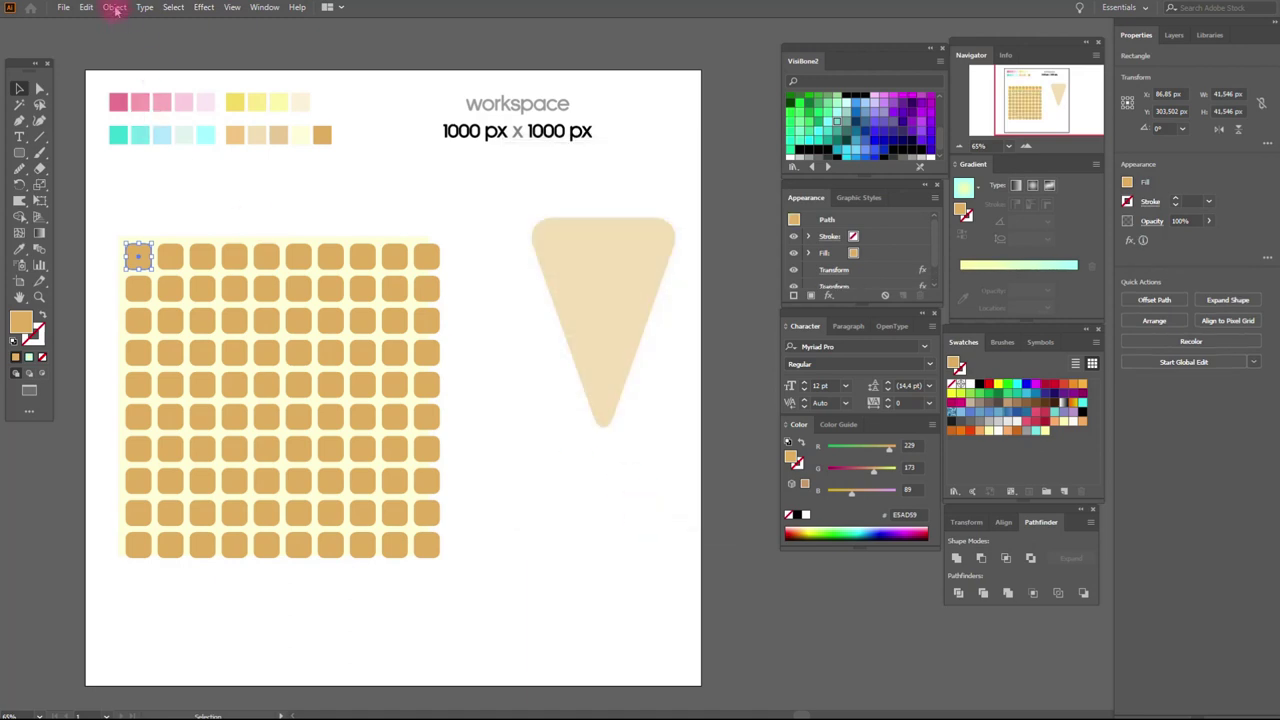
- Expand the grid's appearance and add the pale yellow rectangle to the selection
click(114, 7)
click(177, 179)
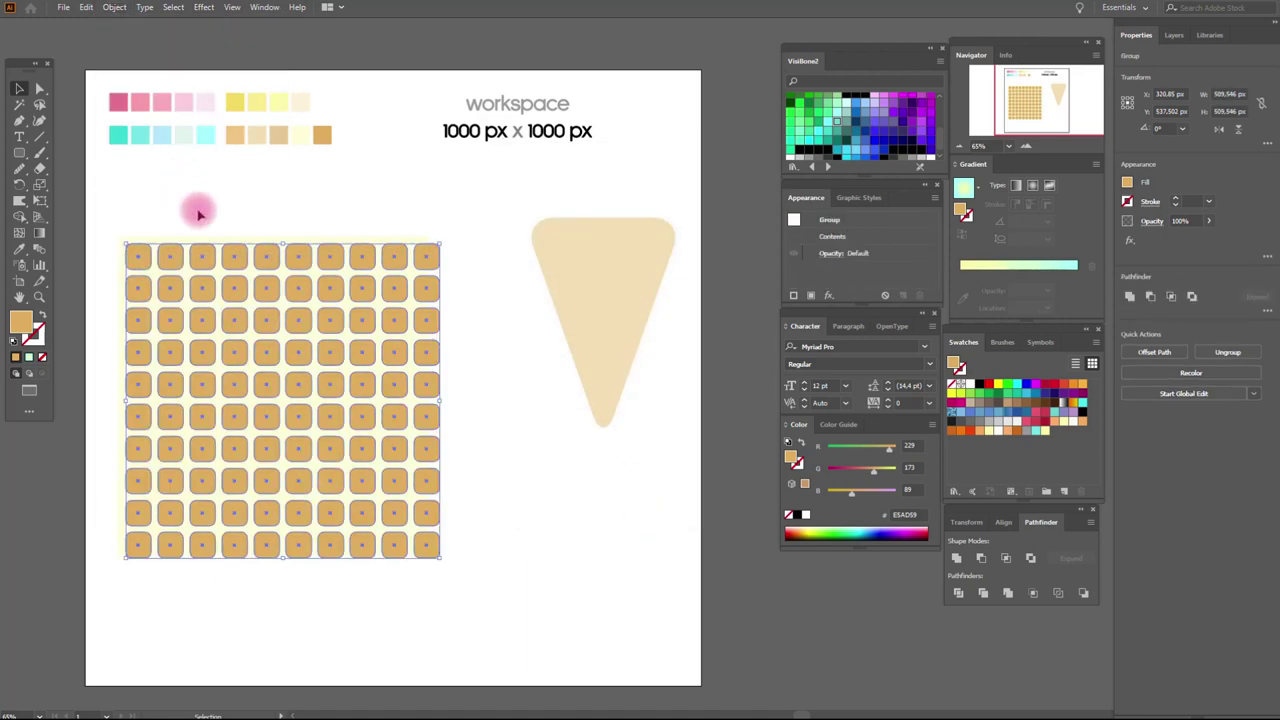
click(198, 238)
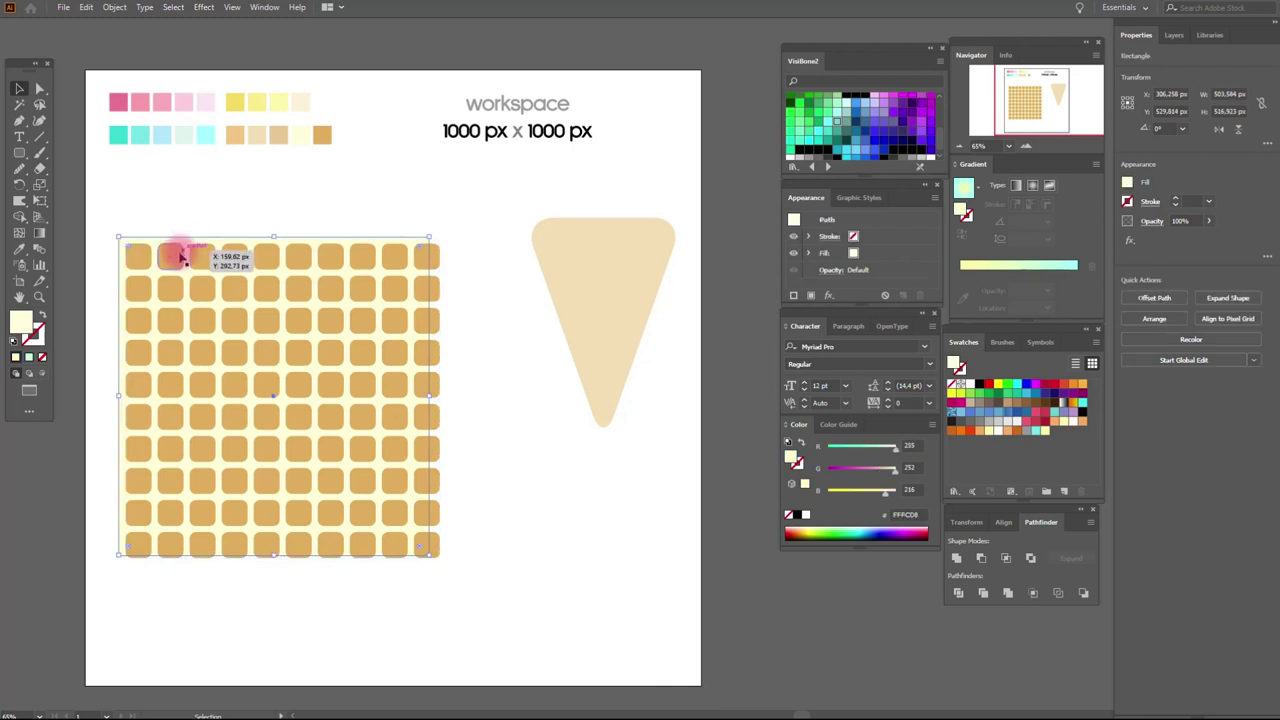
- Group the grid with the rectangle, apply the Exclude pathfinder and expand it
right_click(178, 255)
click(212, 349)
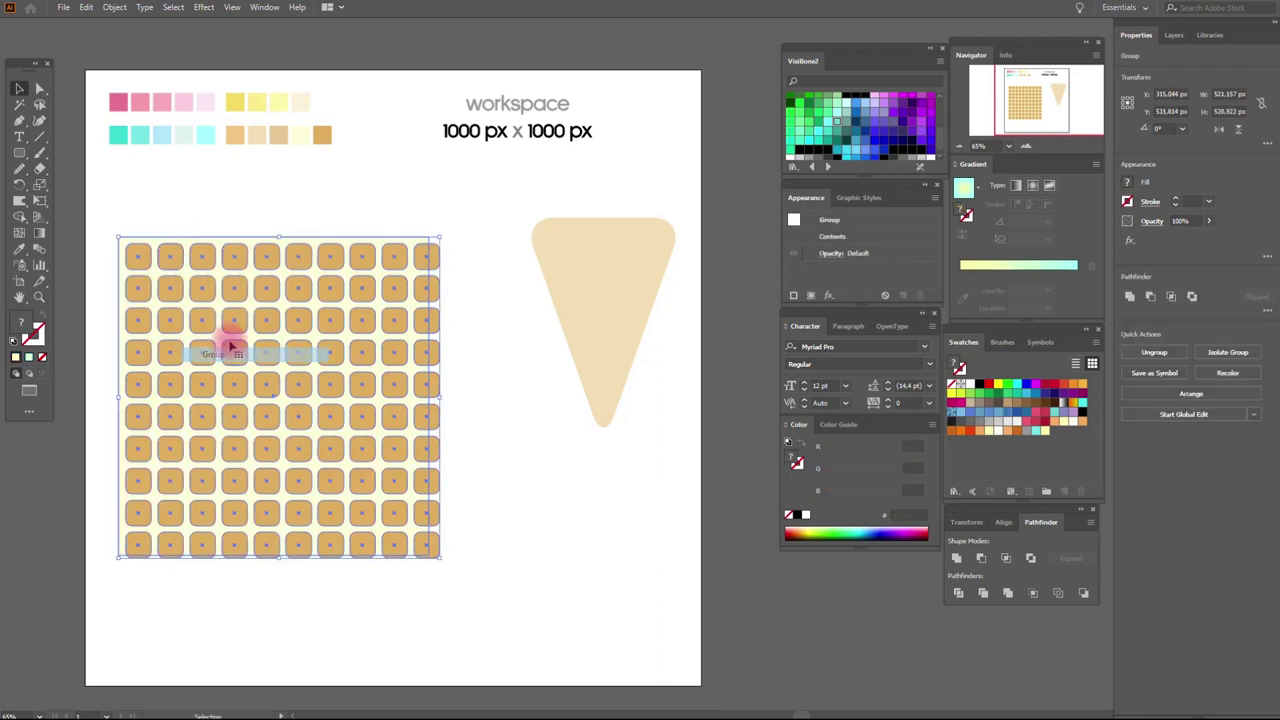
click(203, 8)
mouse_move(230, 137)
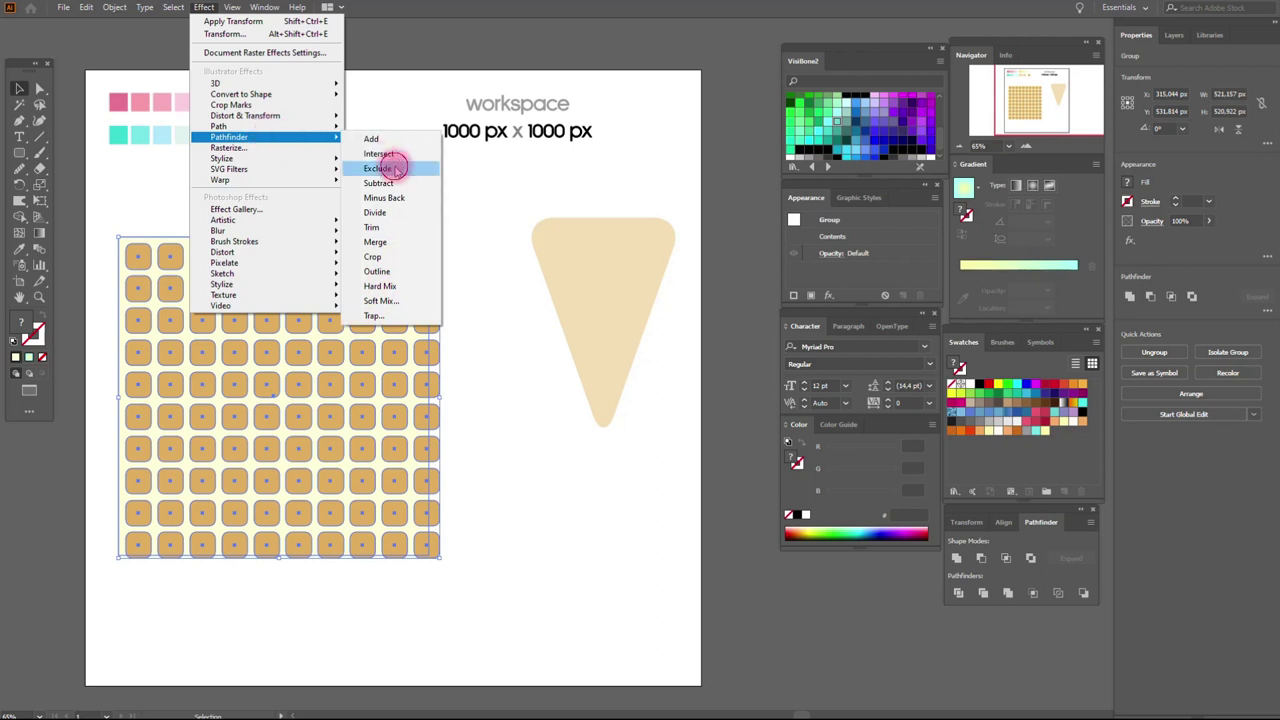
click(395, 168)
click(114, 8)
click(186, 177)
- Ungroup the expanded result and select the waffle lattice
right_click(414, 338)
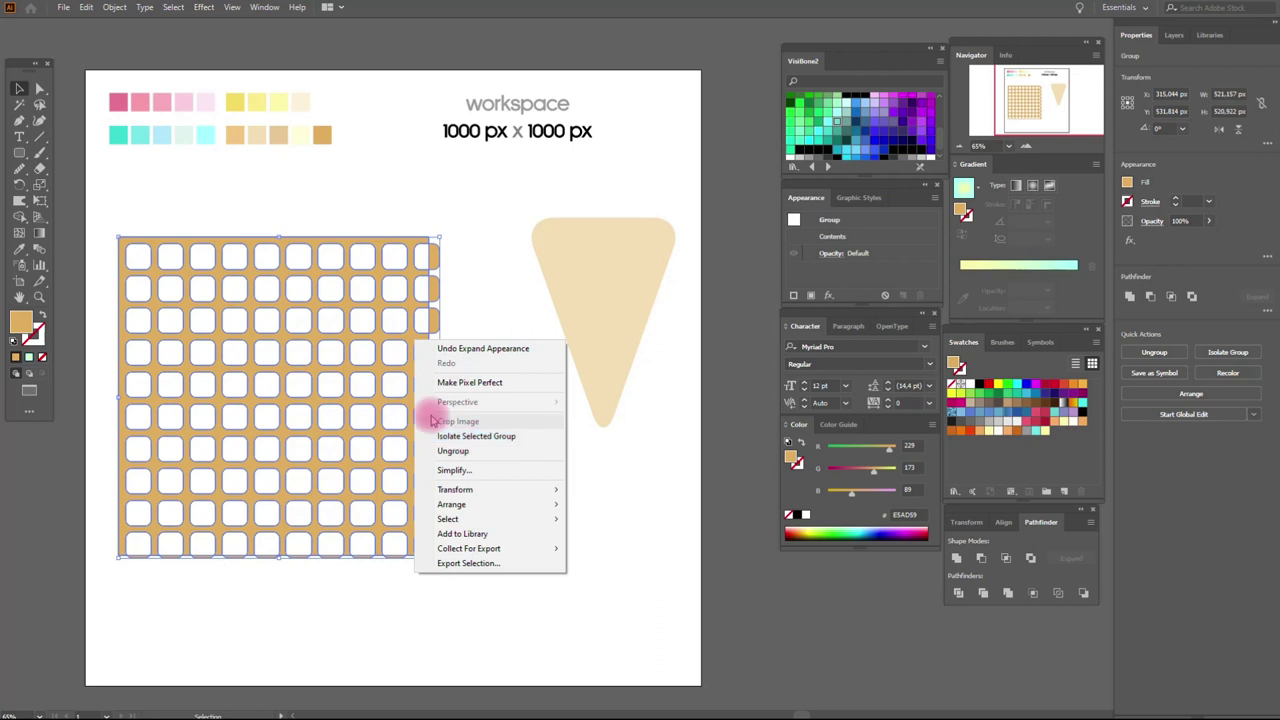
click(452, 451)
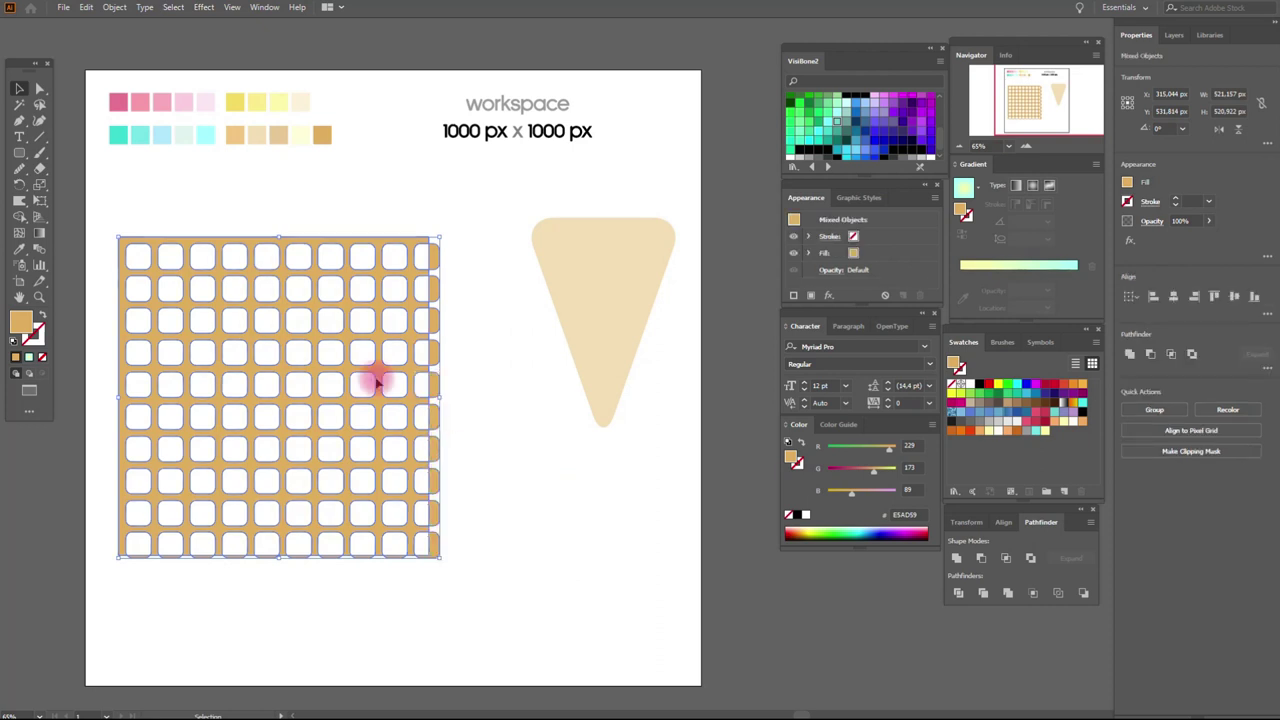
click(264, 241)
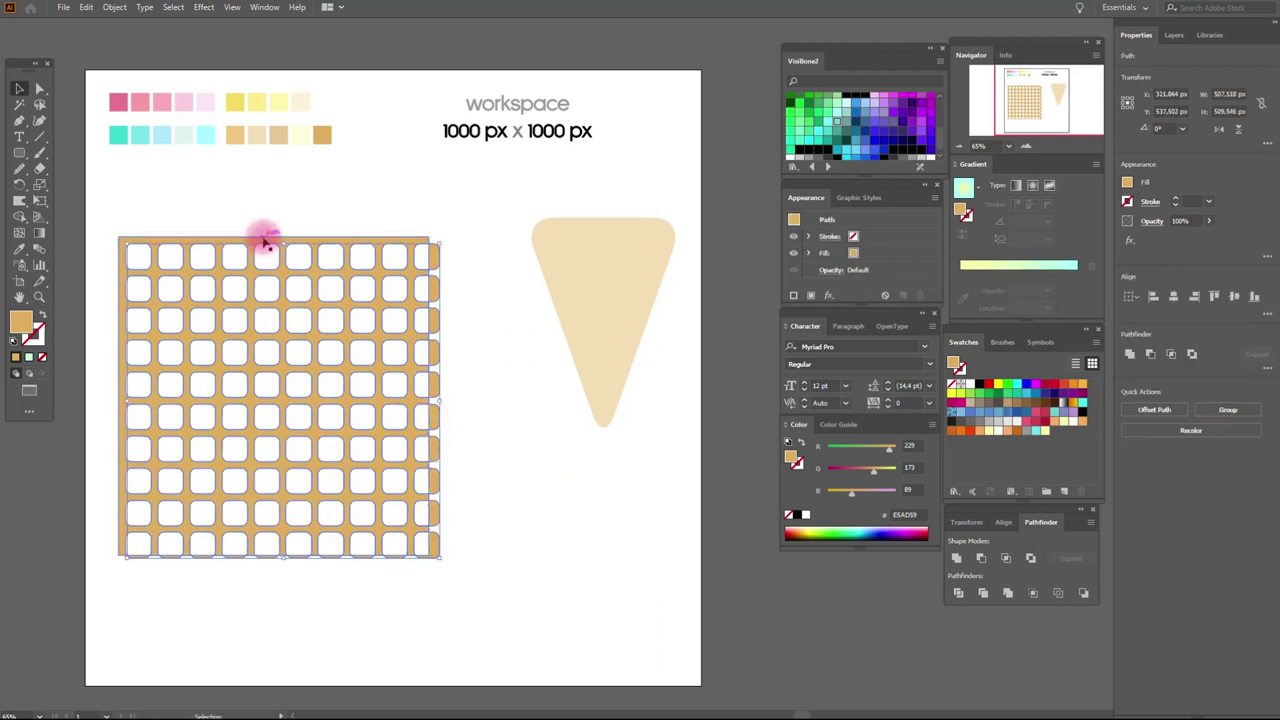
click(265, 241)
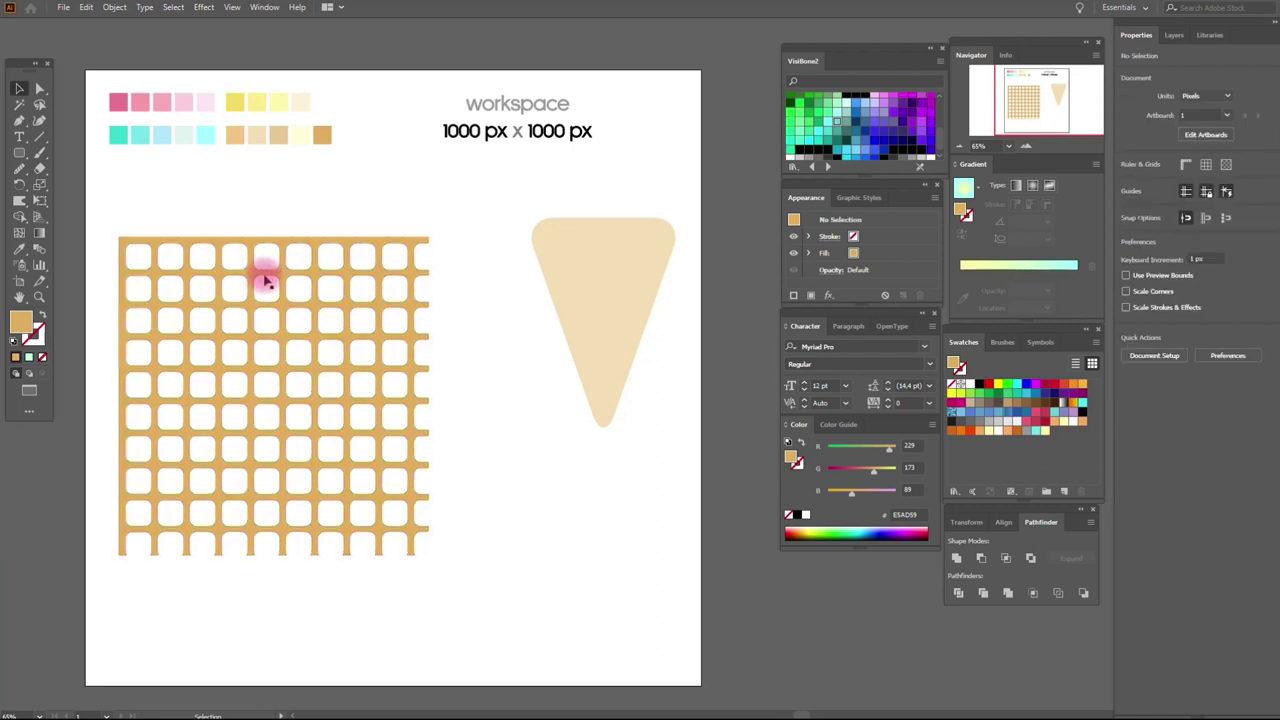
click(275, 248)
right_click(283, 240)
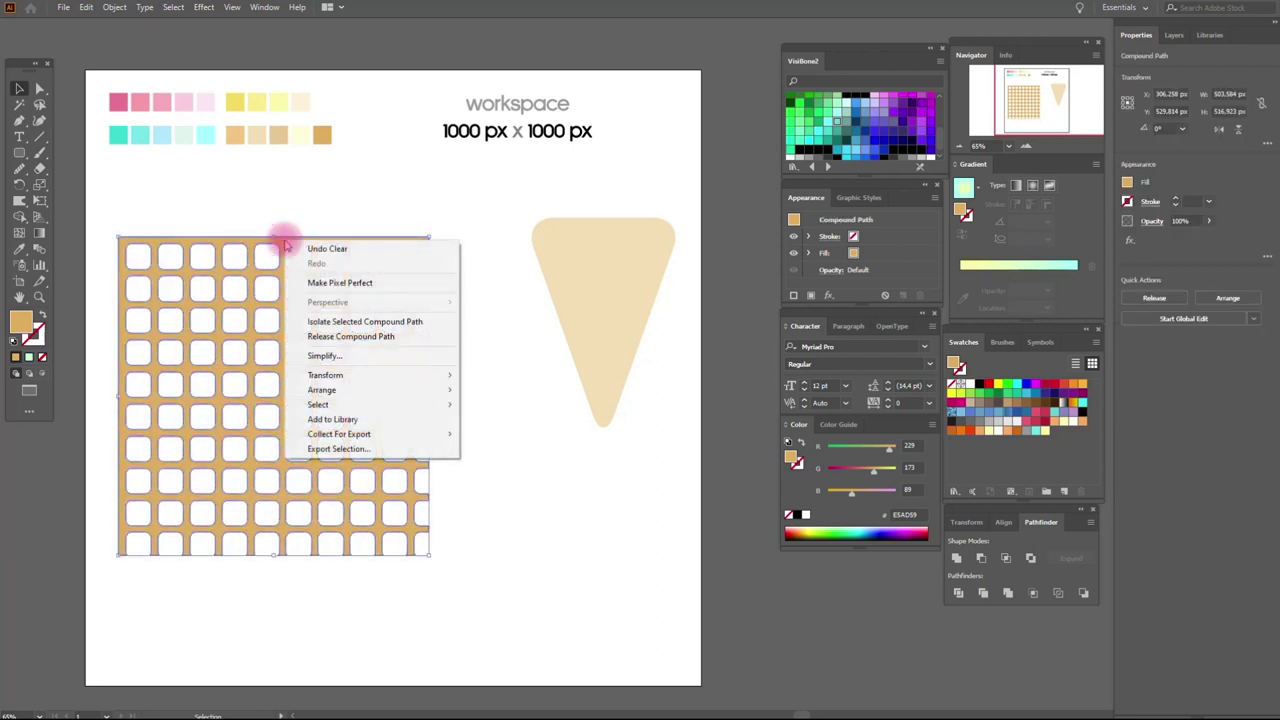
mouse_move(325, 375)
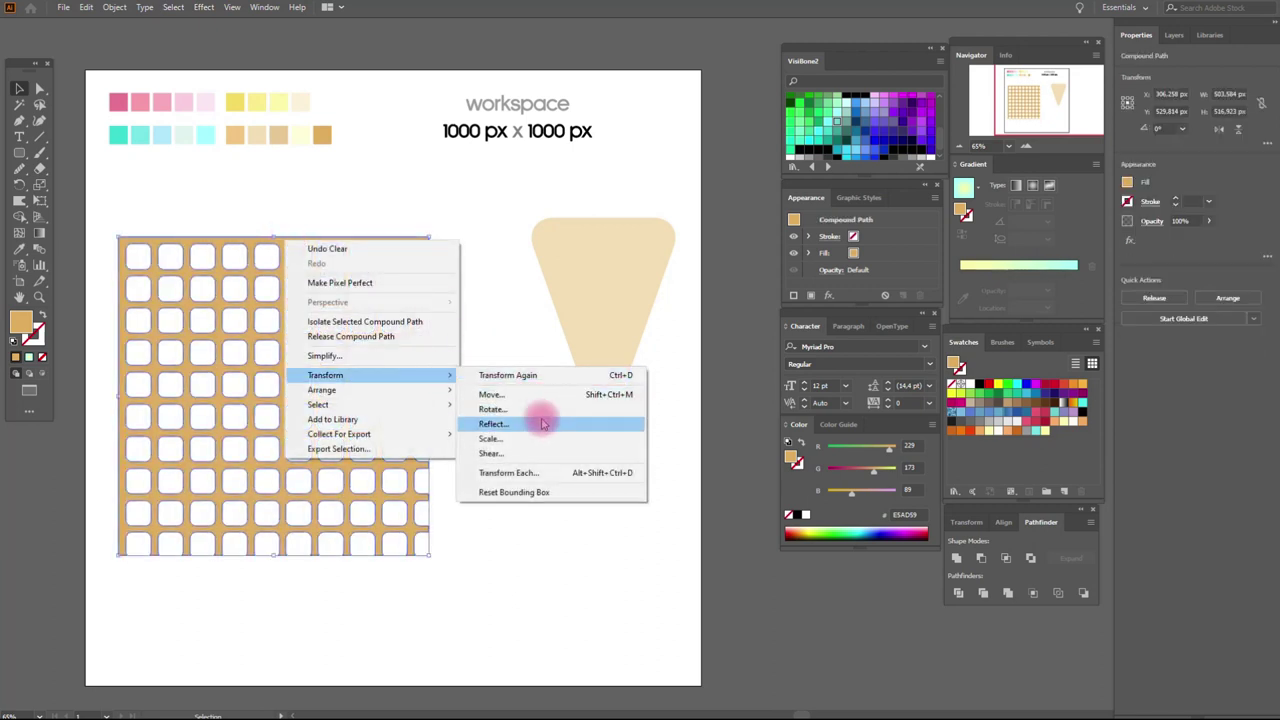
- Rotate the waffle lattice 30° and move the cone left beside it
click(531, 410)
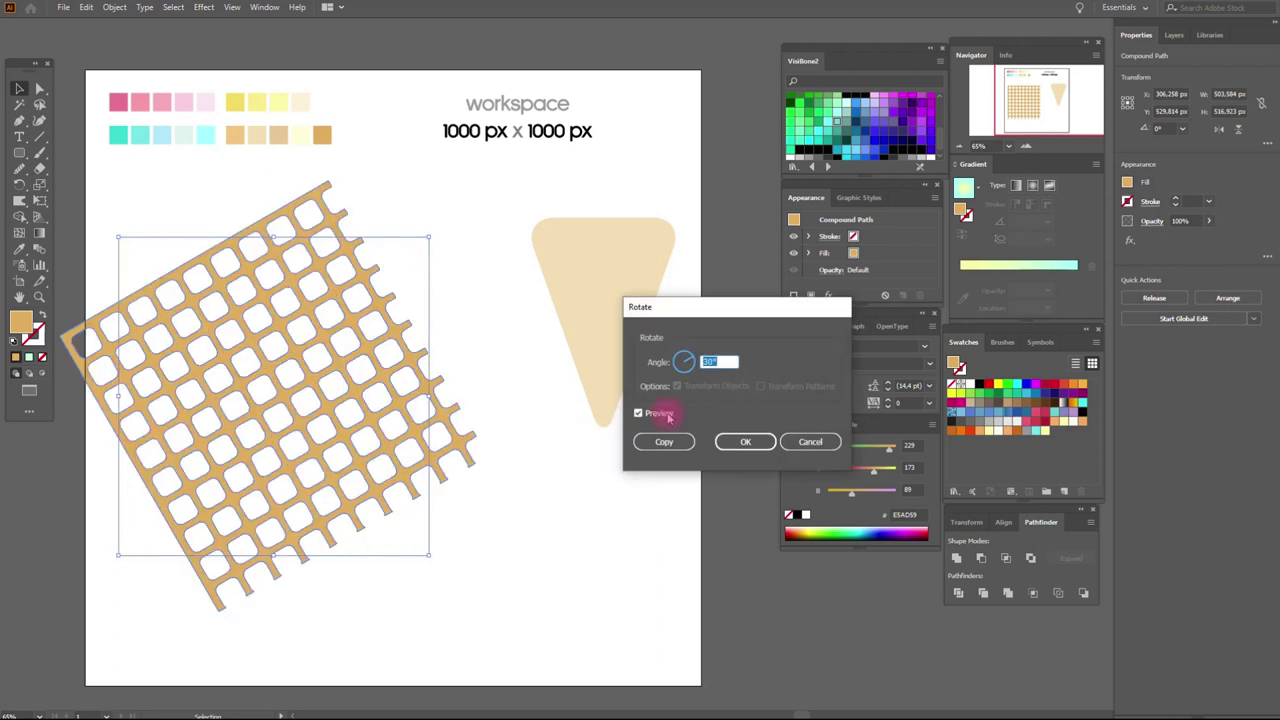
click(745, 442)
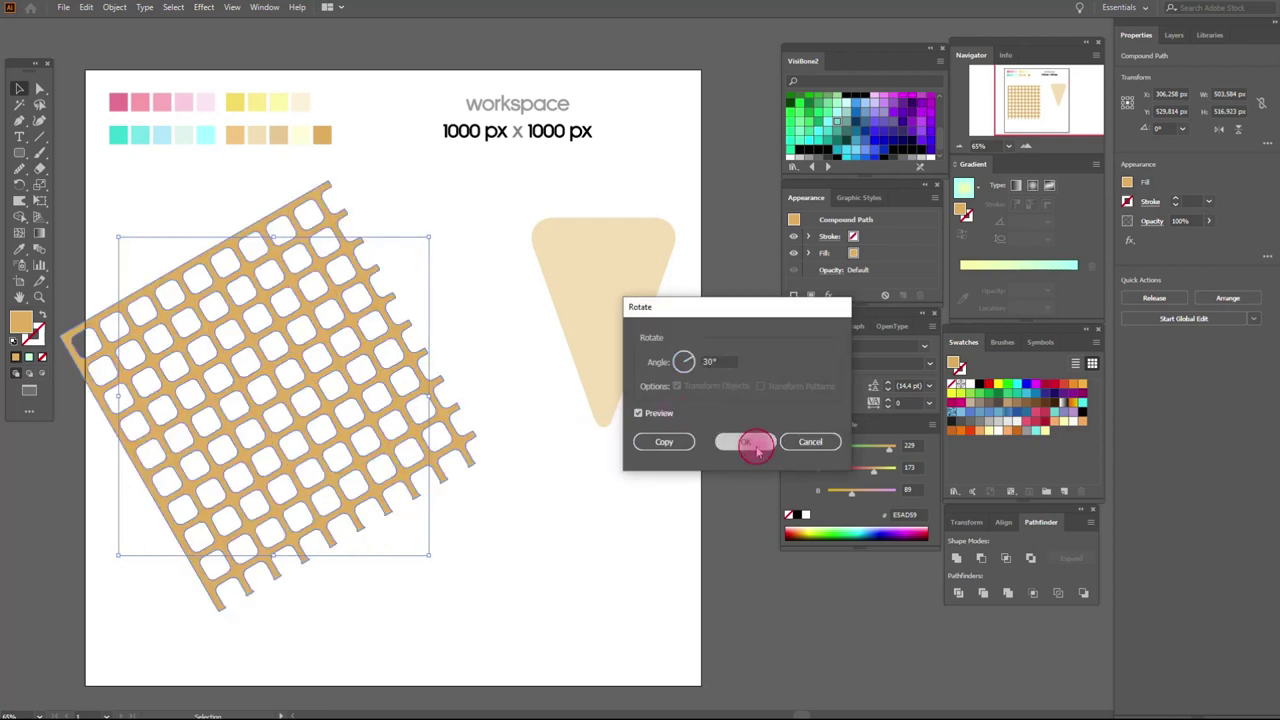
drag(625, 341, 500, 356)
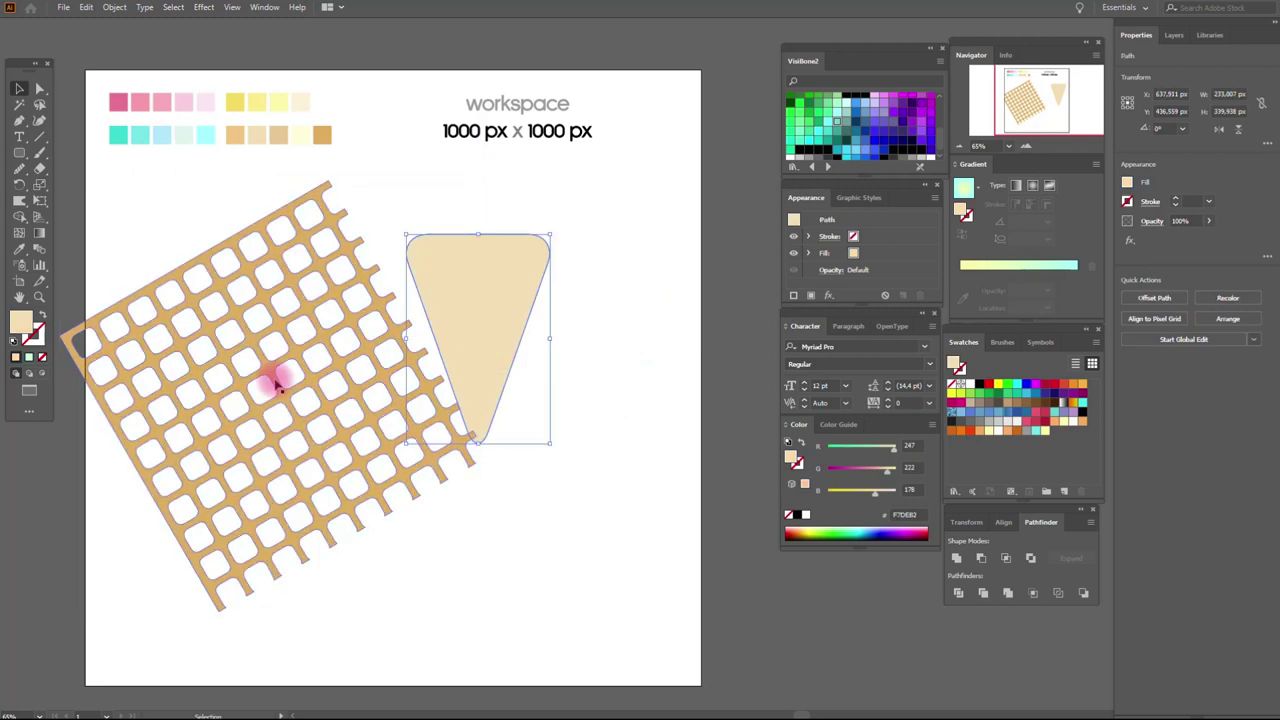
- Shrink, rotate and widen the lattice to about 507 × 525 px, positioned over the cone
click(288, 372)
click(306, 400)
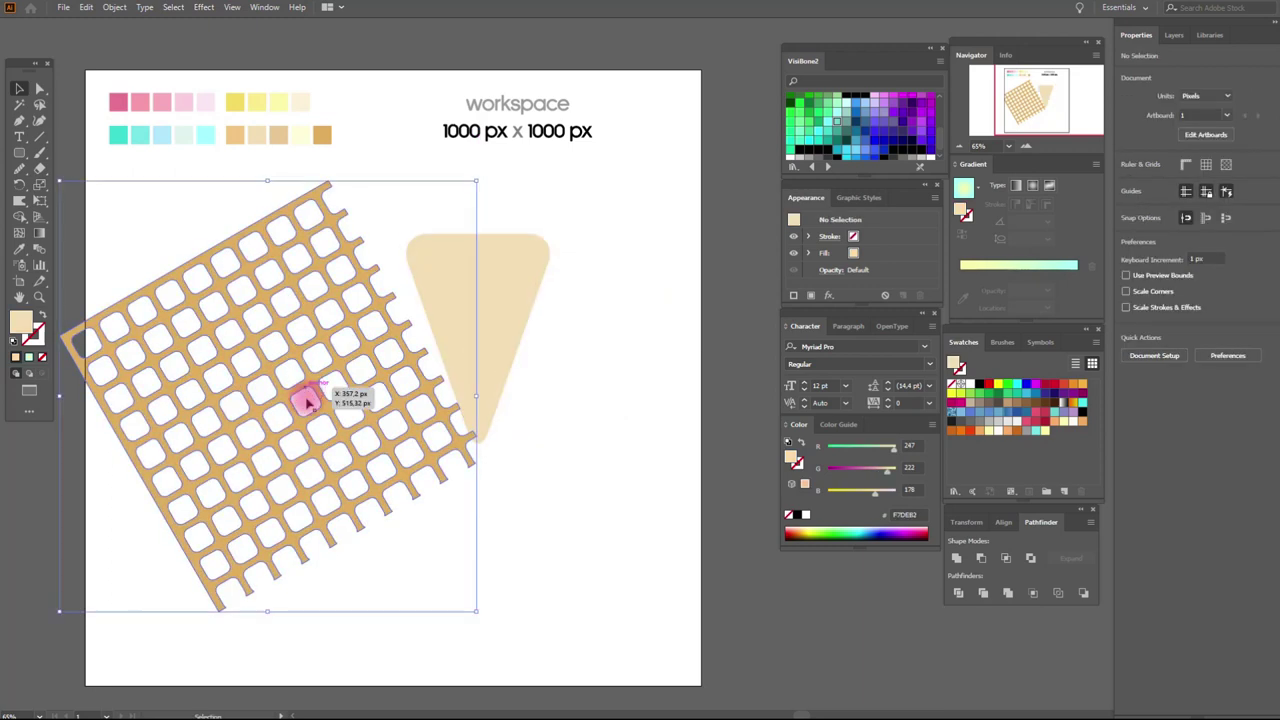
drag(267, 611, 267, 485)
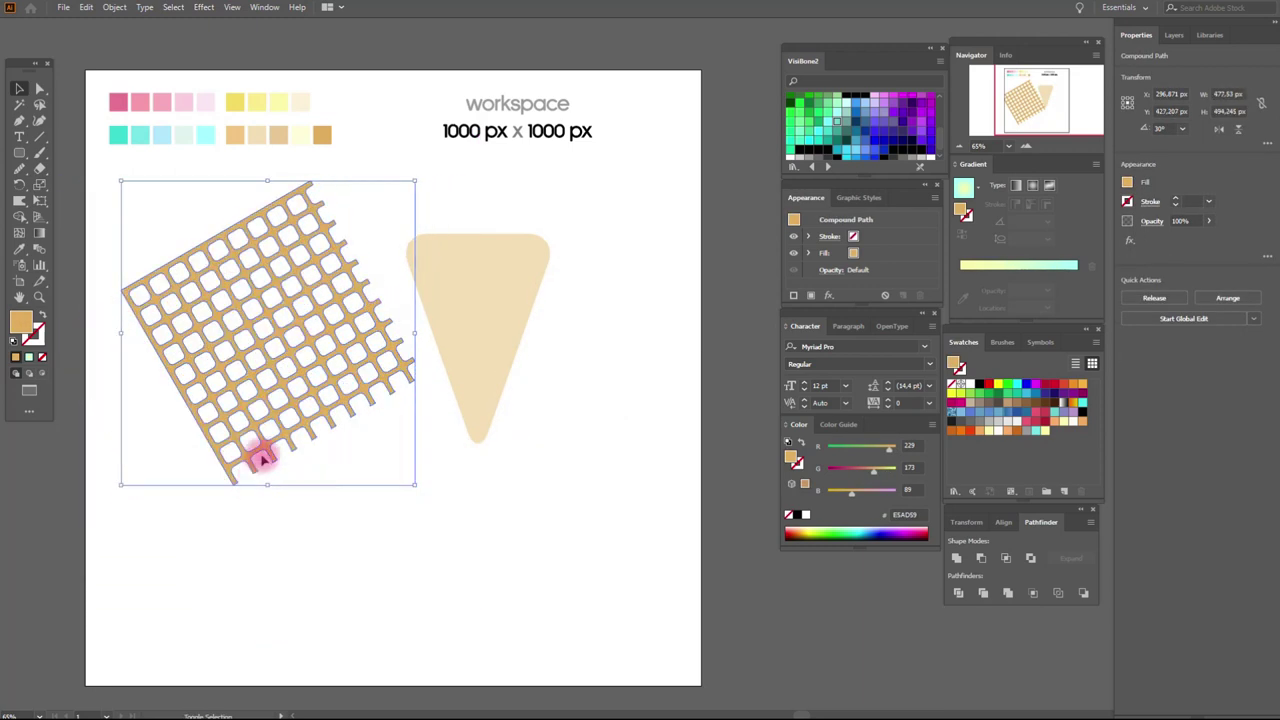
drag(278, 432, 487, 448)
drag(487, 449, 487, 437)
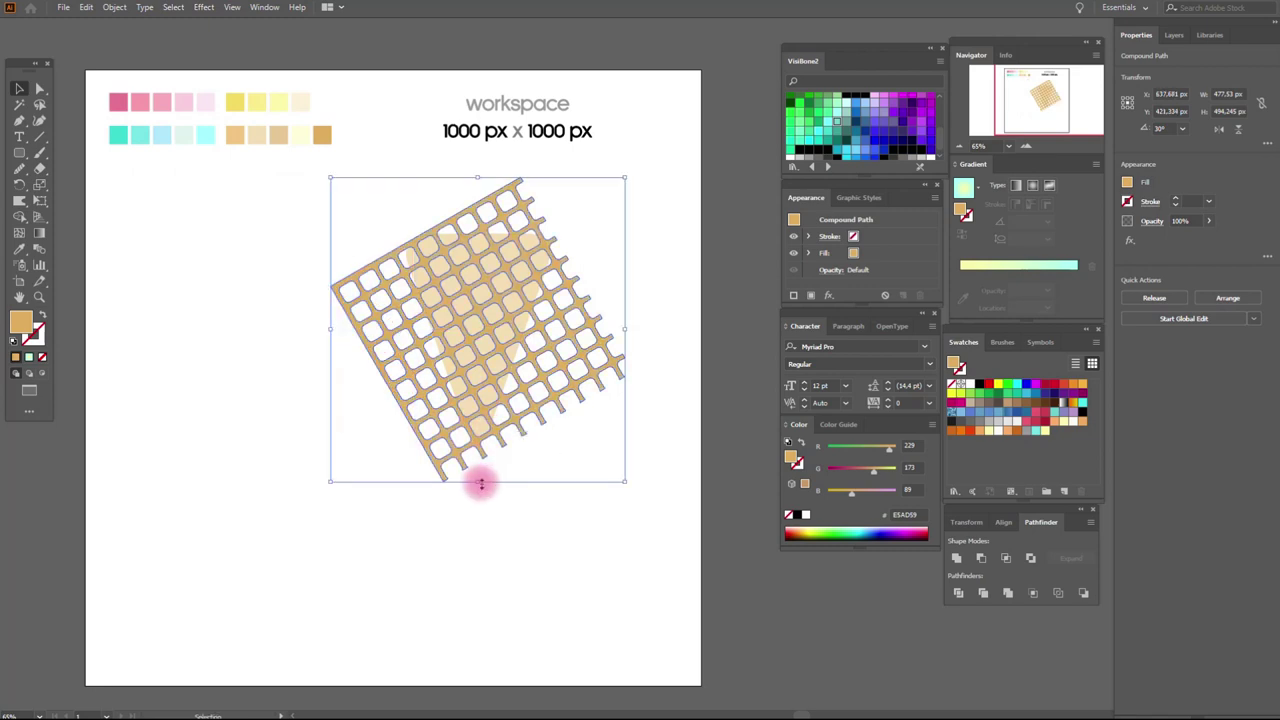
drag(479, 481, 480, 490)
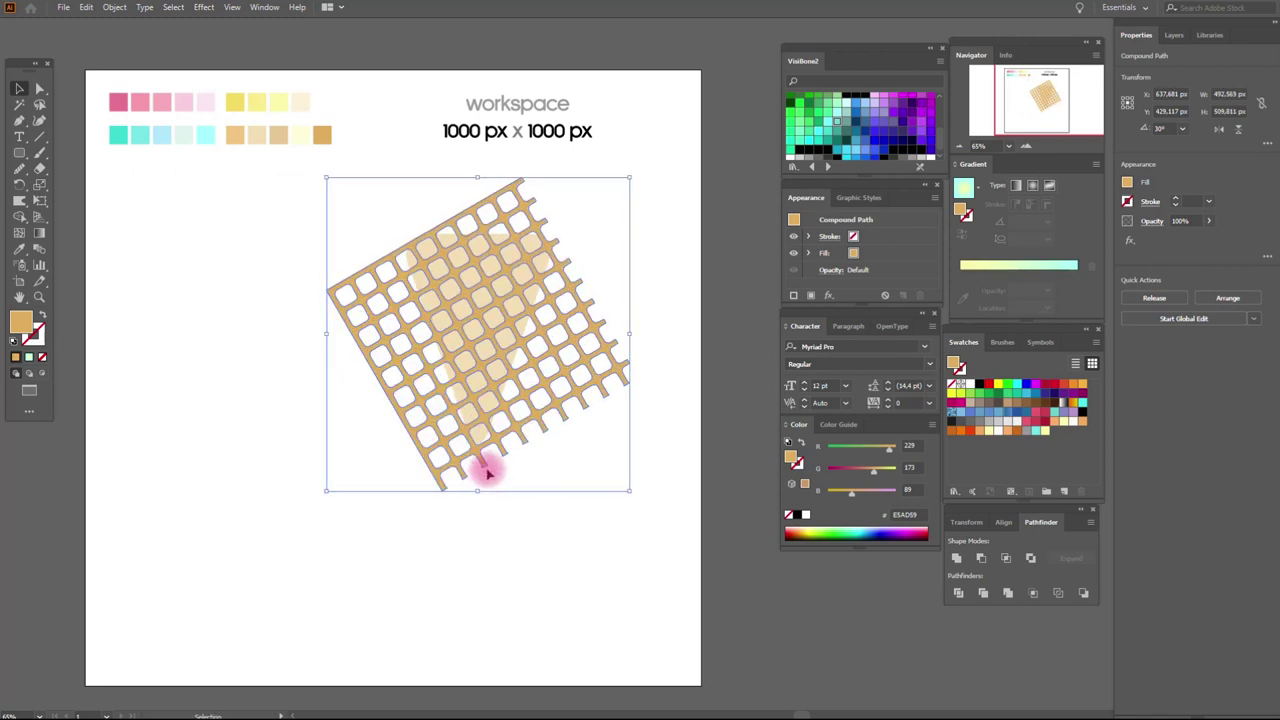
drag(324, 333, 317, 337)
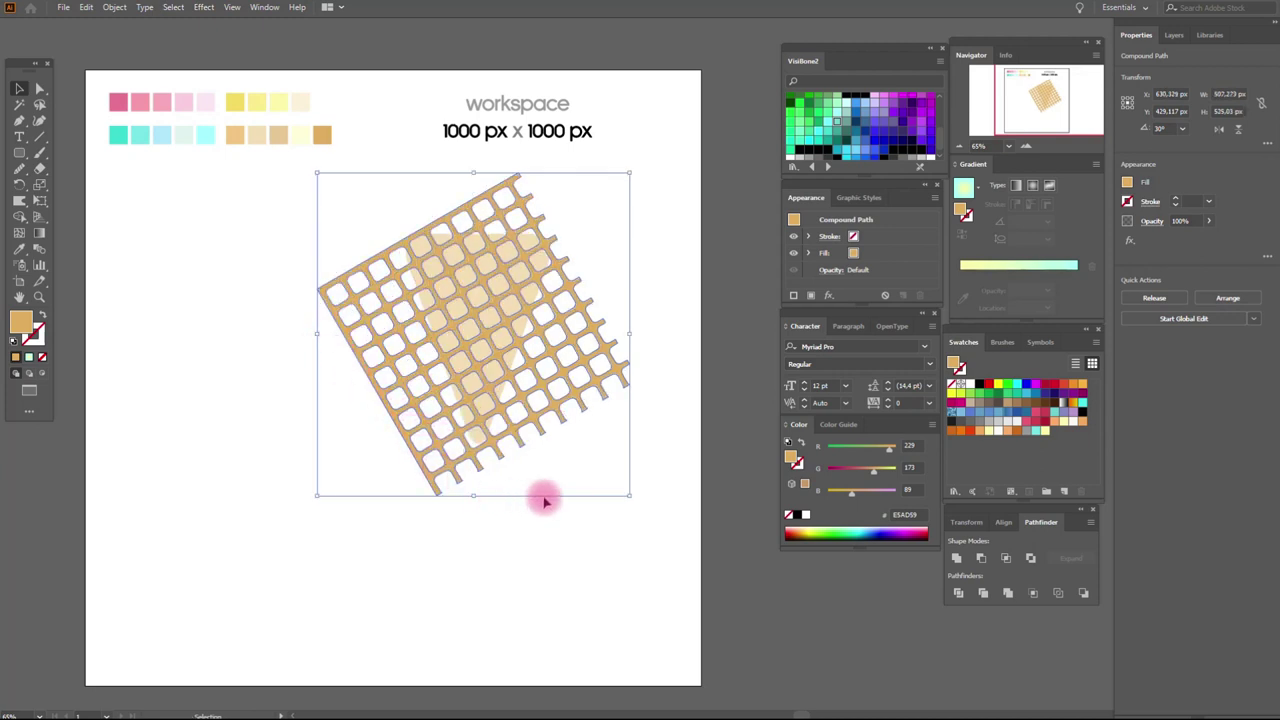
key(Right)
key(Right)
key(Right)
key(Right)
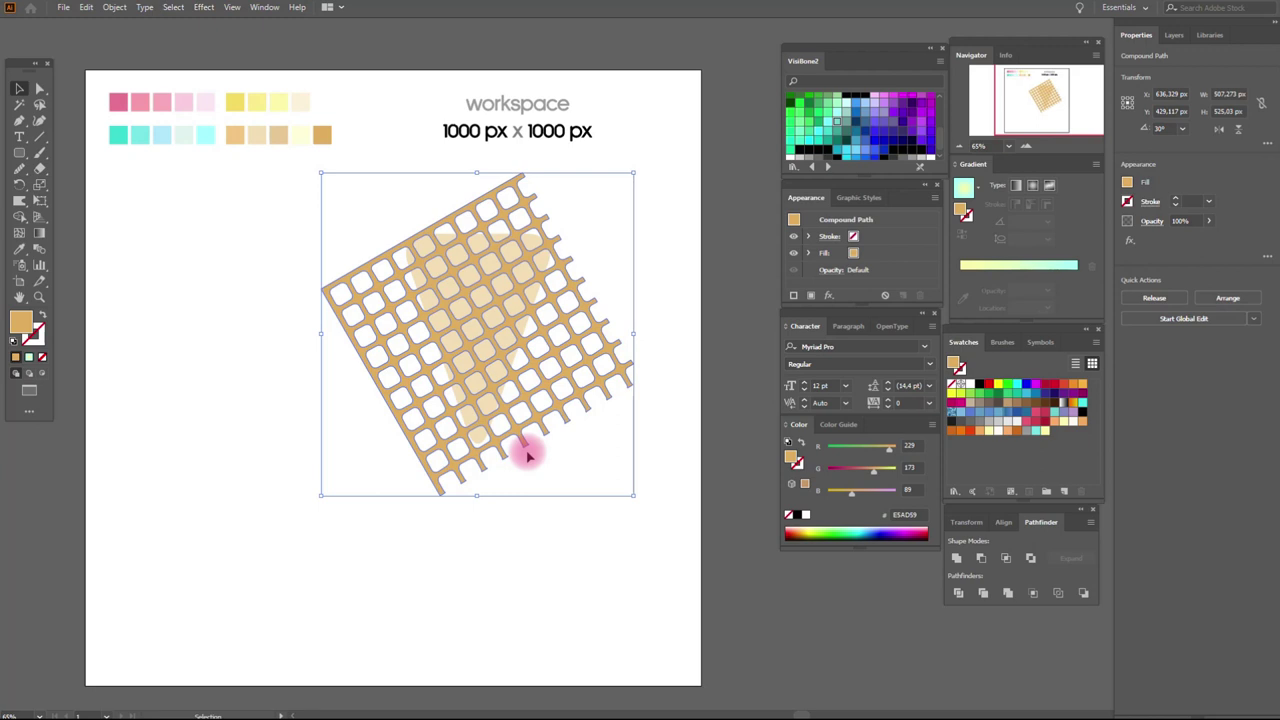
click(523, 276)
- Bring the cone in front of the lattice and group the two together
key(a)
key(v)
right_click(522, 273)
mouse_move(560, 496)
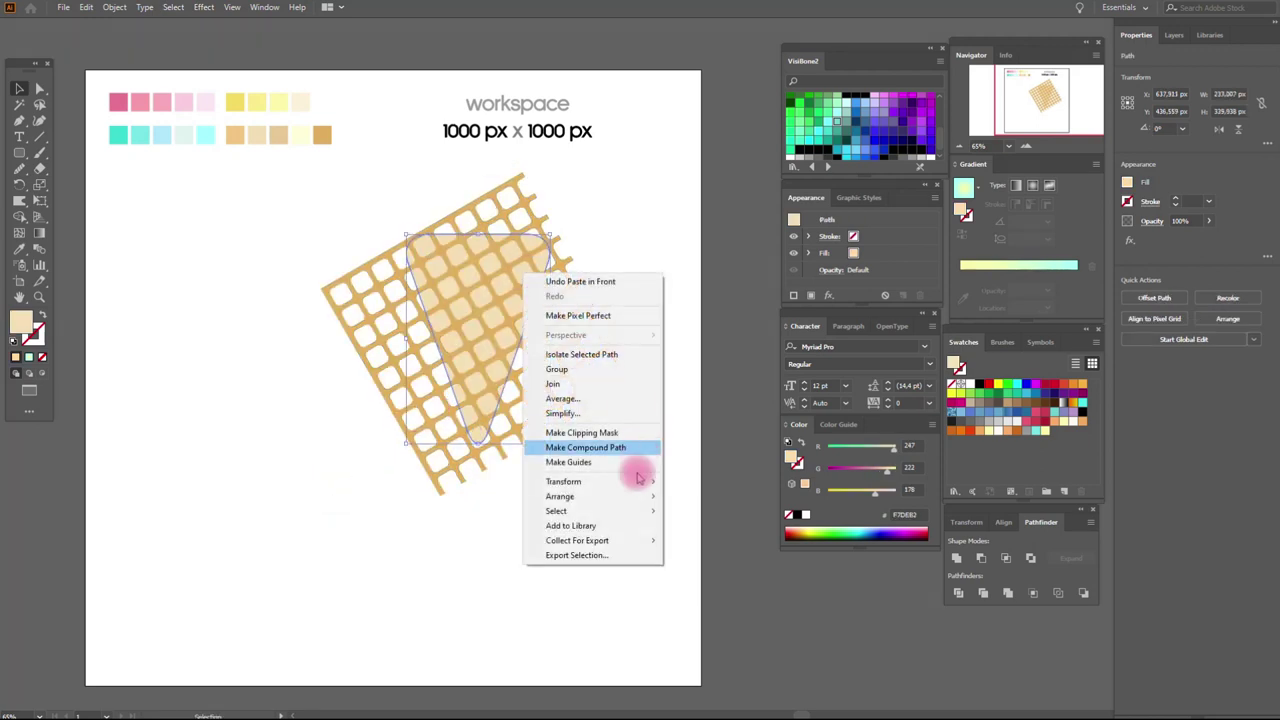
click(717, 496)
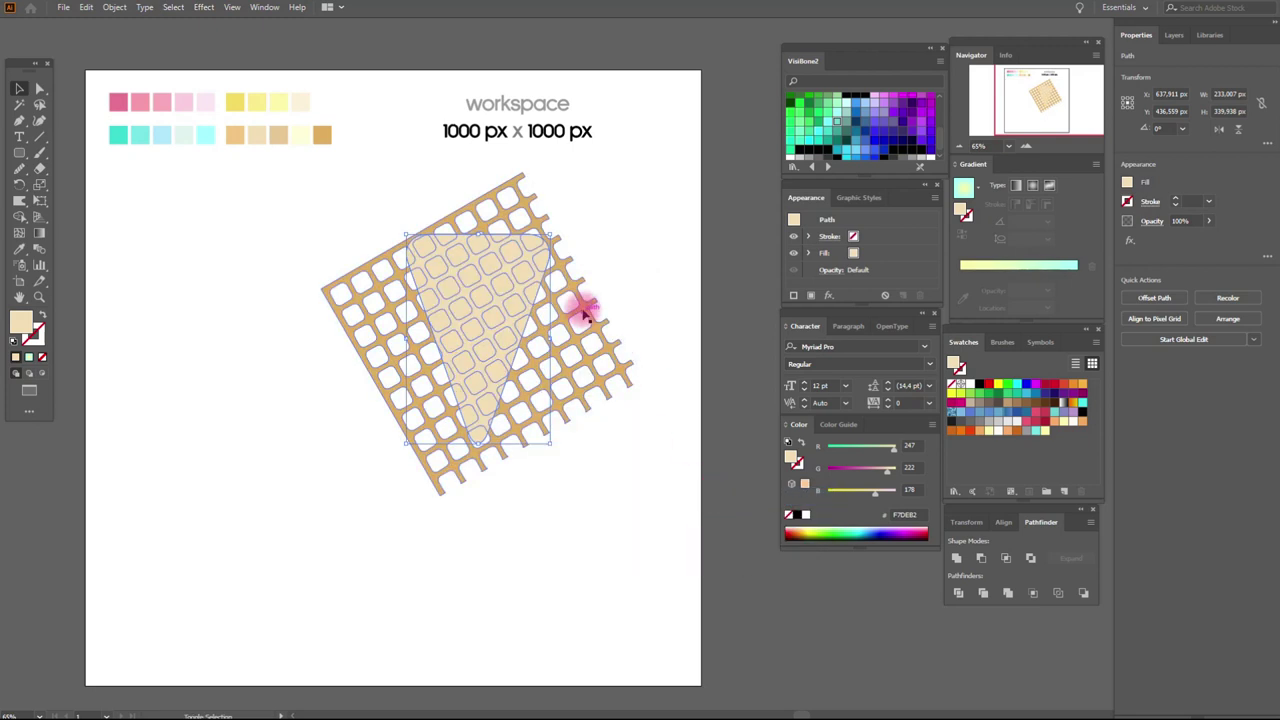
shift+click(583, 307)
right_click(585, 311)
click(616, 410)
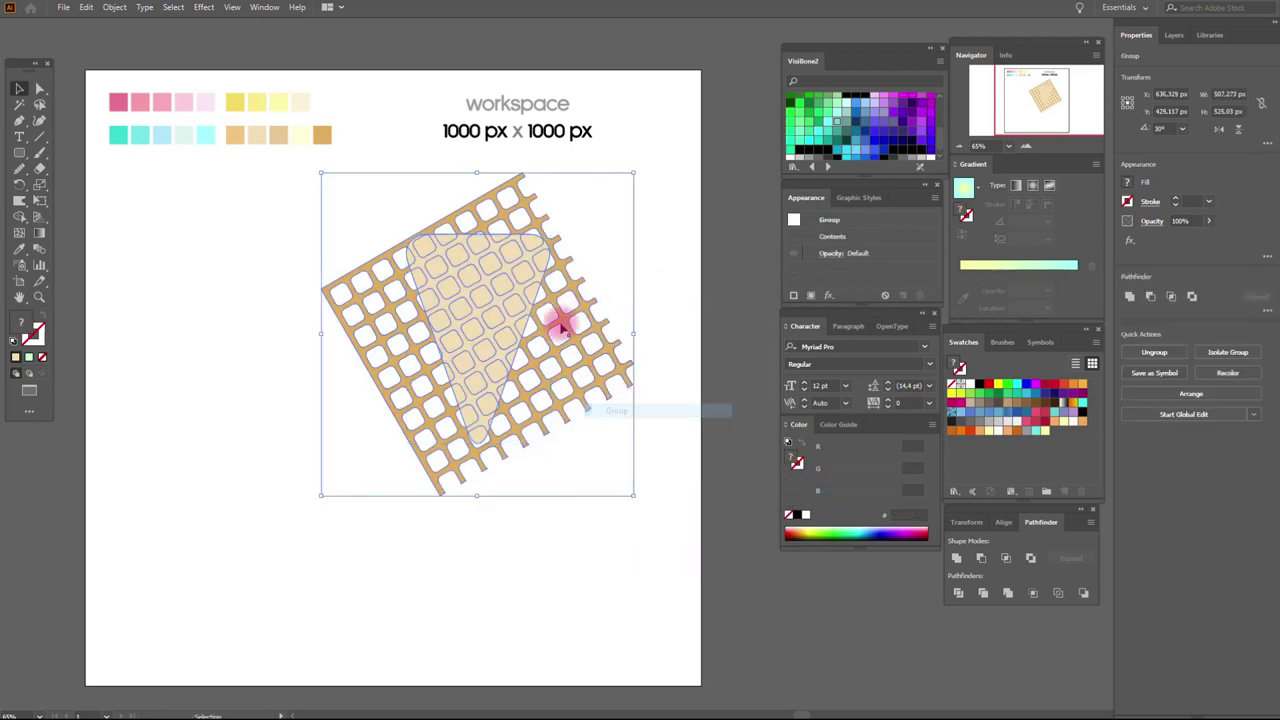
- Crop the lattice to the cone with the Crop pathfinder, expand it, and move it down-left
click(204, 7)
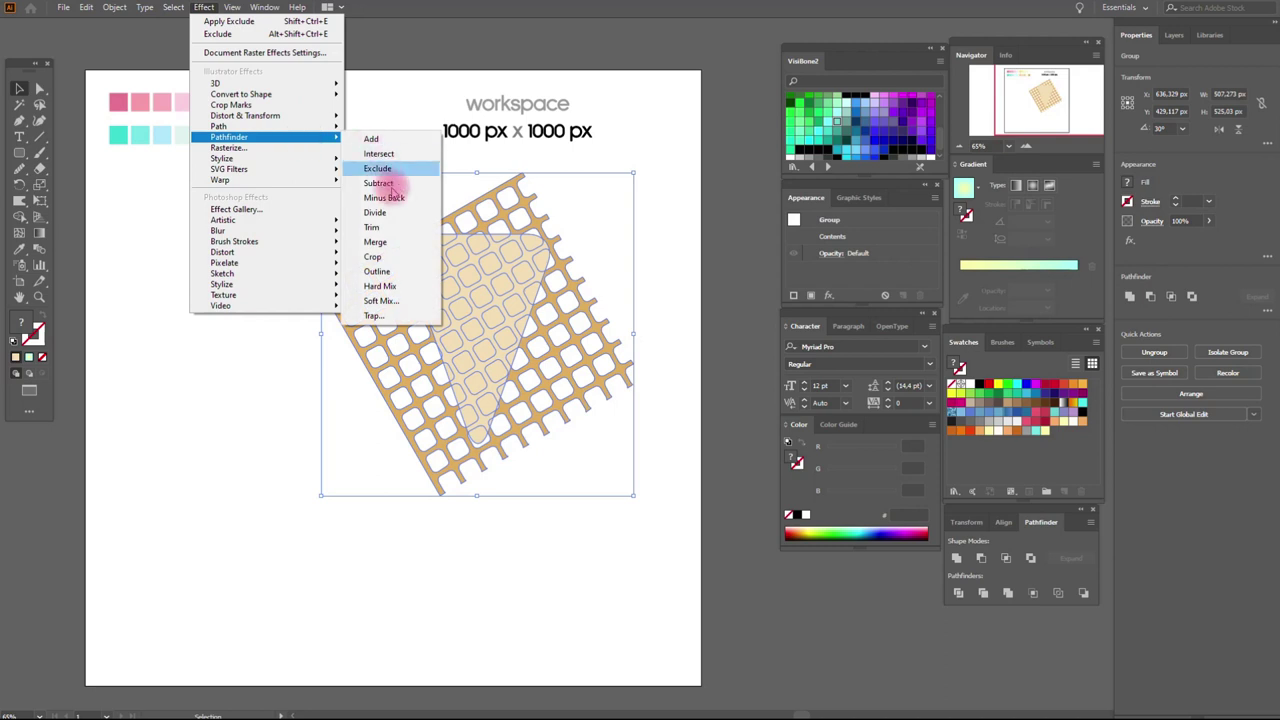
click(399, 259)
click(115, 7)
click(192, 178)
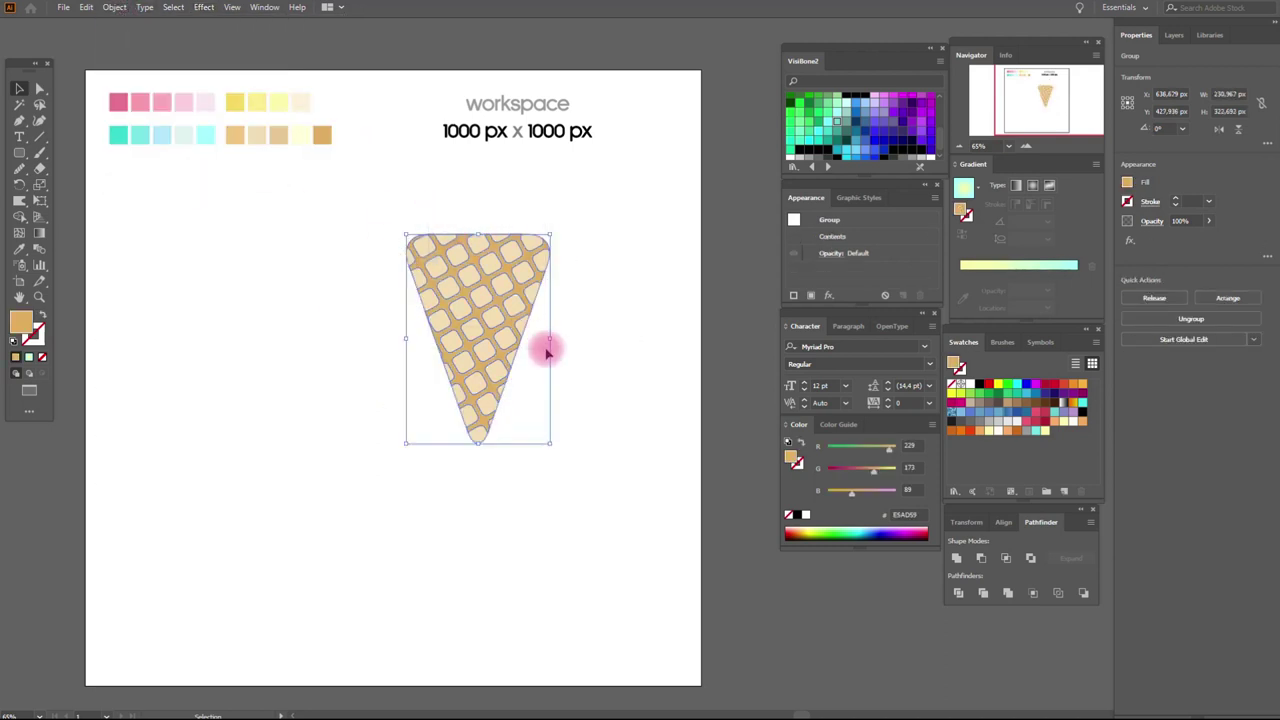
drag(496, 298, 385, 408)
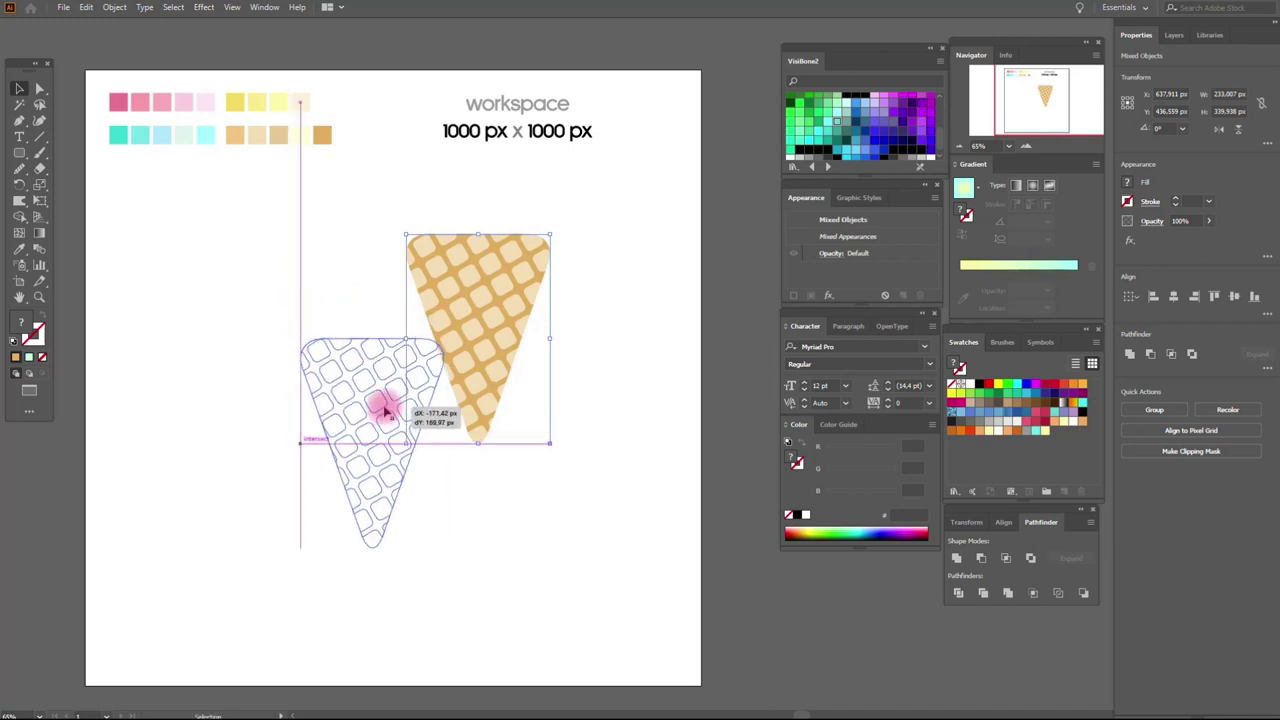
- Colour the waffle cone's holes with the pale cream swatch
click(435, 325)
click(410, 372)
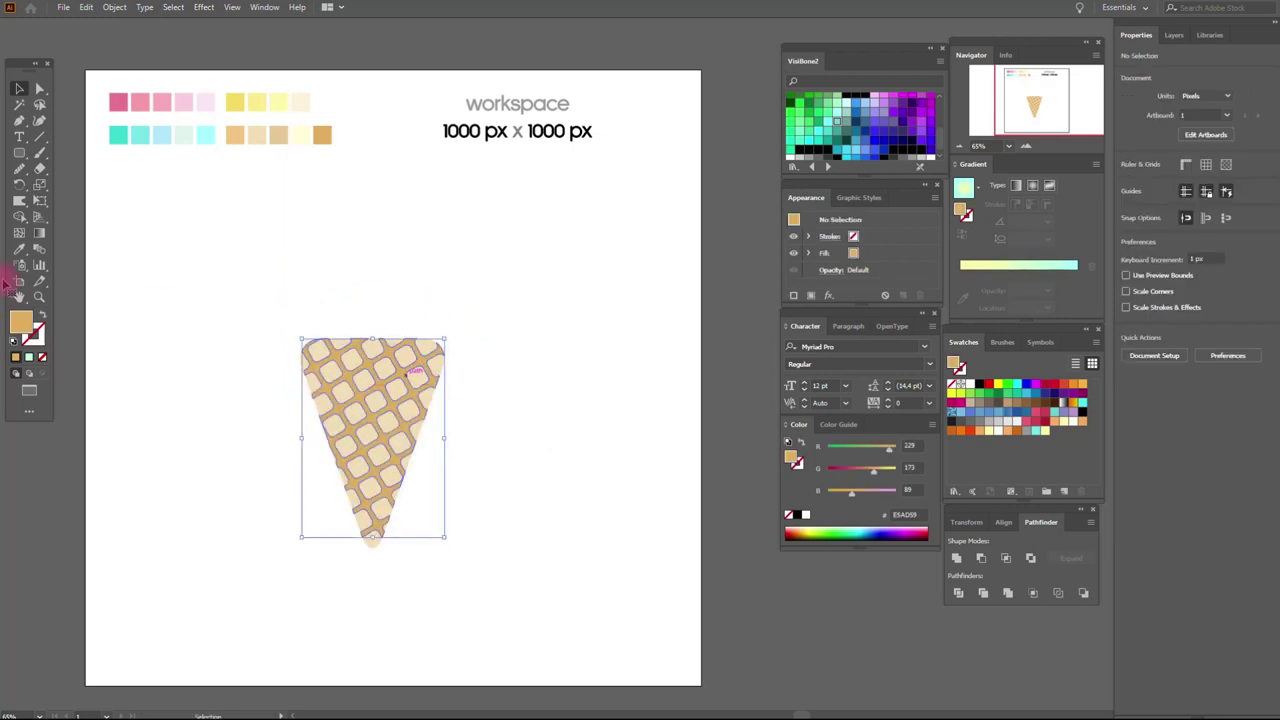
click(19, 249)
click(308, 137)
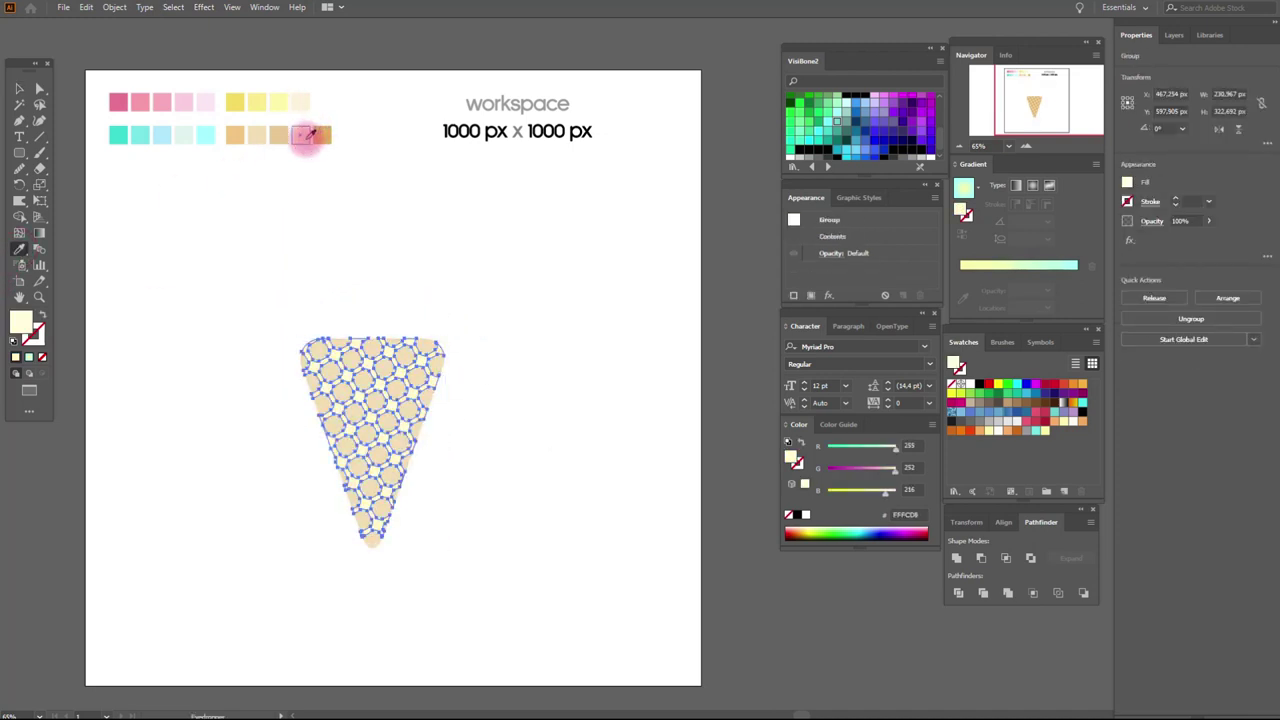
click(30, 89)
click(329, 220)
- Paste a copy of the holes in front, send it backward and nudge it down
drag(404, 400, 398, 378)
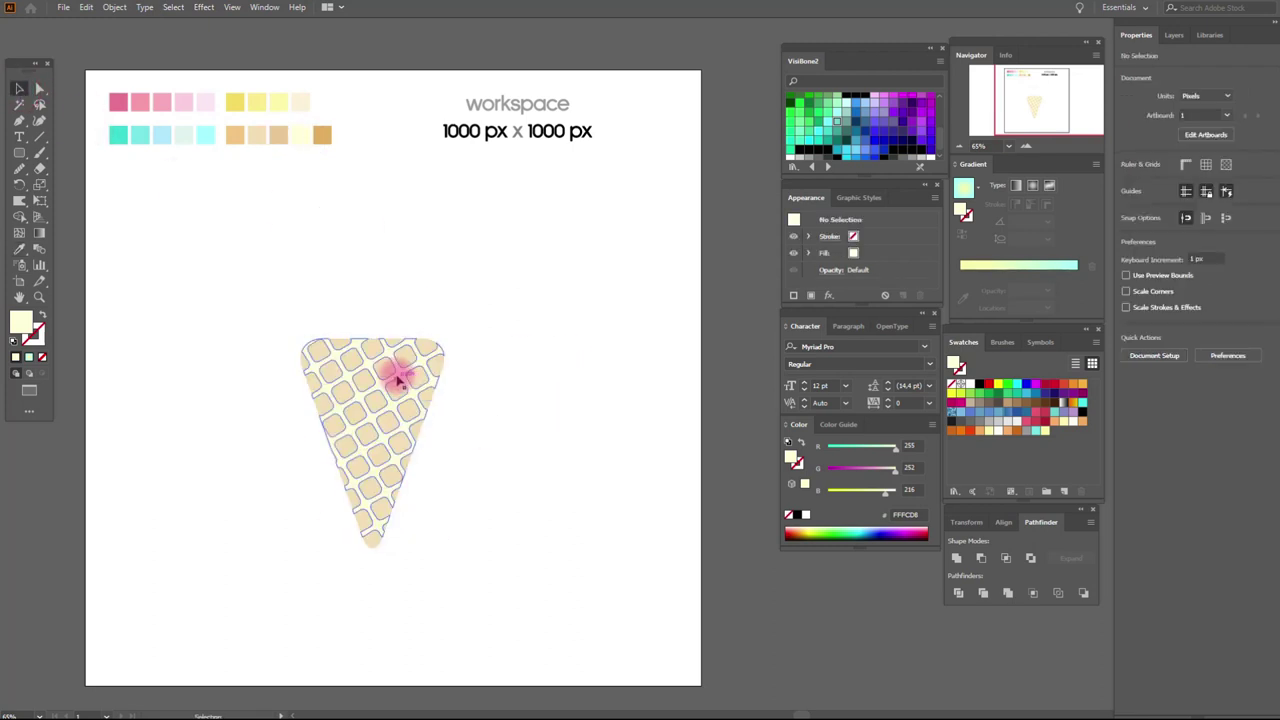
key(ctrl+c)
key(ctrl+f)
right_click(398, 377)
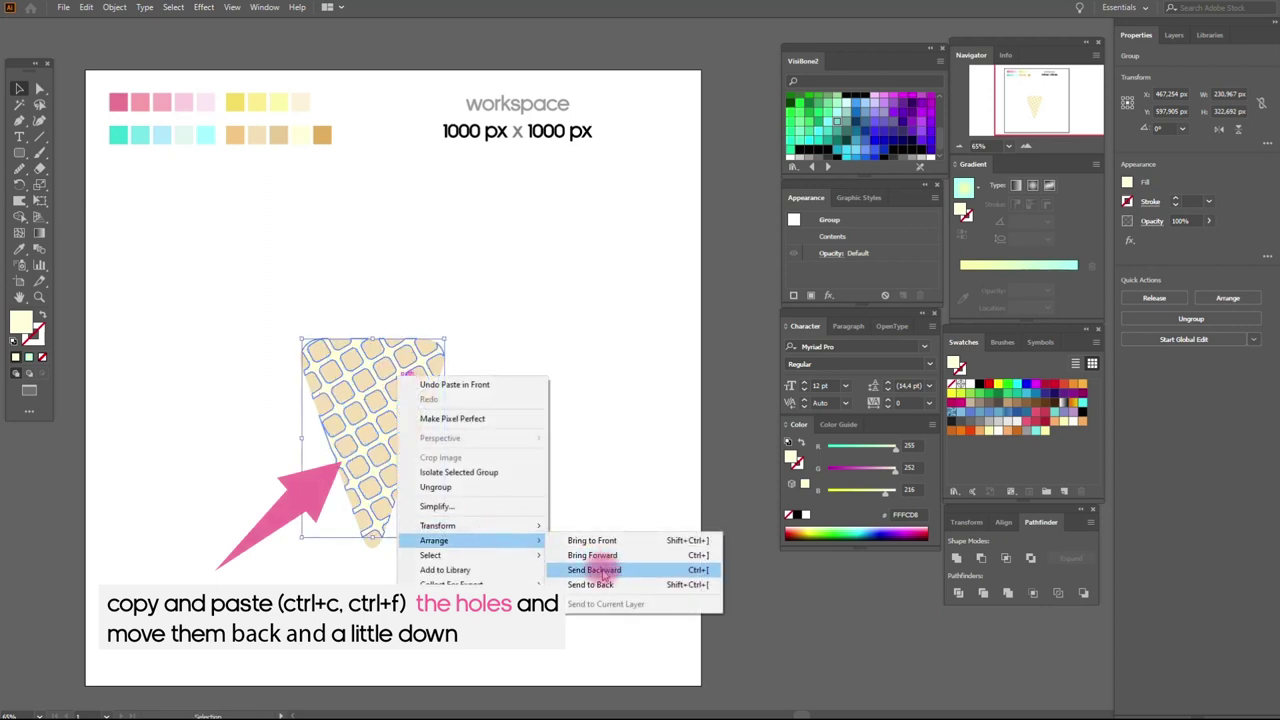
click(600, 570)
key(Down)
key(Down)
key(Down)
key(Down)
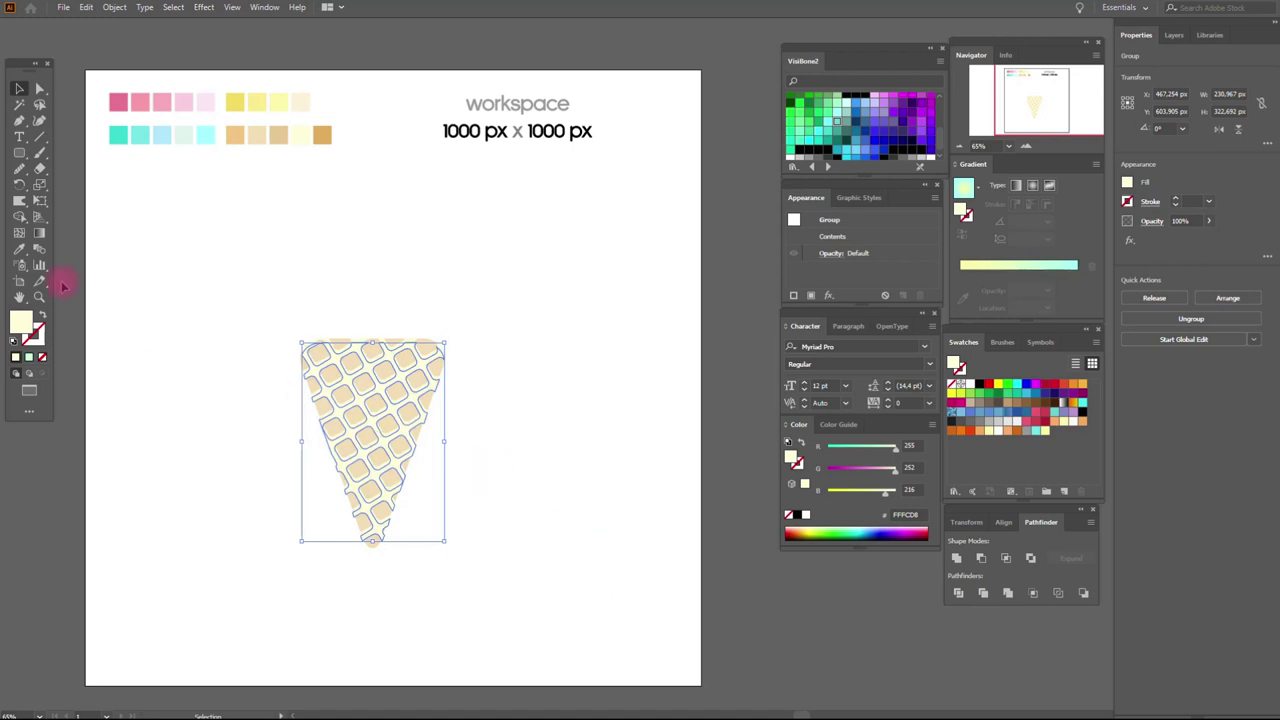
- Colour the holes copy tan, then deselect and reselect the cone
click(21, 252)
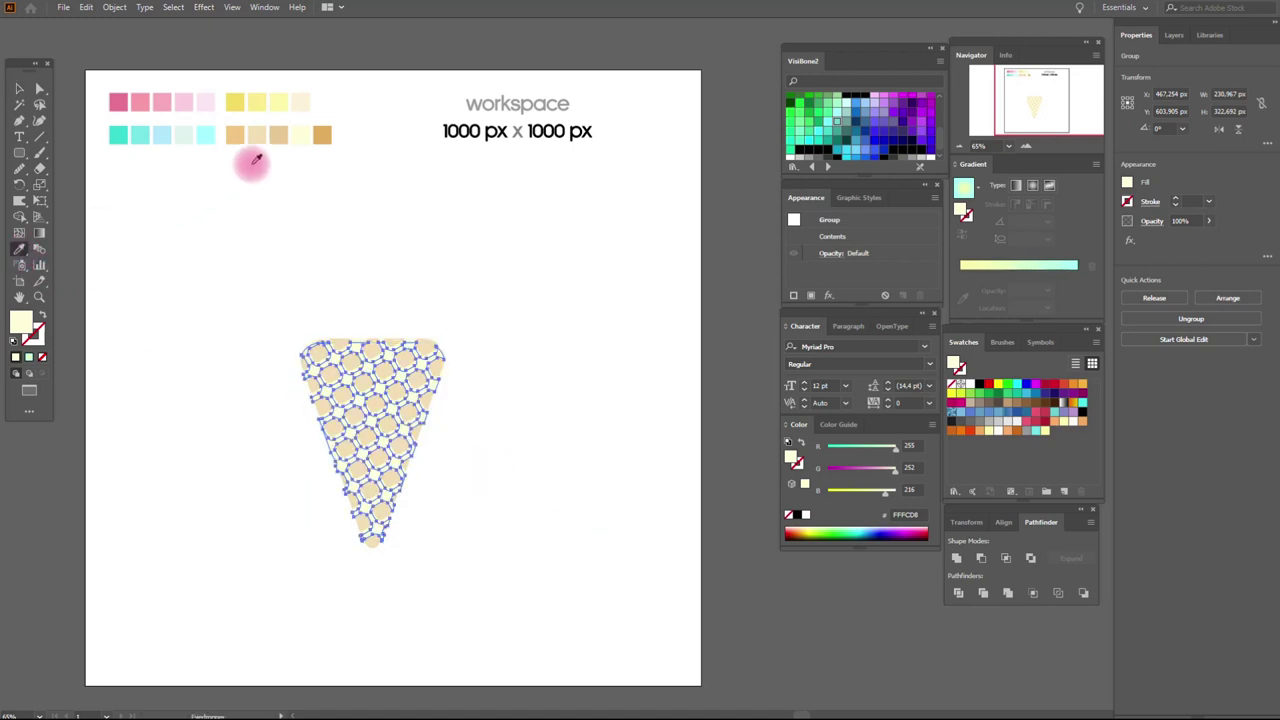
click(280, 135)
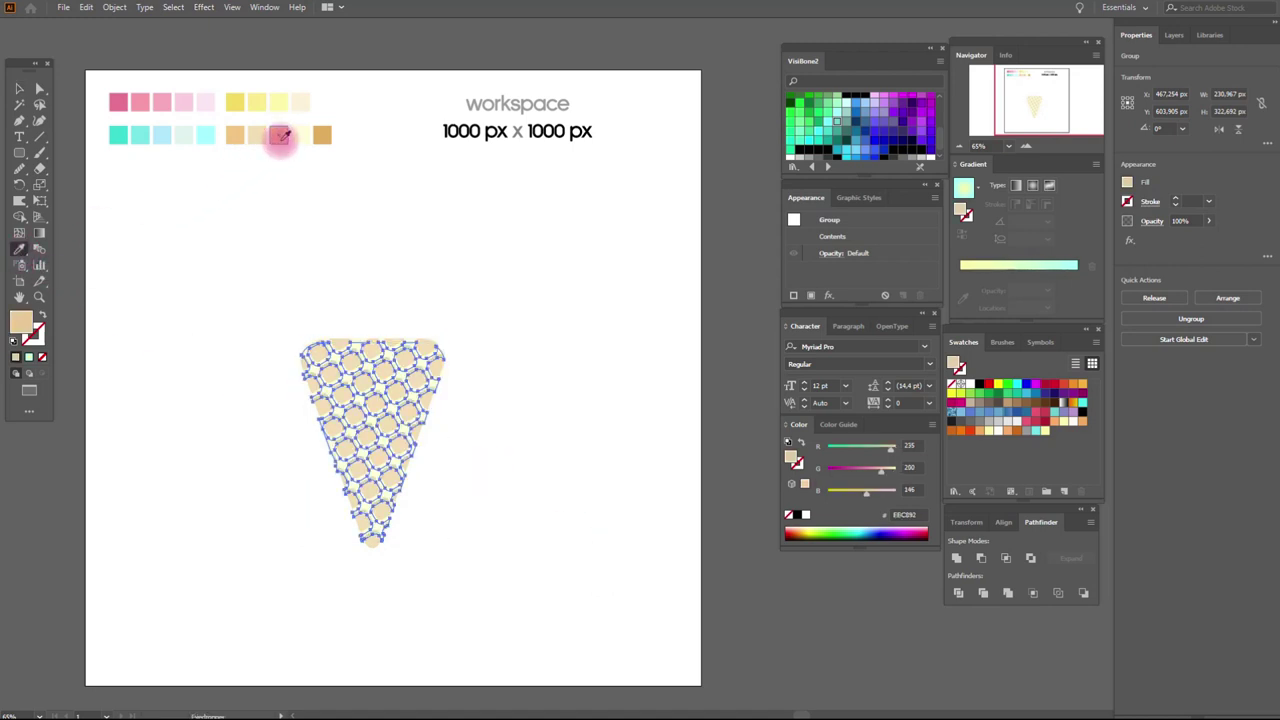
click(14, 88)
click(326, 220)
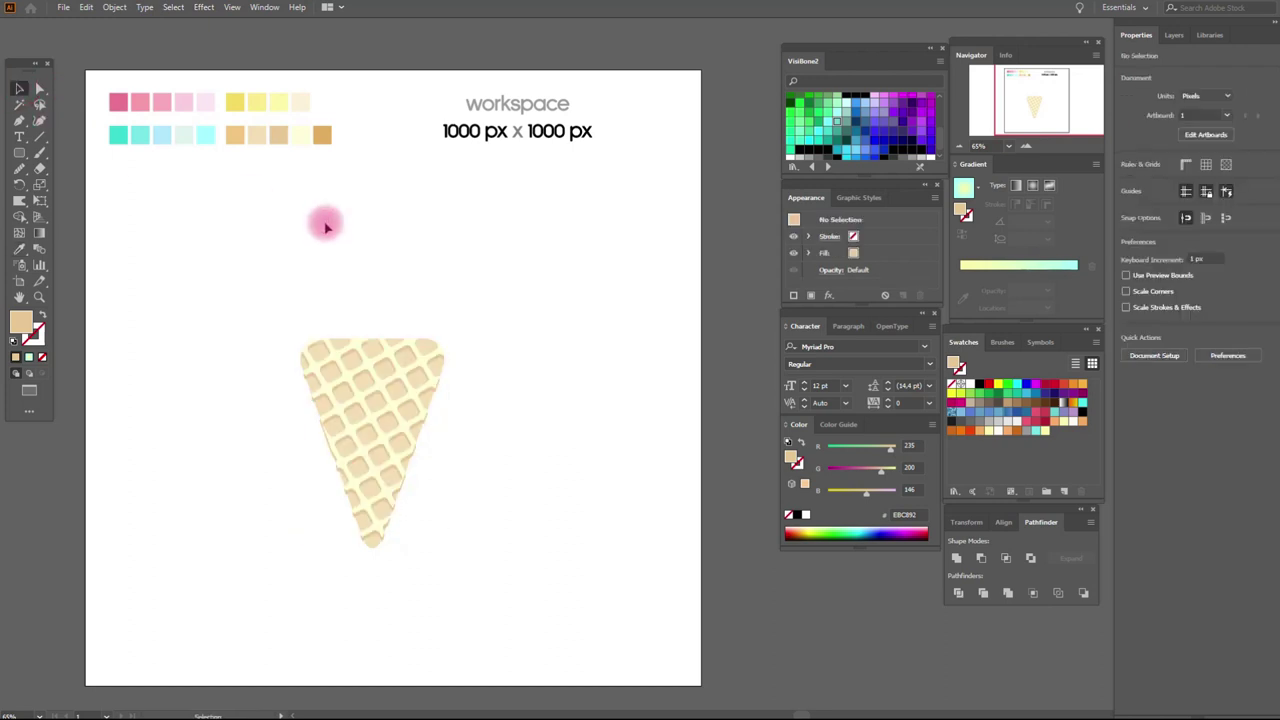
click(370, 405)
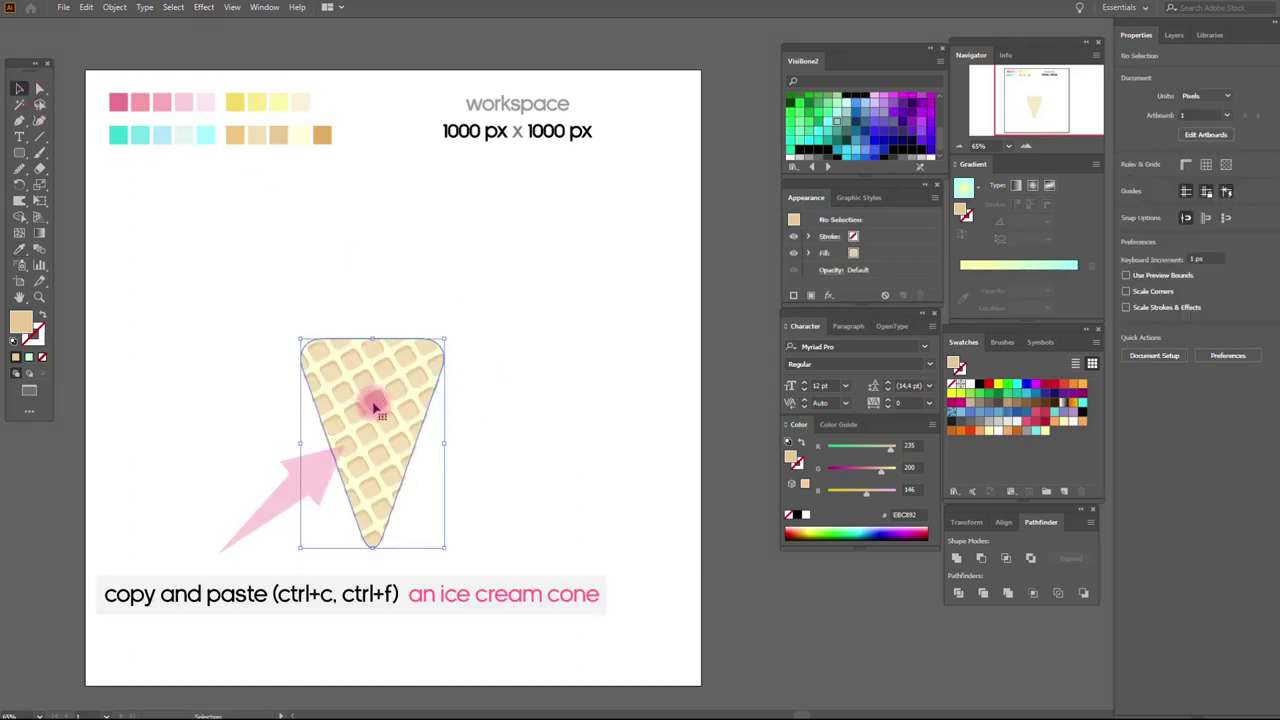
- Paste a copy of the cone in front and group it with the waffle holes
key(ctrl+c)
key(ctrl+f)
shift+click(368, 380)
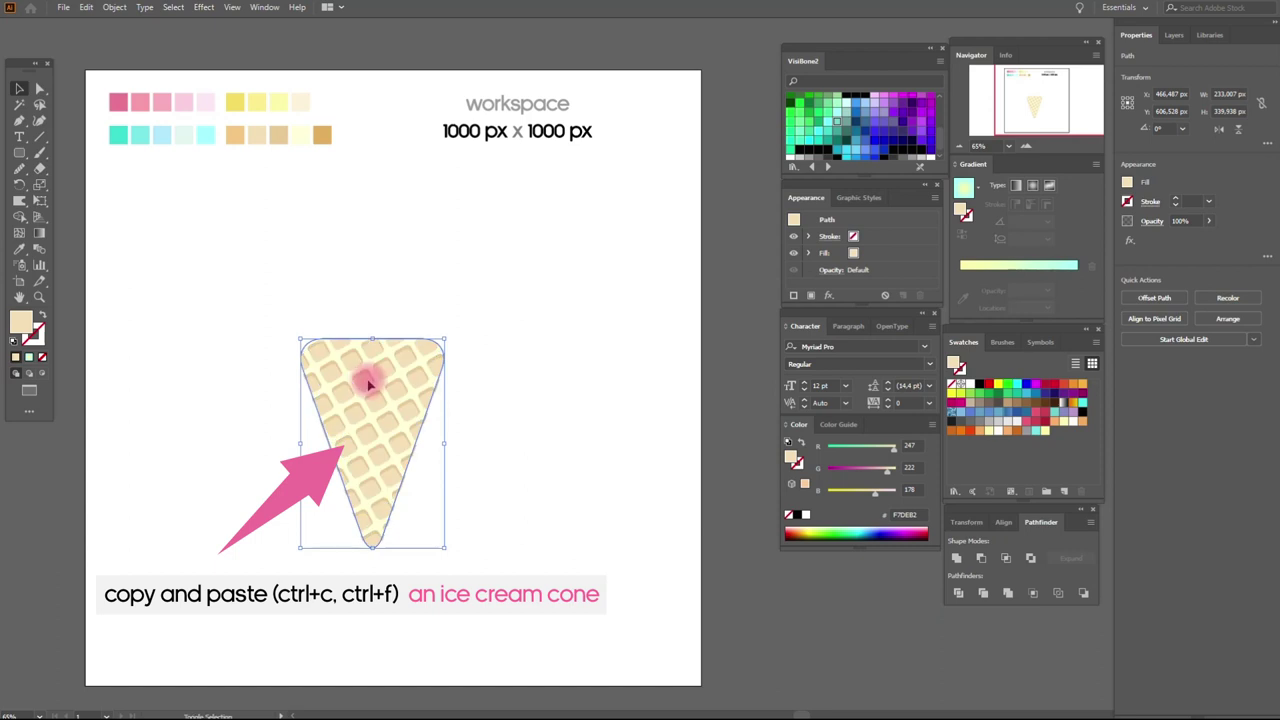
right_click(366, 376)
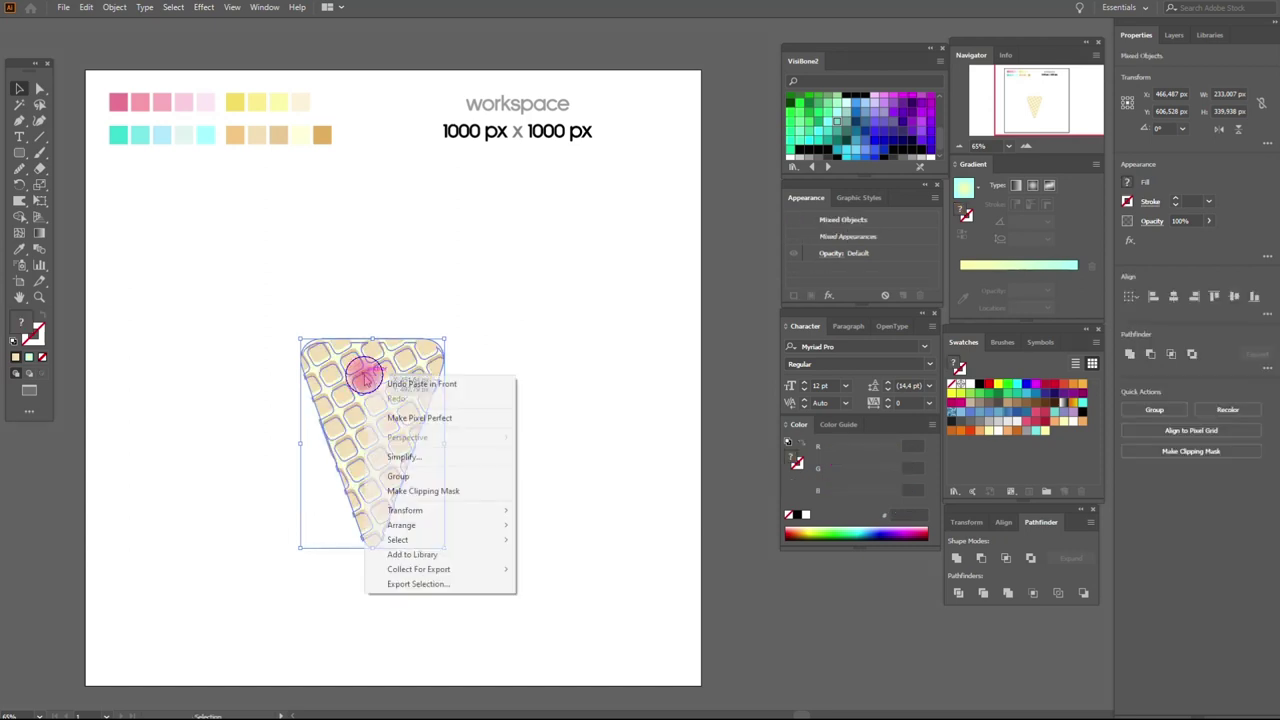
click(408, 449)
- Apply Effect > Pathfinder > Crop to the group, expand the appearance, and colour the holes tan
click(205, 8)
mouse_move(229, 137)
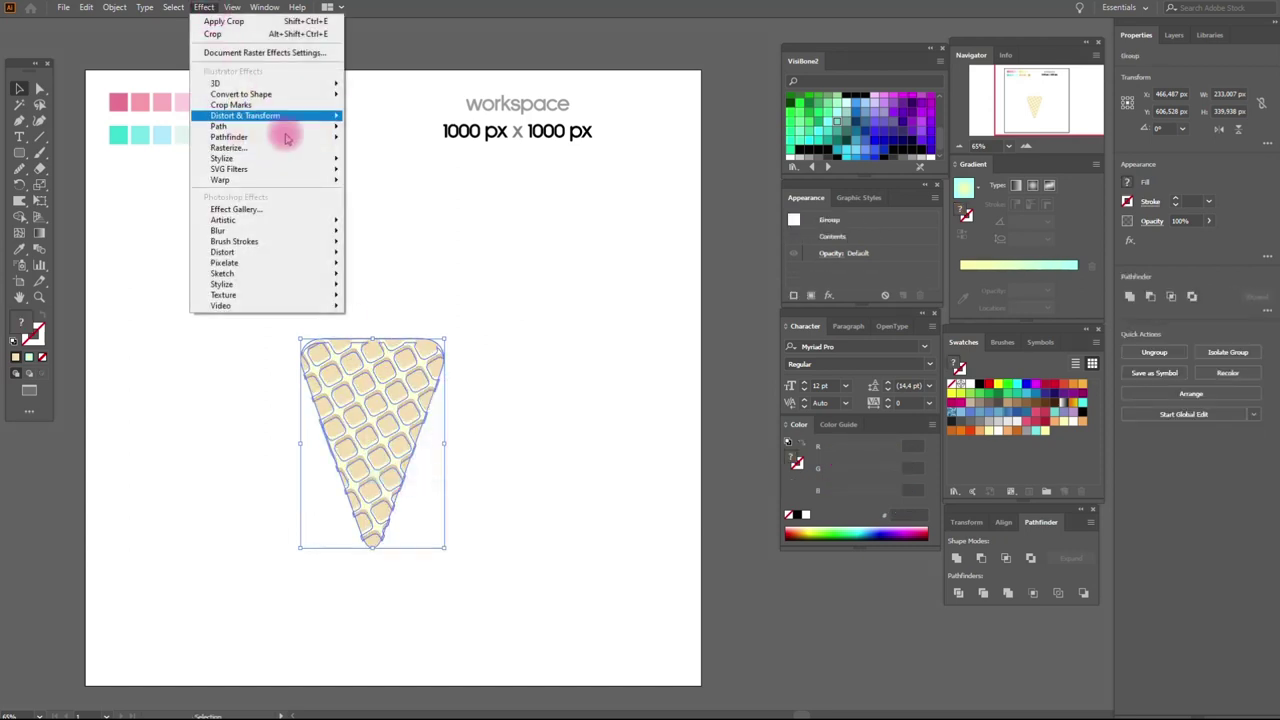
click(396, 259)
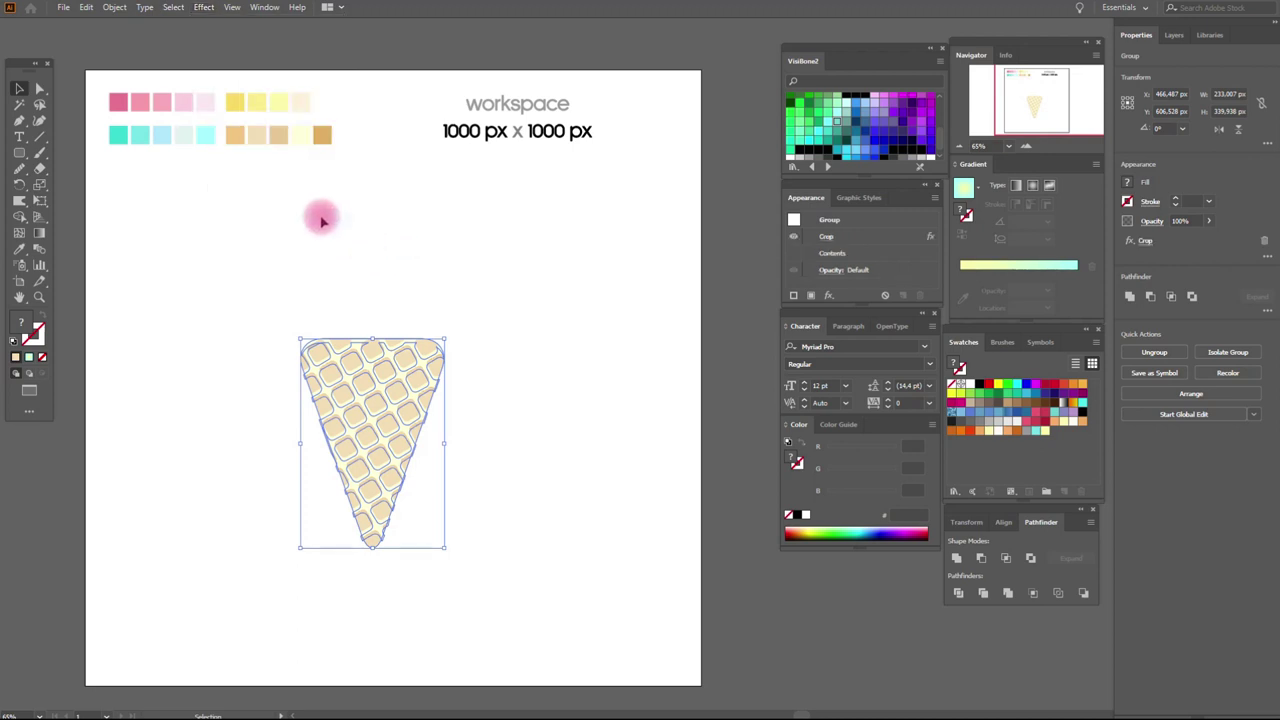
click(114, 8)
click(172, 174)
click(20, 252)
click(279, 135)
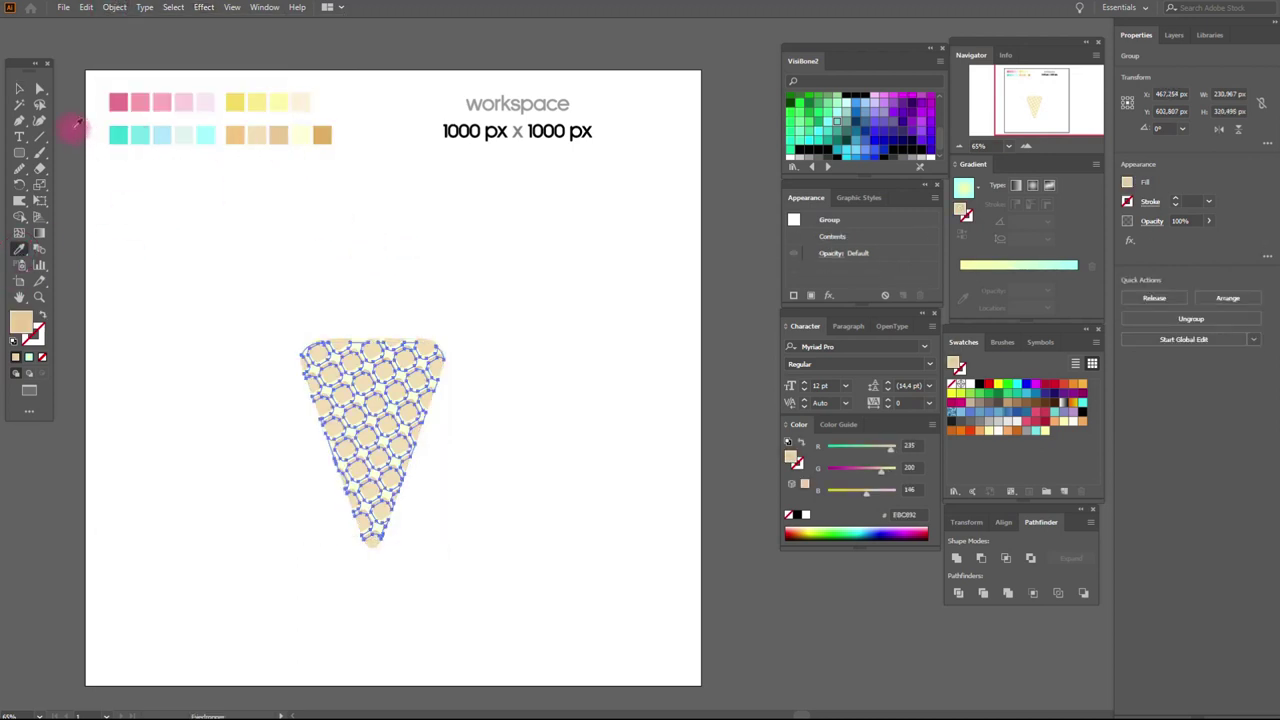
click(20, 90)
click(202, 230)
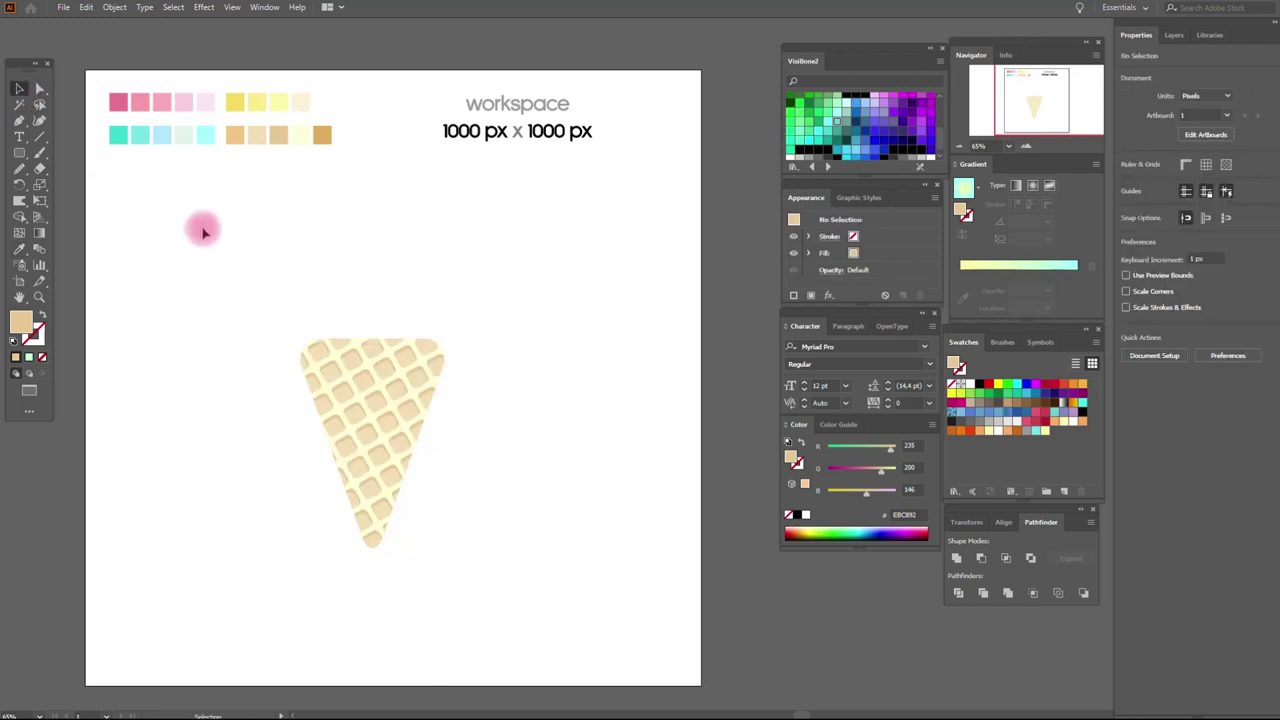
click(382, 370)
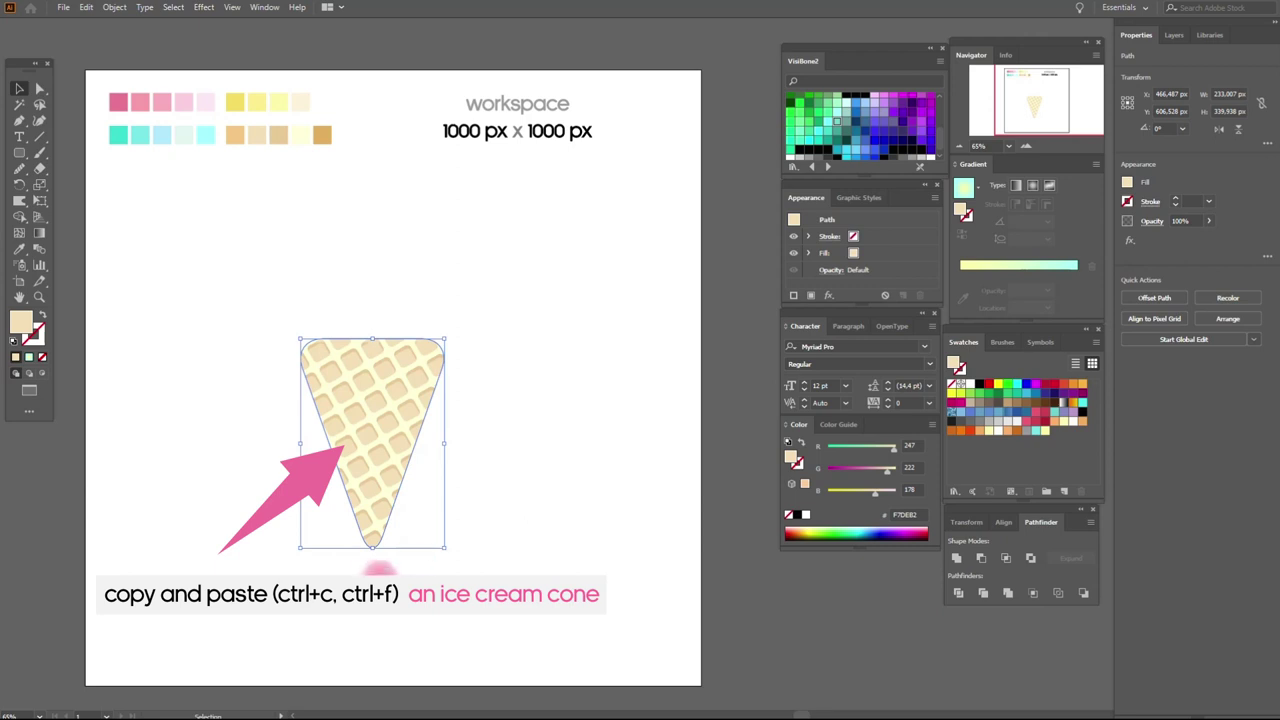
- Shorten the cone copy from the bottom and colour it pale cream (F7DEB2)
click(372, 546)
mouse_move(371, 546)
mouse_down()
mouse_move(372, 527)
mouse_move(372, 546)
mouse_up()
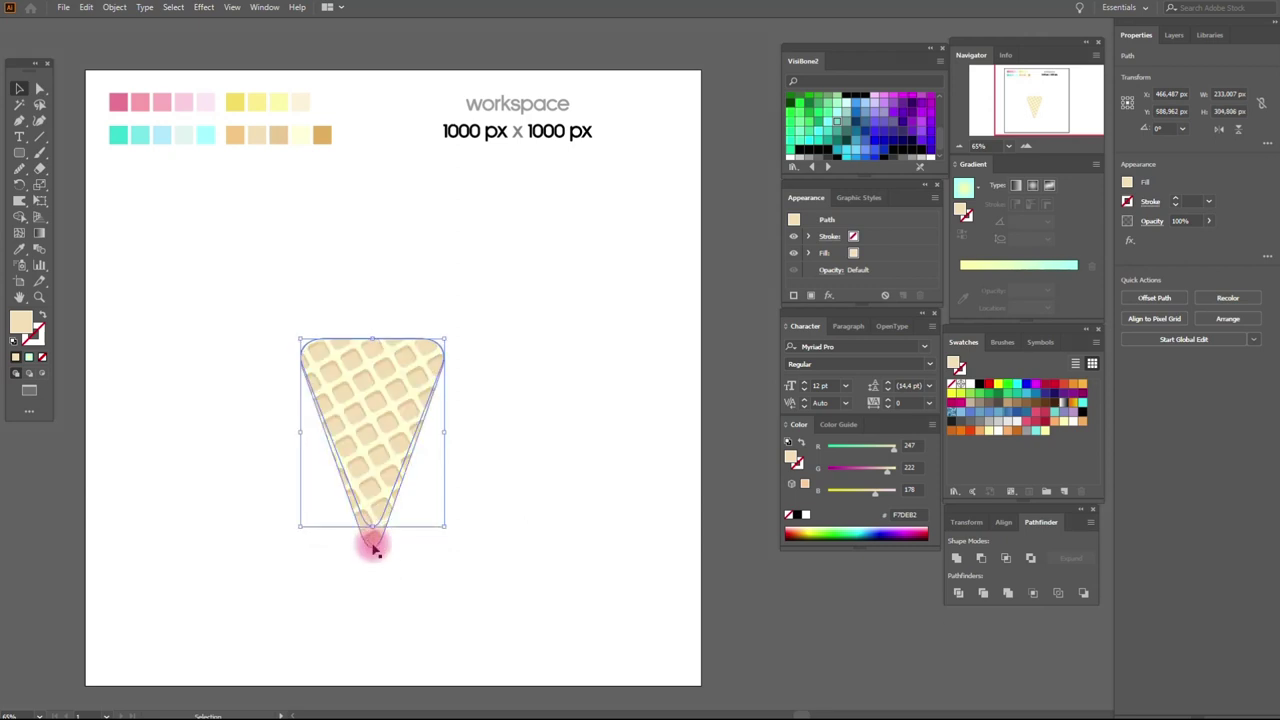
click(20, 250)
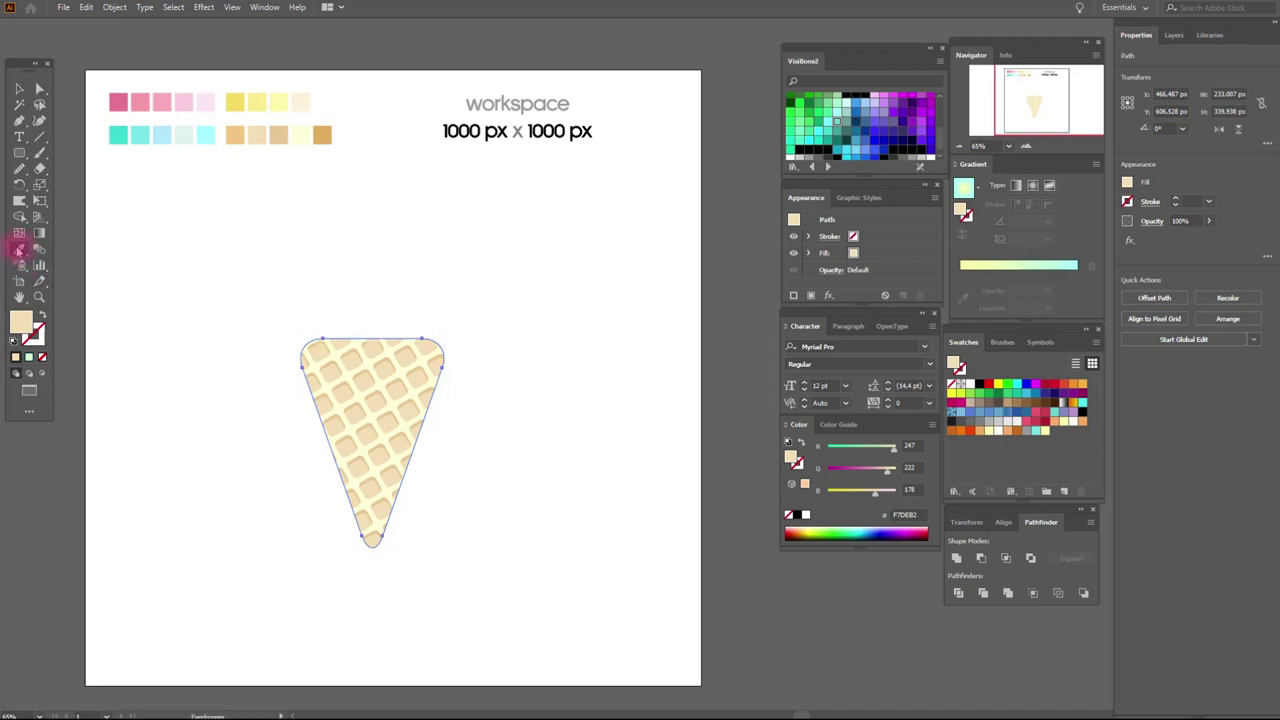
click(279, 137)
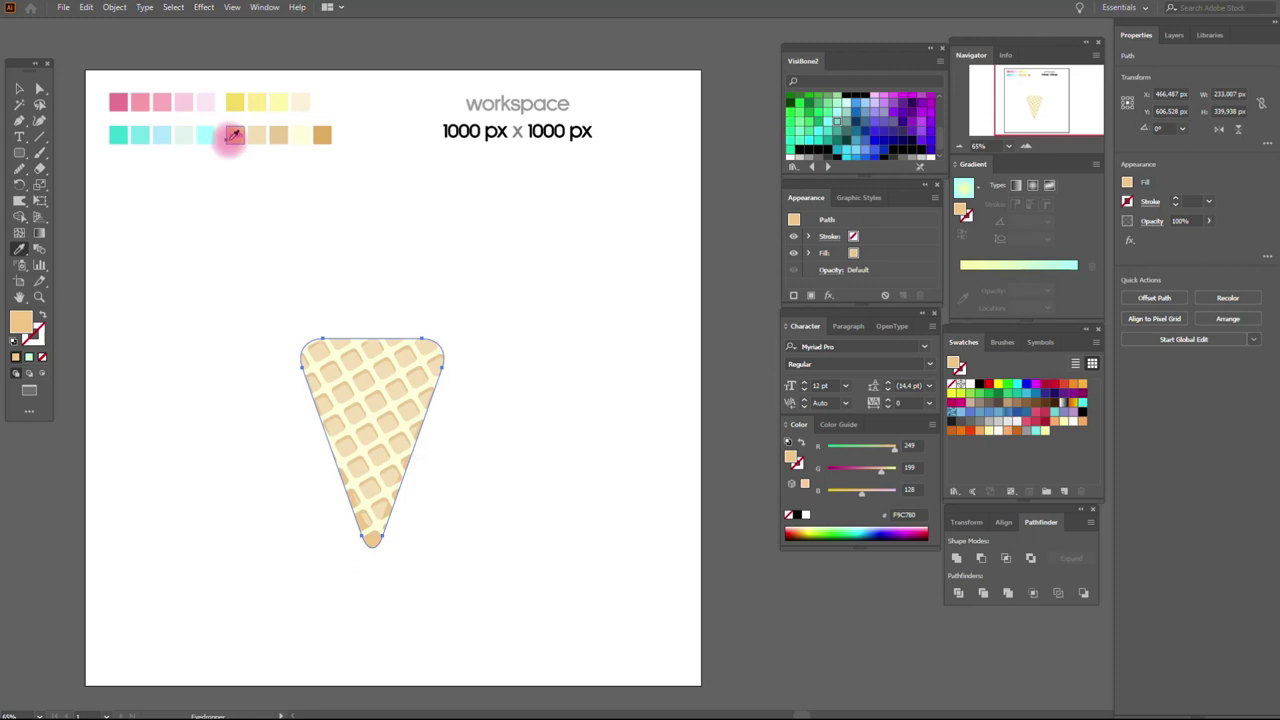
- Pull in the cone copy's right and left edges to about 231 × 305 px
click(19, 90)
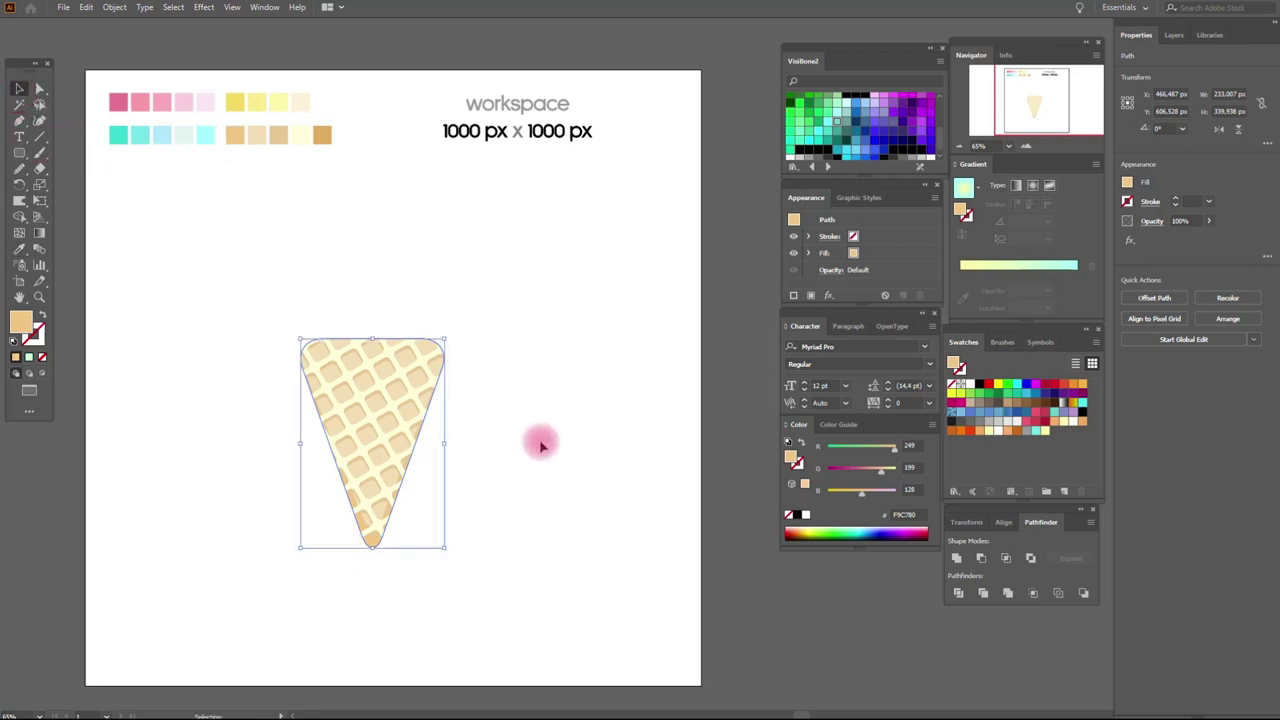
drag(444, 442, 437, 437)
key(a)
click(364, 444)
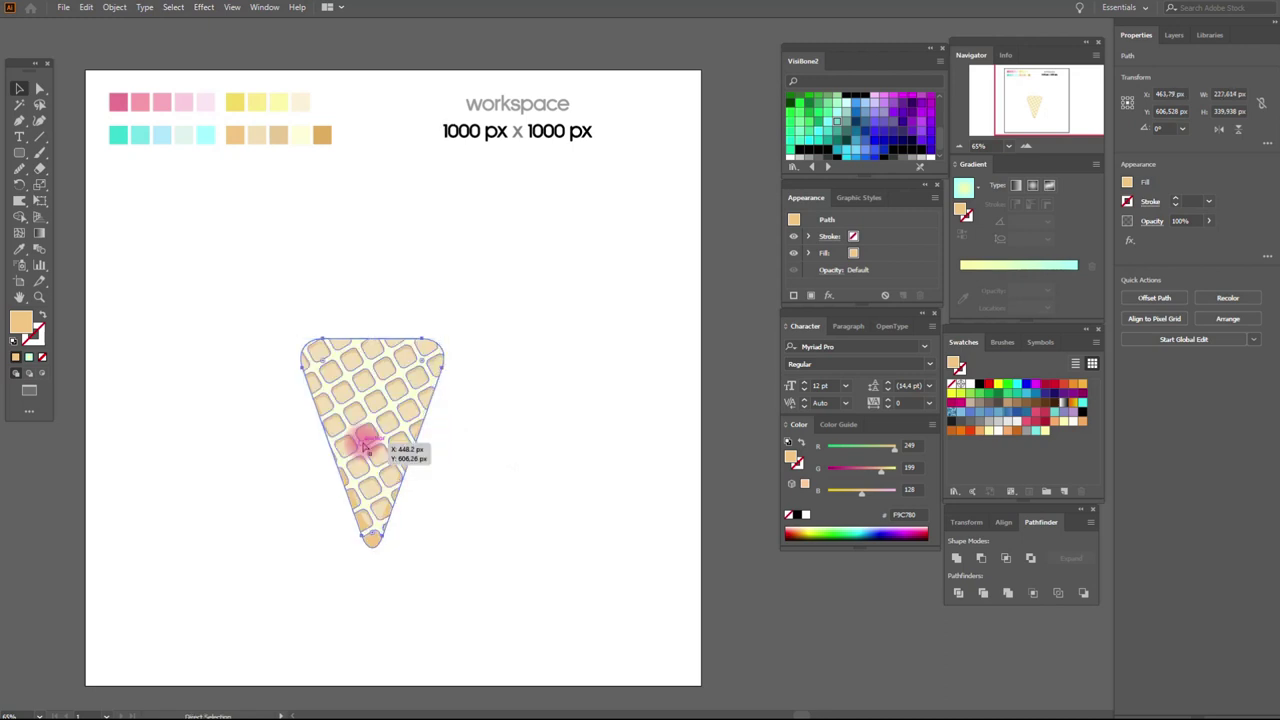
key(v)
drag(366, 444, 380, 509)
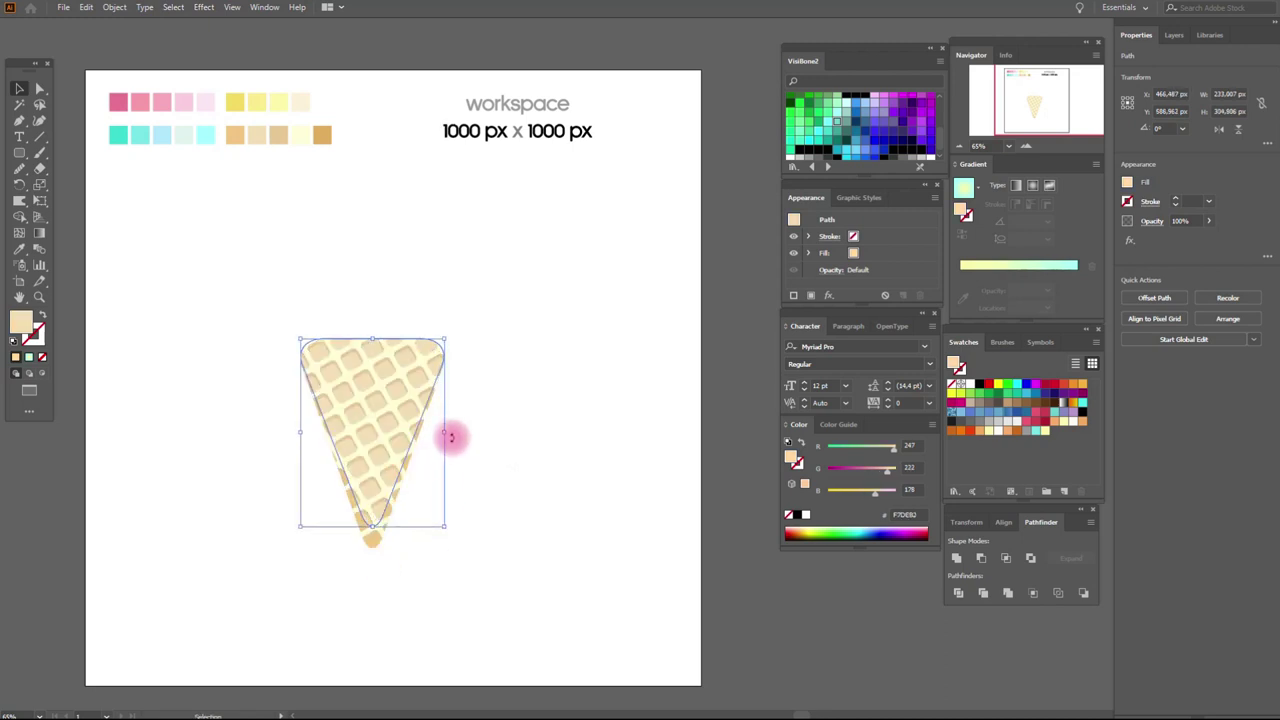
drag(446, 432, 443, 433)
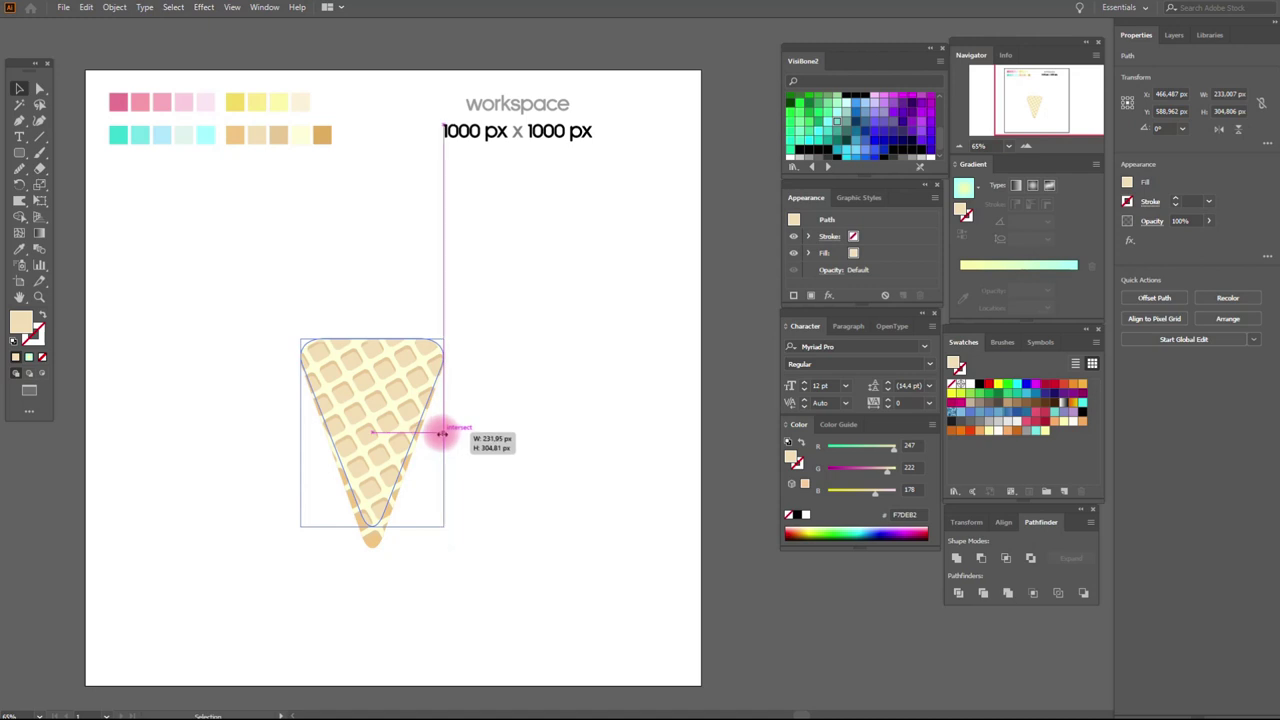
drag(301, 433, 301, 434)
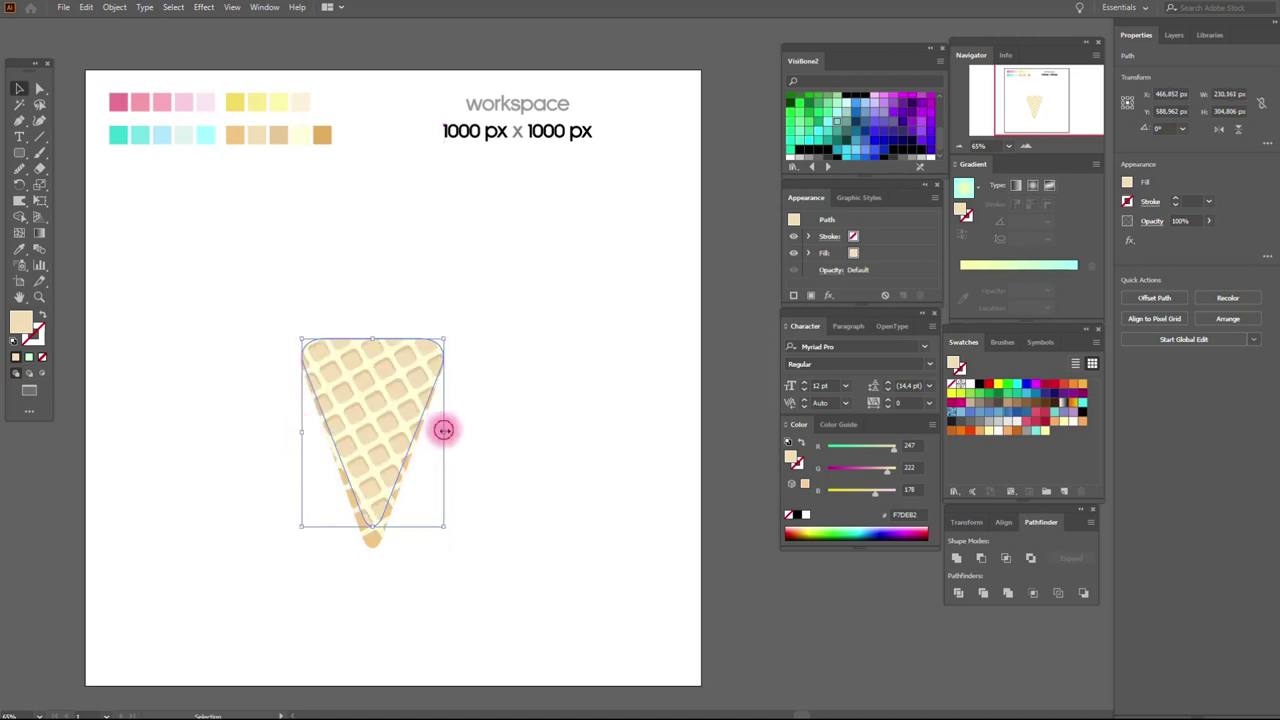
click(500, 437)
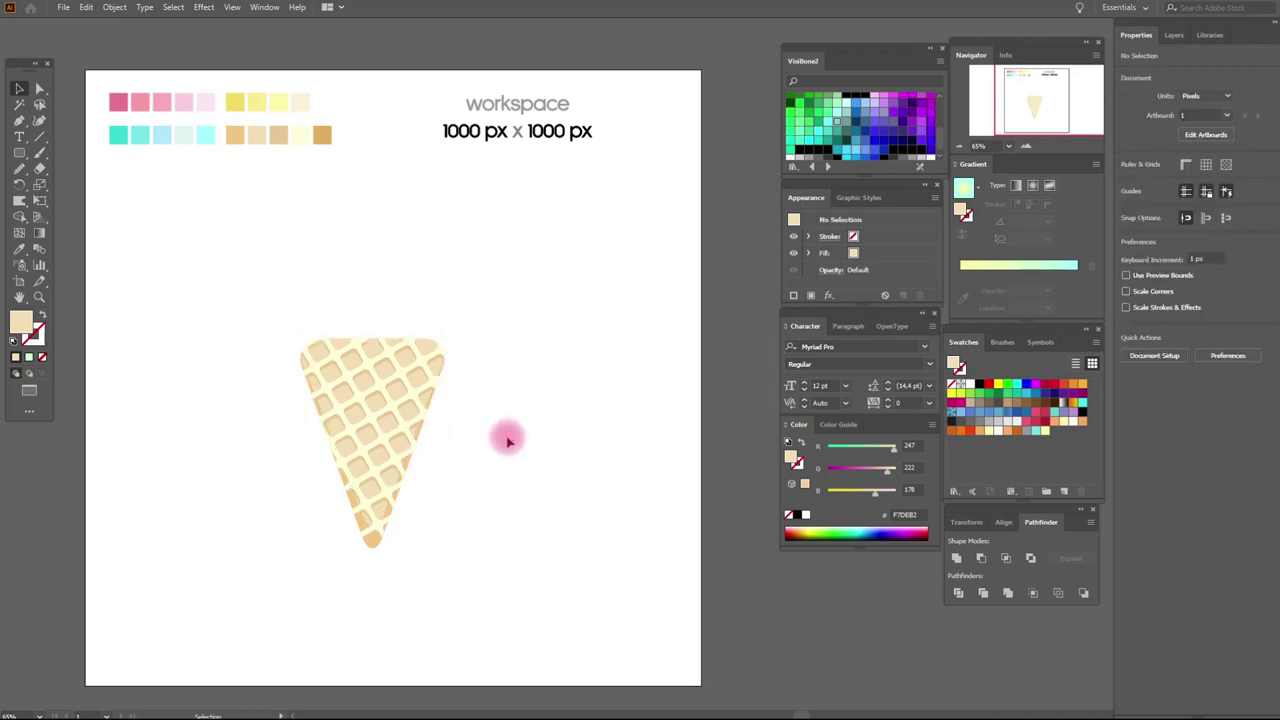
- Draw a curved pale cream shape with the Pen tool across the cone's left half
click(19, 119)
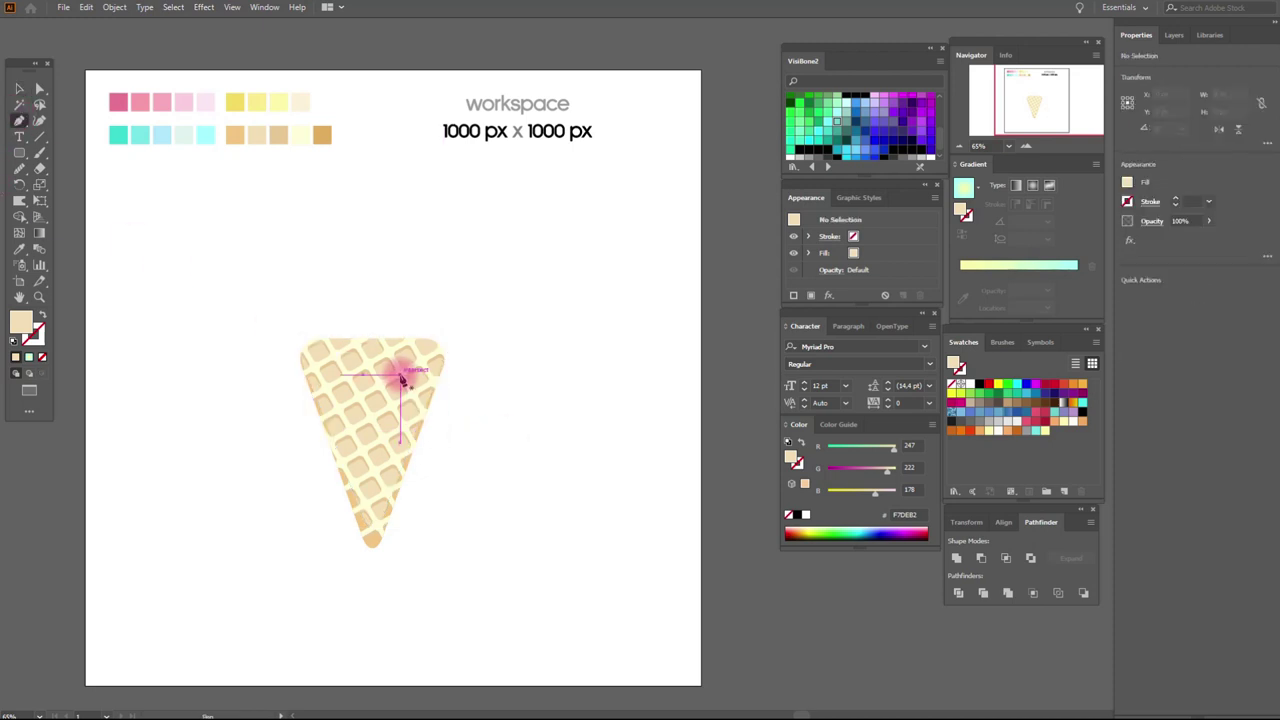
drag(400, 371, 391, 385)
drag(400, 537, 444, 562)
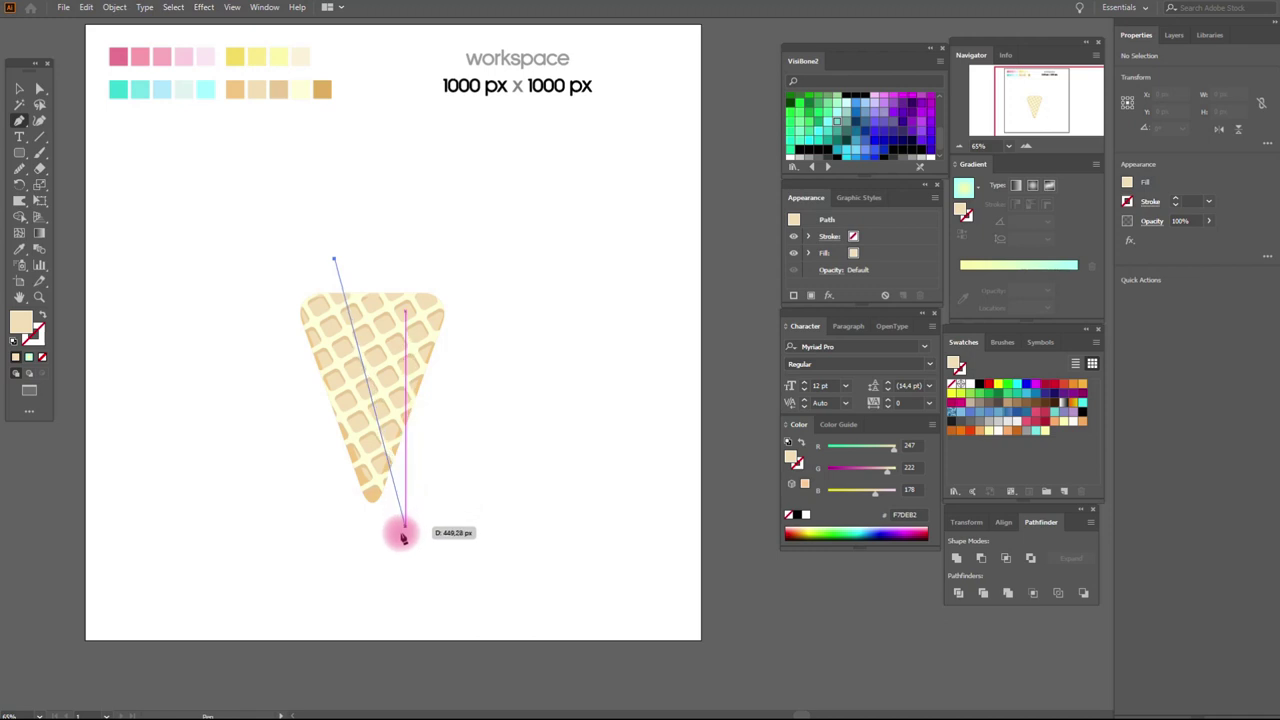
drag(444, 565, 448, 566)
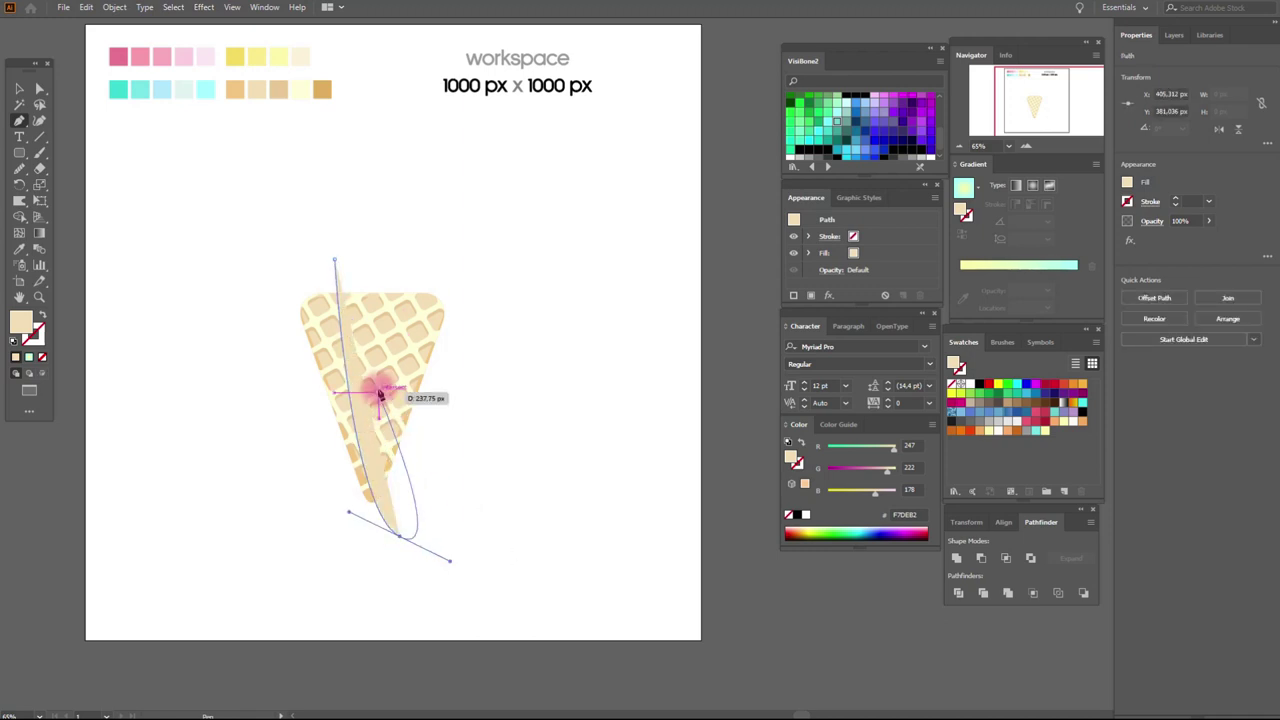
click(238, 482)
click(260, 276)
click(334, 260)
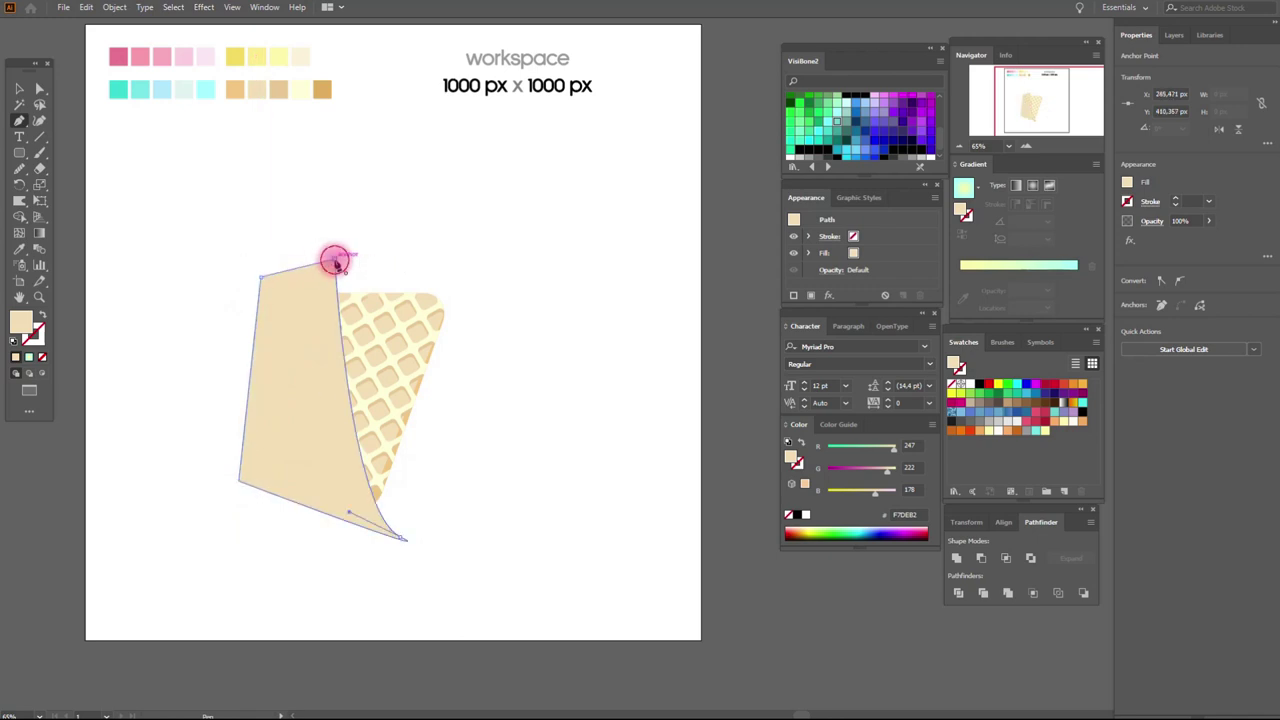
click(19, 88)
click(400, 451)
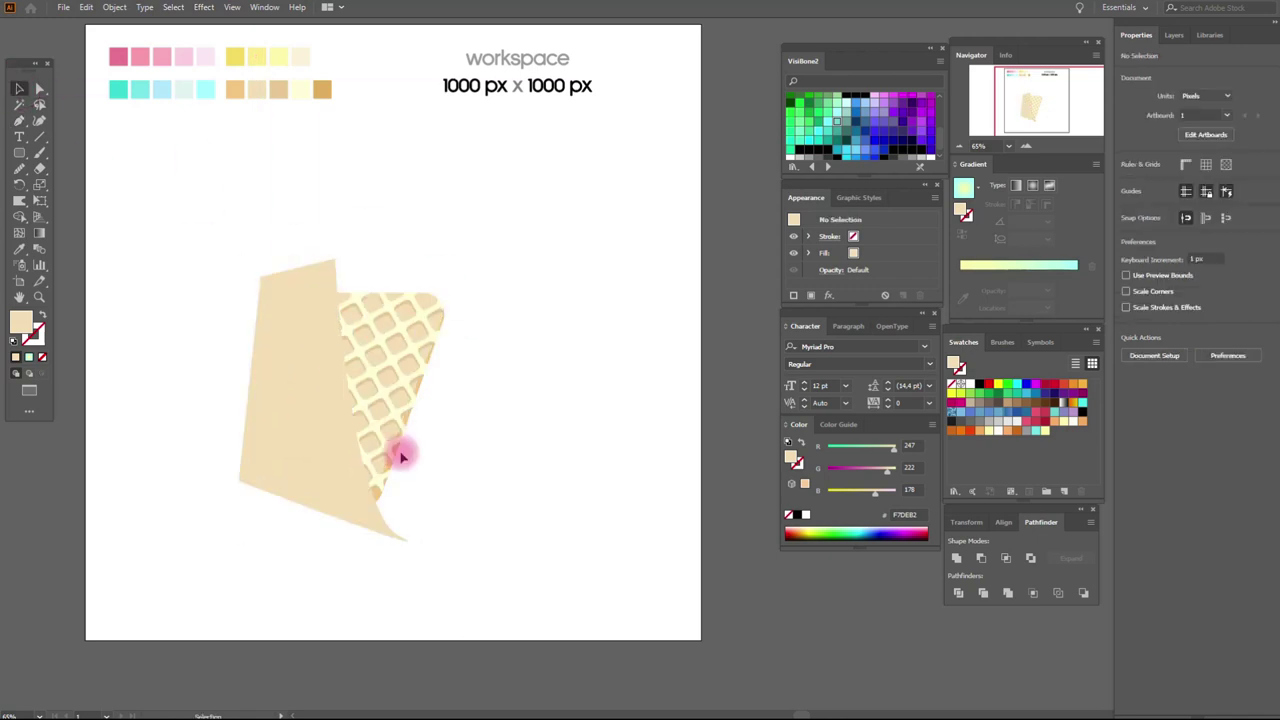
- Paste a cone copy in front and group it with the beige shape
key(a)
click(400, 452)
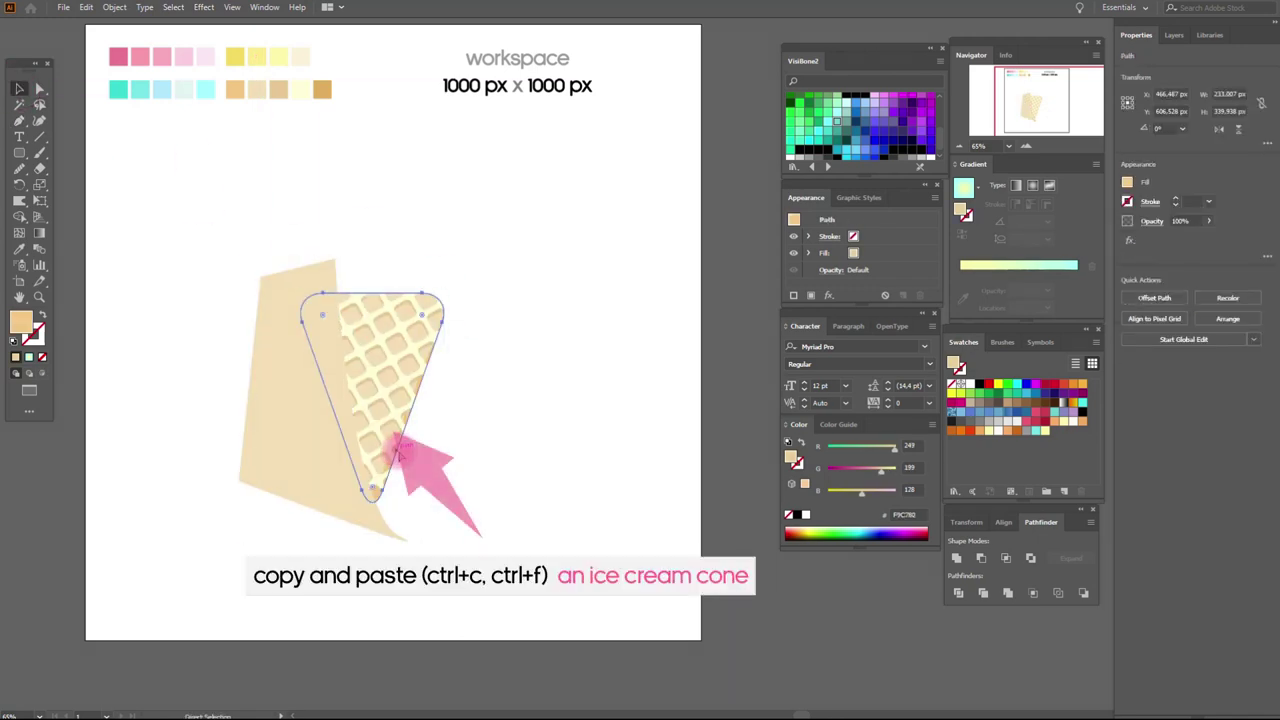
key(ctrl+c)
key(ctrl+f)
key(v)
shift+click(271, 448)
right_click(277, 438)
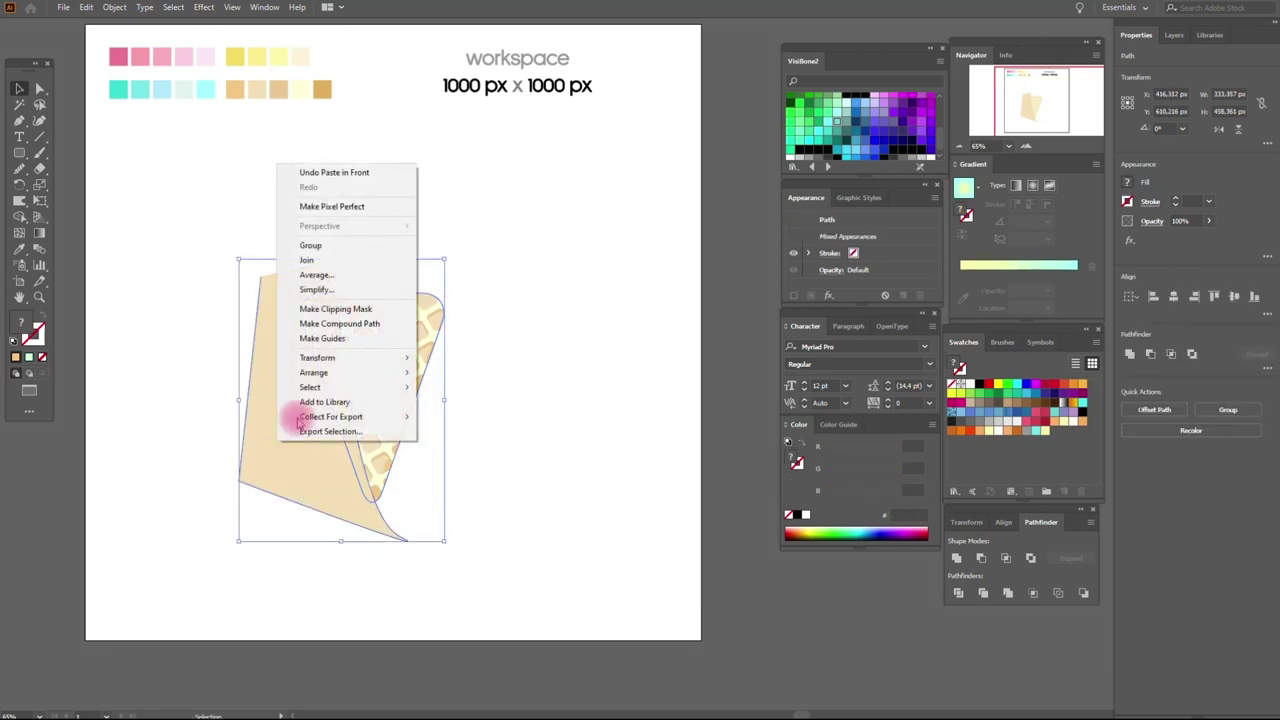
click(364, 249)
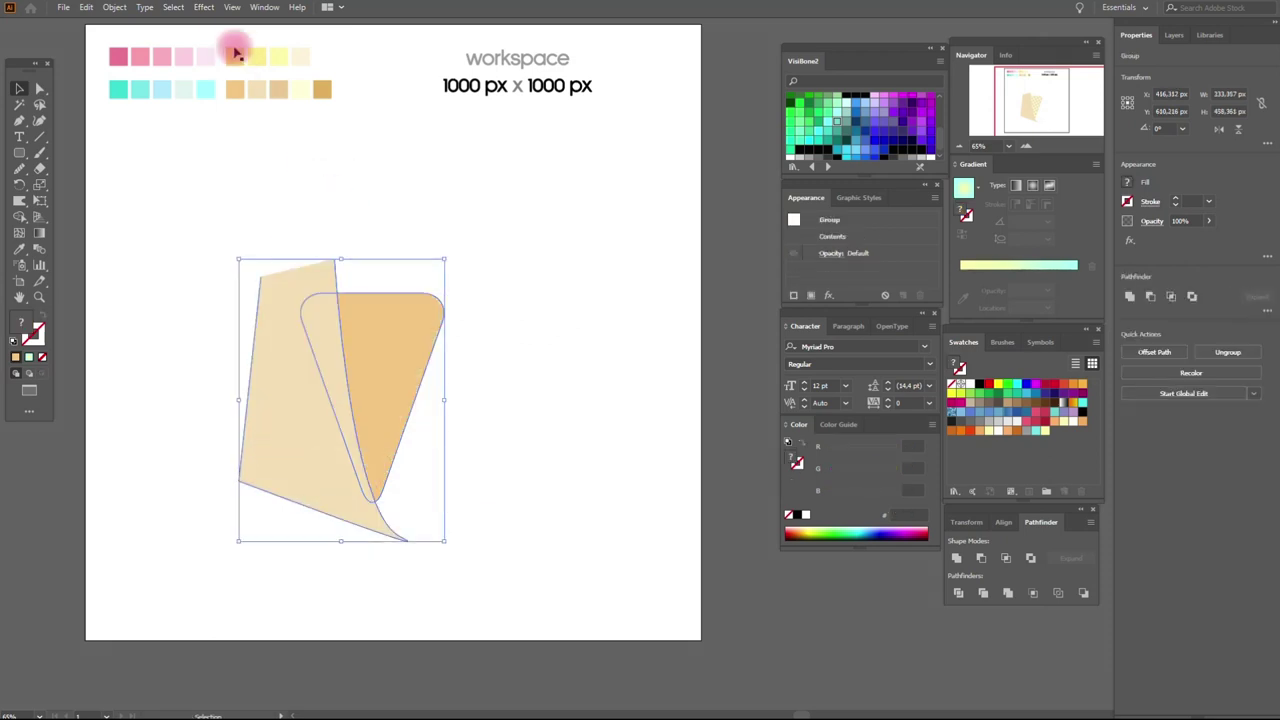
click(215, 14)
mouse_move(229, 137)
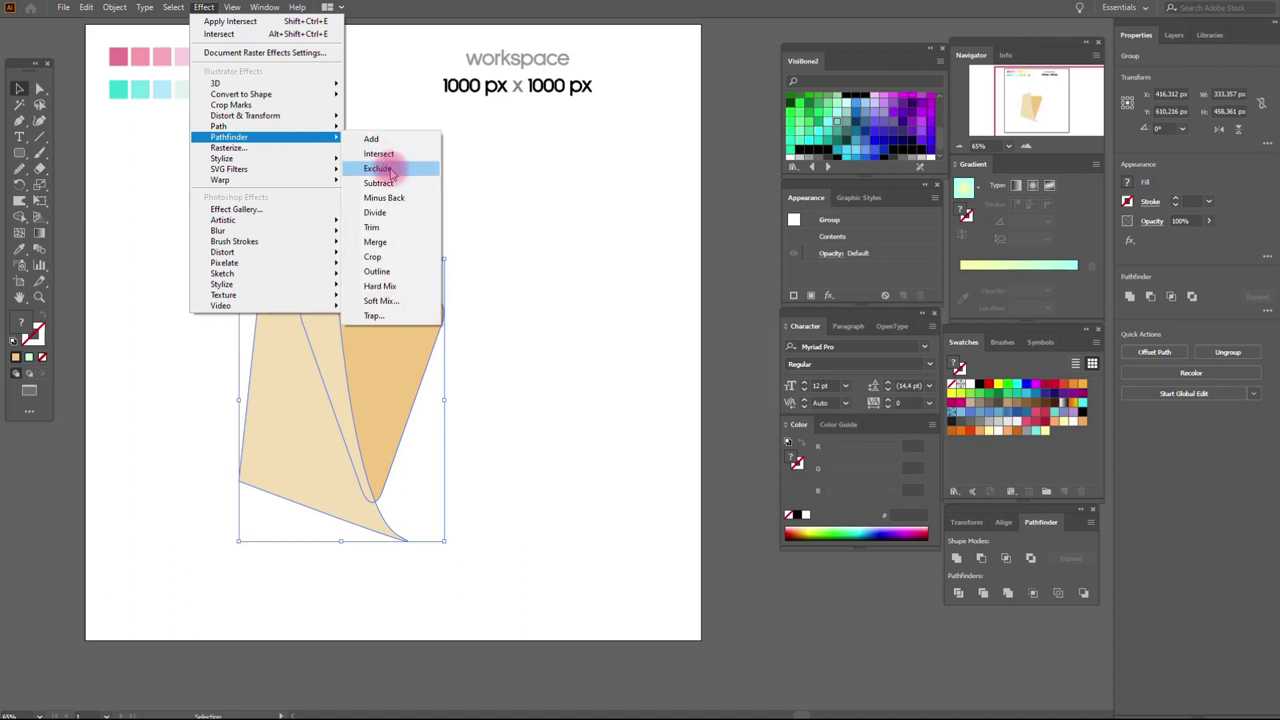
- Apply Pathfinder Intersect, expand the appearance, and colour the left cone piece darker tan
click(384, 154)
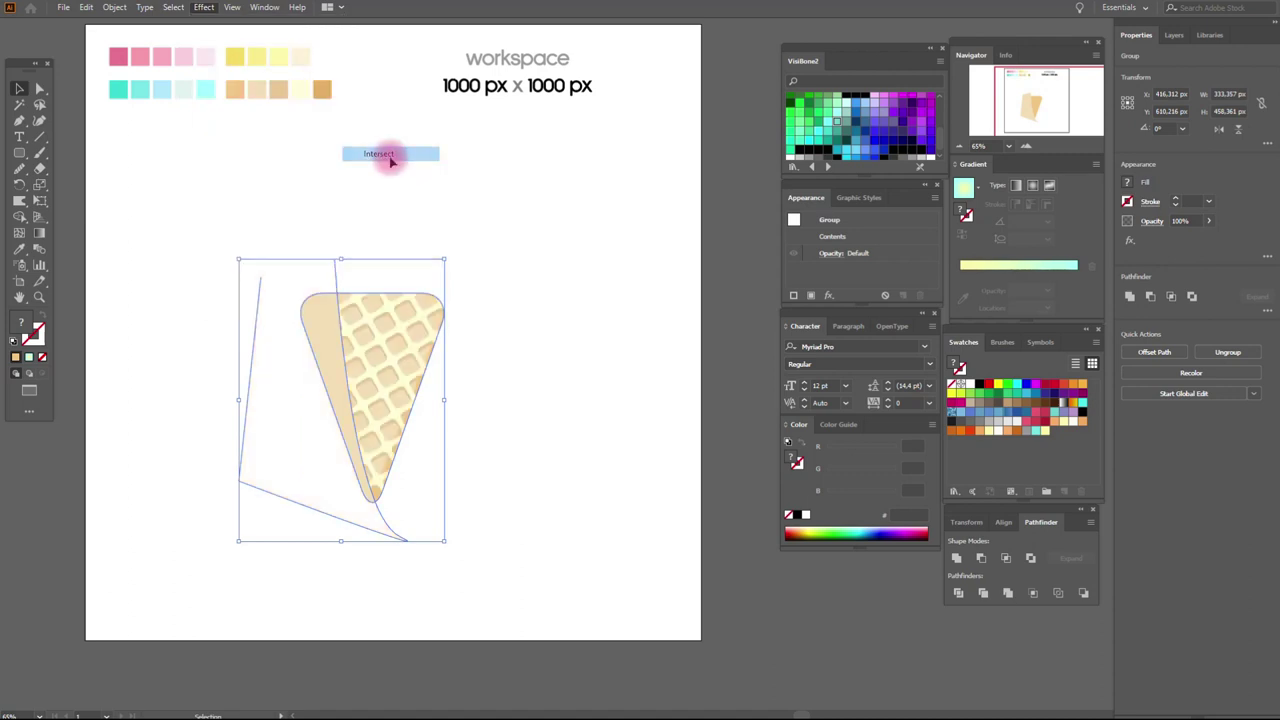
click(112, 8)
click(178, 173)
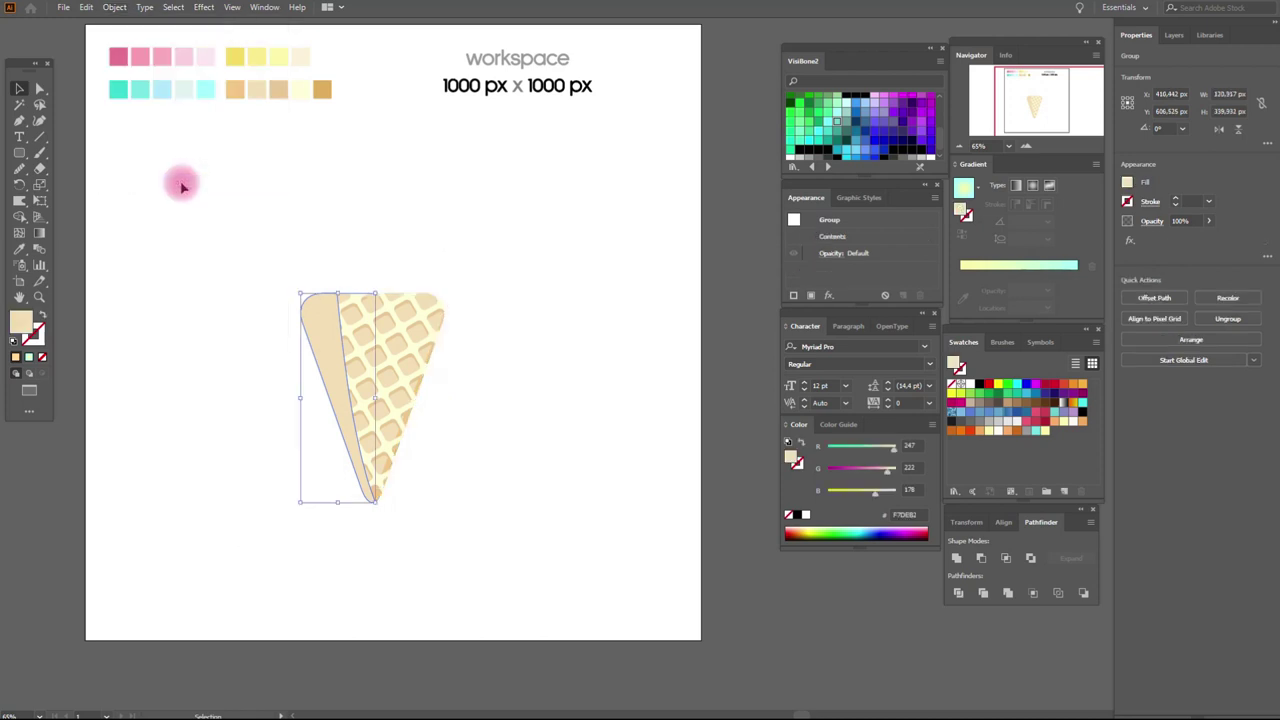
click(28, 257)
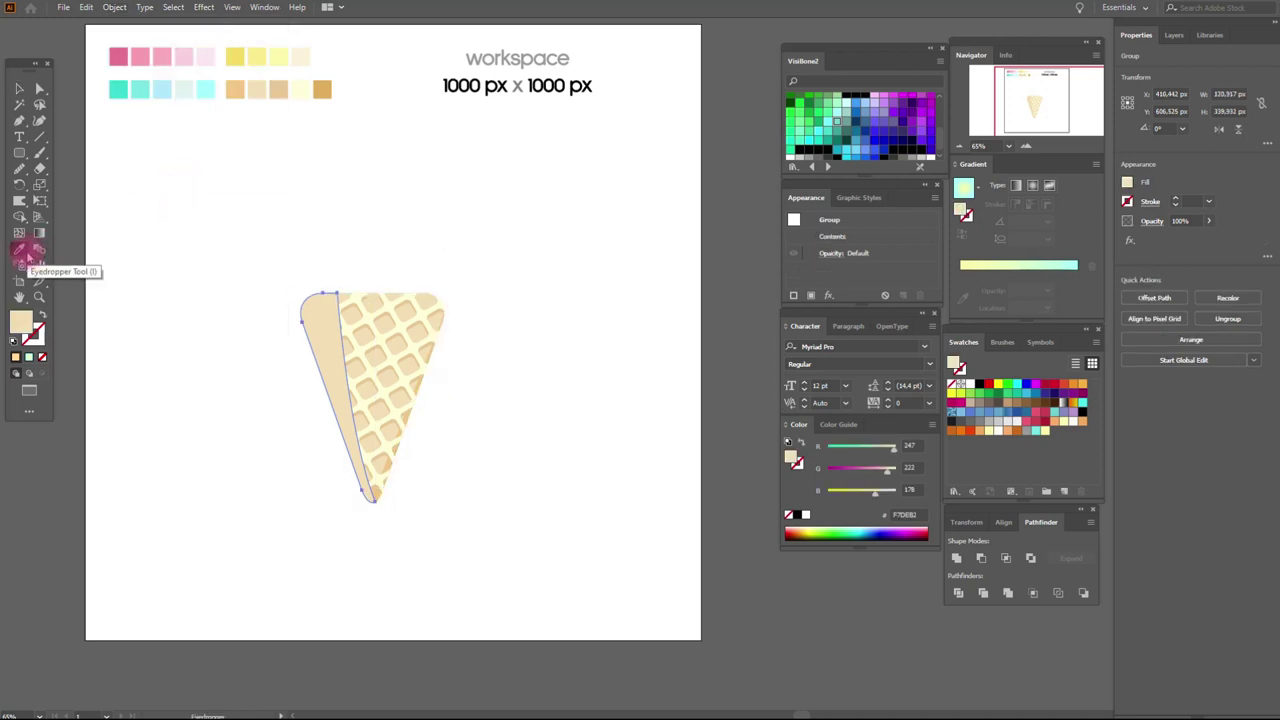
click(324, 91)
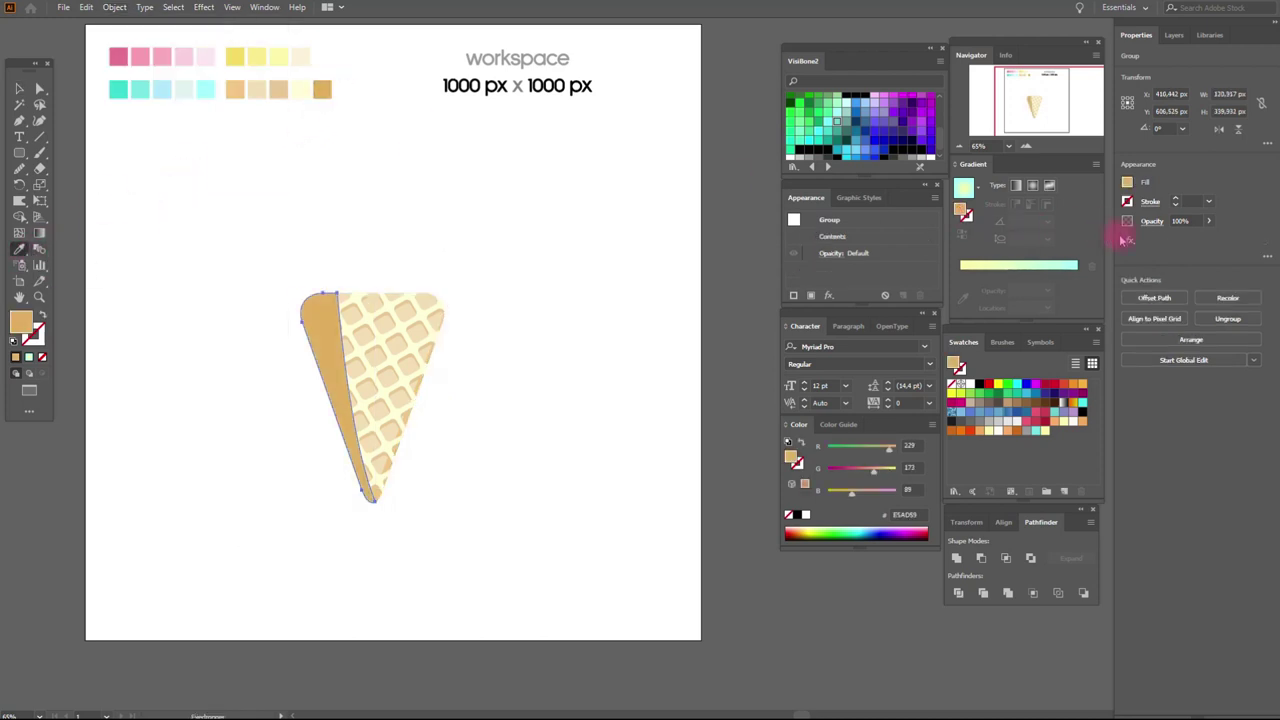
- Set the tan left cone piece to Multiply blend at 50% opacity
click(1155, 221)
click(1043, 246)
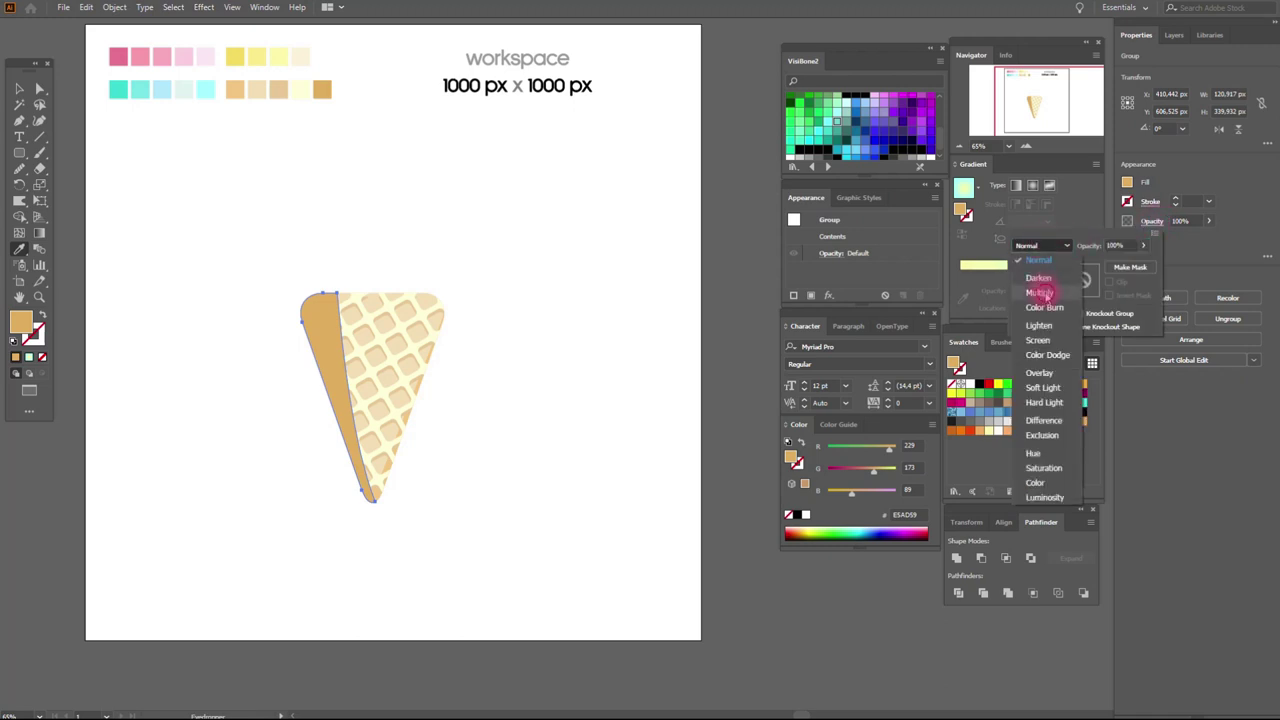
click(1040, 292)
click(1182, 231)
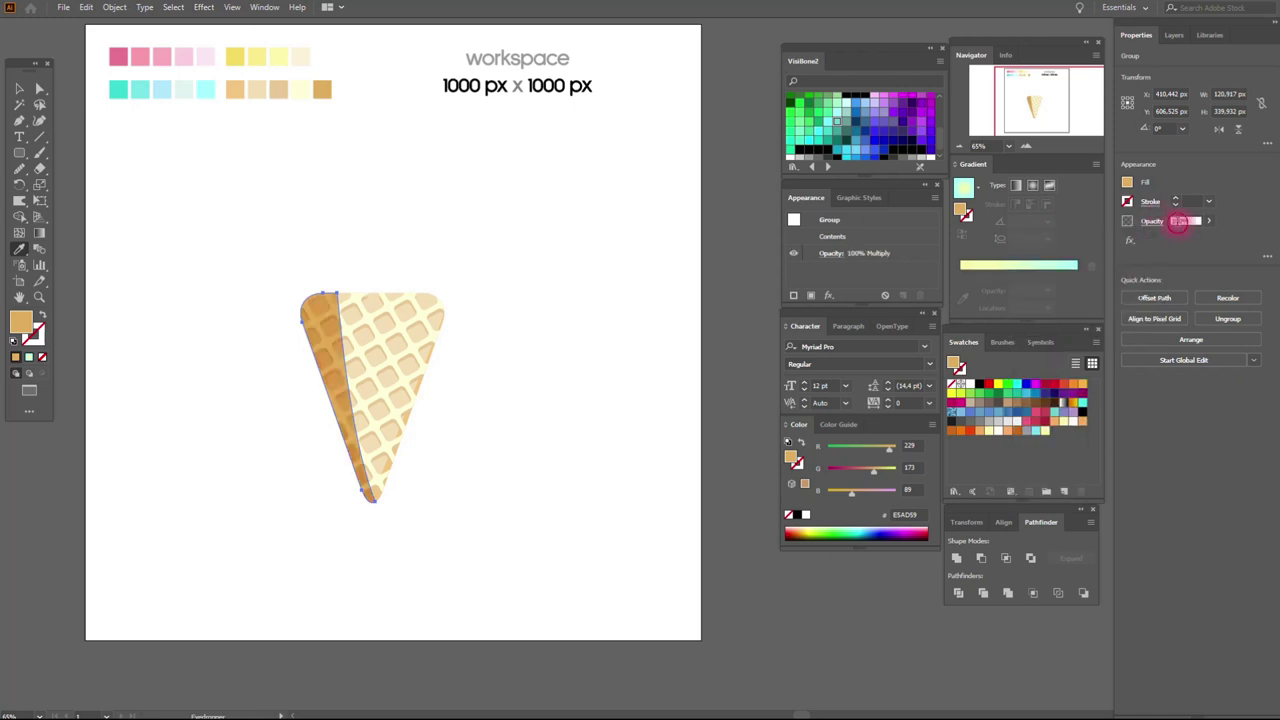
text(50)
key(Return)
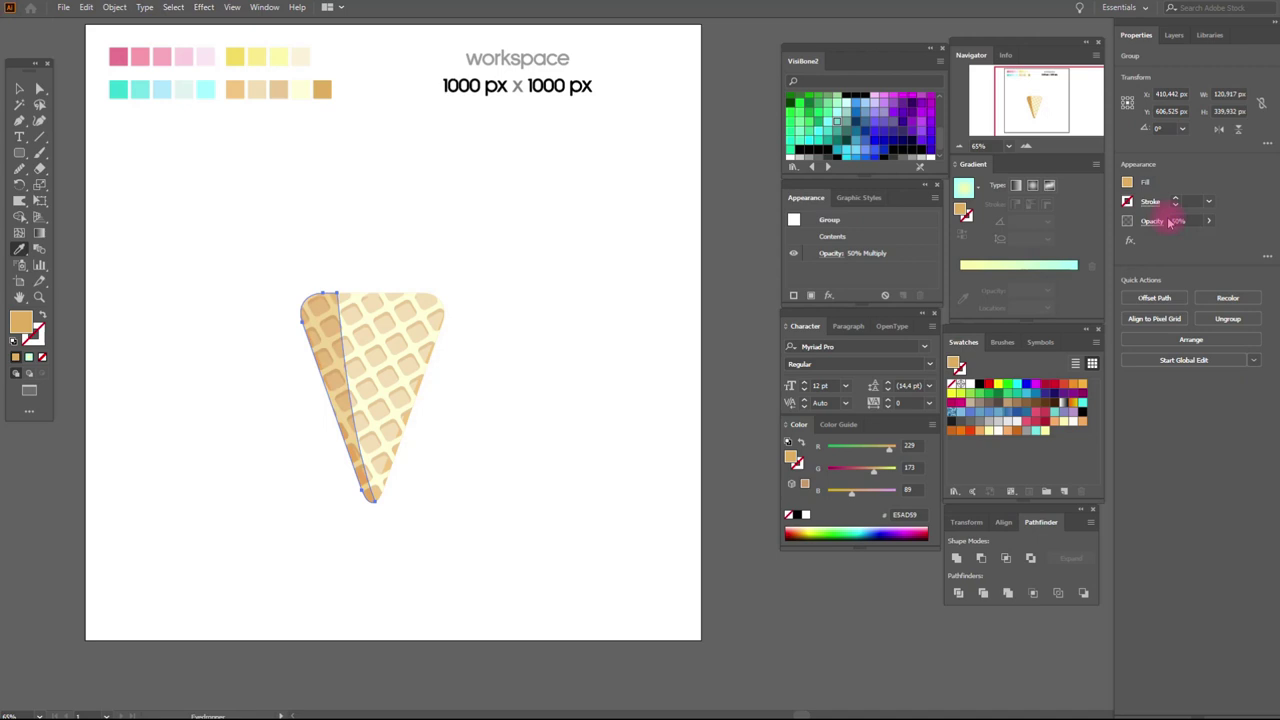
click(19, 88)
click(336, 224)
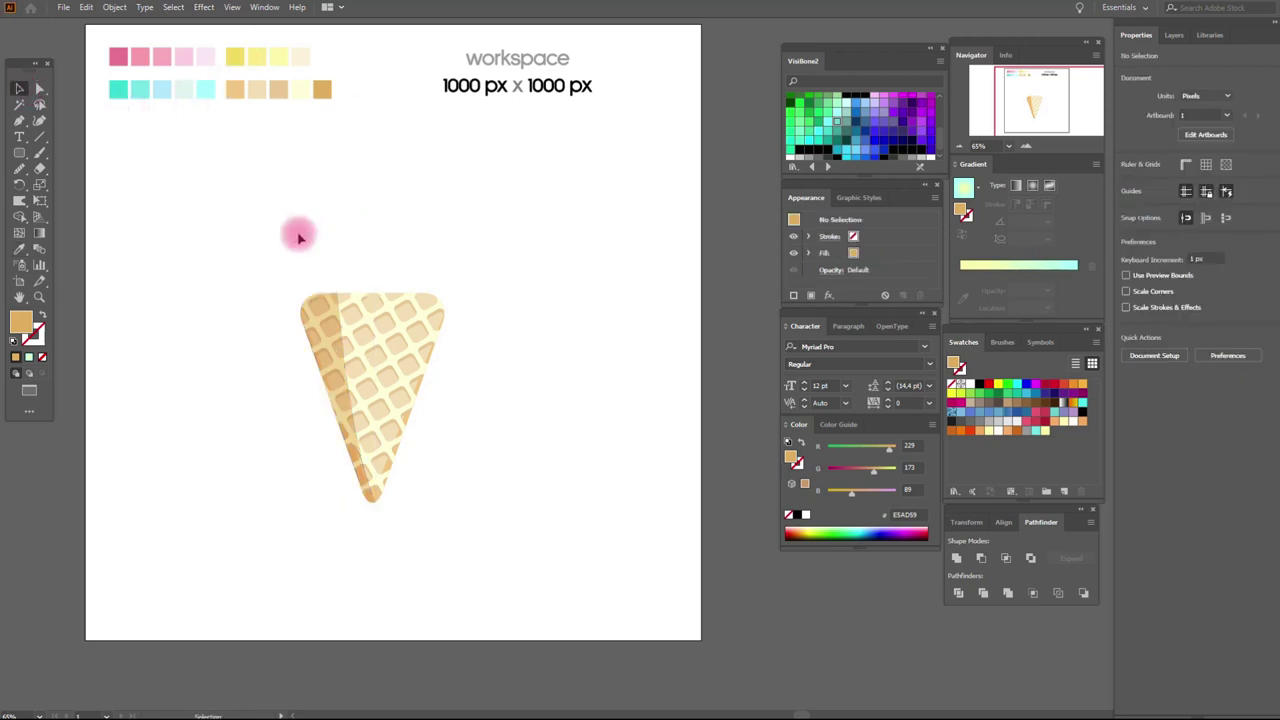
mouse_move(298, 237)
mouse_down()
mouse_move(349, 272)
mouse_move(488, 426)
mouse_move(497, 520)
mouse_up()
- Move the cone lower and draw a dark pink circle on top of it
drag(408, 314, 491, 349)
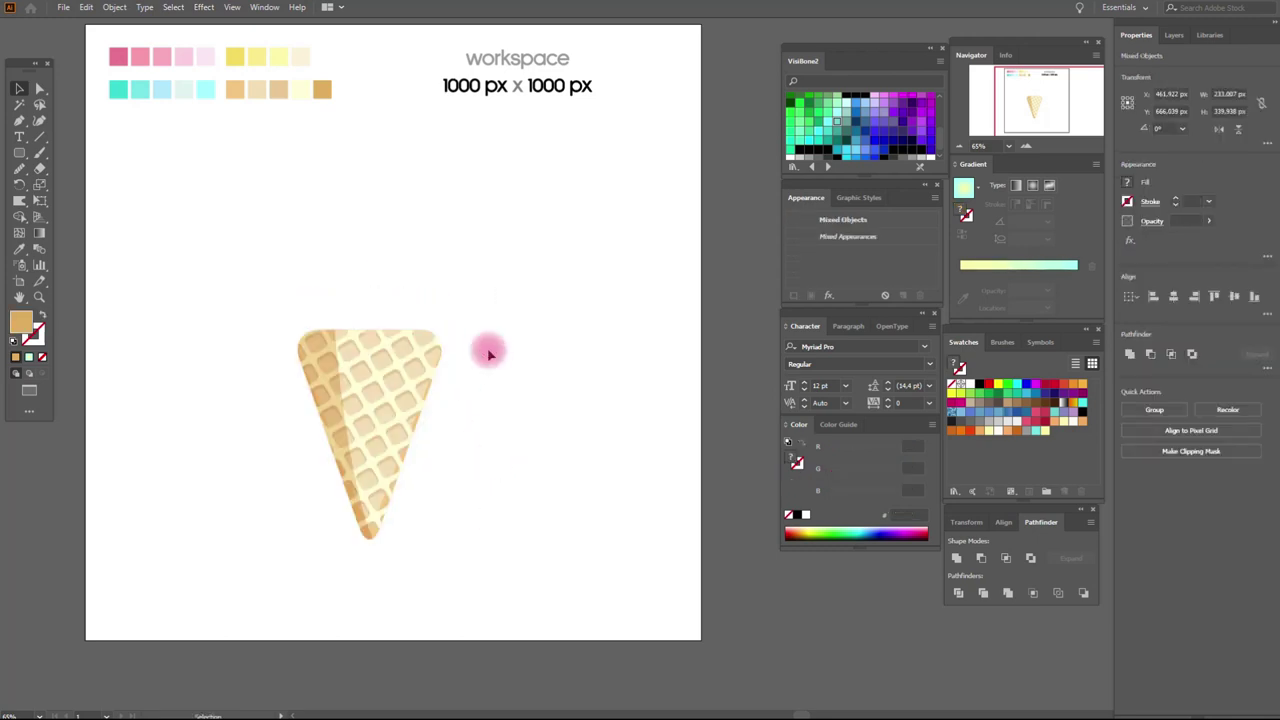
click(489, 352)
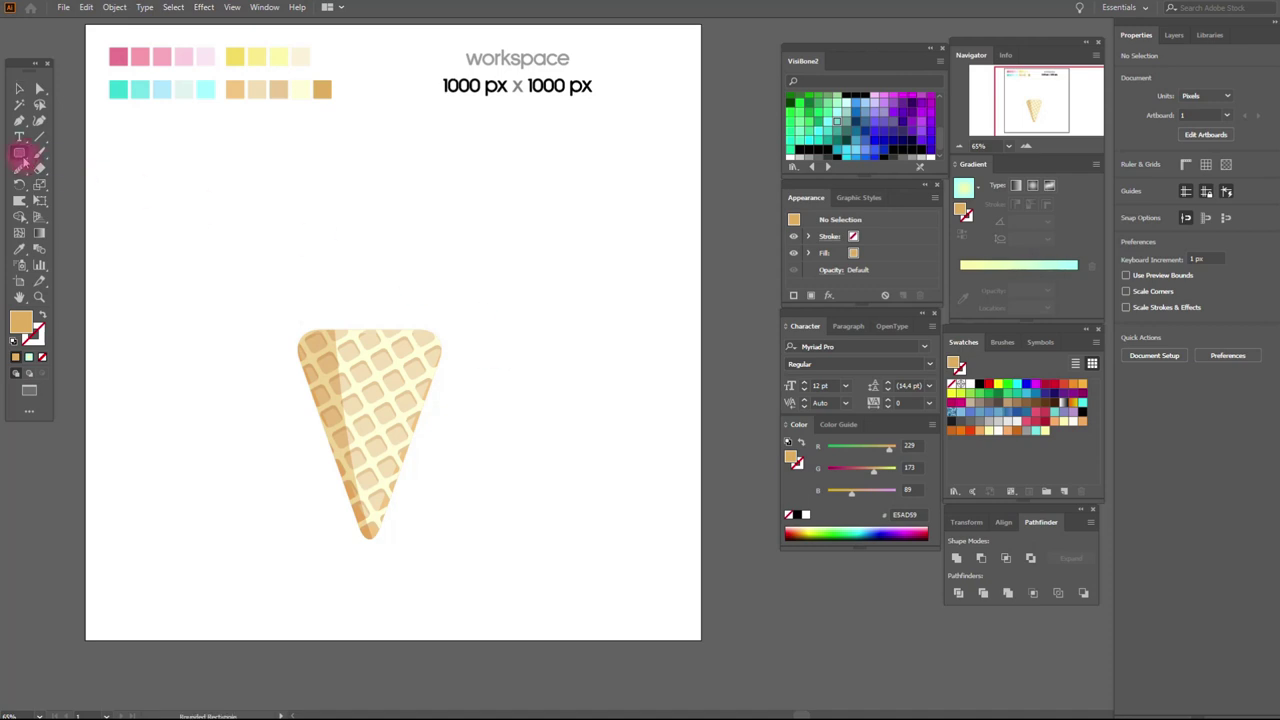
click(24, 160)
click(20, 252)
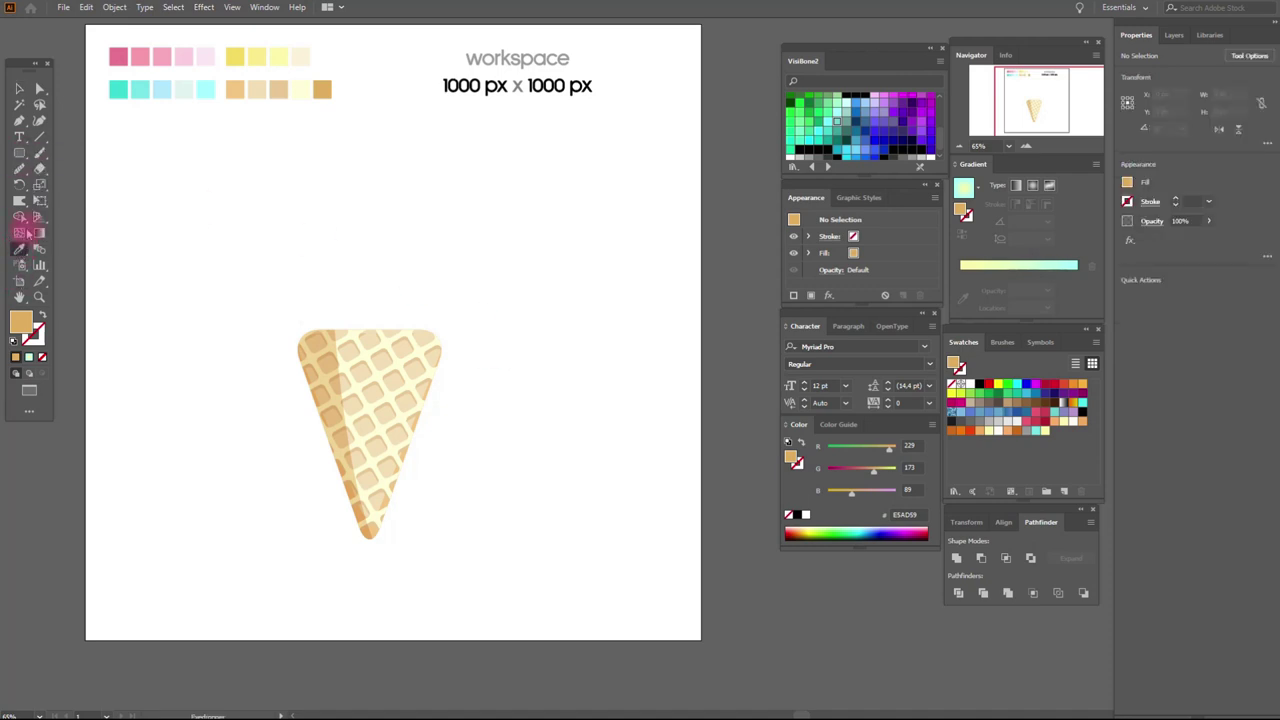
click(118, 56)
click(19, 153)
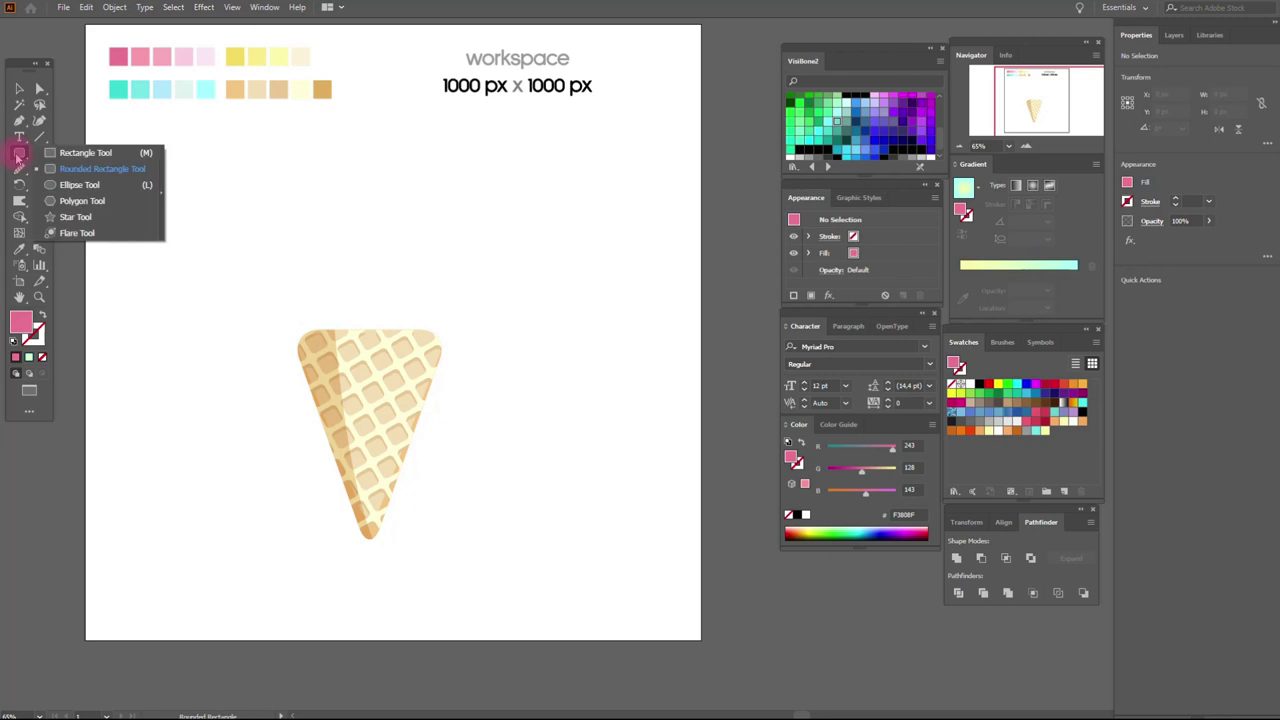
click(67, 186)
drag(266, 257, 366, 381)
click(17, 88)
drag(362, 336, 340, 340)
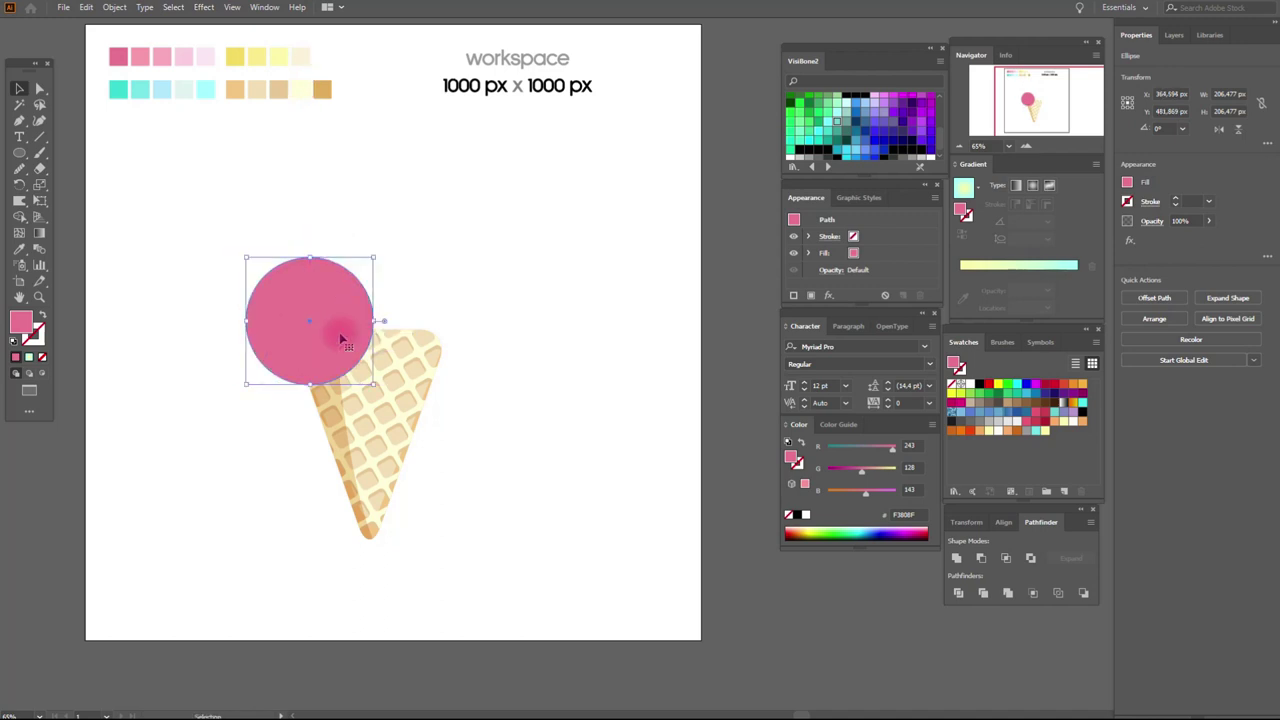
- Paint melting drips along the scoop's lower-left edge with the Blob Brush, then nudge it right
click(19, 201)
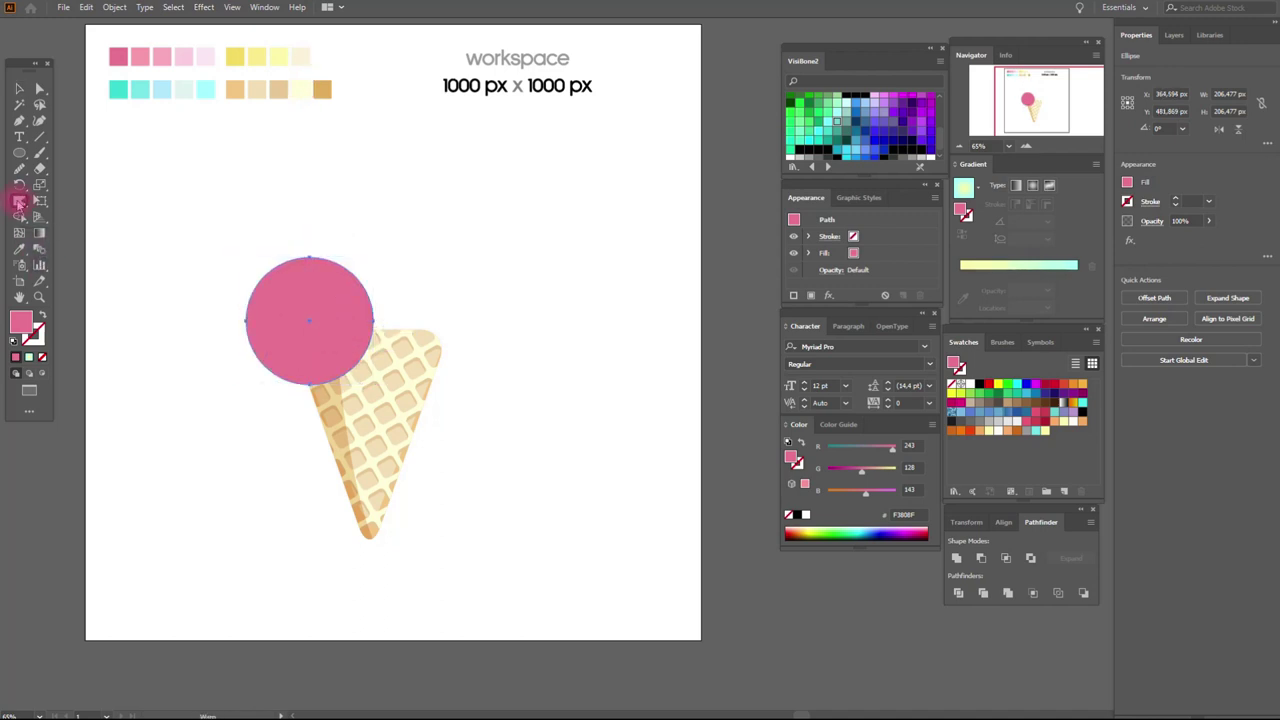
mouse_move(339, 362)
mouse_down()
mouse_move(358, 404)
mouse_move(289, 372)
mouse_up()
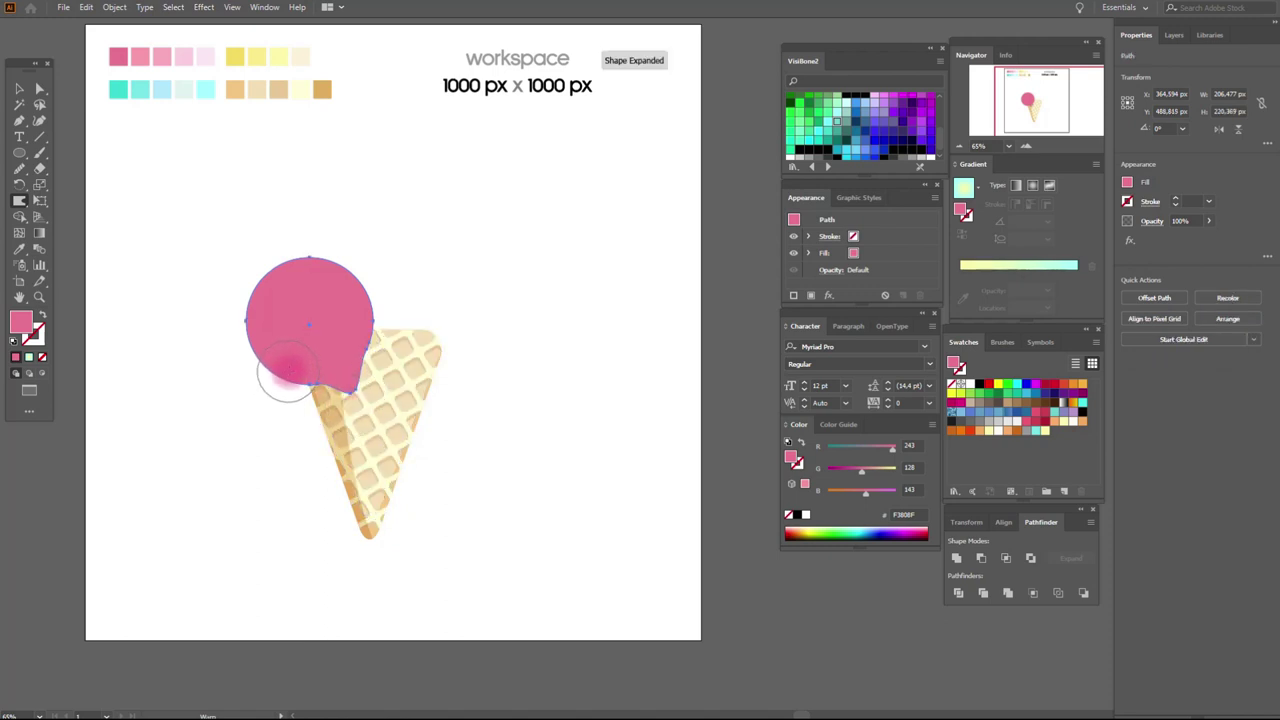
mouse_move(280, 400)
mouse_down()
mouse_move(291, 370)
mouse_move(386, 366)
mouse_up()
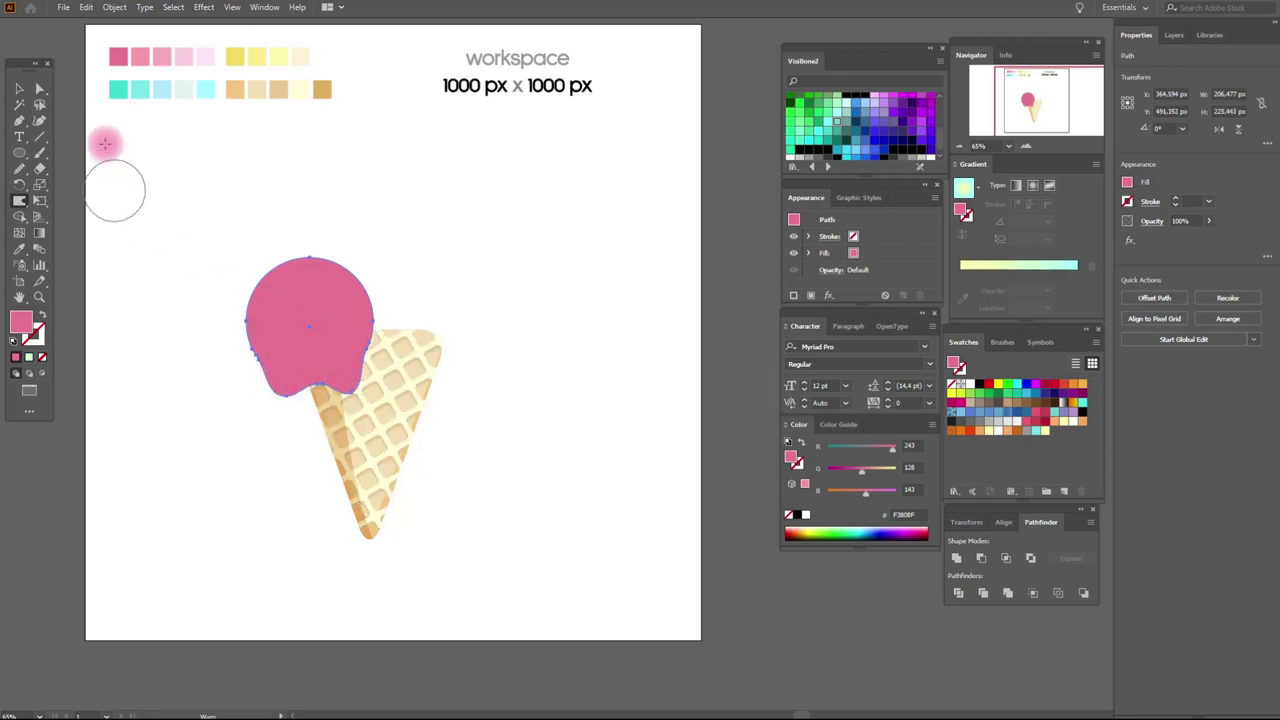
click(20, 90)
drag(302, 304, 318, 300)
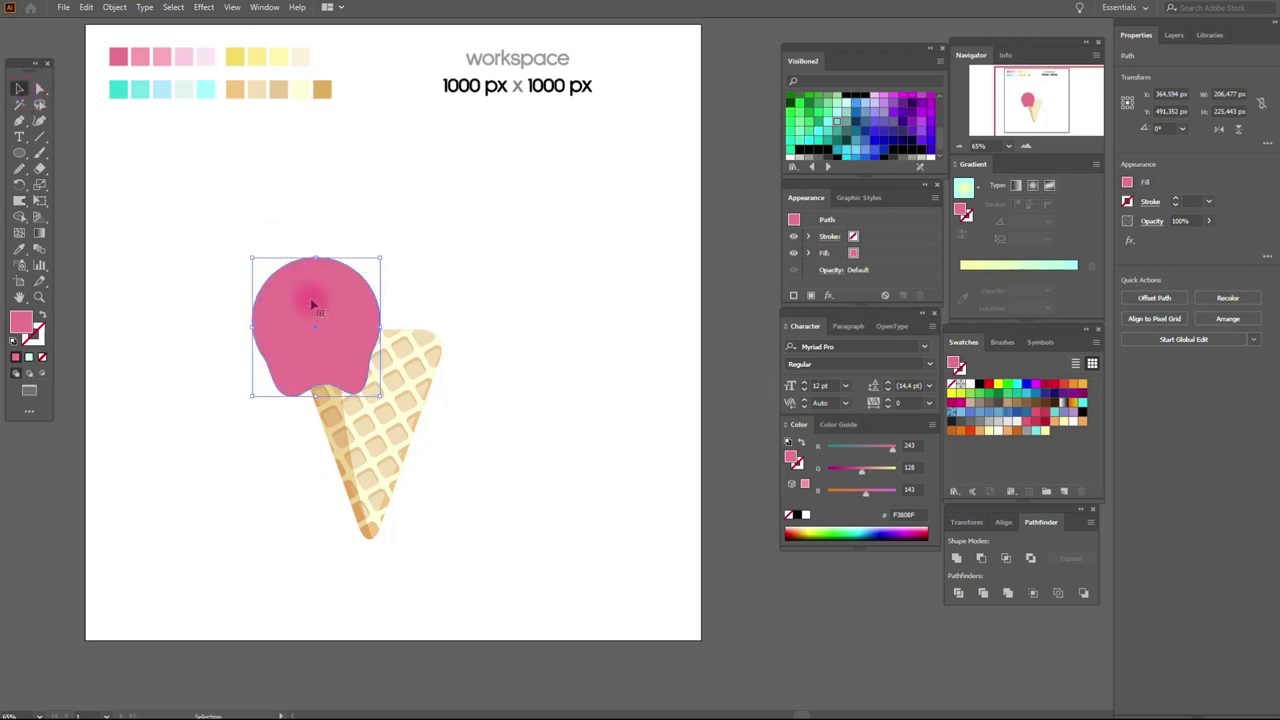
click(366, 209)
- Paste a copy of the pink scoop in front and shrink its width and height
click(318, 312)
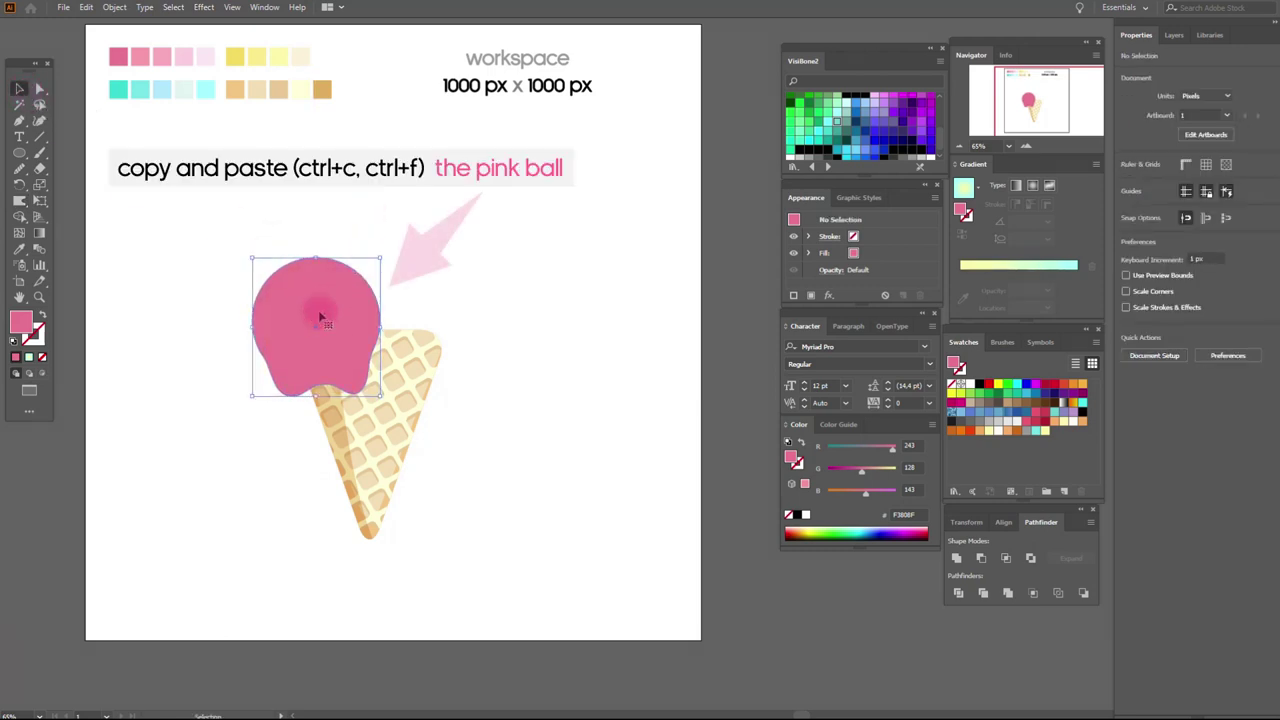
key(a)
click(320, 317)
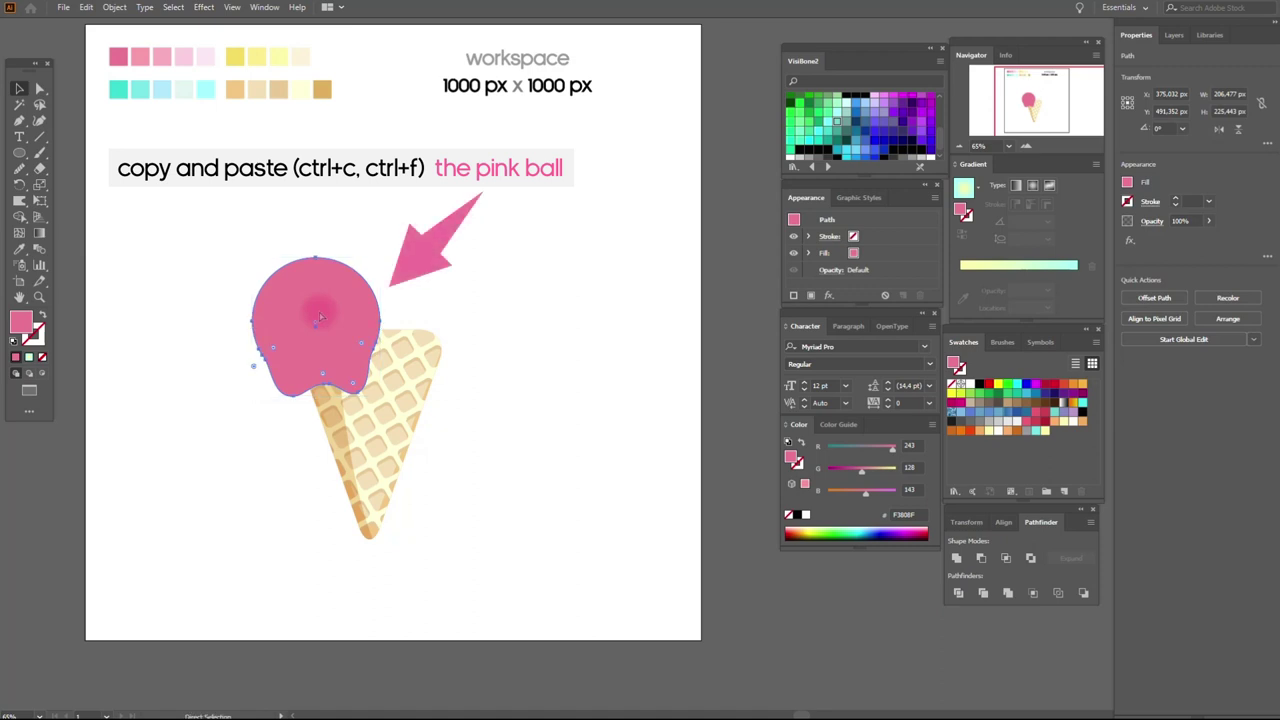
key(ctrl+c)
key(ctrl+f)
key(v)
drag(316, 392, 316, 392)
drag(316, 258, 316, 264)
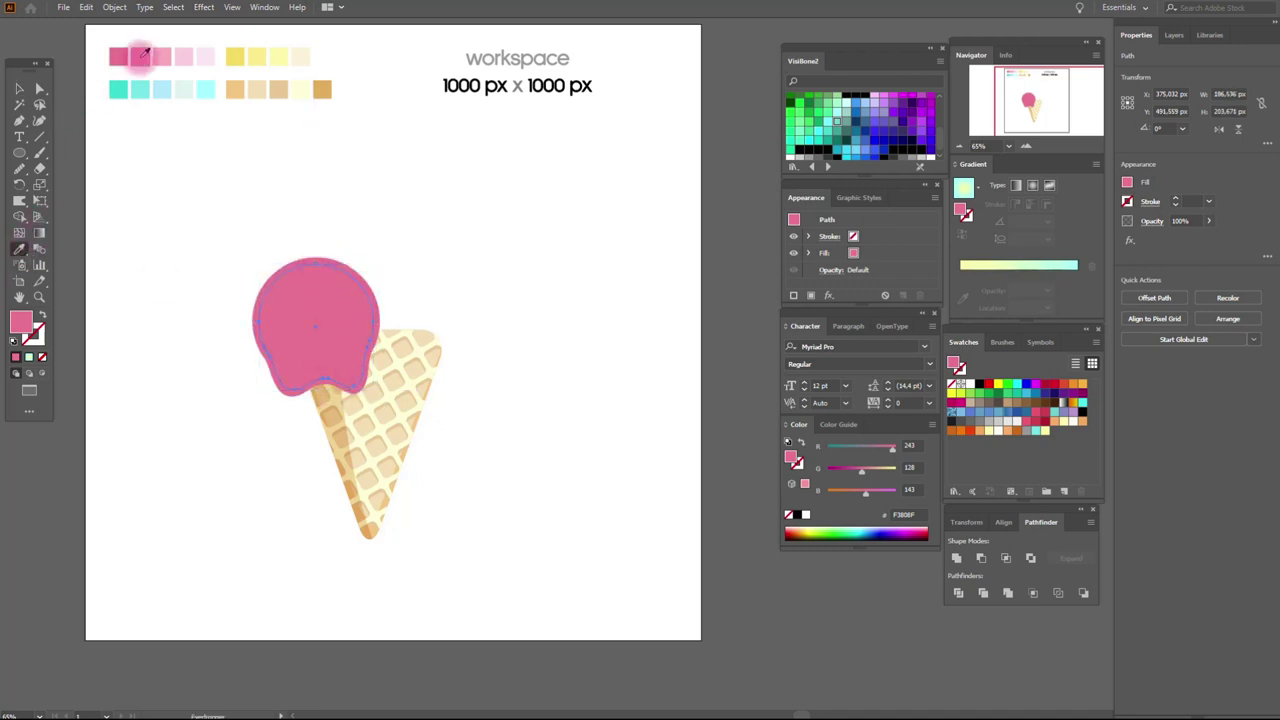
- Colour the front copy light pink (FFA4A9) and raise its top edge slightly
click(139, 55)
click(18, 90)
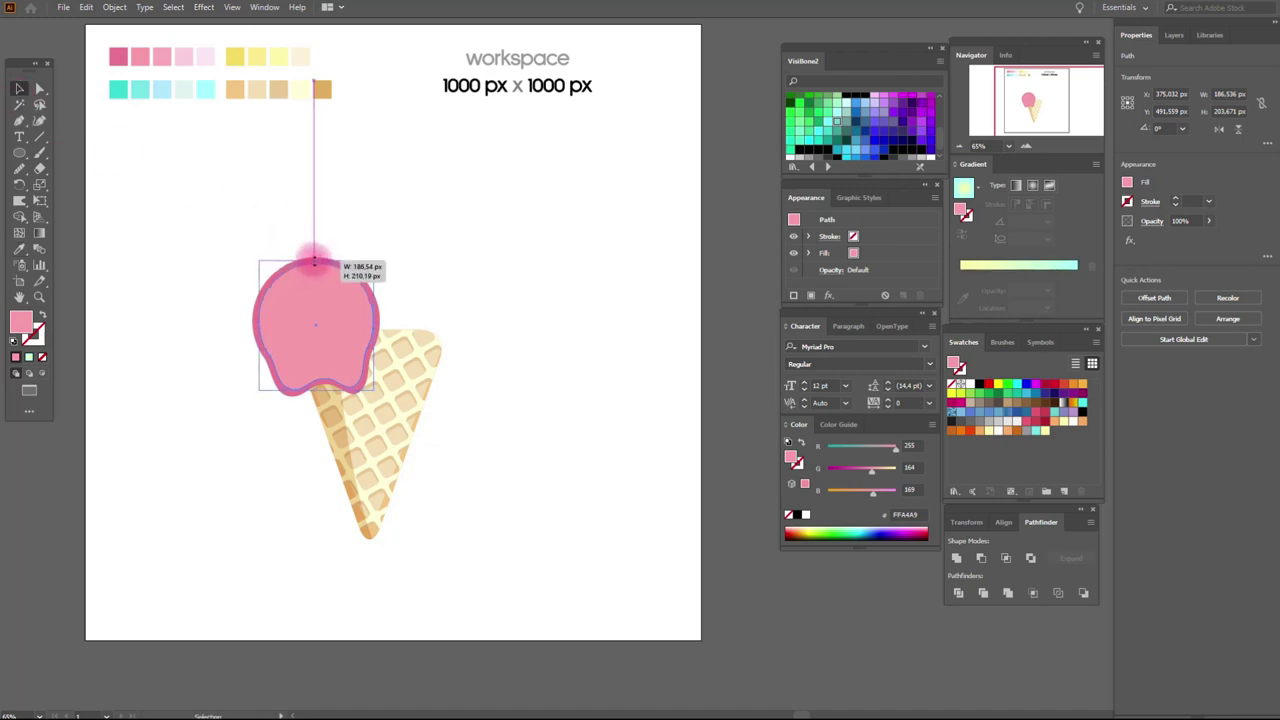
drag(315, 263, 316, 258)
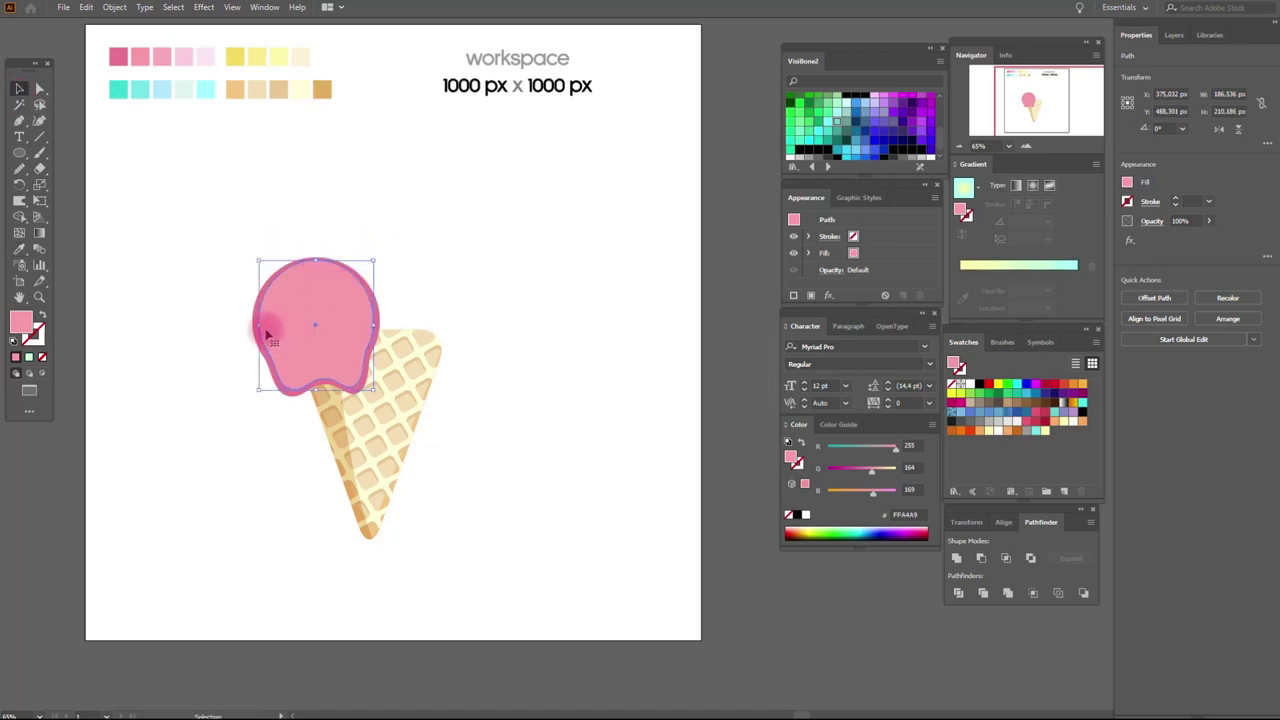
click(445, 251)
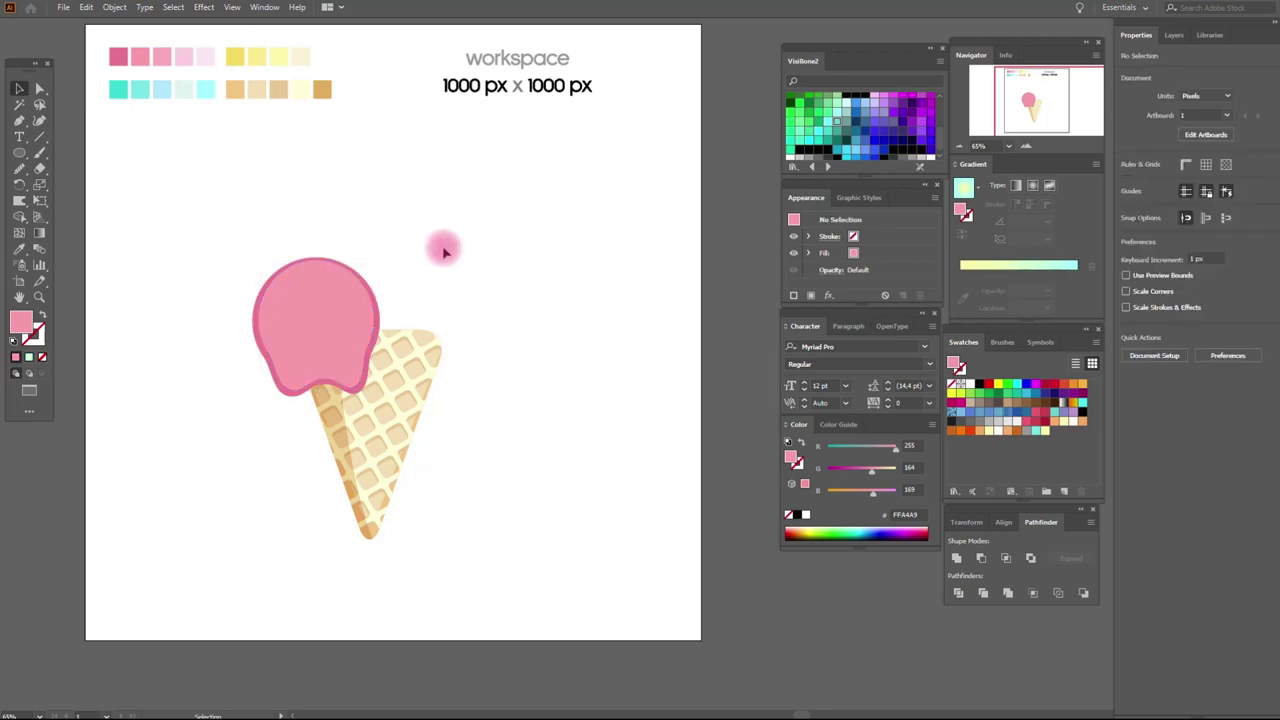
click(162, 54)
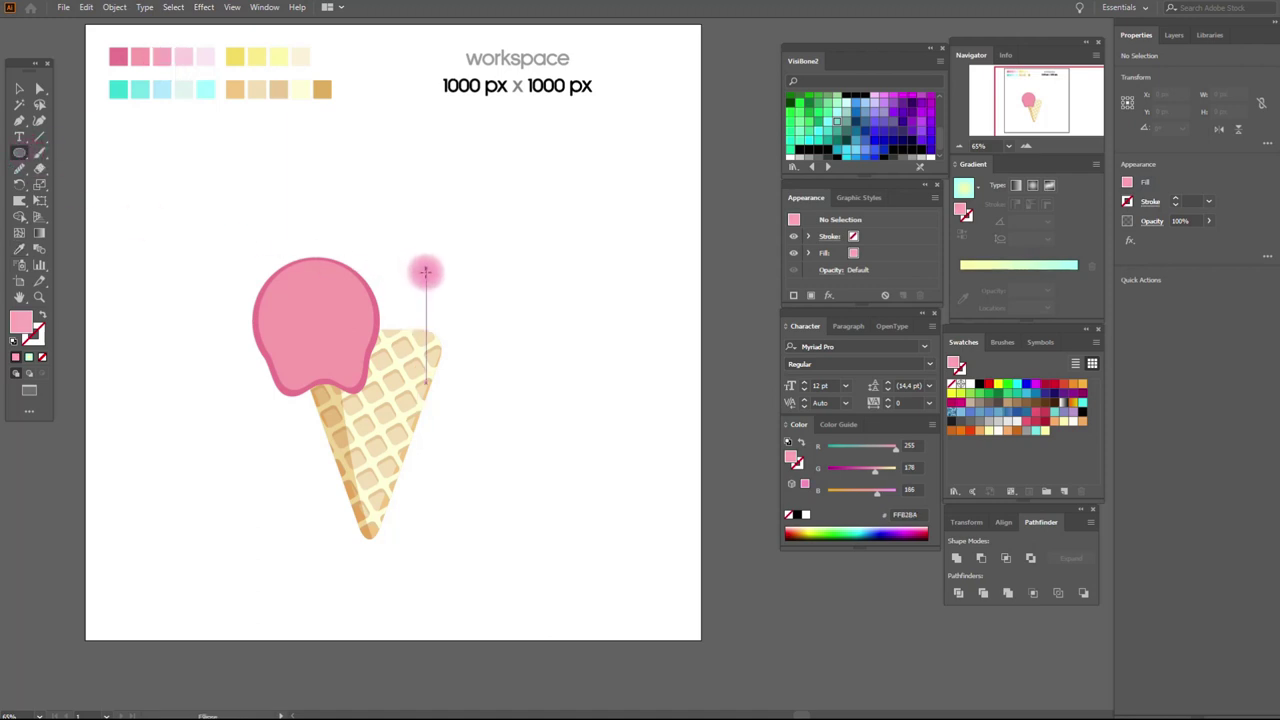
- Draw a small pale pink ellipse, tilt it about 27 degrees, and move it onto the scoop
drag(388, 243, 470, 295)
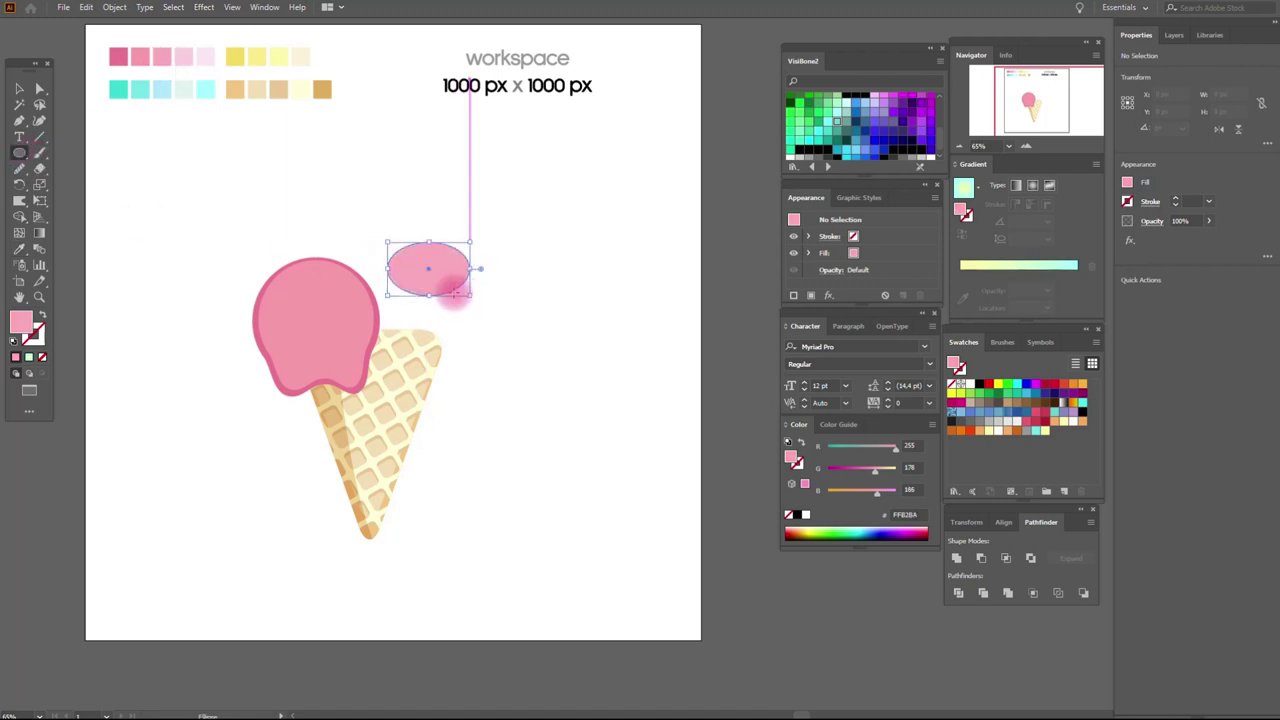
key(v)
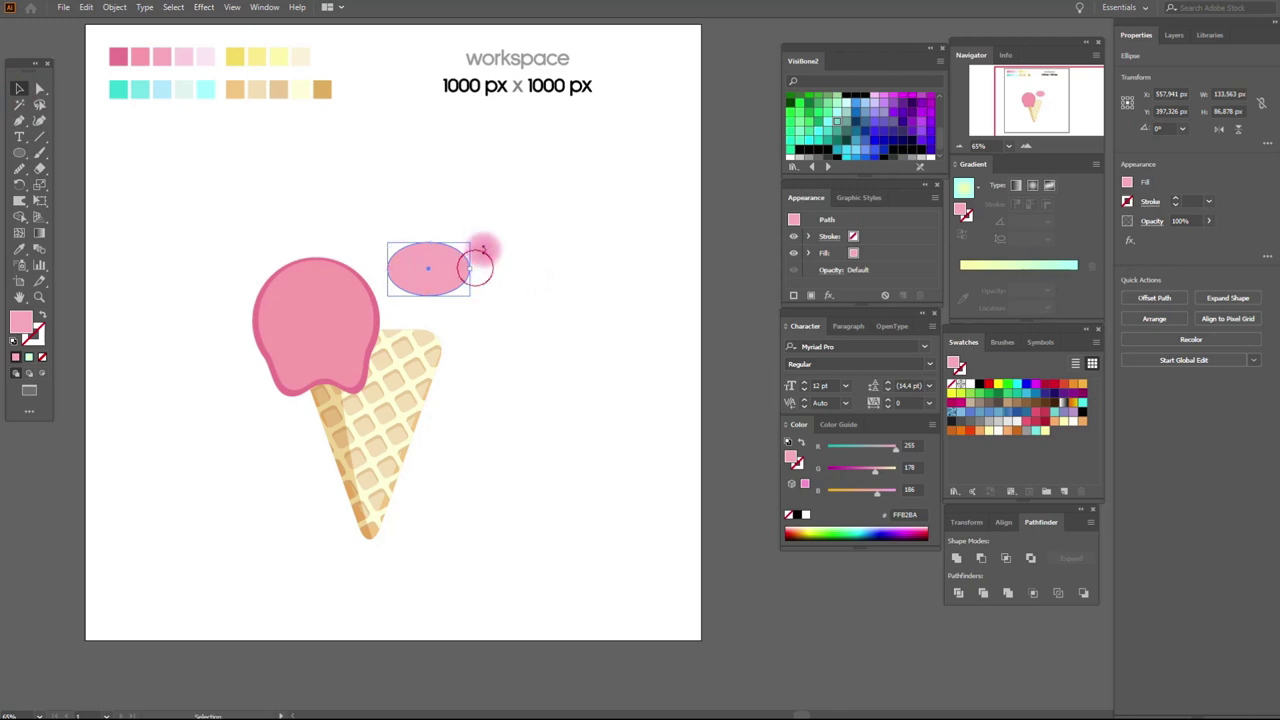
mouse_move(483, 272)
mouse_down()
mouse_move(484, 233)
mouse_move(311, 298)
mouse_up()
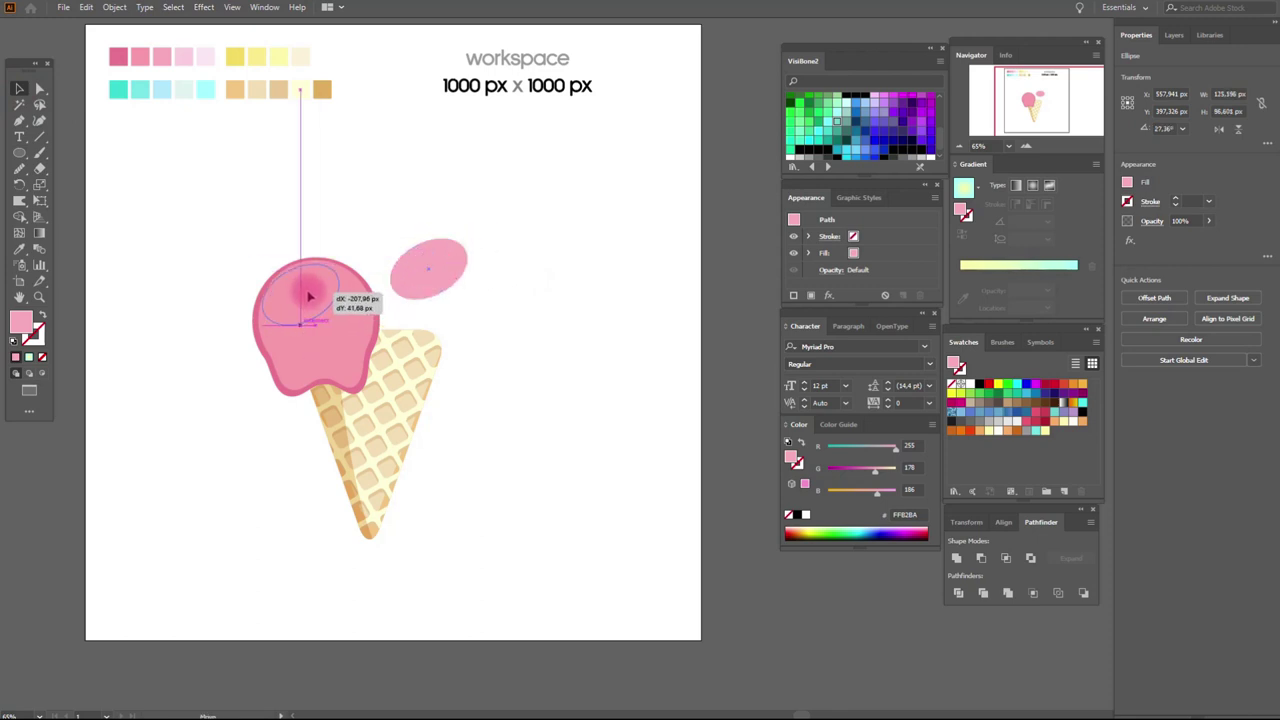
drag(311, 297, 303, 290)
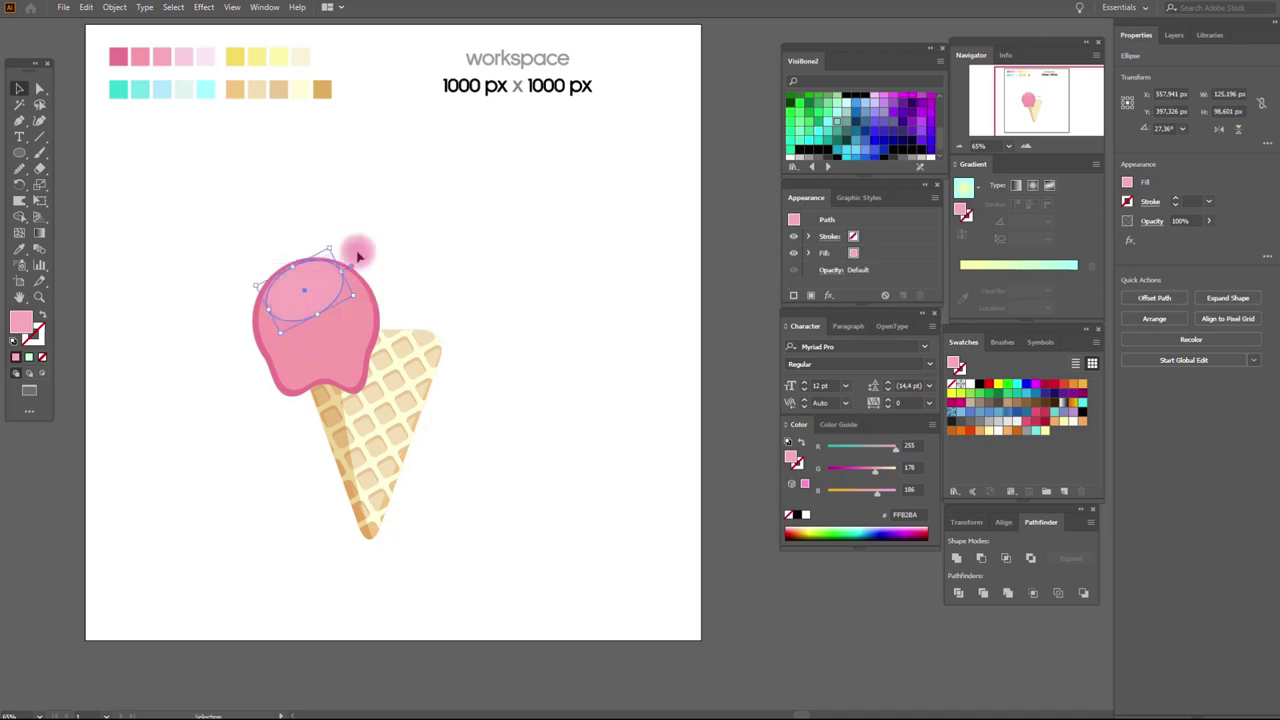
click(436, 229)
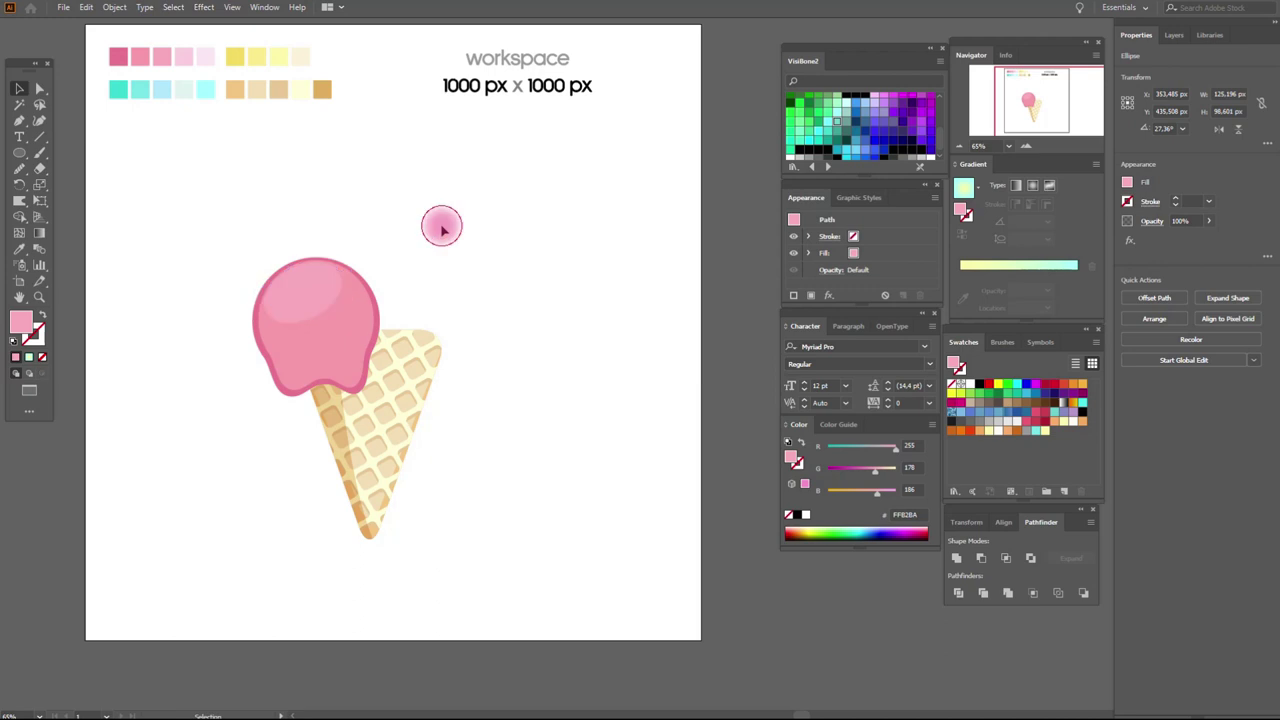
- Reshape the ellipse into a pale pink highlight oval at 50% opacity
click(300, 305)
key(ctrl+c)
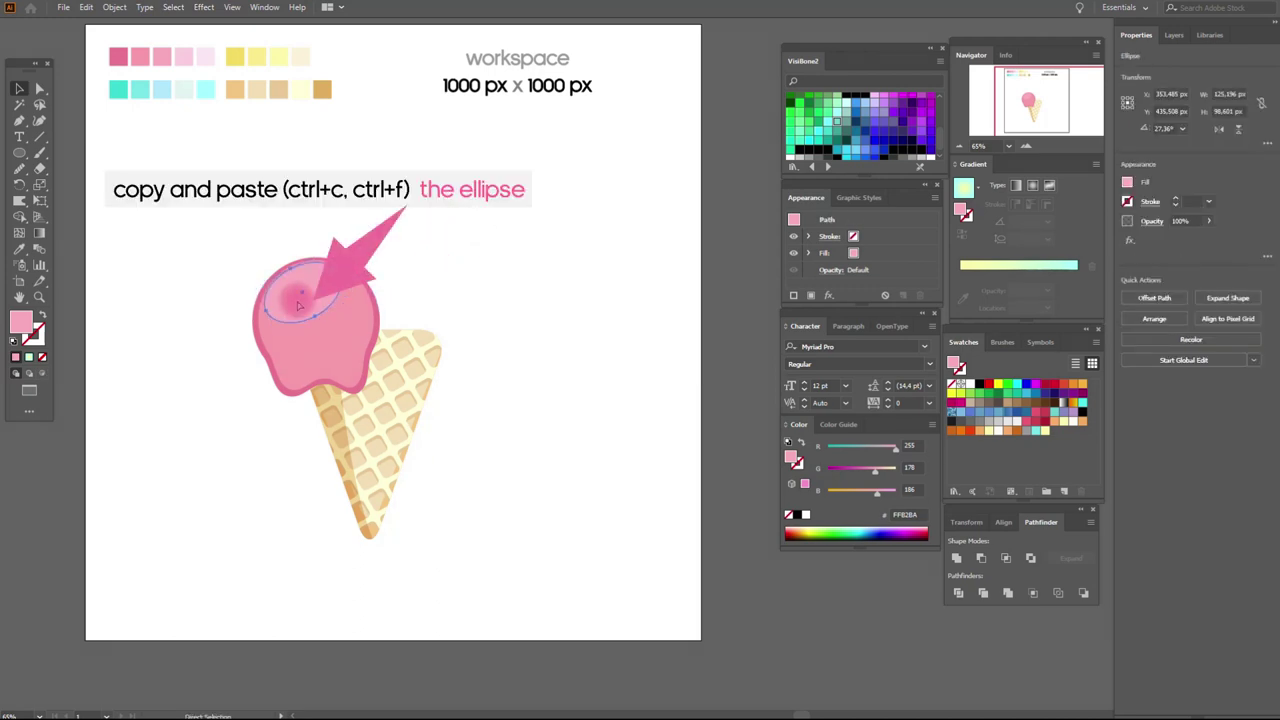
mouse_move(298, 305)
mouse_down()
mouse_move(308, 310)
mouse_move(302, 300)
mouse_up()
key(i)
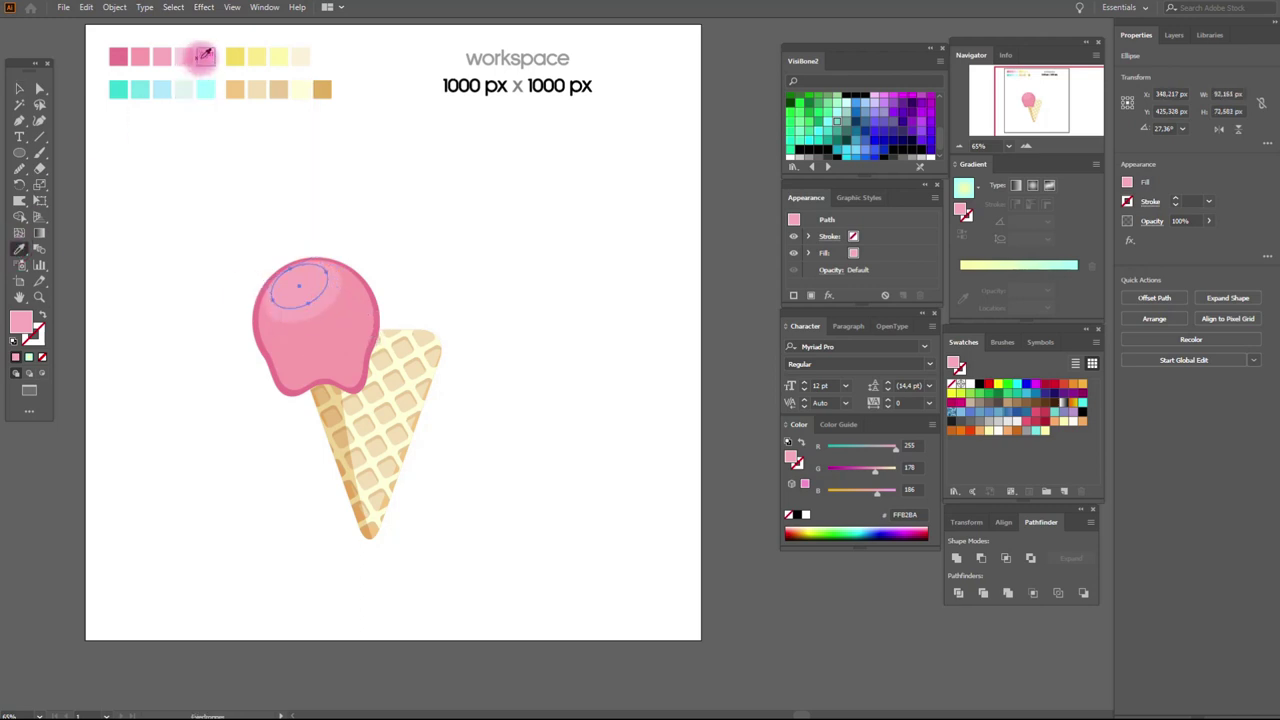
click(201, 58)
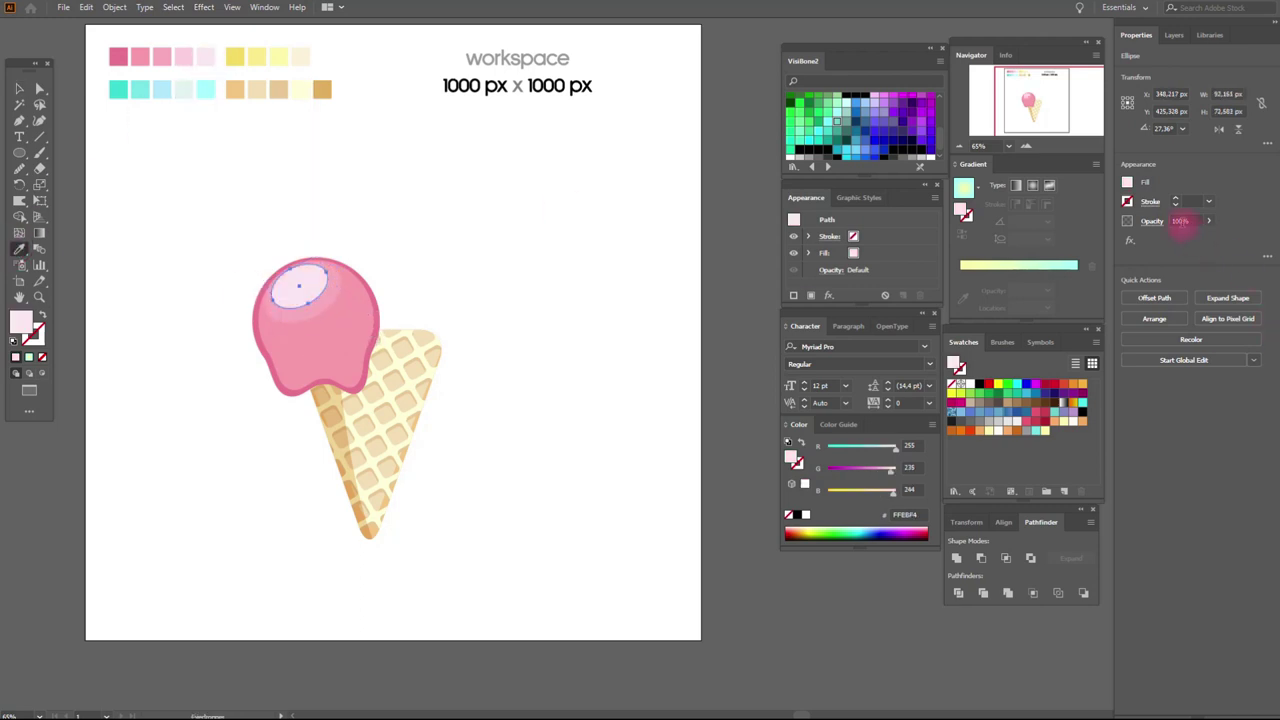
text(50)
key(Return)
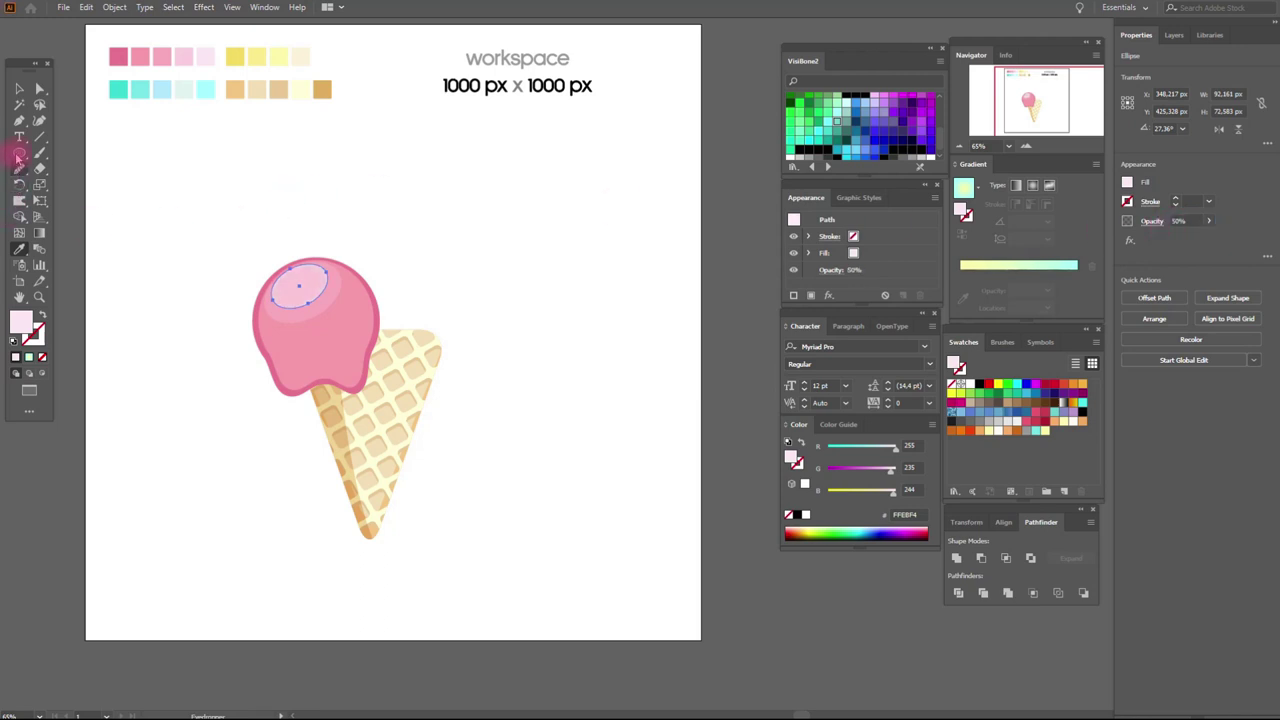
click(63, 150)
- Draw a small pale pink (FFEBF4) dot near the scoop's top
click(19, 152)
mouse_move(369, 320)
mouse_down()
mouse_move(296, 271)
mouse_move(311, 287)
mouse_up()
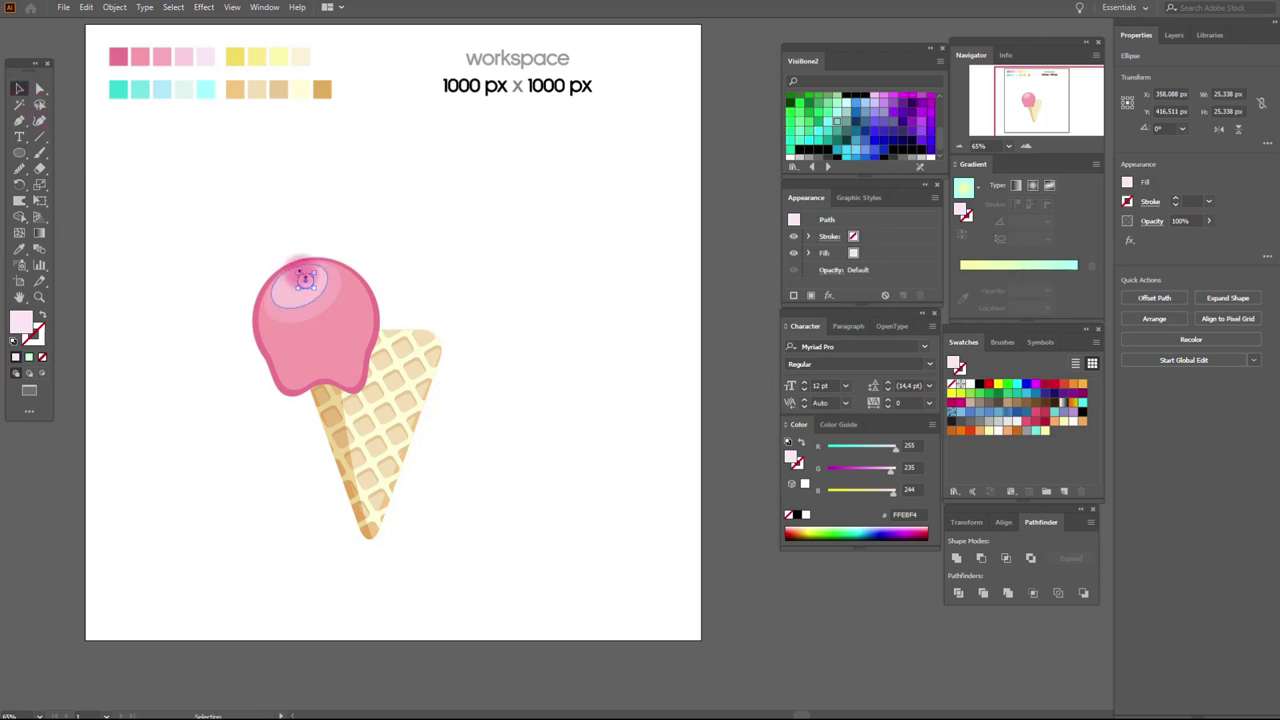
drag(307, 278, 302, 280)
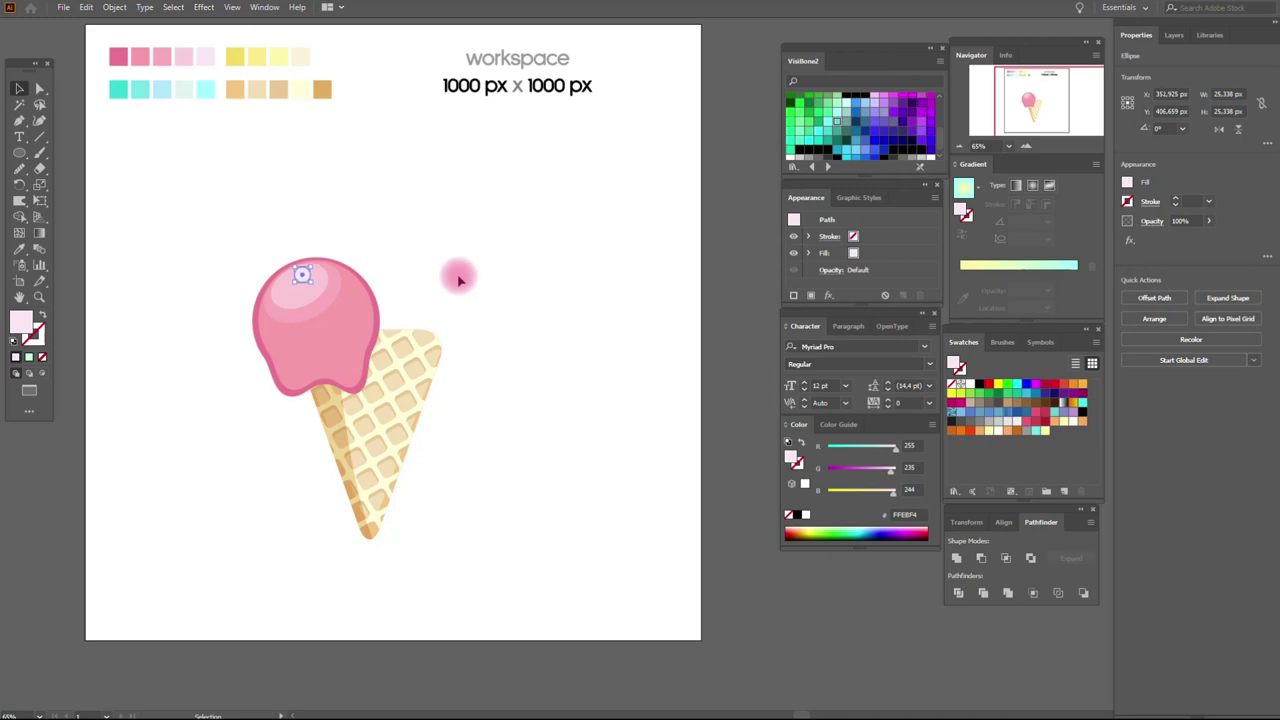
click(458, 278)
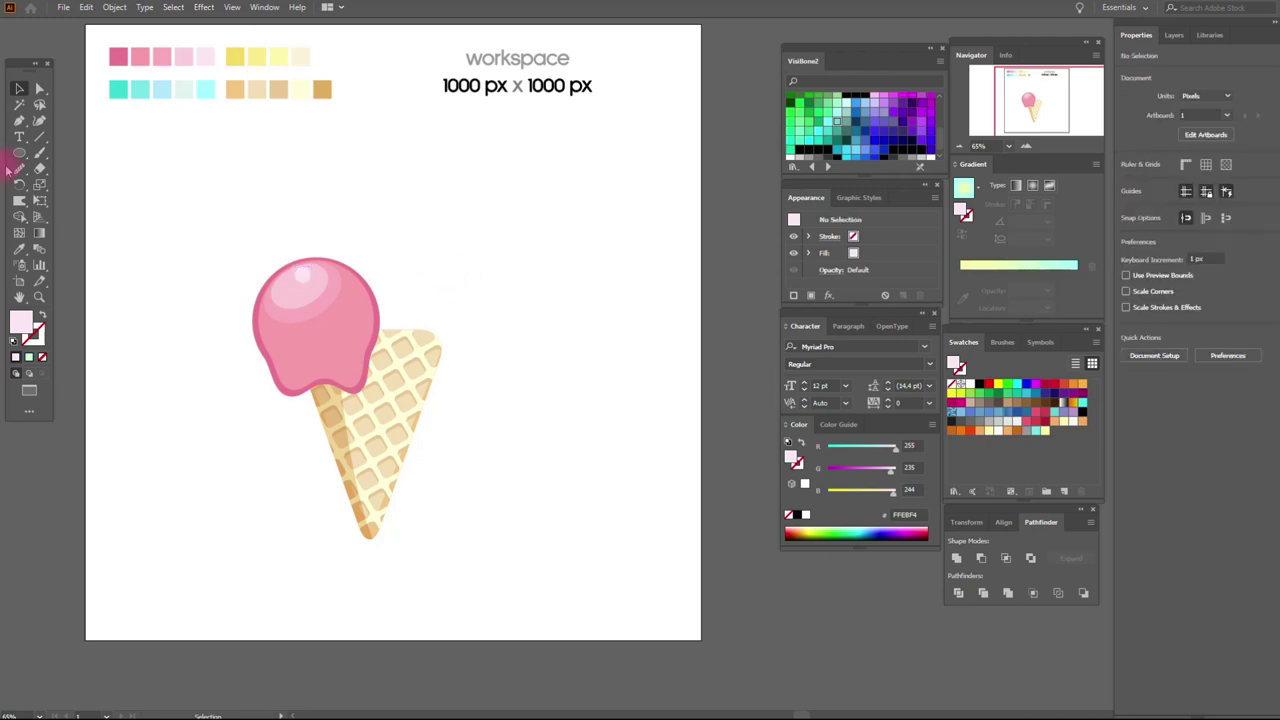
click(40, 153)
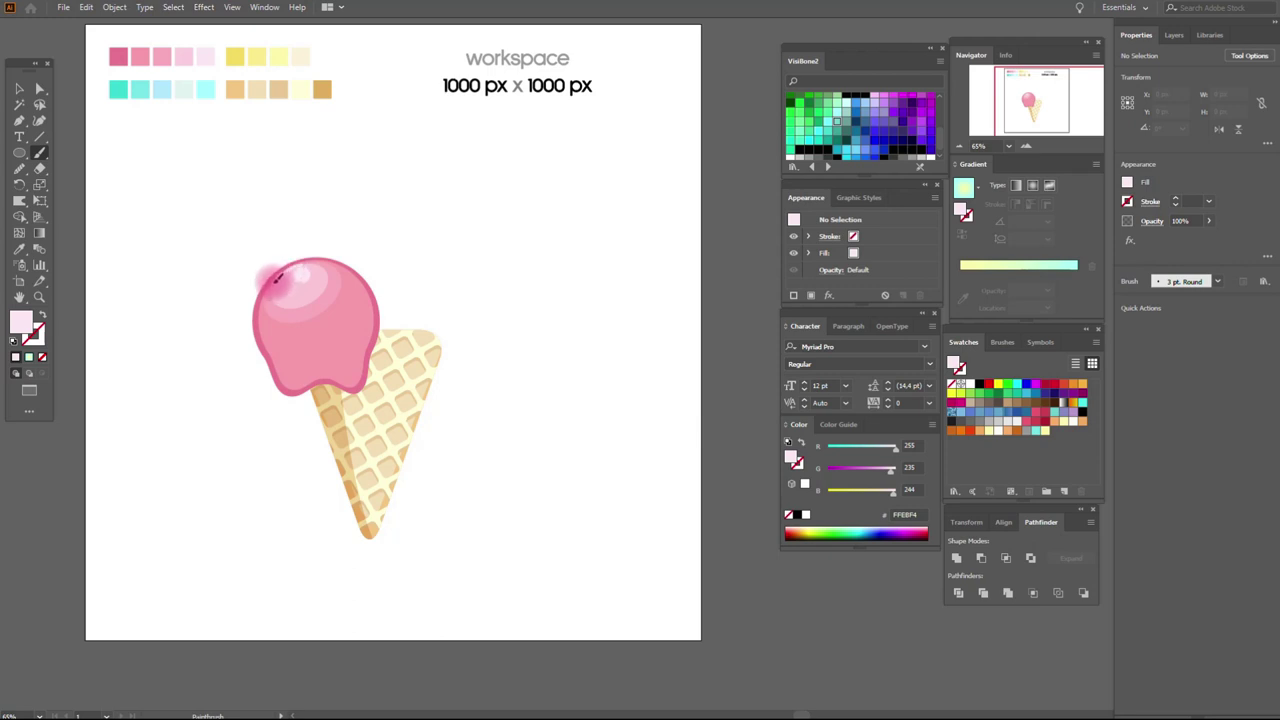
- Paint a pale highlight down the scoop's left side, fill it, and set 50% opacity
drag(265, 341, 293, 328)
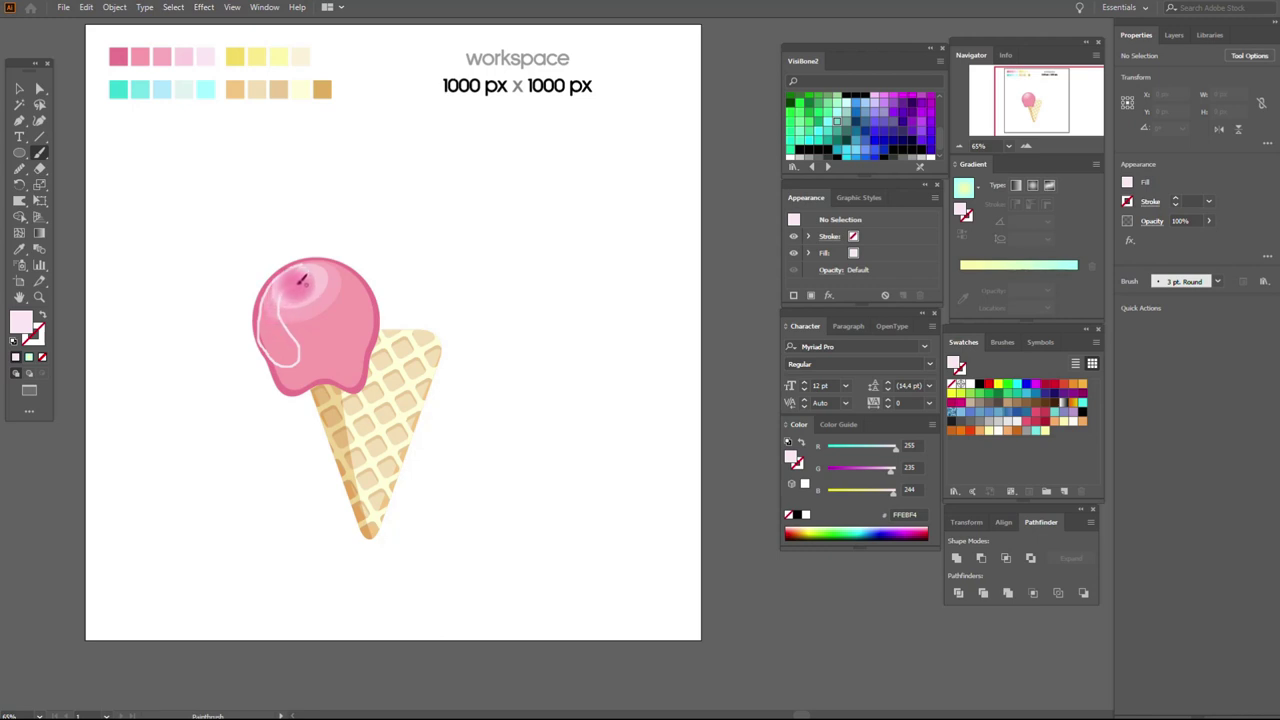
key(shift+x)
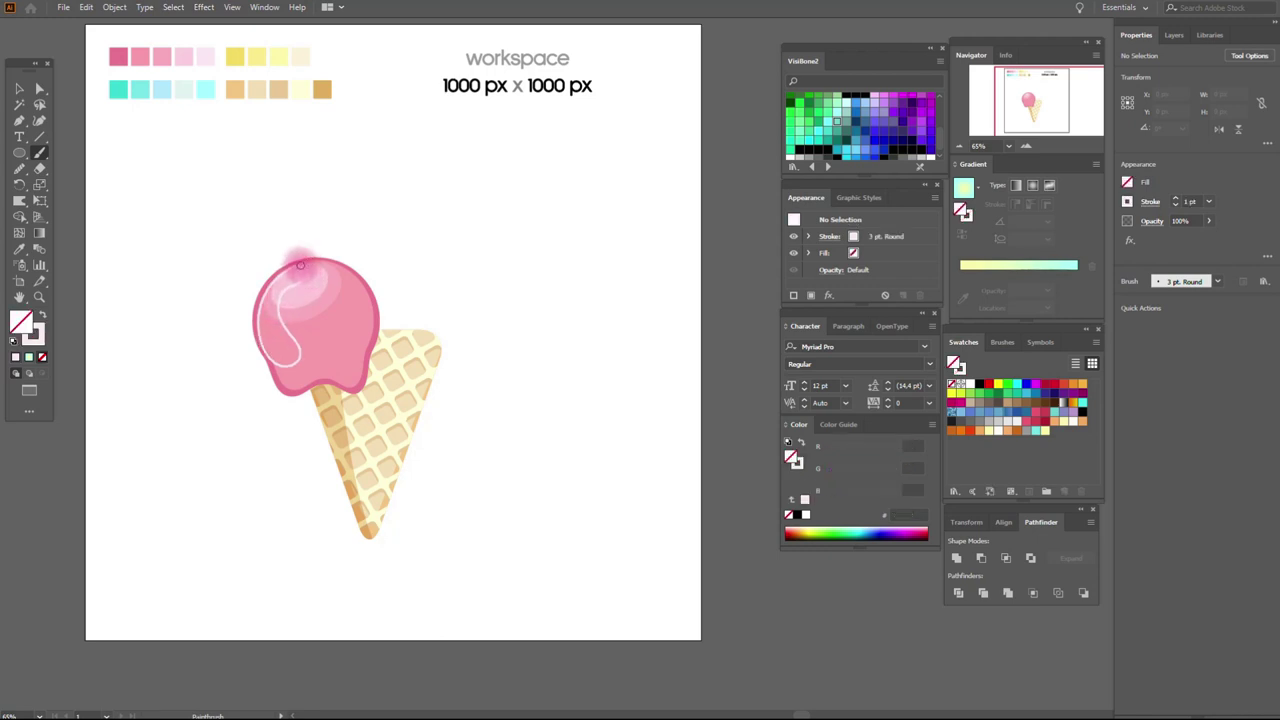
click(18, 89)
click(296, 330)
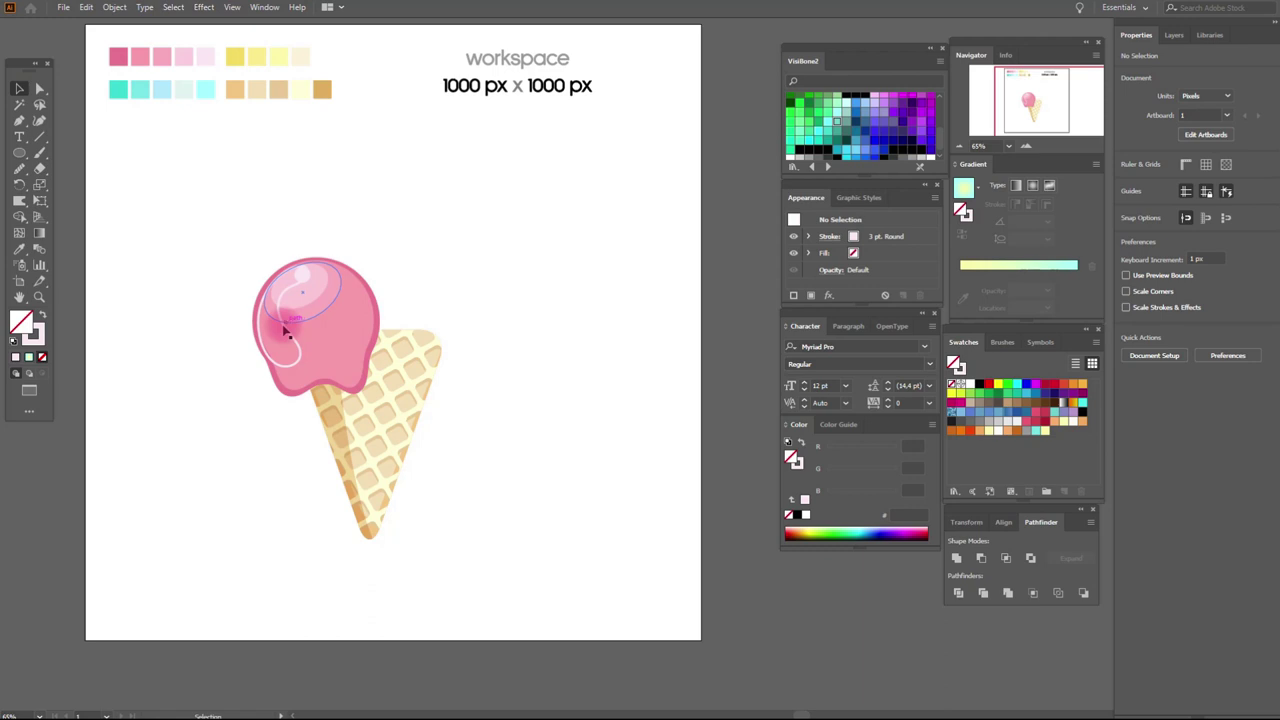
click(42, 315)
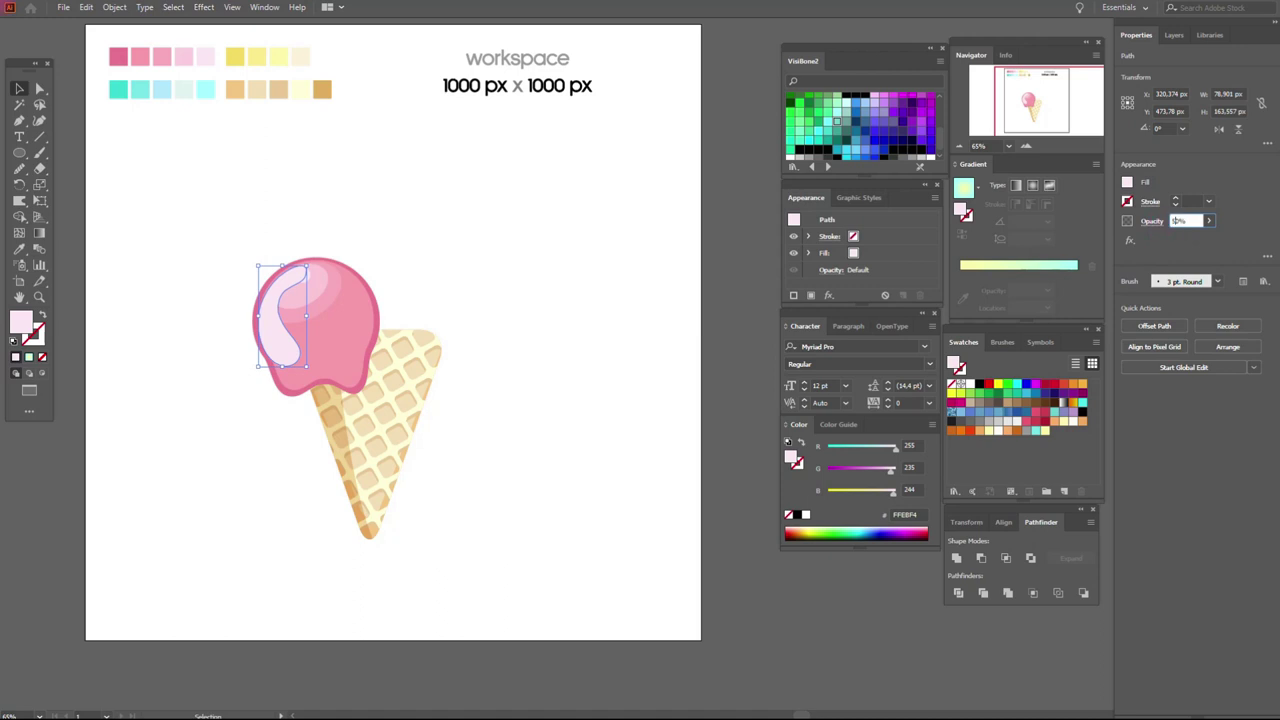
text(50)
key(Return)
click(648, 305)
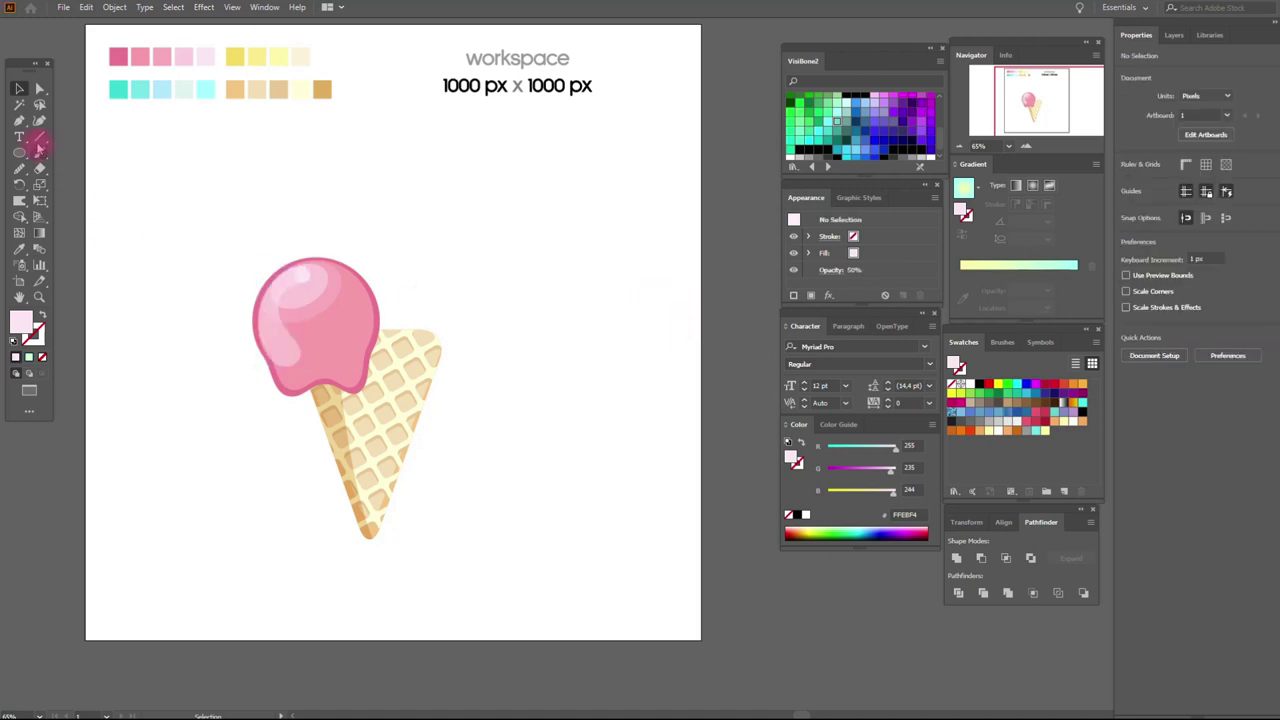
- Brush a pale wavy drip line along the scoop's bottom edge and convert it to a fill
click(40, 153)
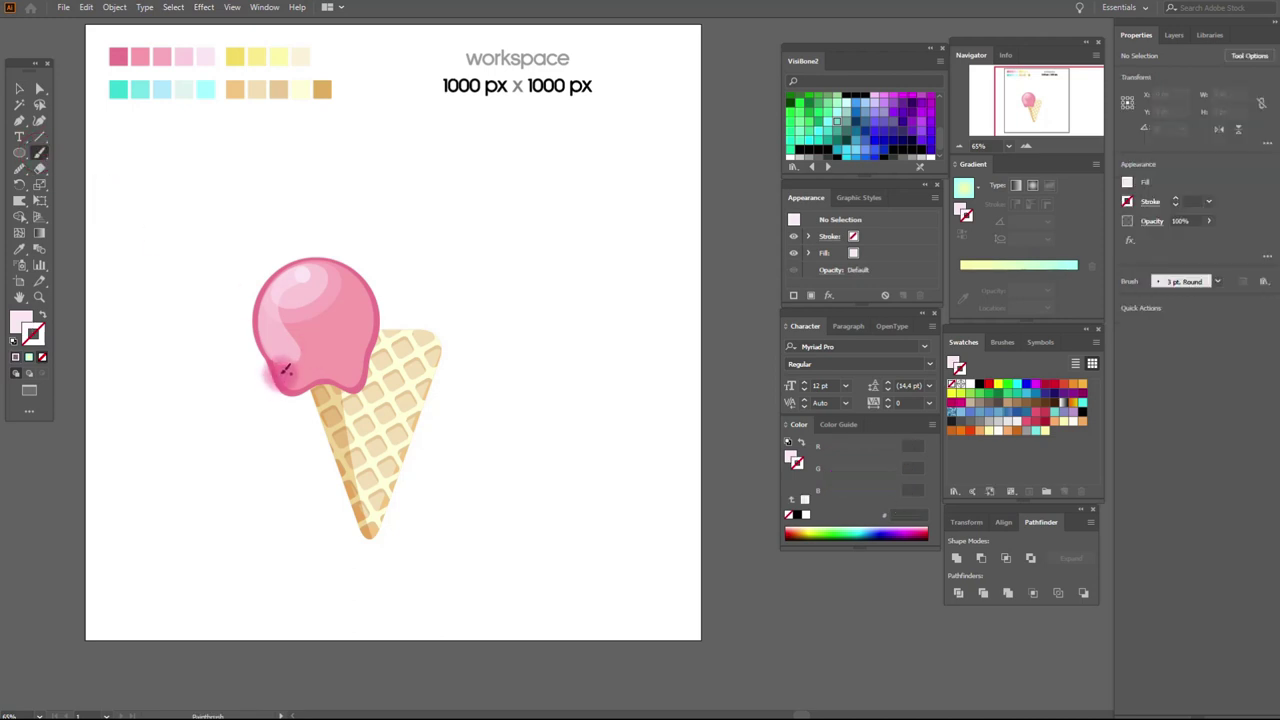
mouse_move(301, 383)
mouse_down()
mouse_move(353, 381)
mouse_move(365, 360)
mouse_up()
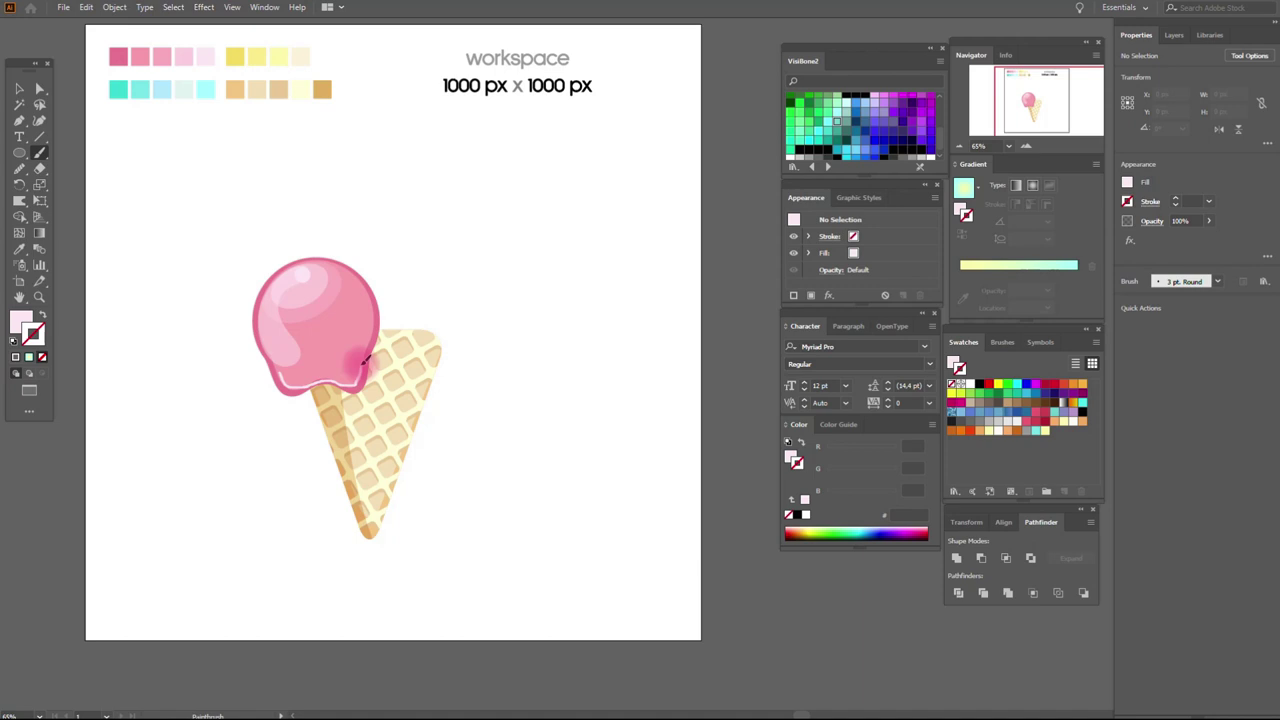
drag(340, 367, 317, 368)
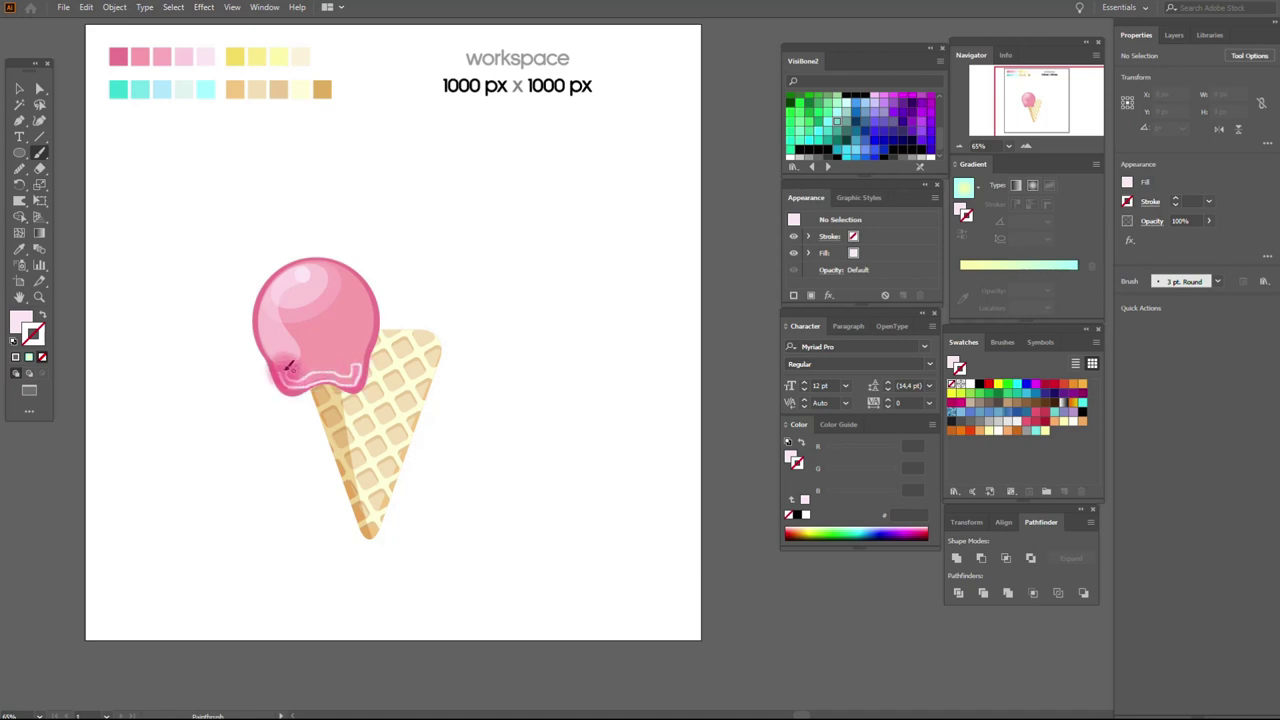
drag(285, 370, 283, 376)
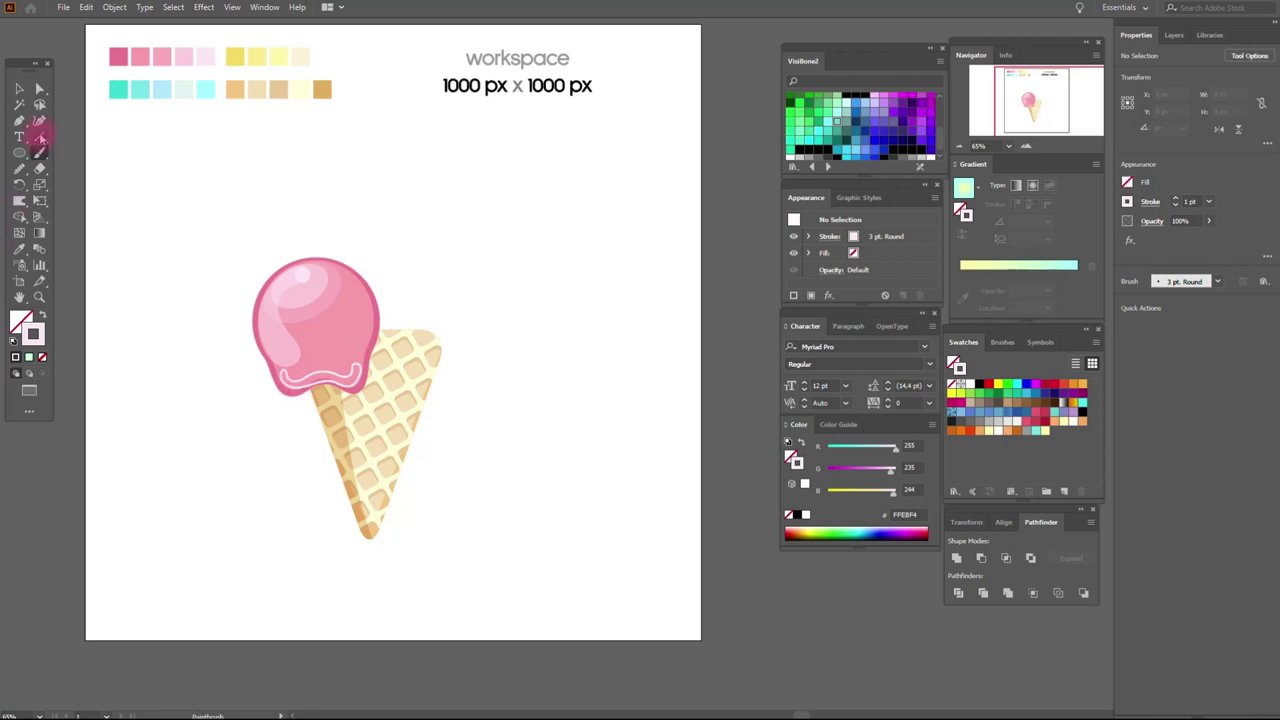
click(360, 378)
click(42, 316)
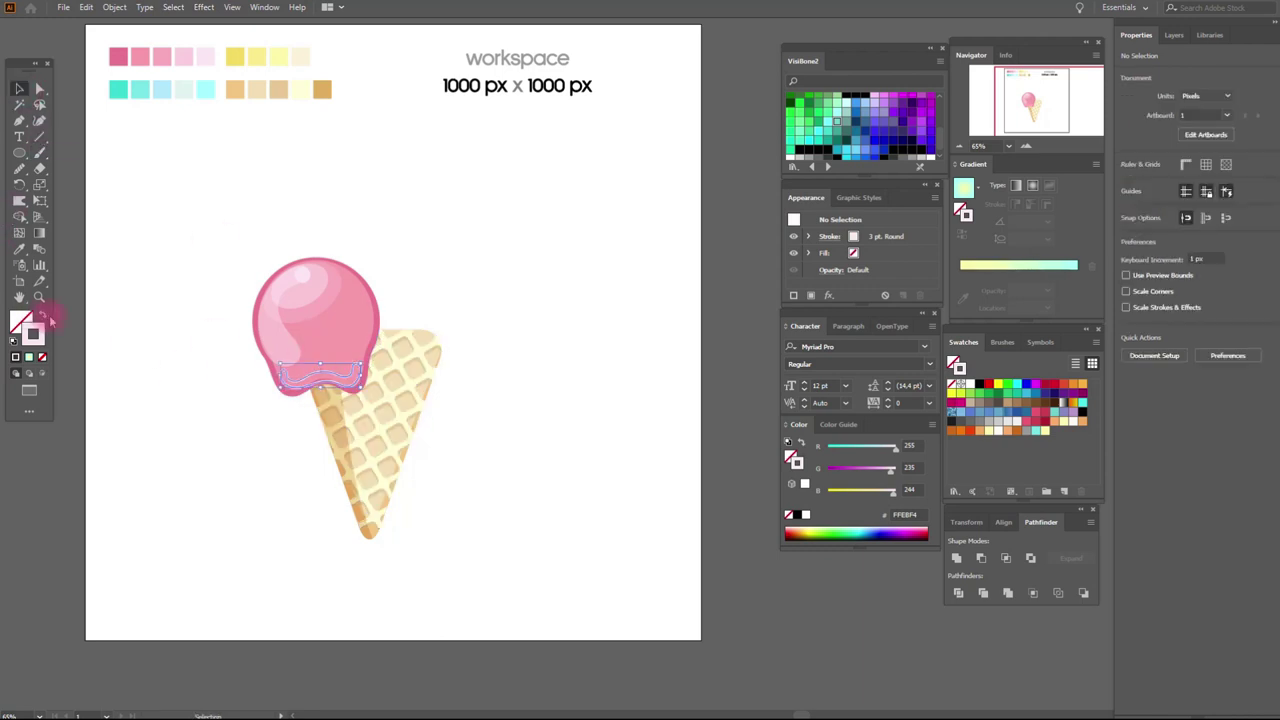
- Draw three small dark pink dots across the scoop
click(117, 313)
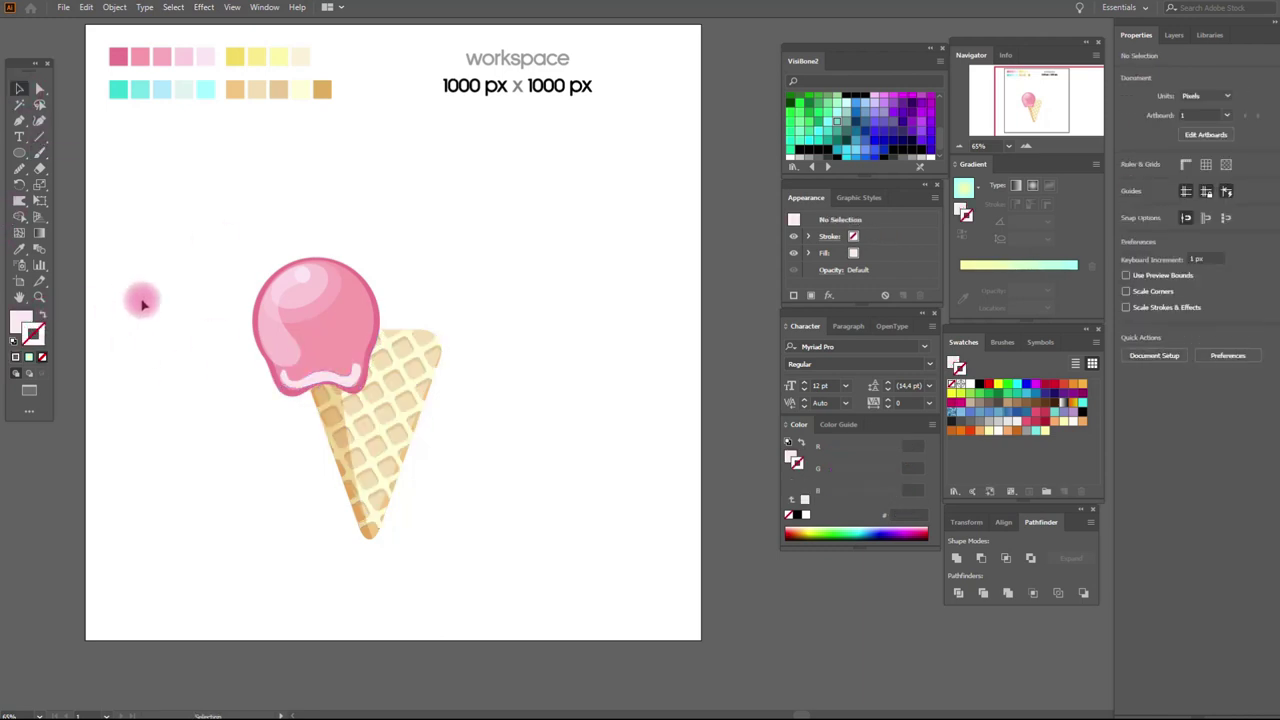
click(19, 249)
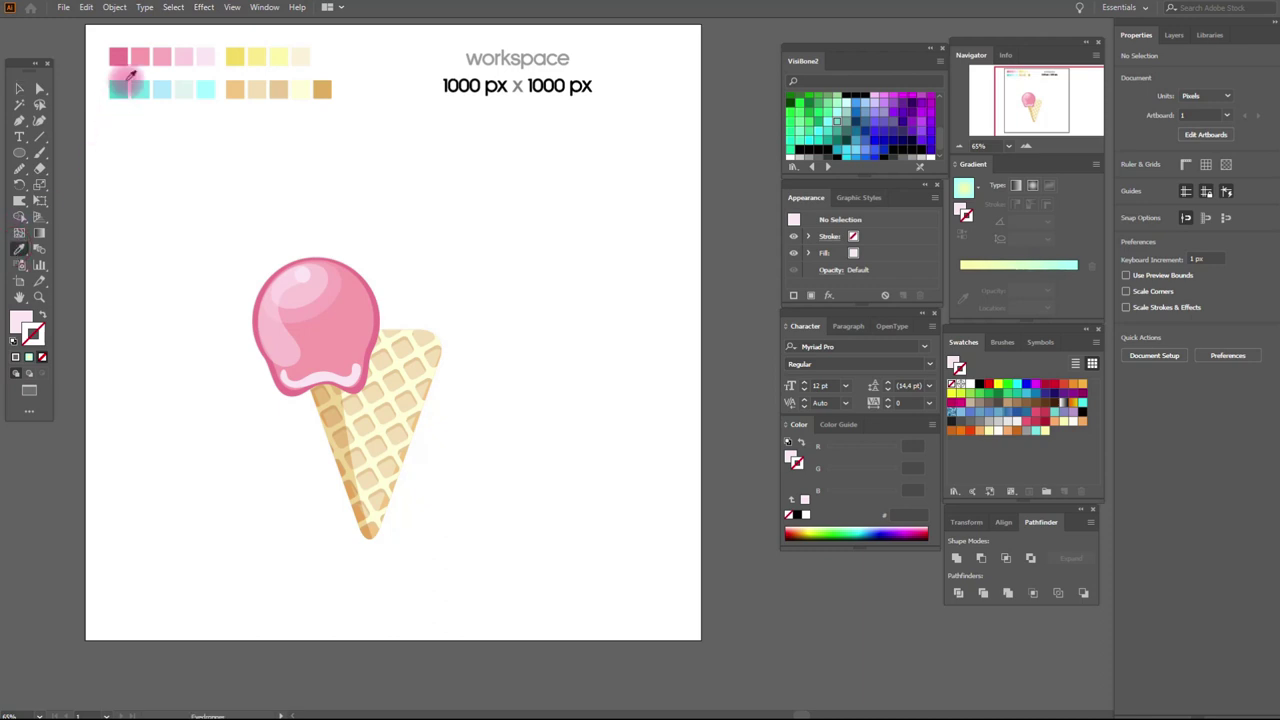
click(119, 57)
click(19, 152)
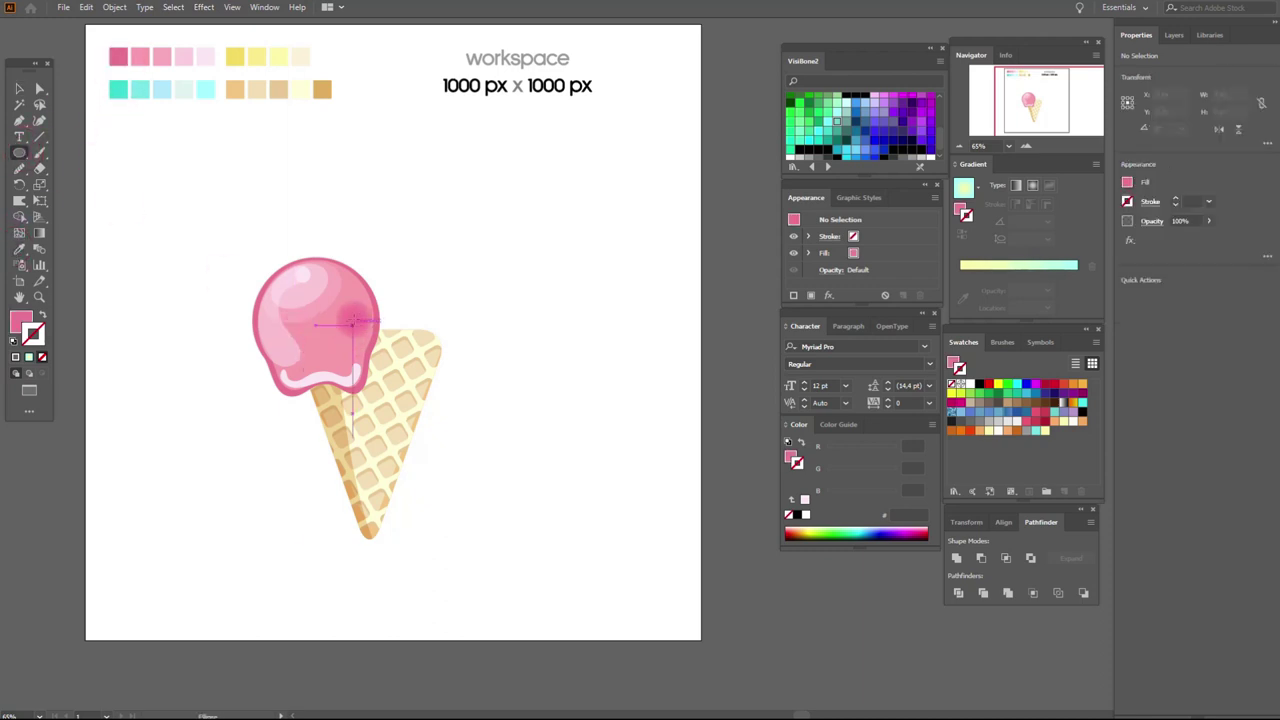
mouse_move(333, 286)
mouse_down()
mouse_move(334, 325)
mouse_move(312, 332)
mouse_move(346, 348)
mouse_up()
mouse_move(272, 325)
mouse_down()
mouse_move(345, 361)
mouse_move(305, 335)
mouse_up()
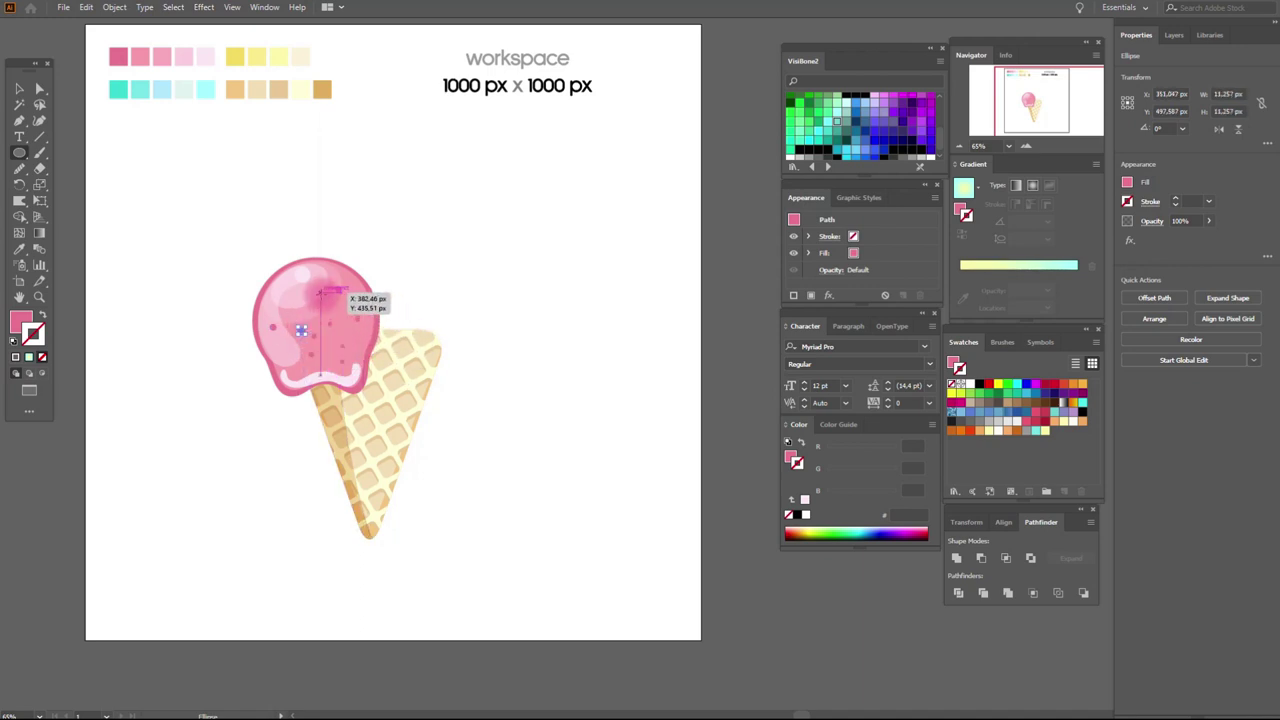
drag(348, 273, 367, 340)
- Bring the scoop's left highlight to the front, above the dots
click(18, 90)
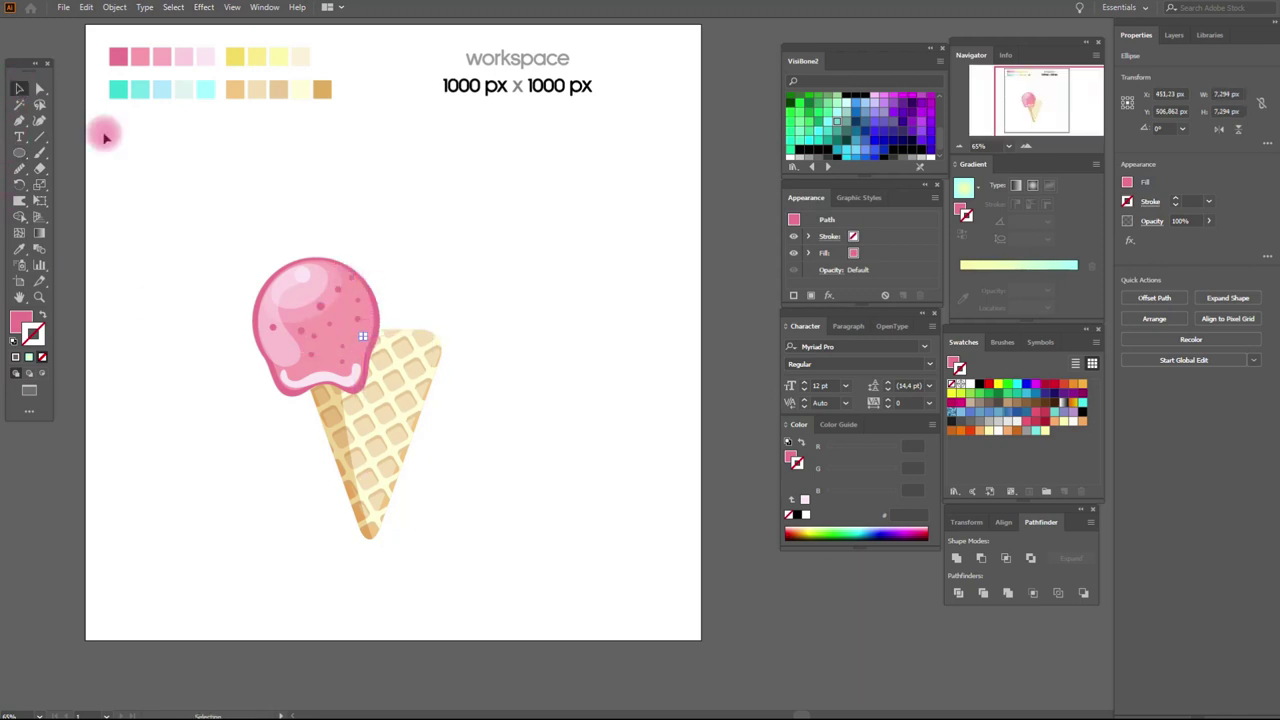
click(158, 210)
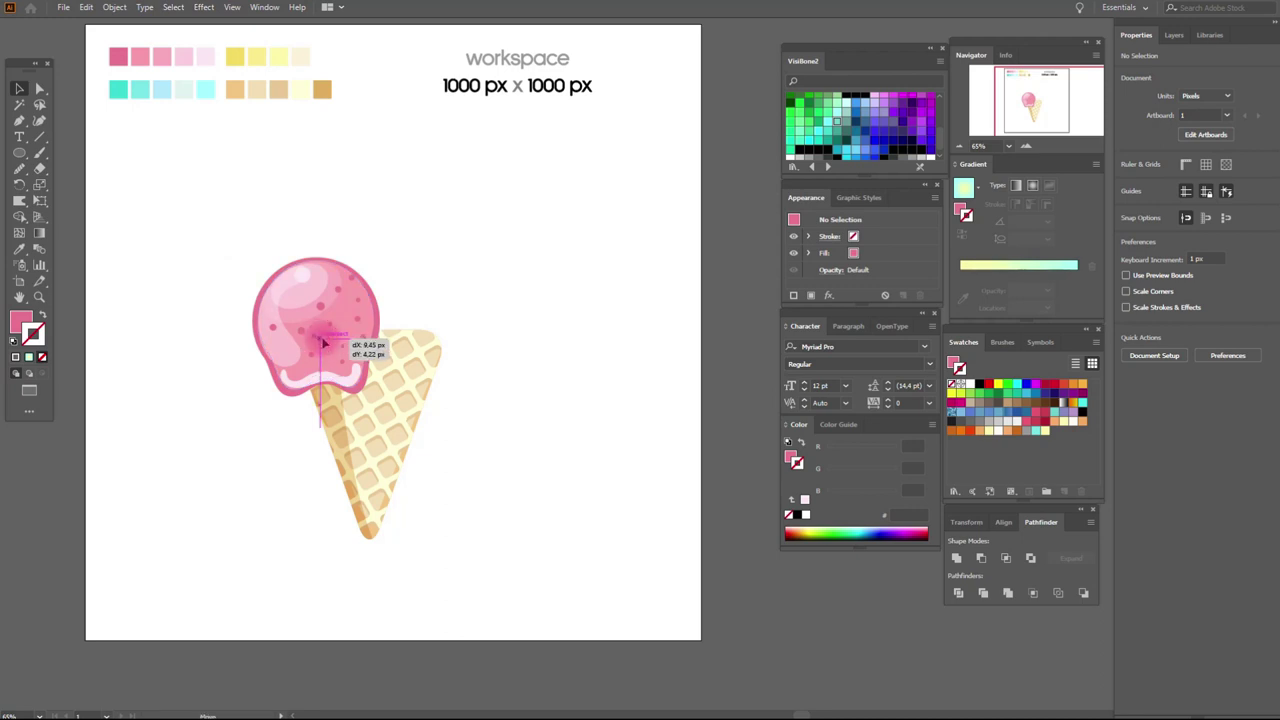
click(320, 338)
click(290, 340)
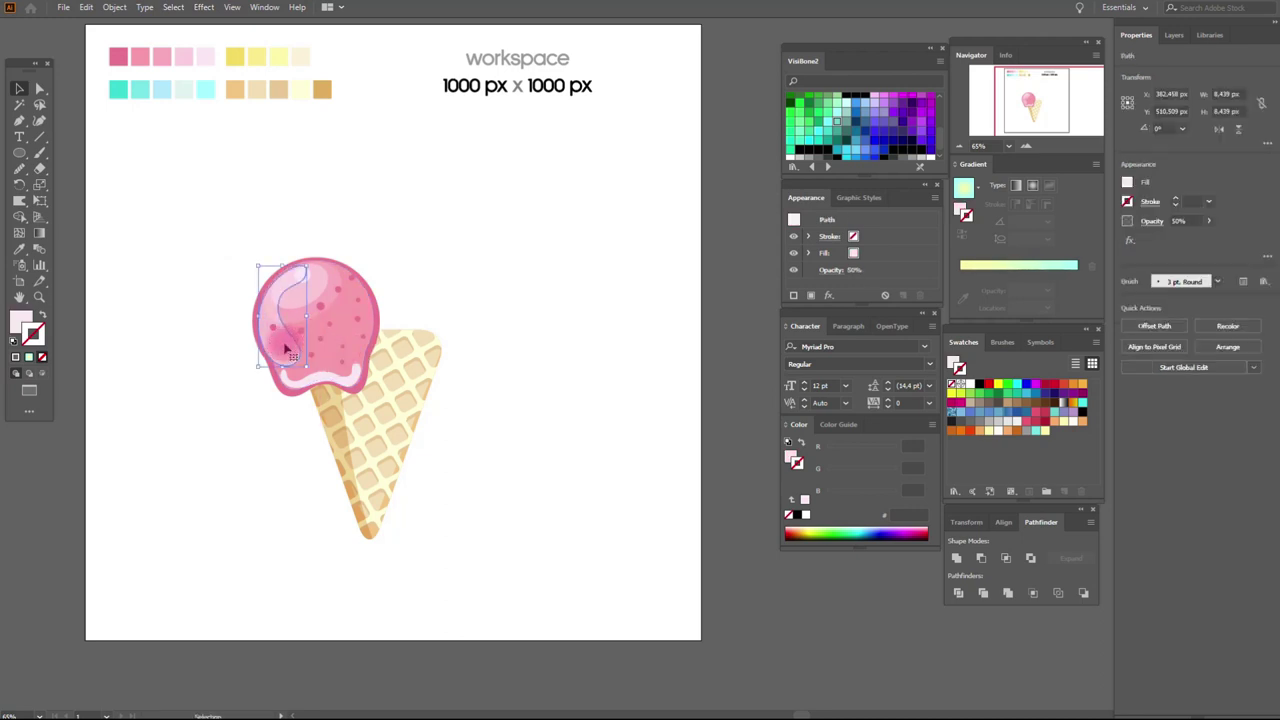
right_click(287, 346)
click(460, 567)
click(166, 400)
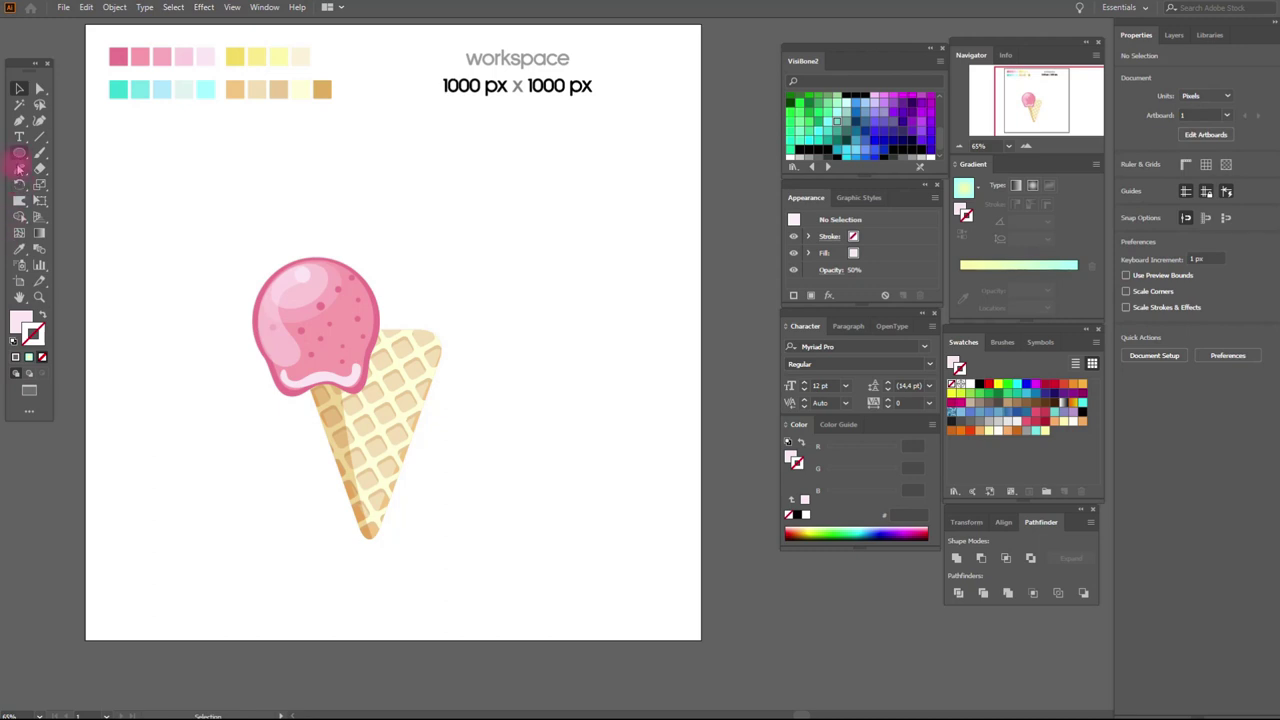
click(118, 89)
- Draw a circle beside the pink scoop on the cone and nudge it slightly left
click(20, 152)
drag(366, 241, 483, 375)
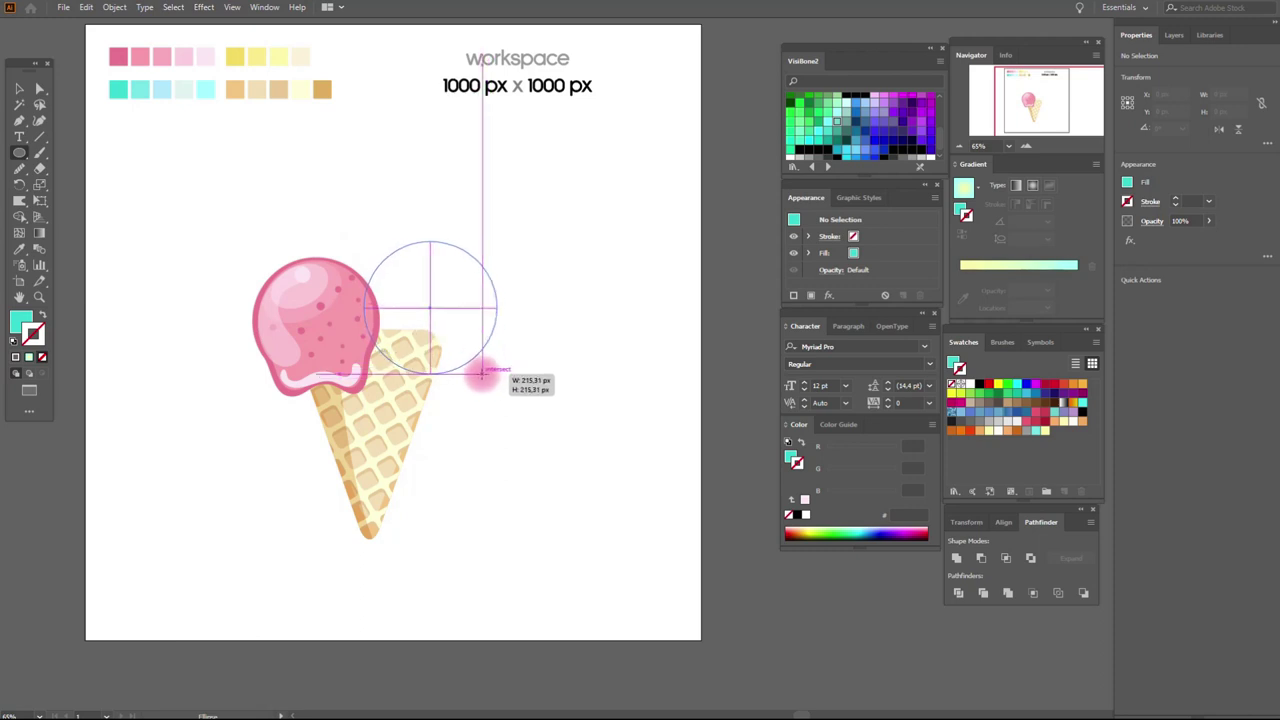
drag(483, 375, 471, 366)
click(21, 90)
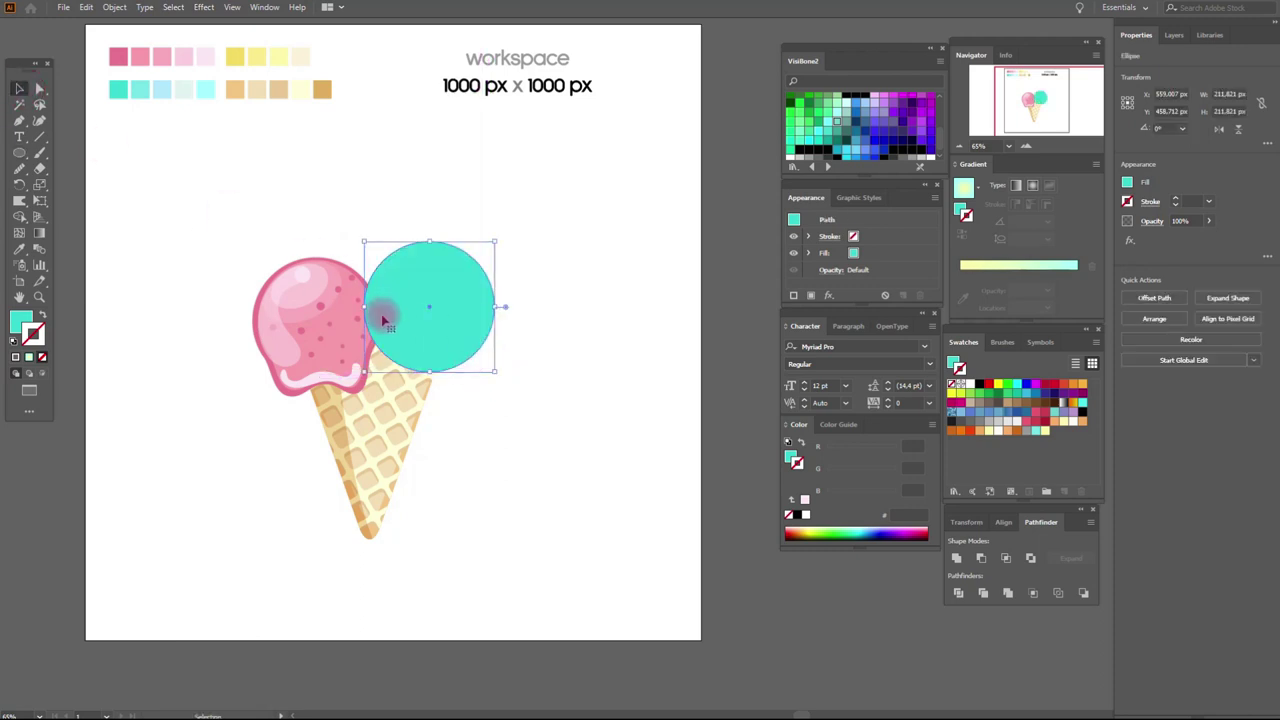
drag(435, 307, 424, 311)
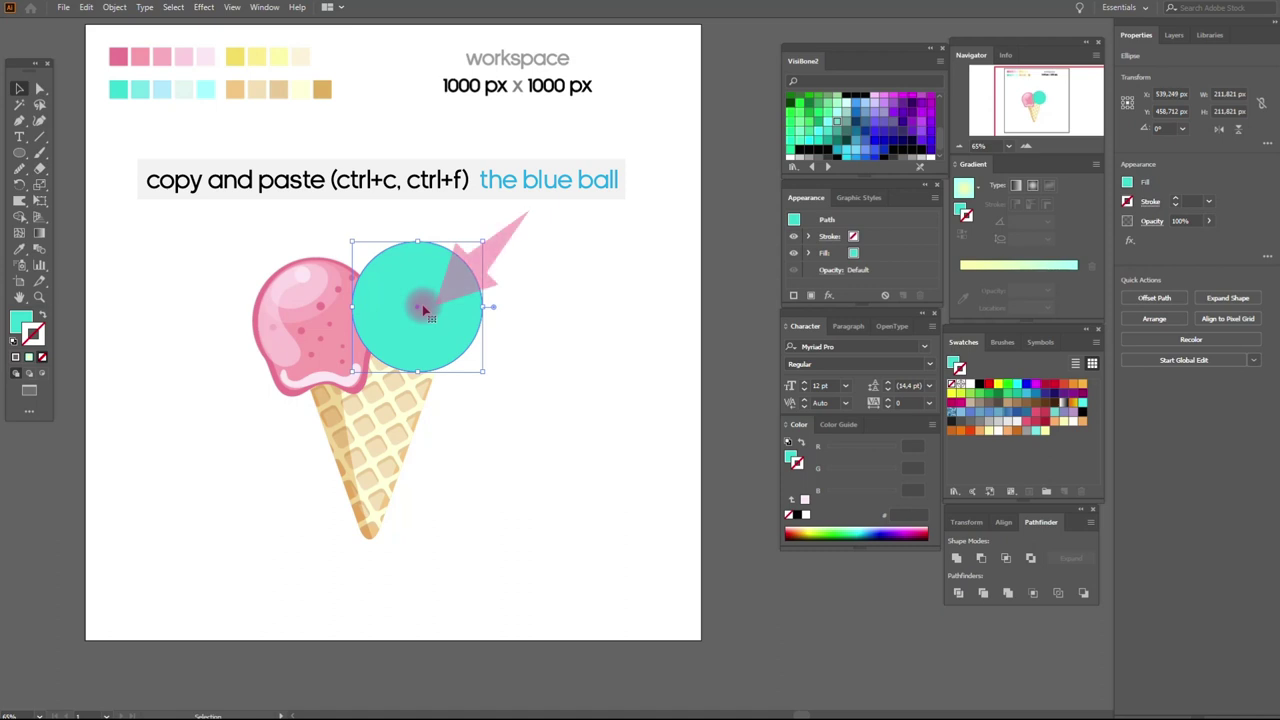
- Trim the circle slightly from the top and recolour it with the lighter teal swatch
click(418, 372)
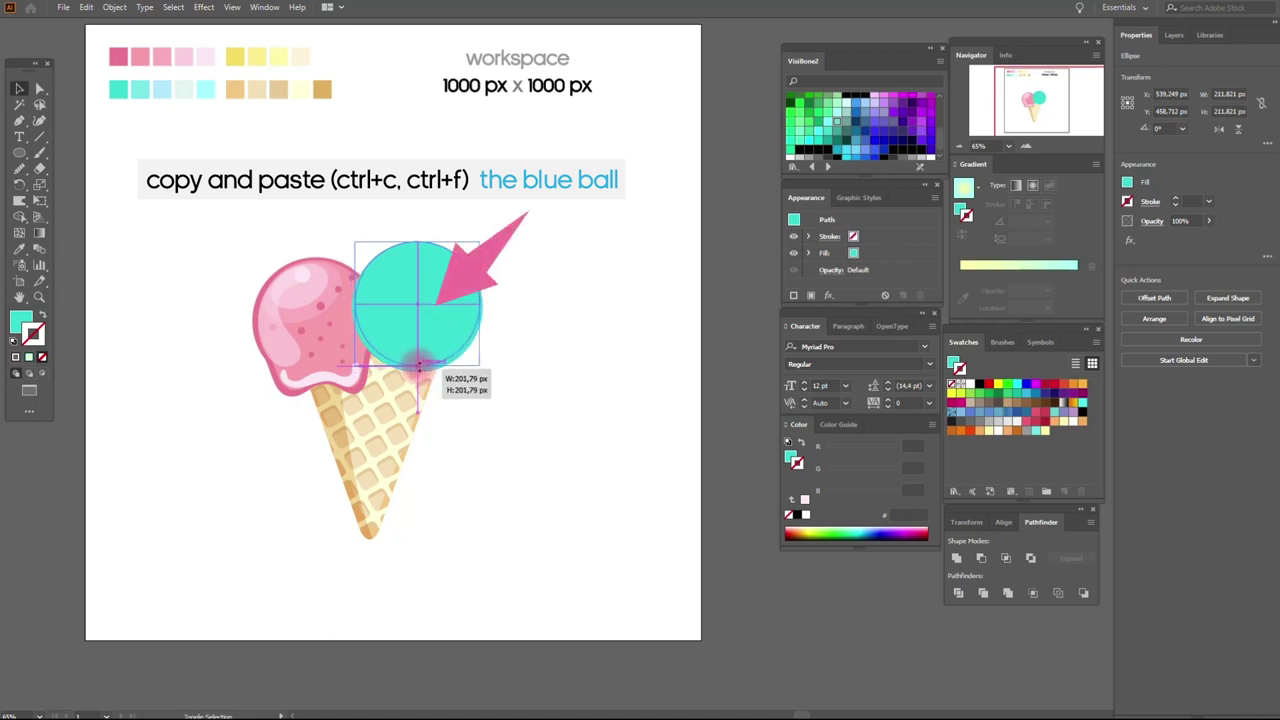
click(430, 240)
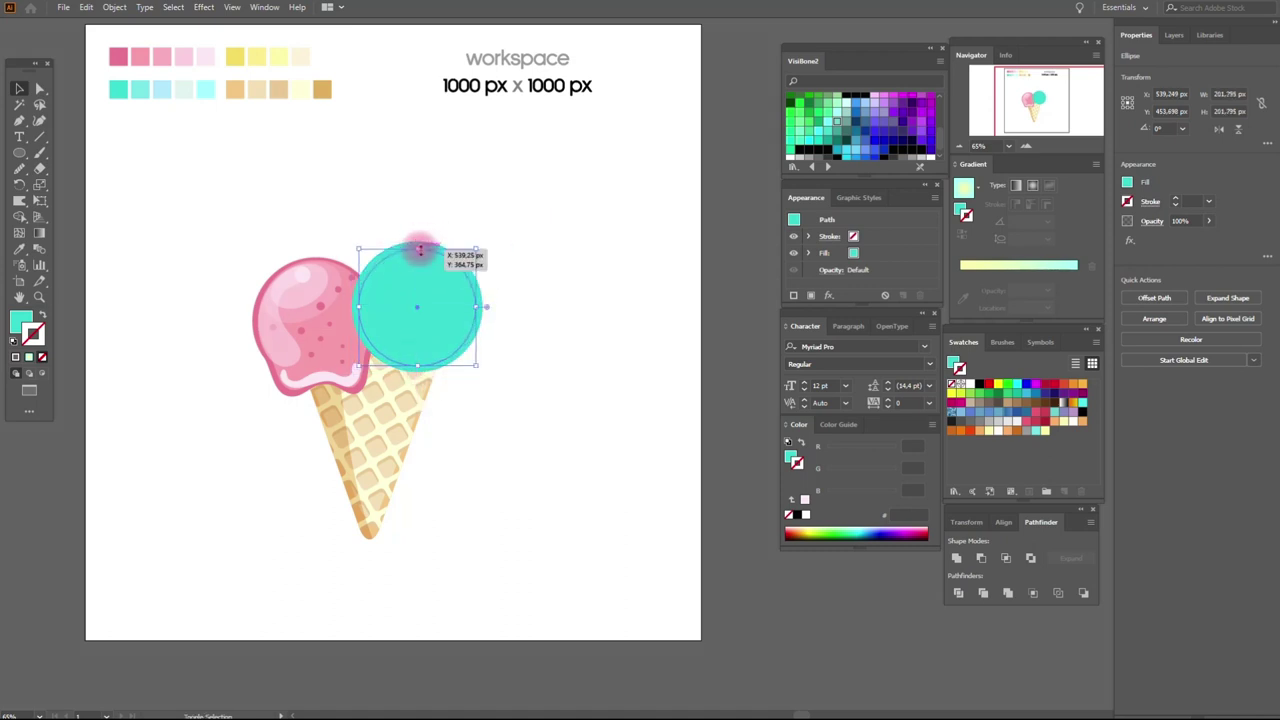
drag(420, 240, 420, 248)
click(21, 251)
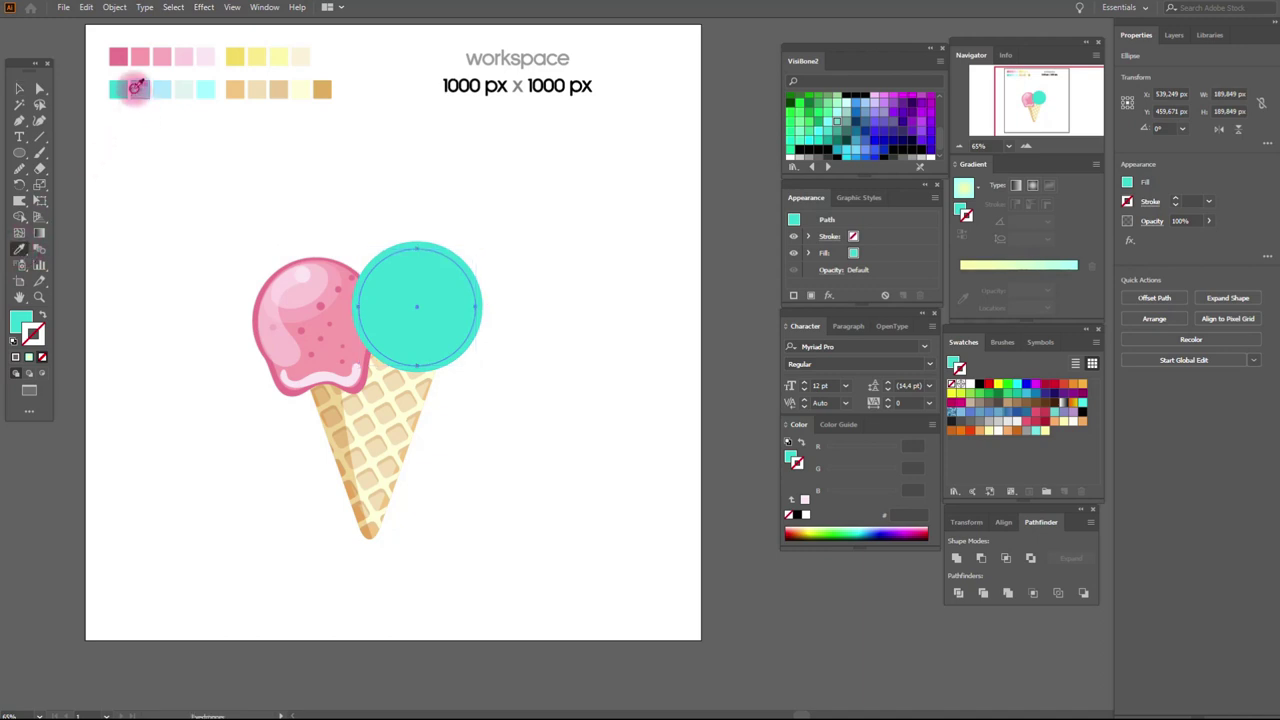
click(134, 89)
- Enlarge the teal circle to about 197 × 197 px and set light blue as the next colour
click(19, 102)
click(394, 240)
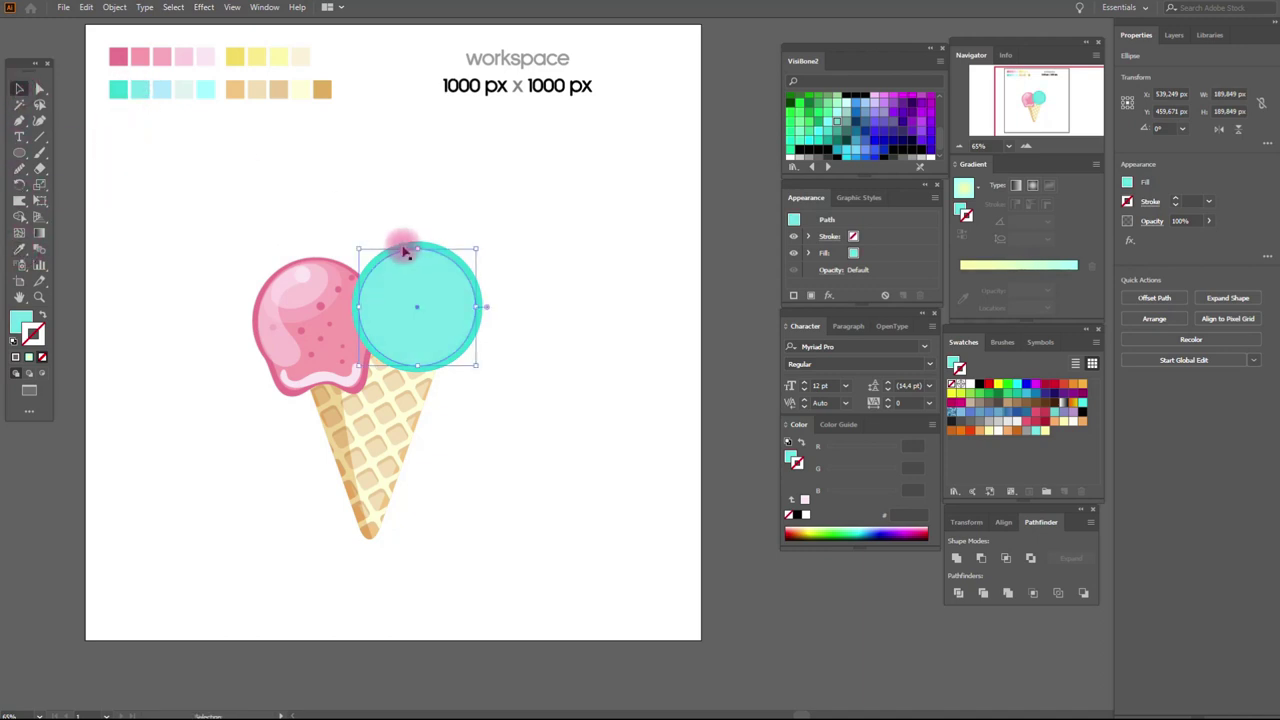
drag(478, 307, 482, 306)
drag(421, 250, 421, 243)
click(728, 297)
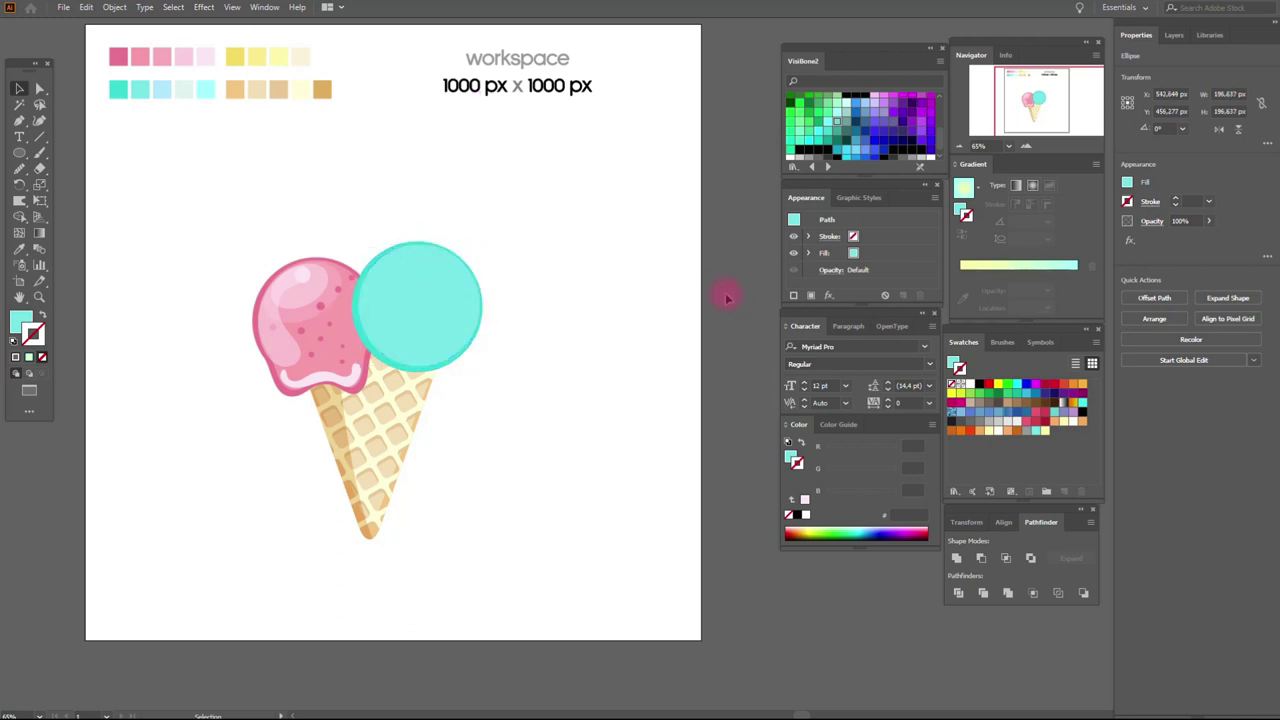
click(460, 333)
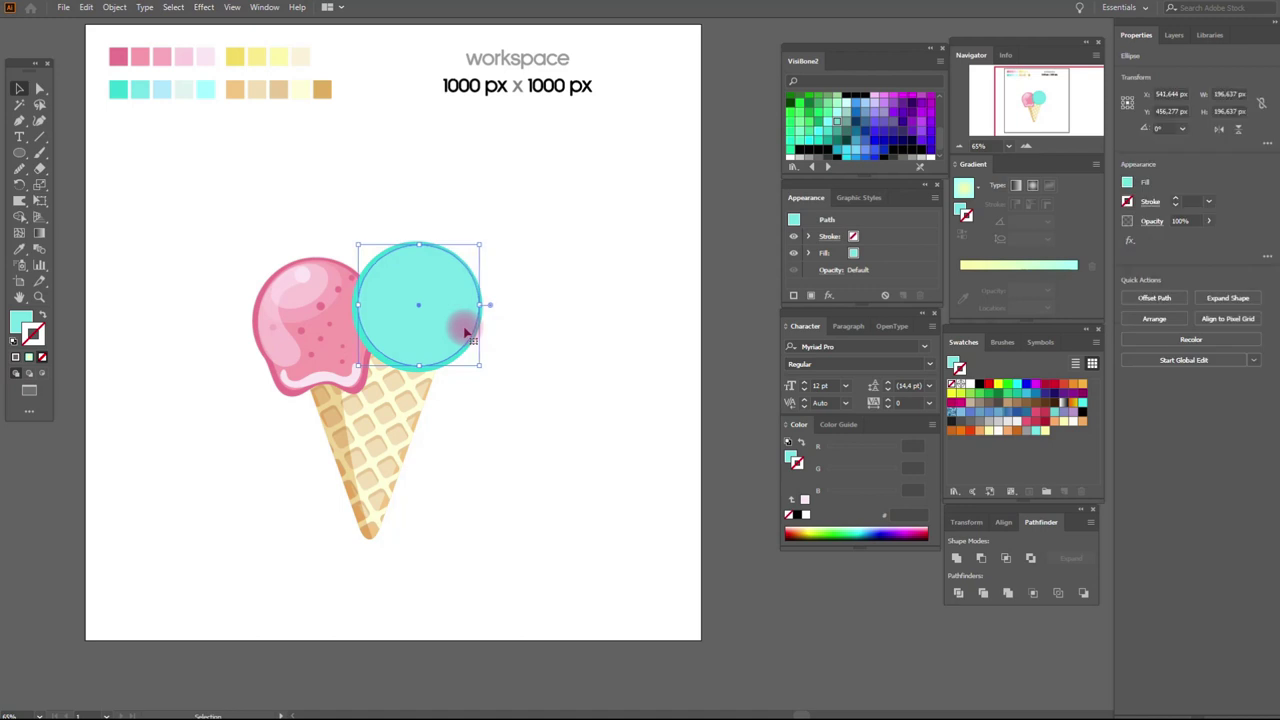
click(561, 306)
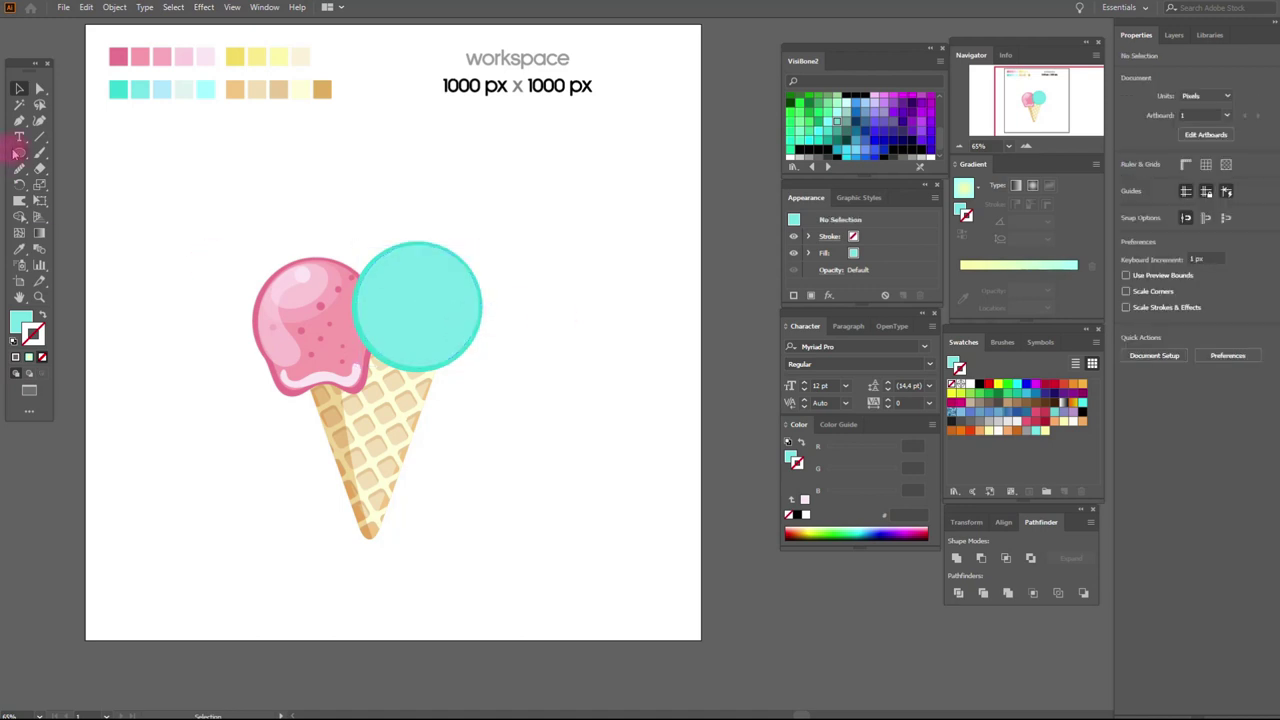
click(20, 250)
click(162, 89)
- Draw a light-blue ellipse and tilt it onto the teal scoop's upper half
click(19, 152)
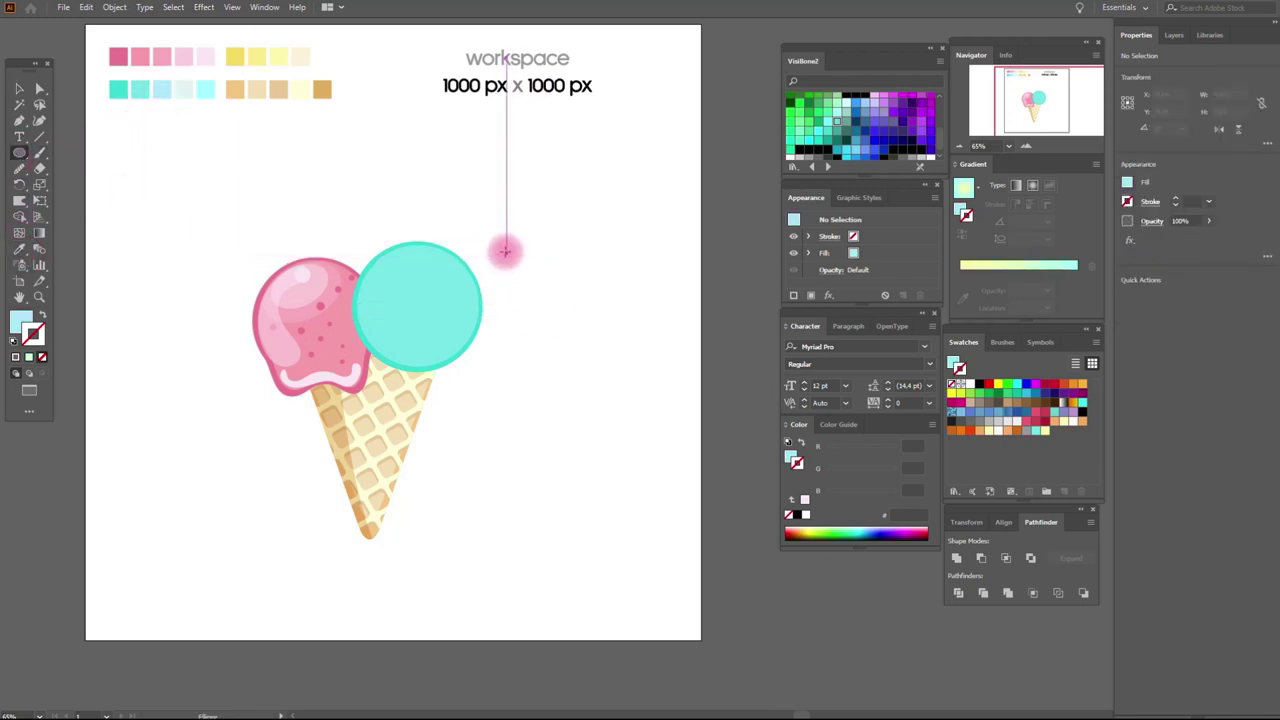
drag(506, 252, 575, 302)
click(19, 88)
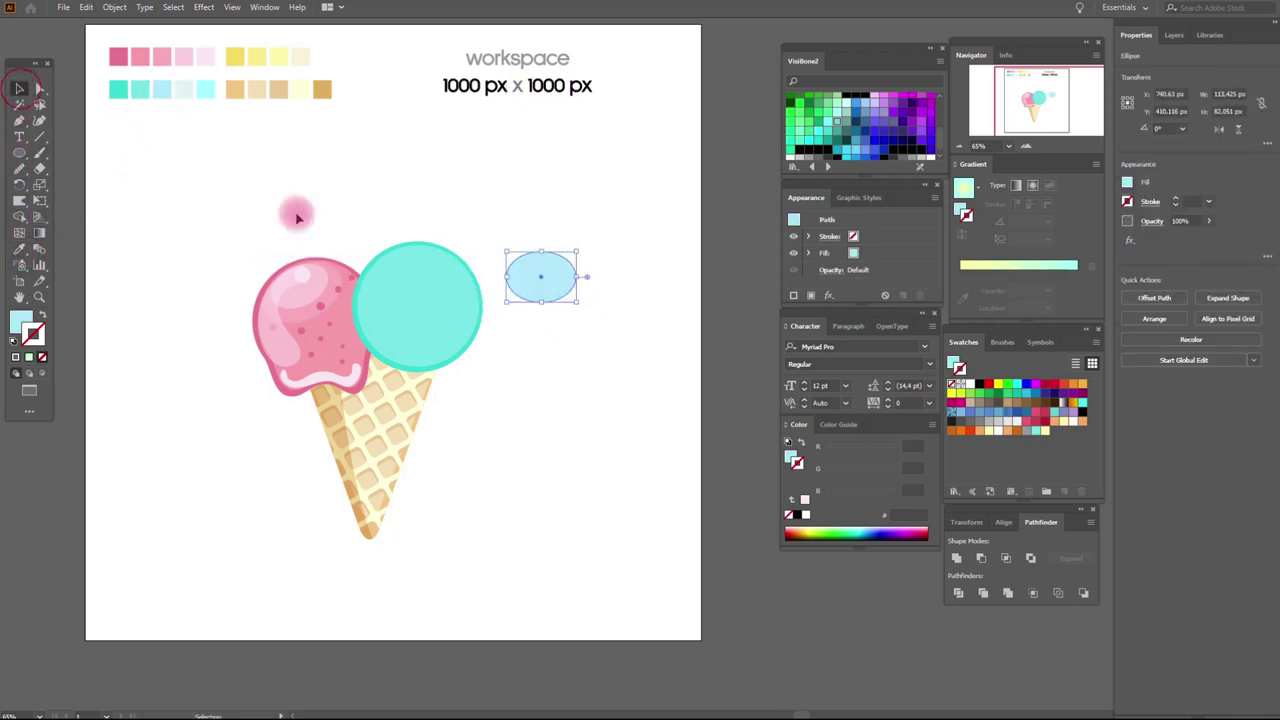
mouse_move(581, 278)
mouse_down()
mouse_move(578, 292)
mouse_move(445, 289)
mouse_move(416, 314)
mouse_up()
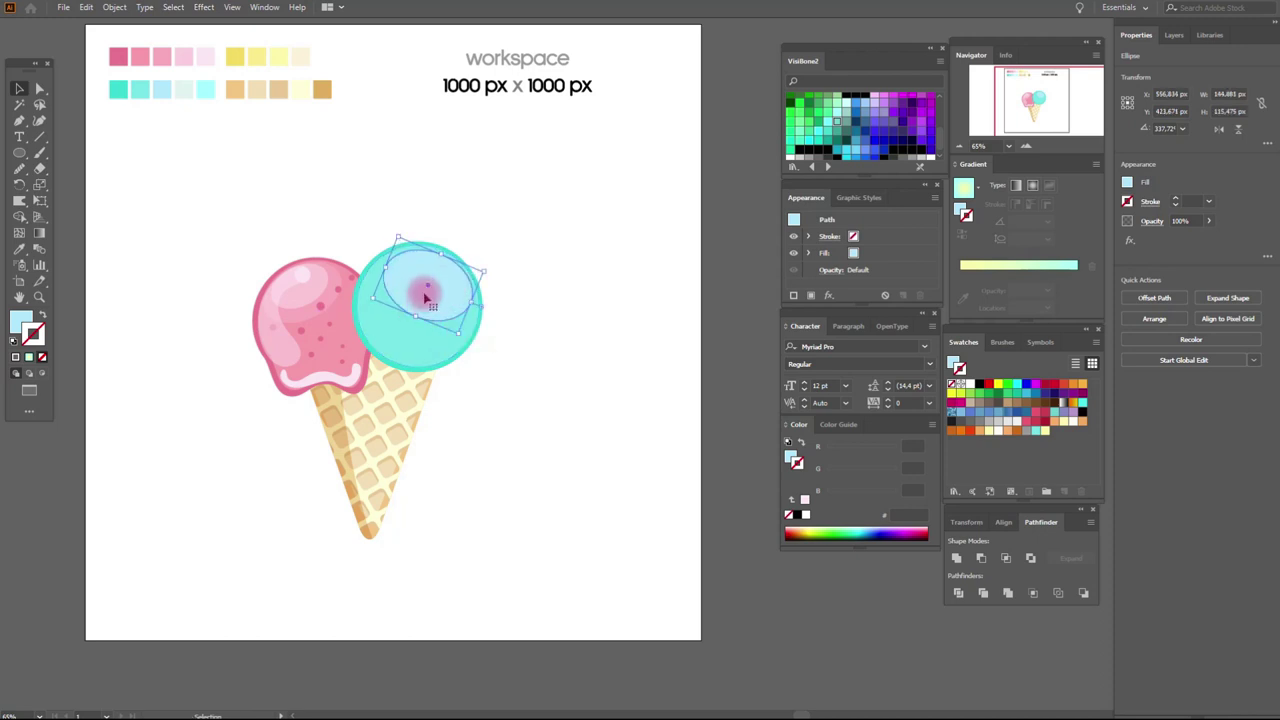
- Duplicate the ellipse in front and reshape it into a 50% opacity sheen
key(ctrl+c)
key(ctrl+f)
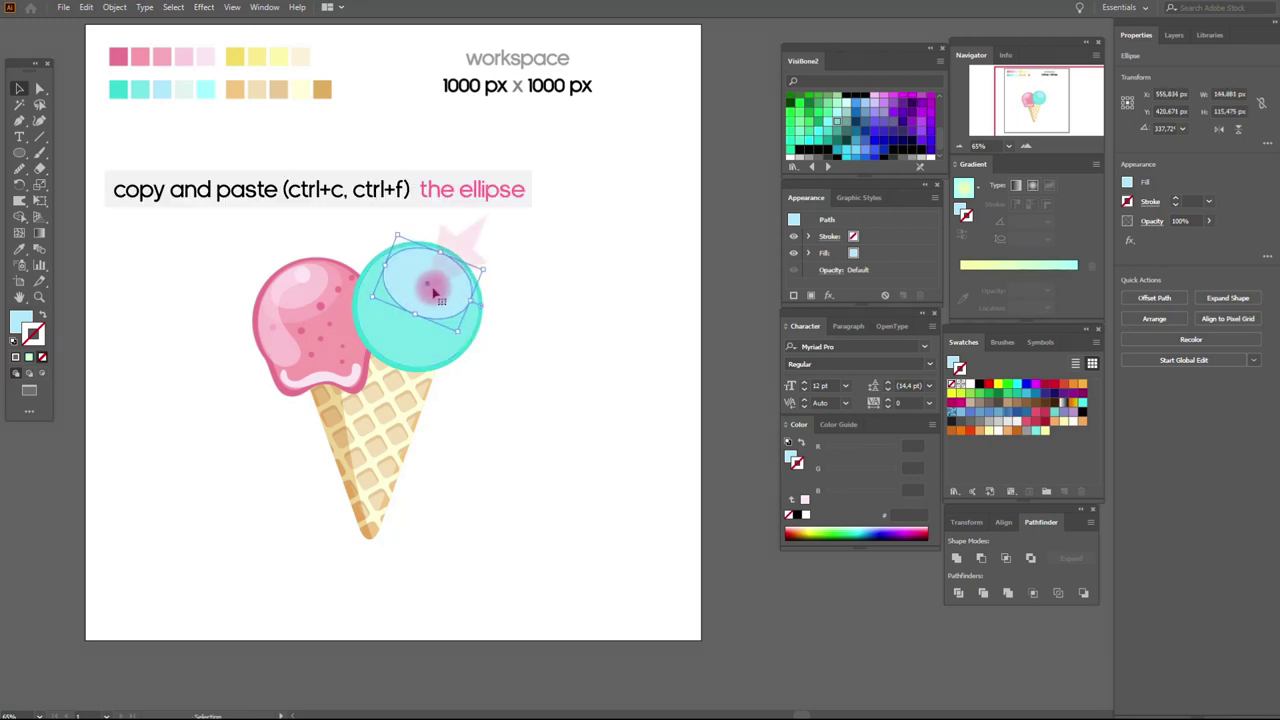
mouse_move(415, 314)
mouse_down()
mouse_move(428, 294)
mouse_move(446, 300)
mouse_up()
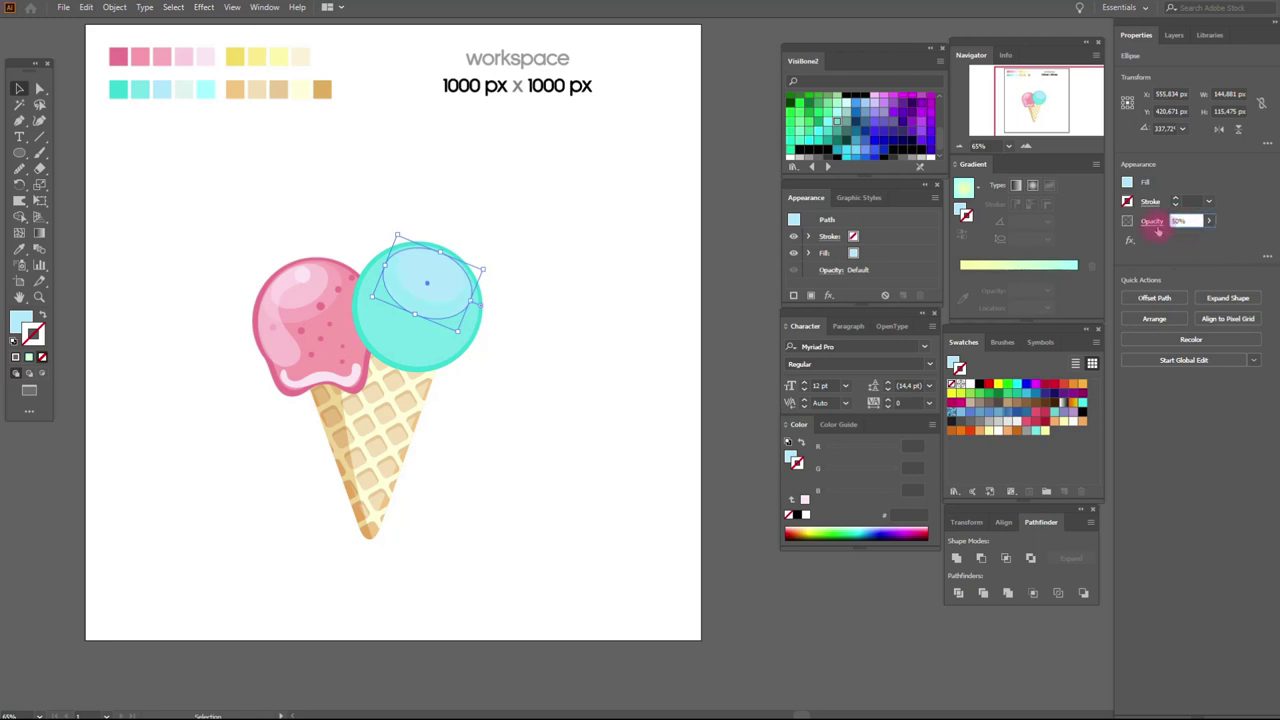
click(310, 180)
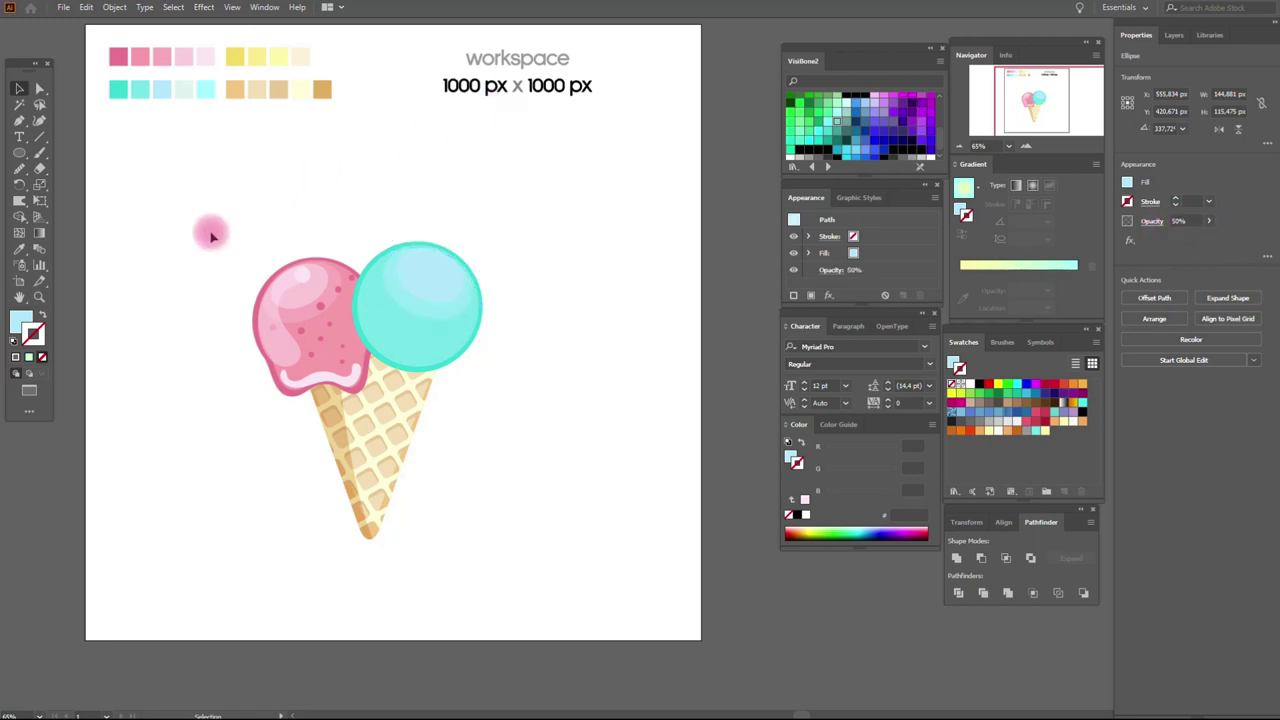
- Draw a small pale teal highlight dot near the top of the scoop
click(18, 250)
click(182, 90)
click(18, 152)
drag(408, 247, 430, 268)
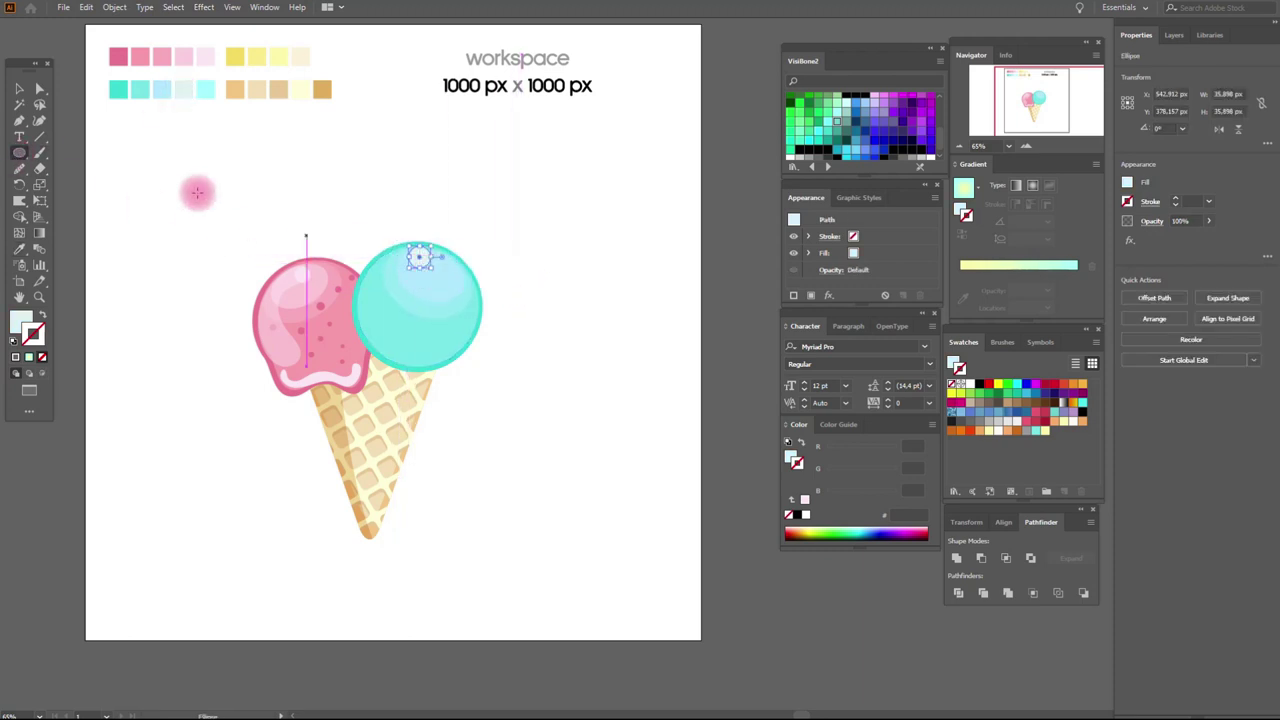
click(18, 88)
click(183, 143)
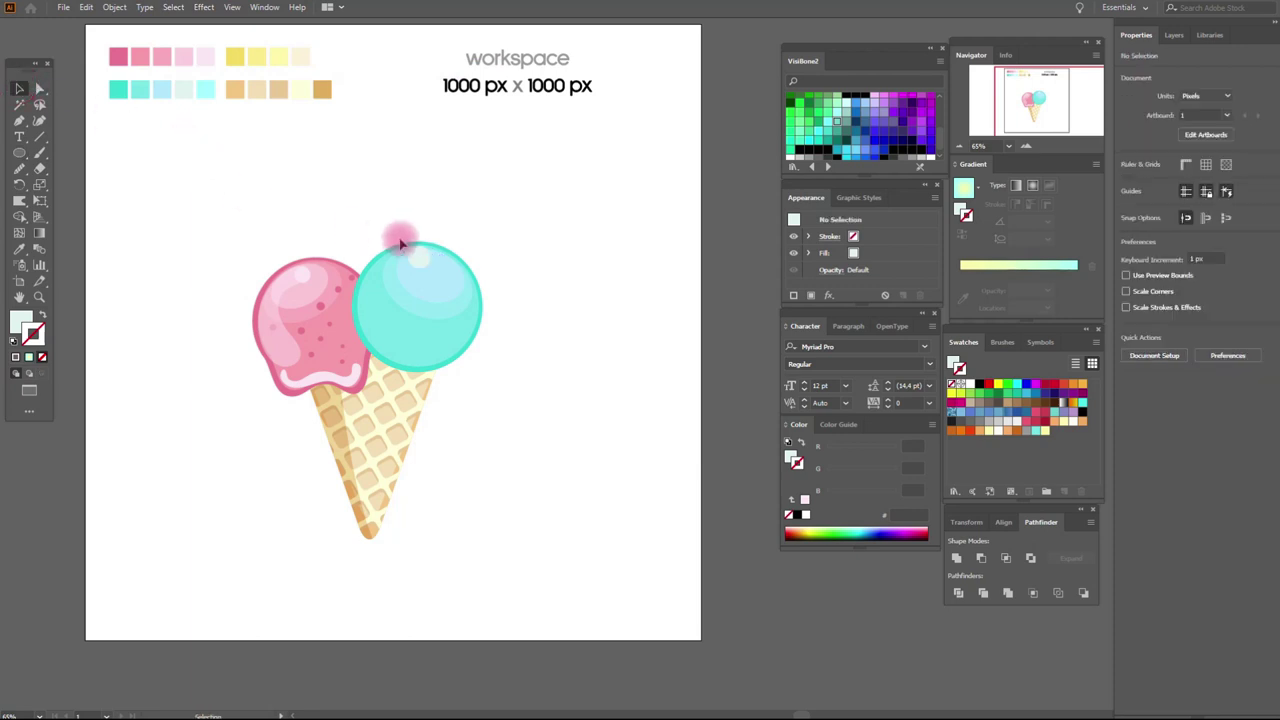
click(448, 268)
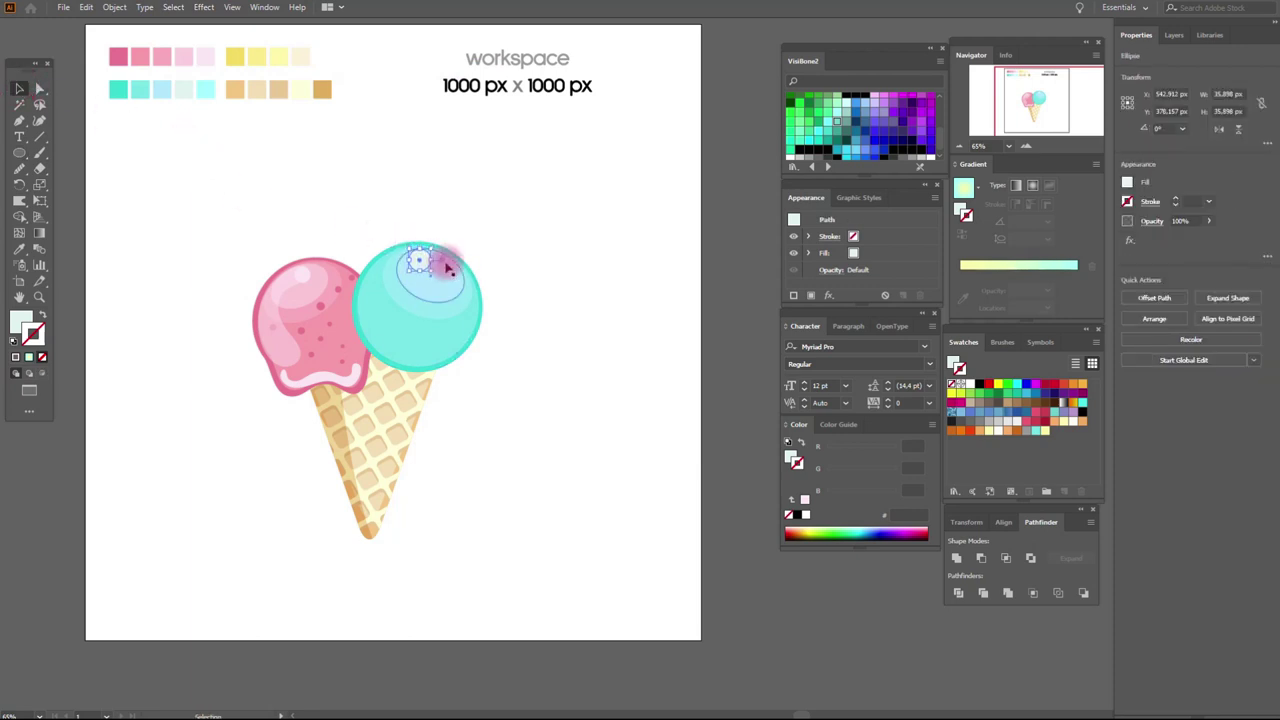
click(200, 210)
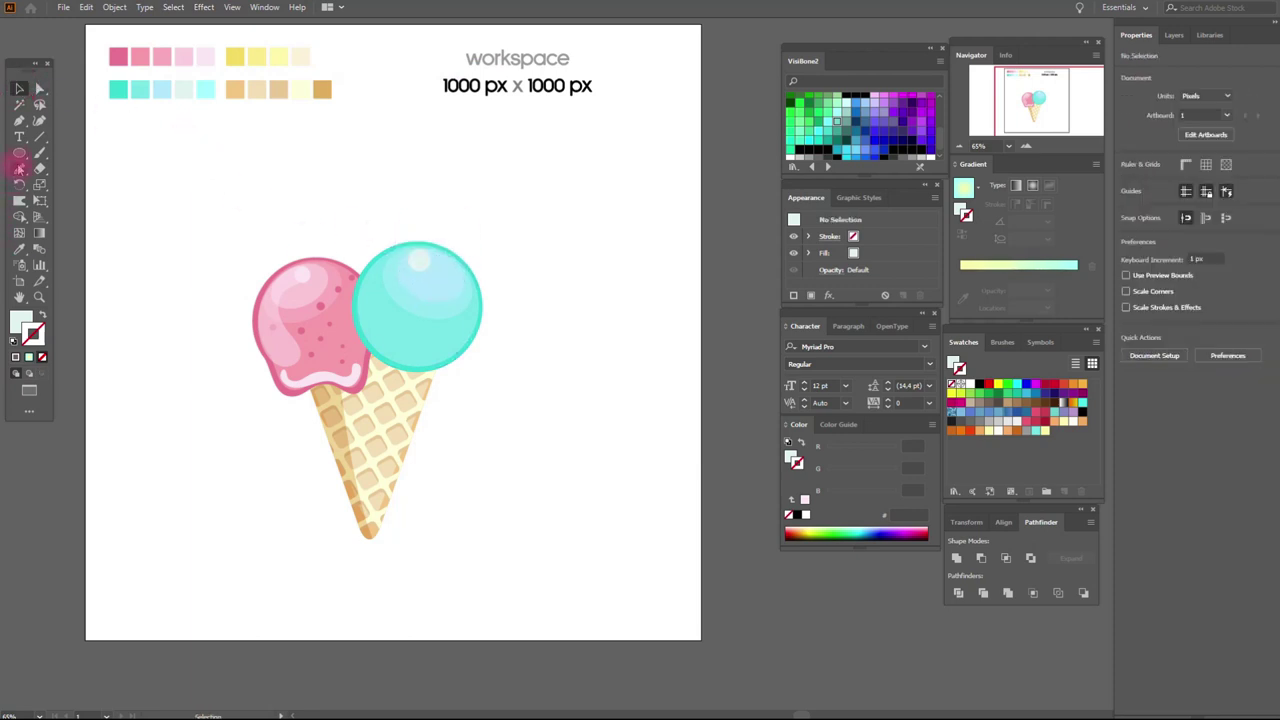
- Paint a pale crescent stroke along the teal scoop's lower edge and smooth it
click(20, 320)
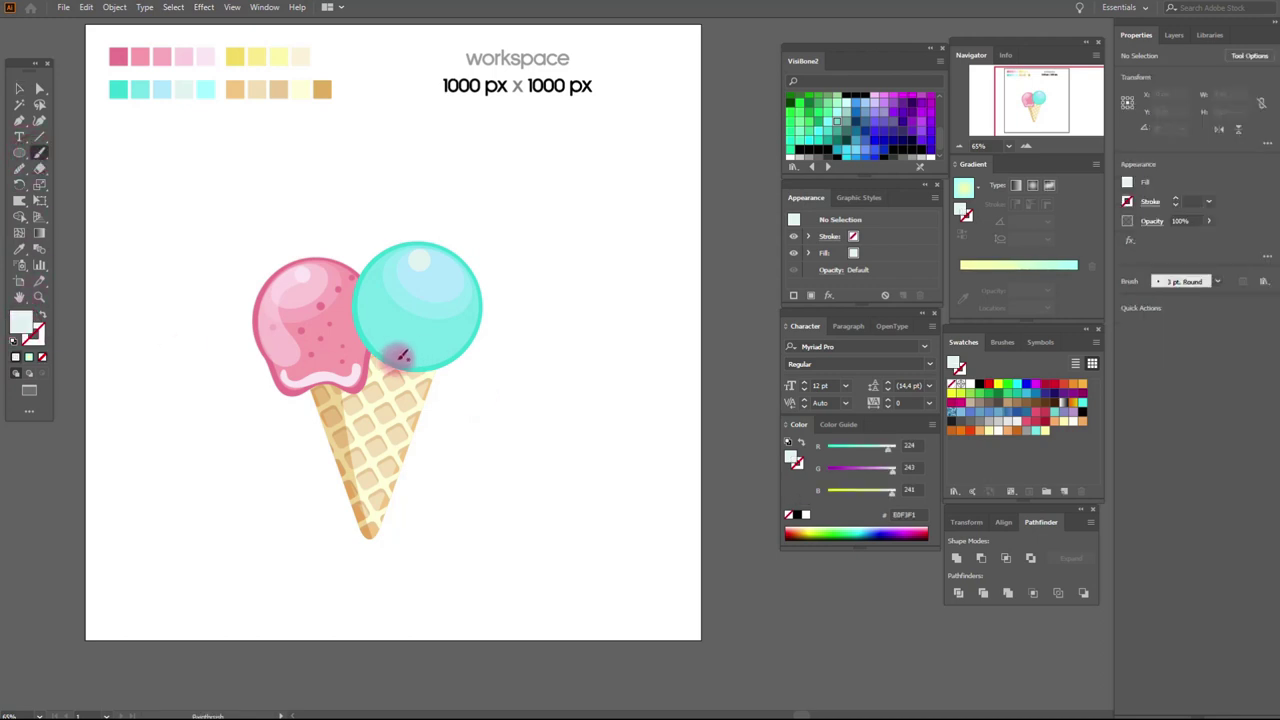
drag(413, 357, 463, 344)
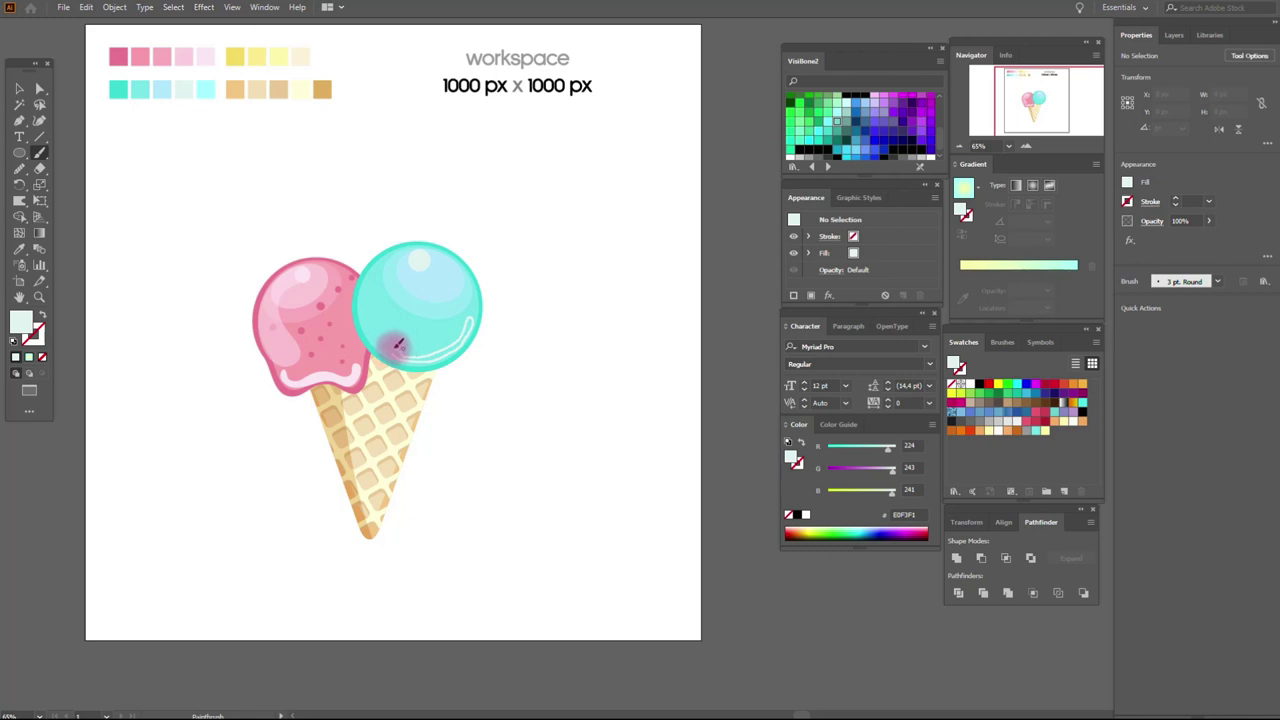
key(shift+x)
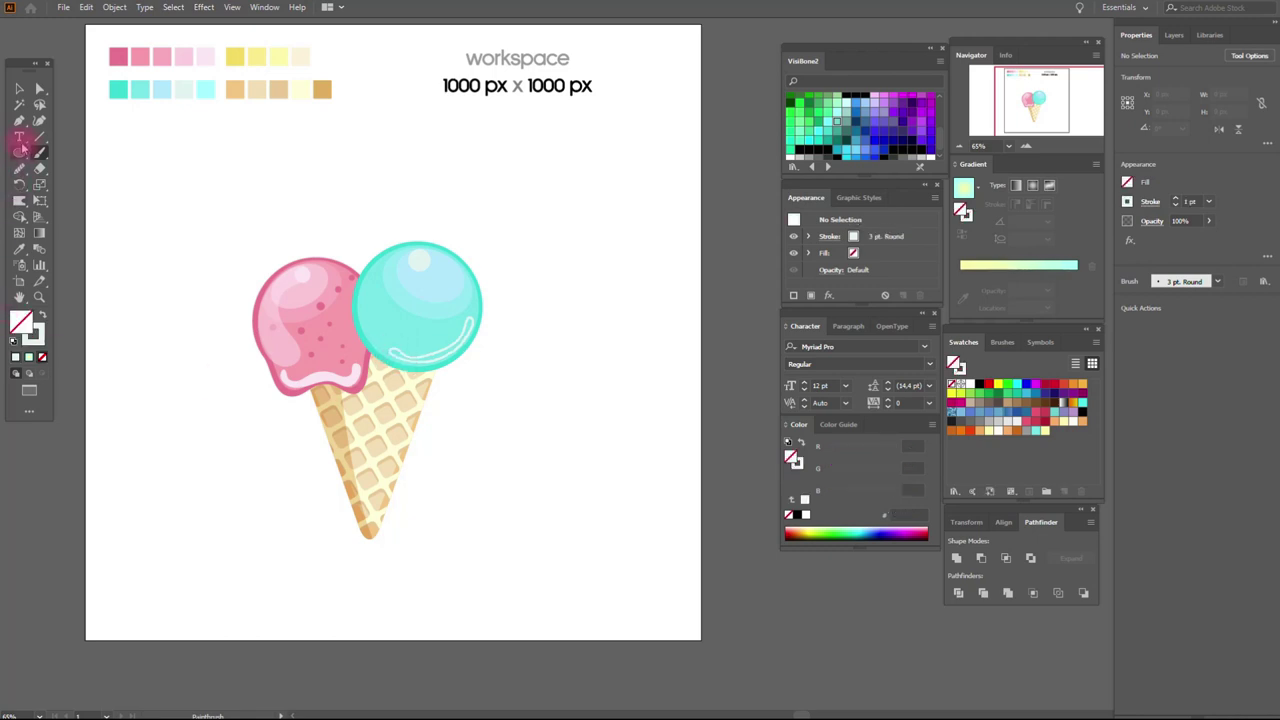
click(410, 350)
click(35, 330)
click(39, 186)
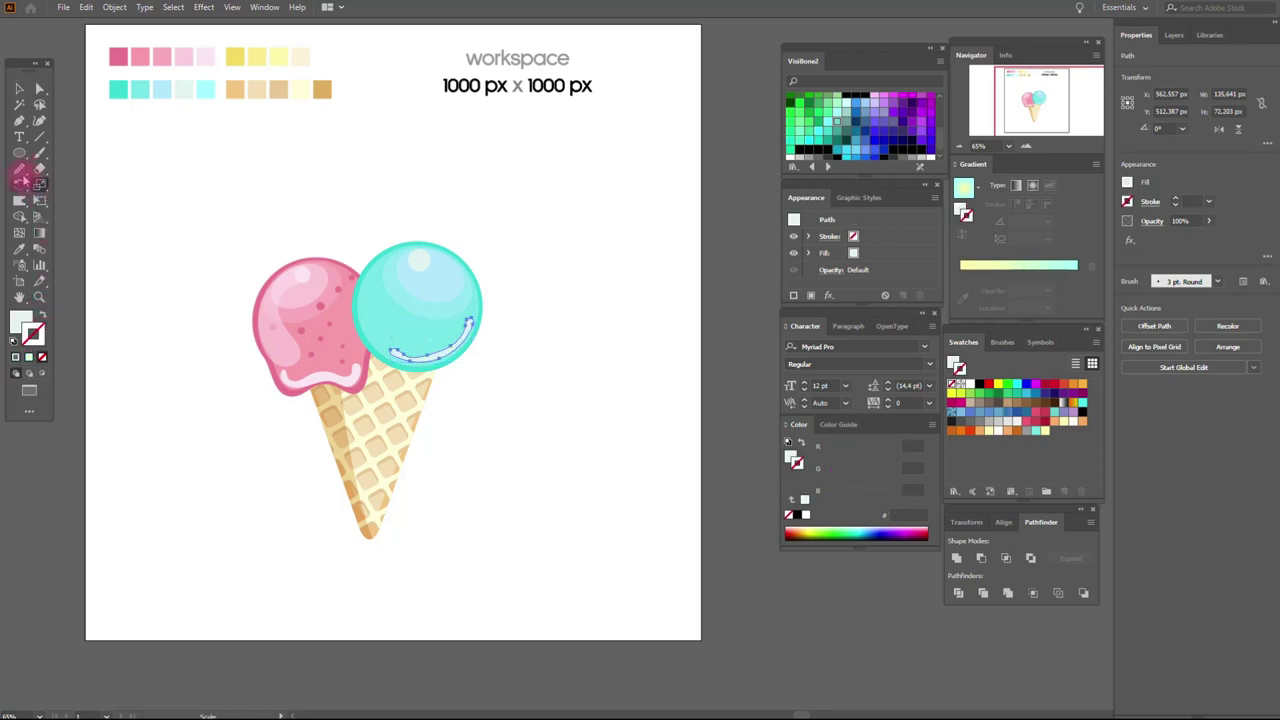
click(20, 168)
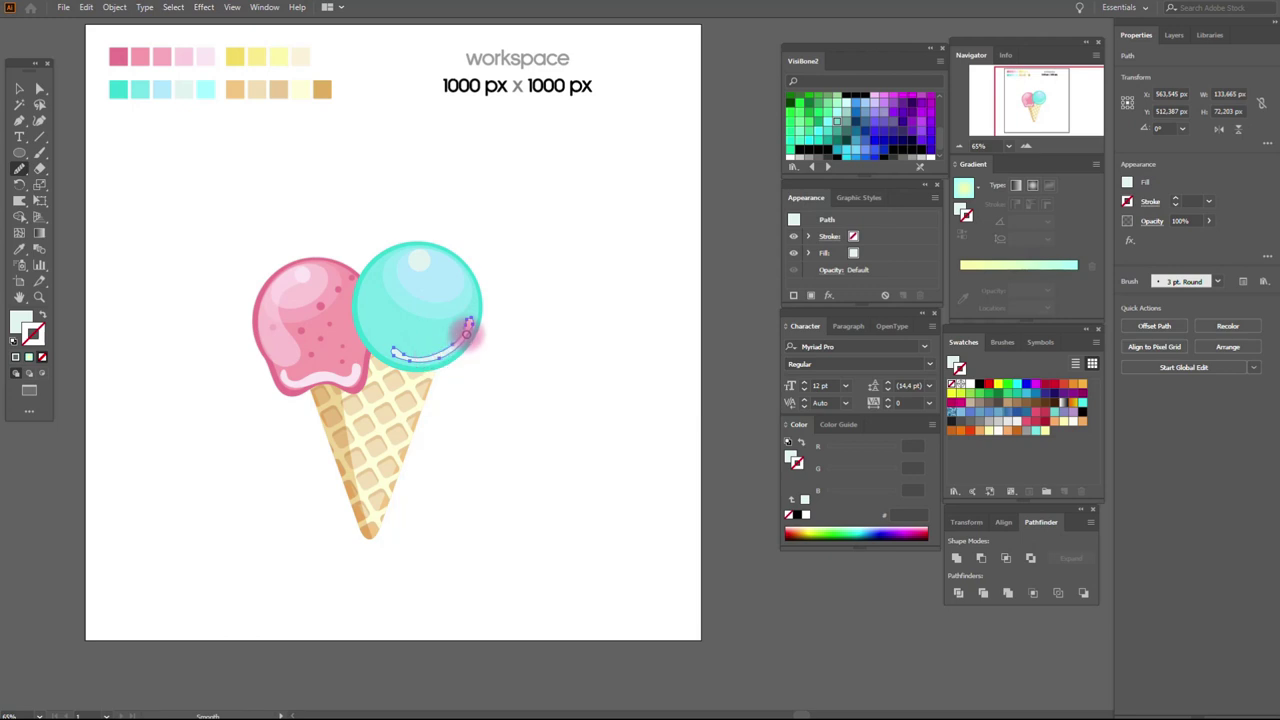
drag(474, 325, 416, 358)
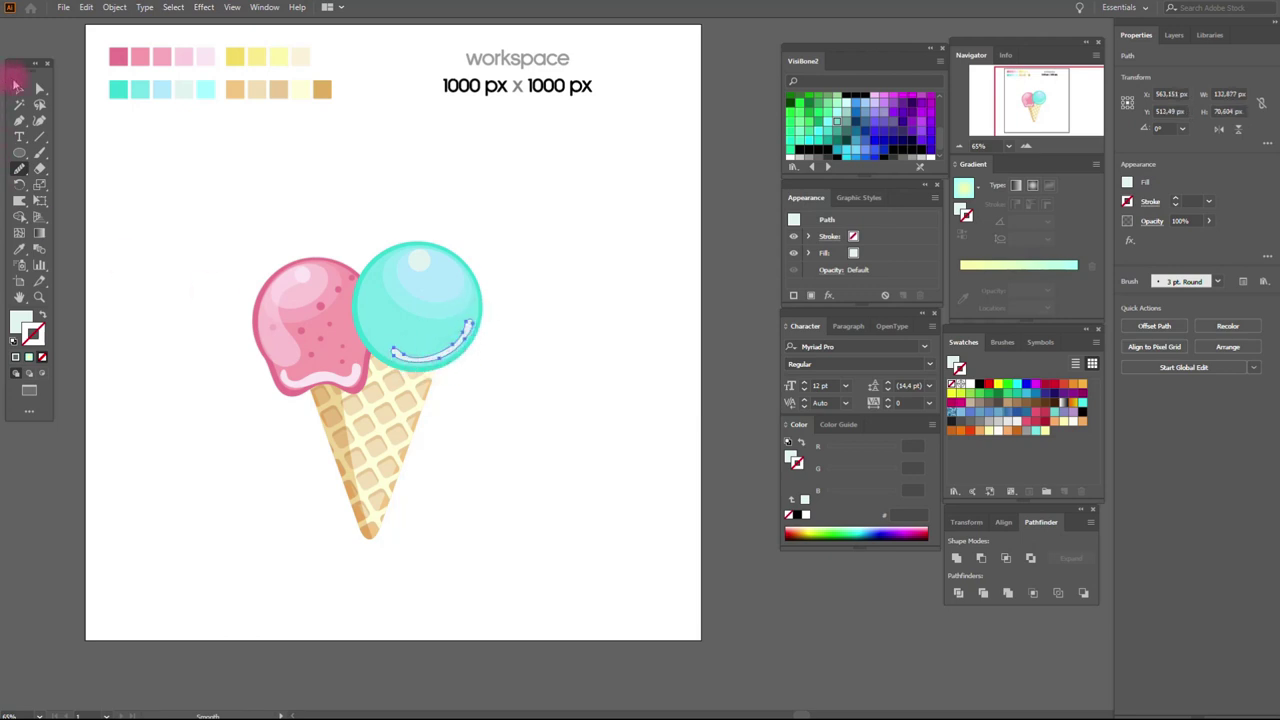
click(170, 165)
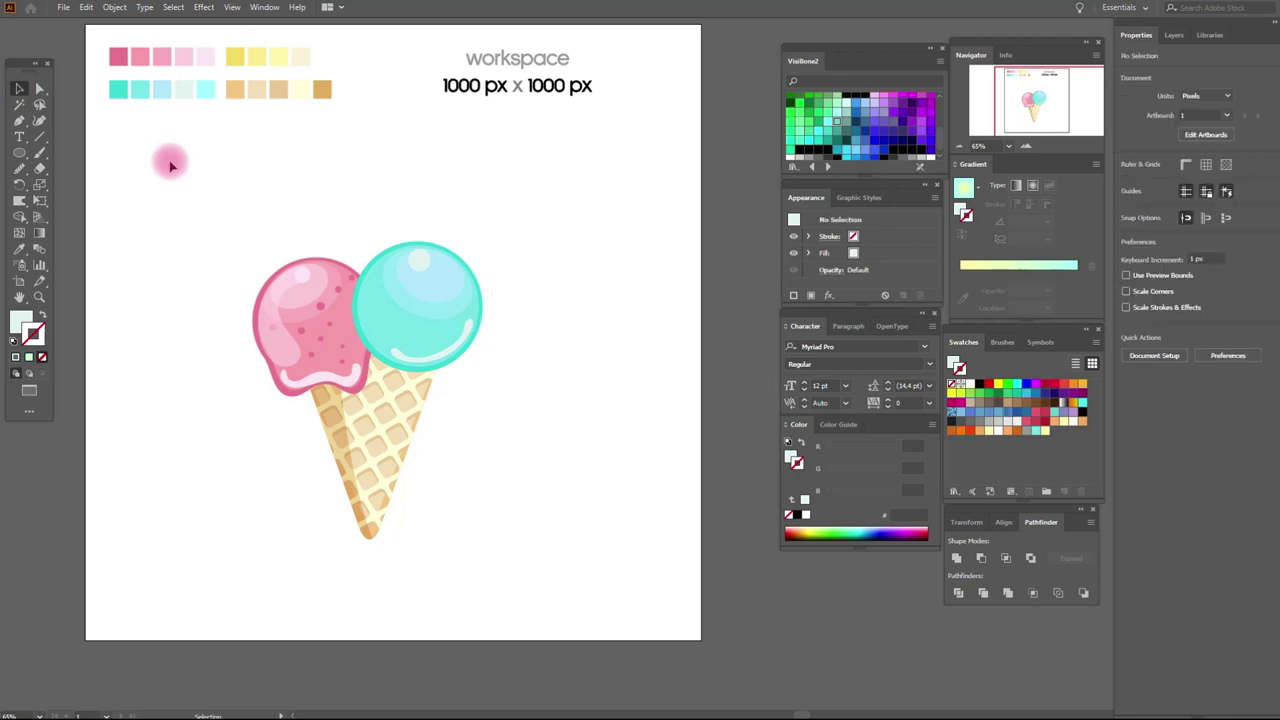
- Warp the teal scoop's top, right and bottom edges into an uneven hand-made outline
click(412, 245)
key(shift+r)
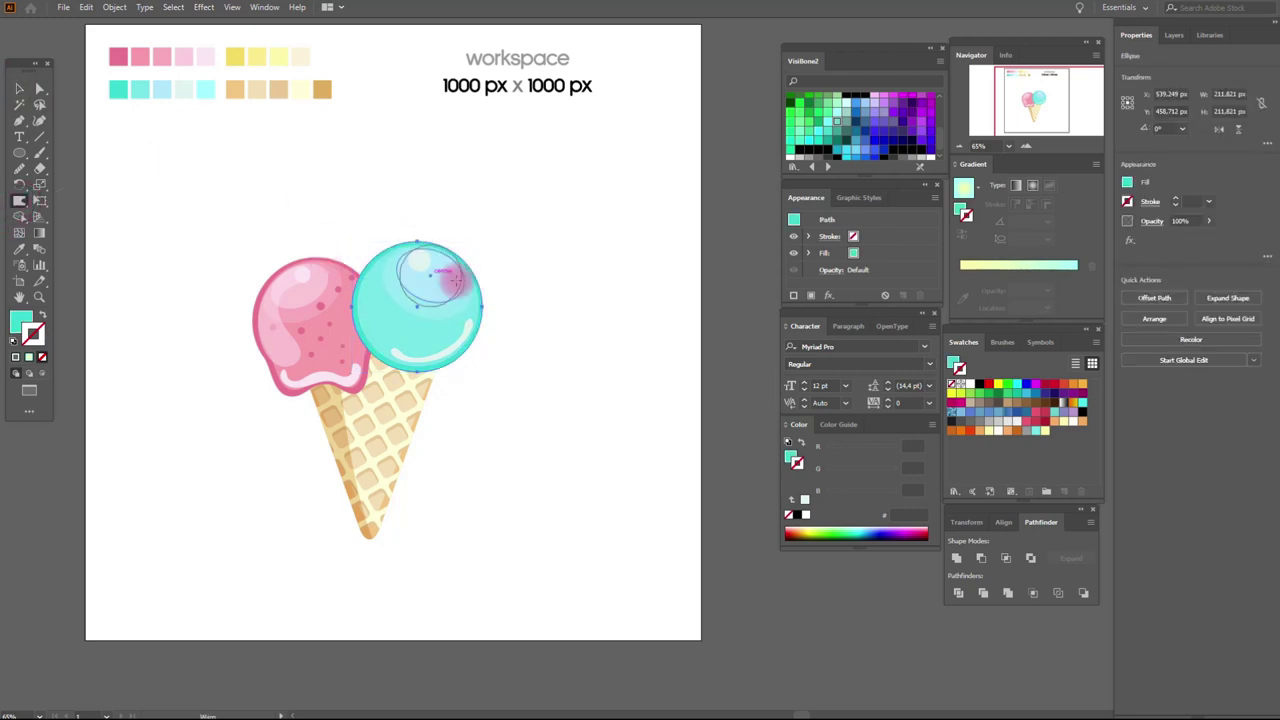
drag(422, 248, 366, 266)
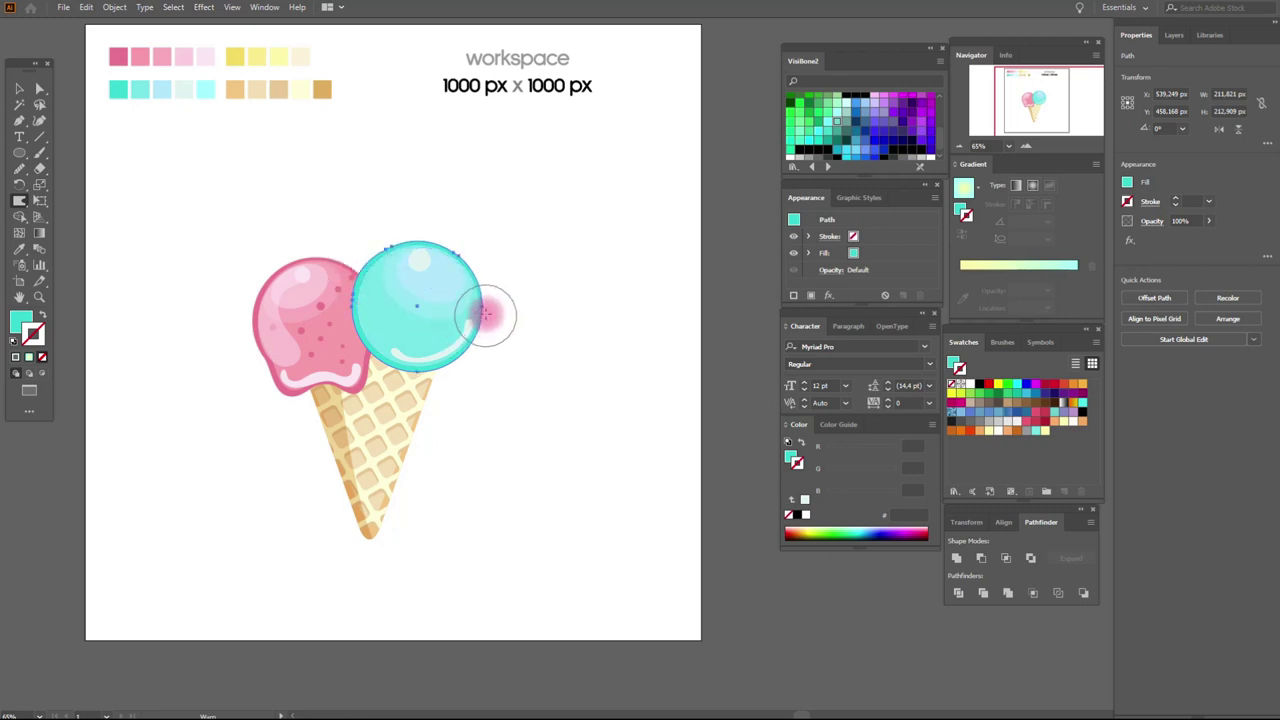
drag(489, 316, 386, 342)
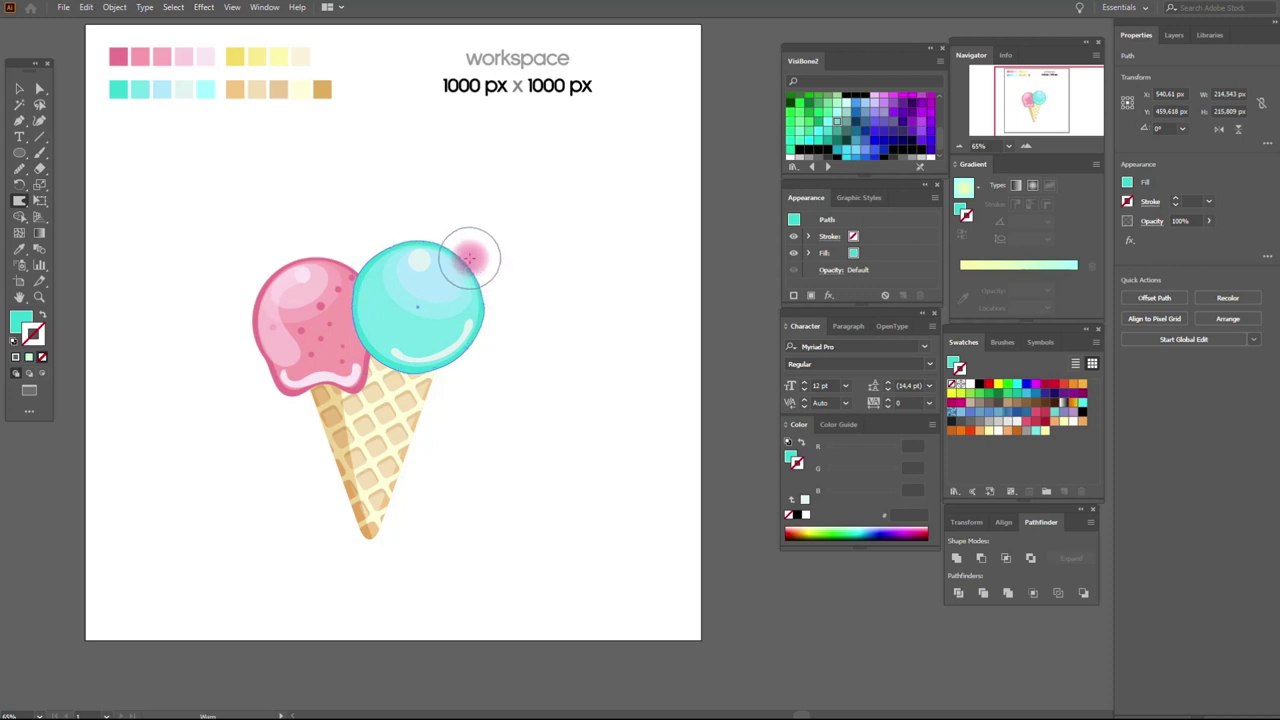
drag(392, 229, 389, 233)
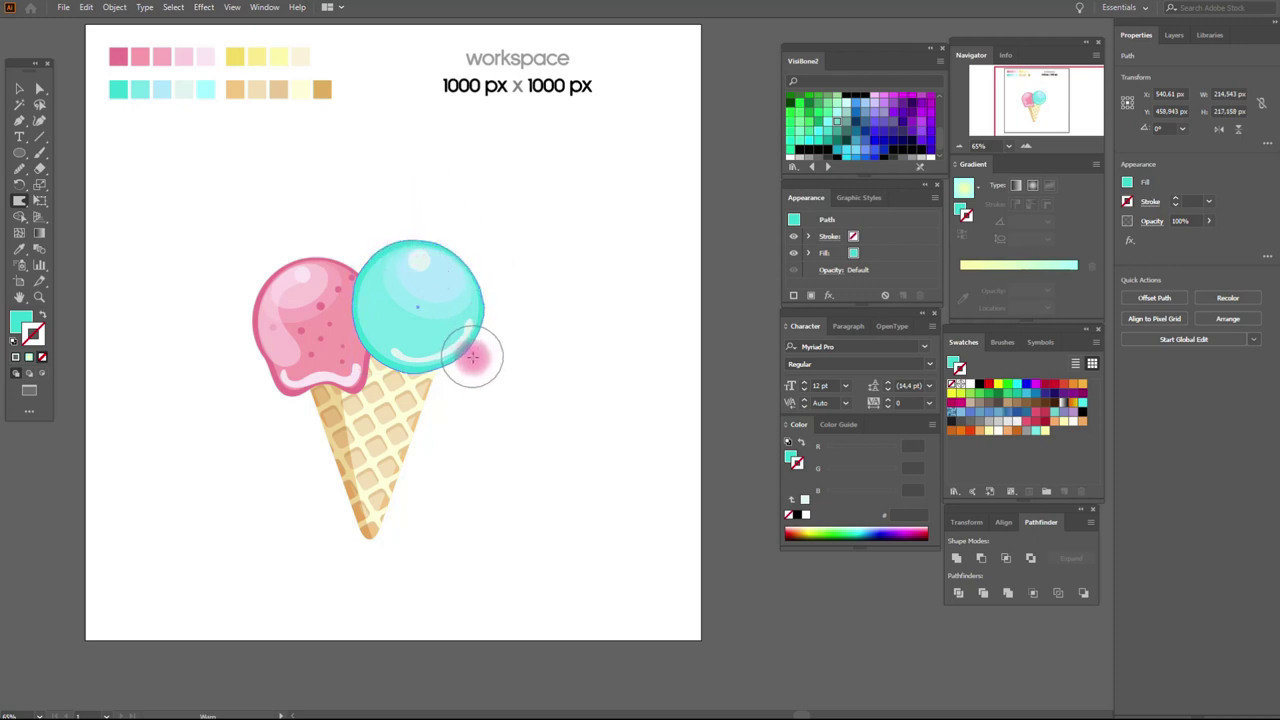
drag(473, 357, 470, 352)
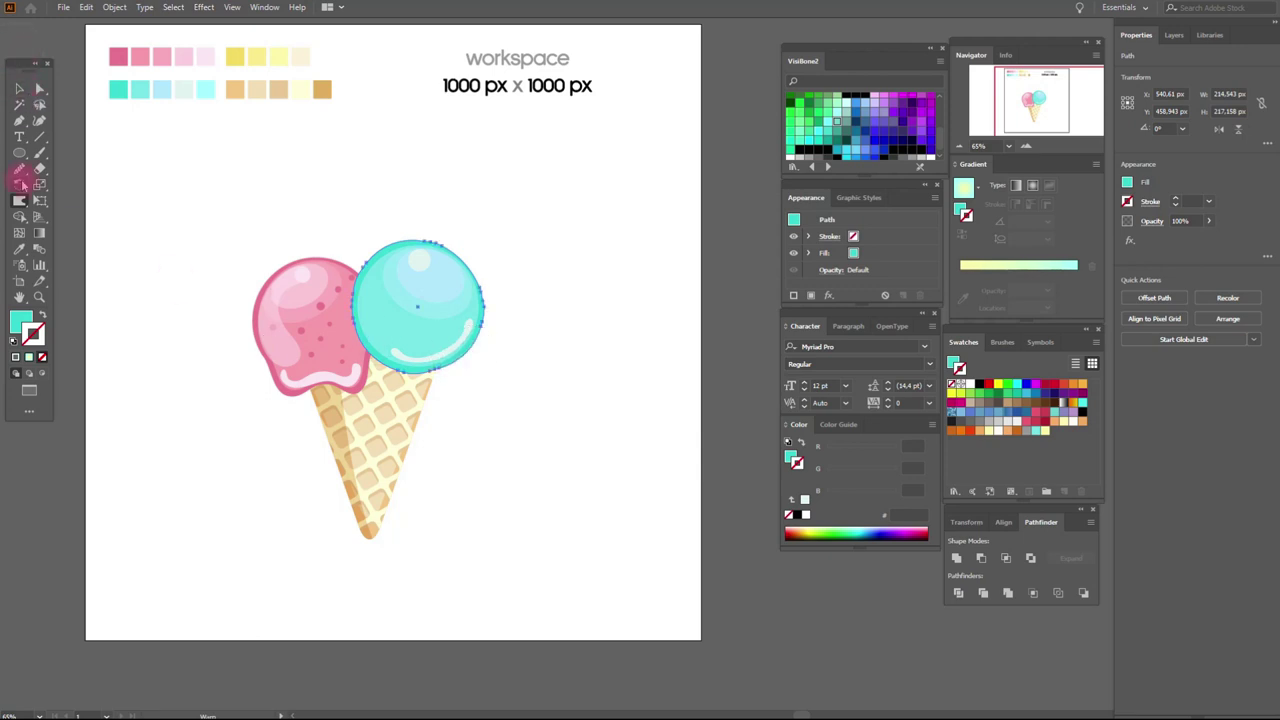
mouse_move(453, 284)
mouse_down()
mouse_move(437, 366)
mouse_move(372, 265)
mouse_move(440, 255)
mouse_up()
- Draw small teal dots and a small highlight ellipse on the turquoise scoop
click(234, 179)
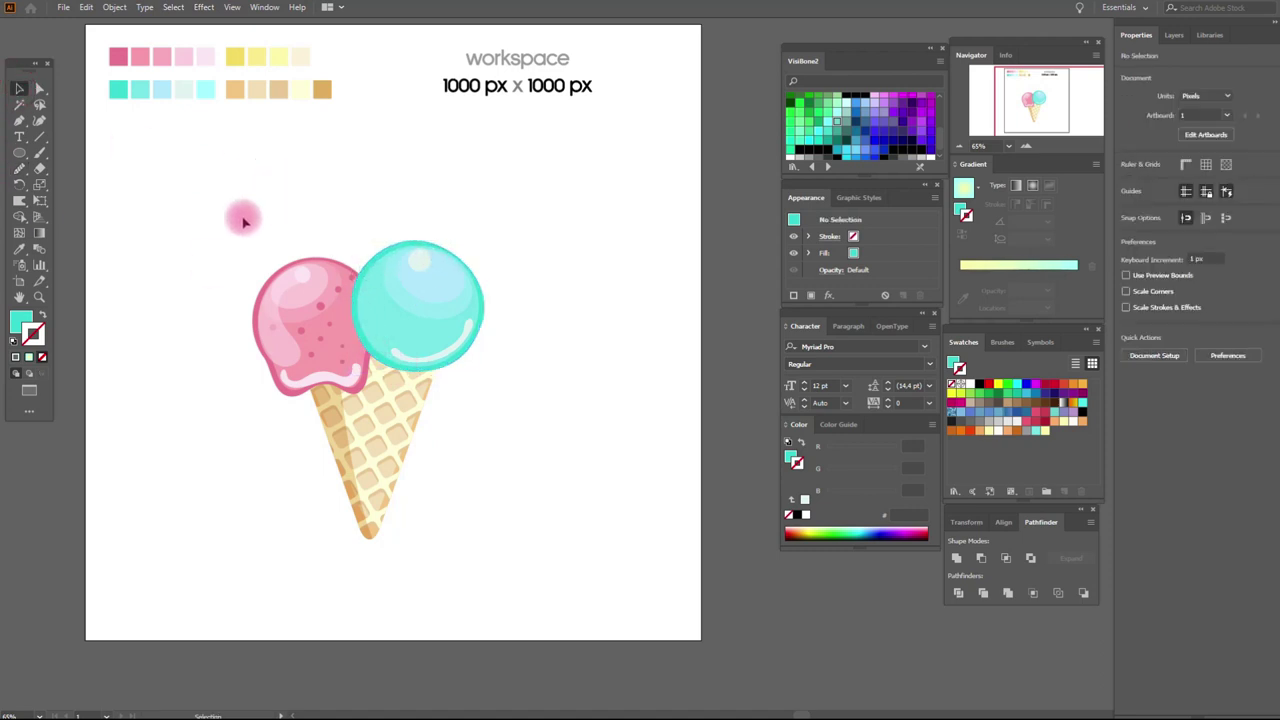
click(18, 249)
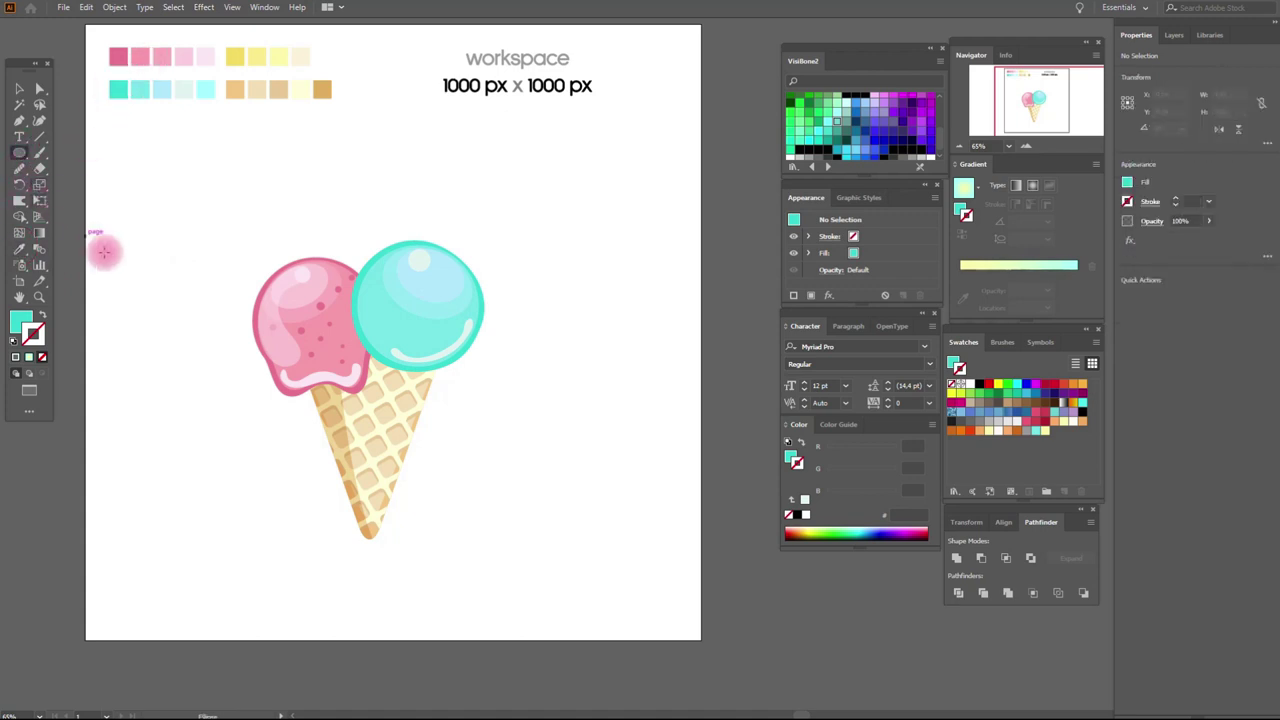
drag(367, 272, 399, 328)
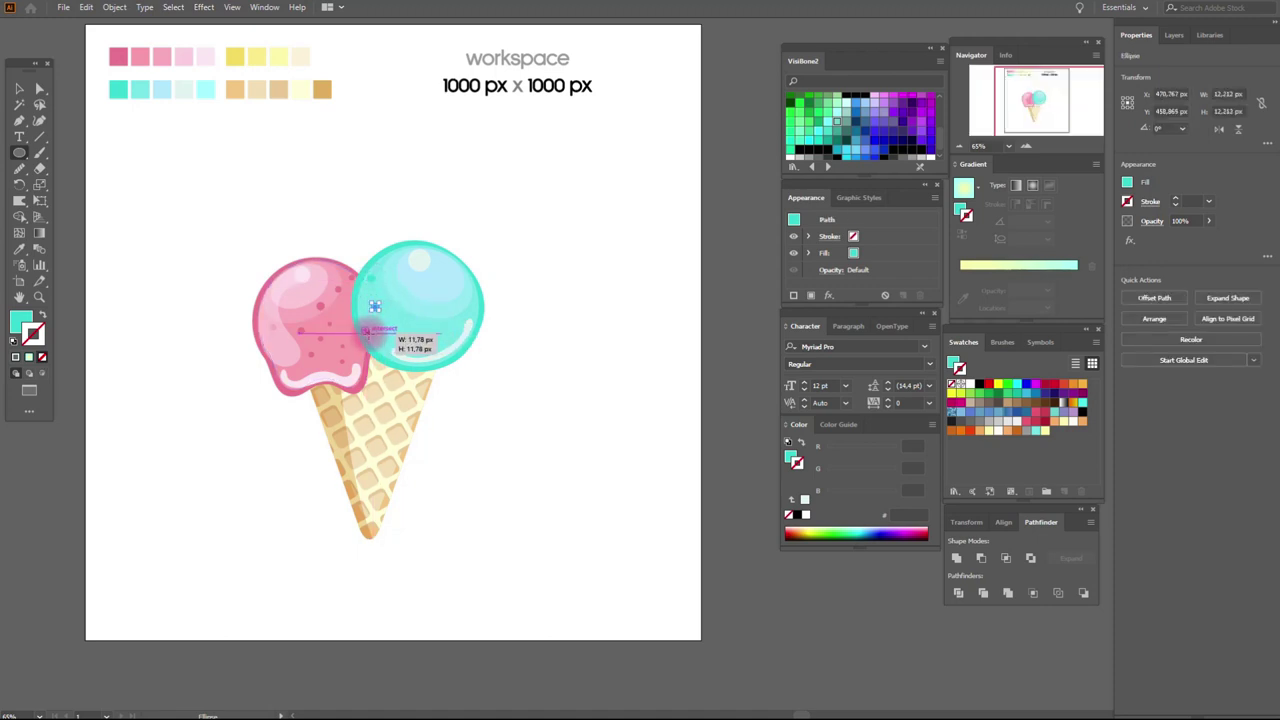
mouse_move(367, 328)
mouse_down()
mouse_move(450, 335)
mouse_move(451, 304)
mouse_up()
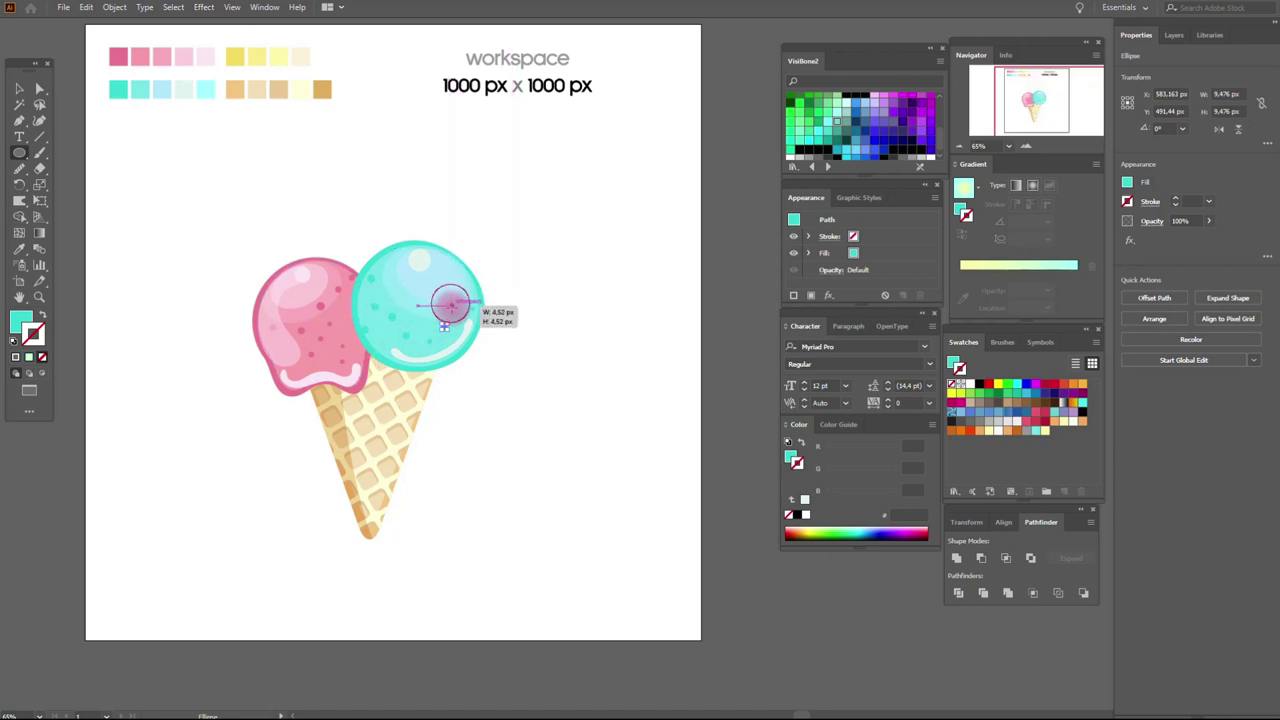
drag(450, 302, 401, 289)
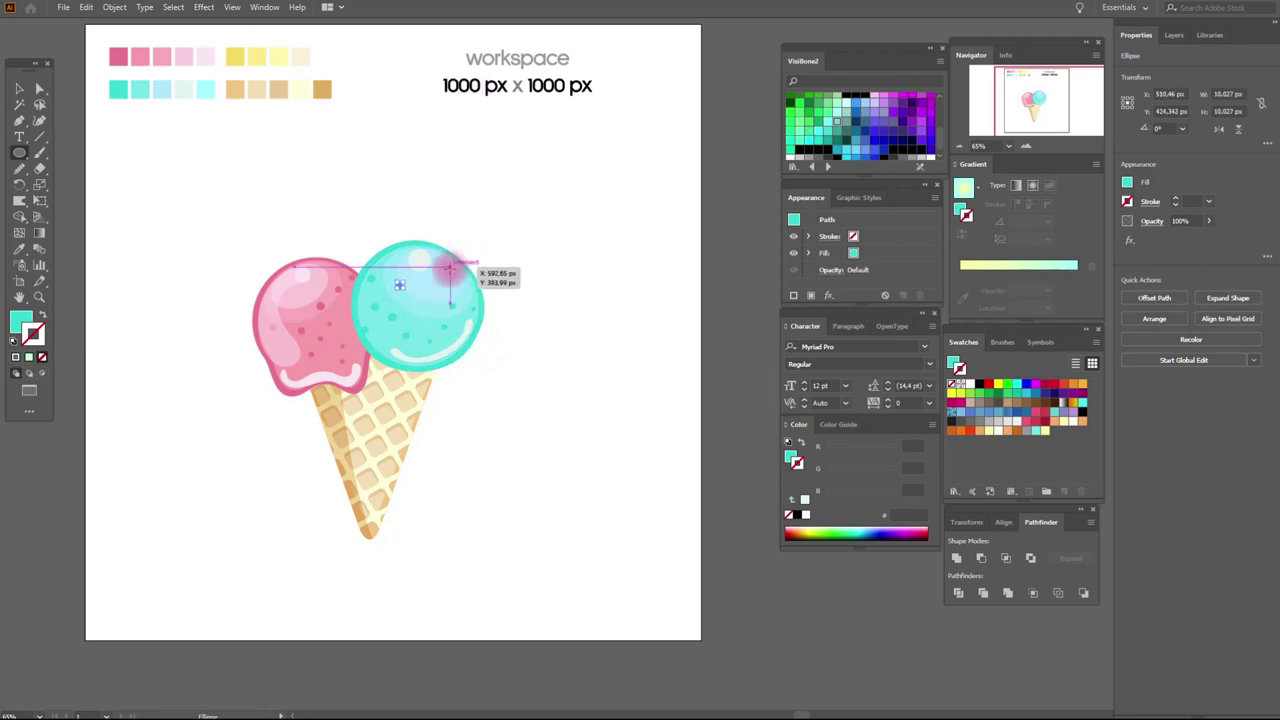
drag(449, 266, 456, 273)
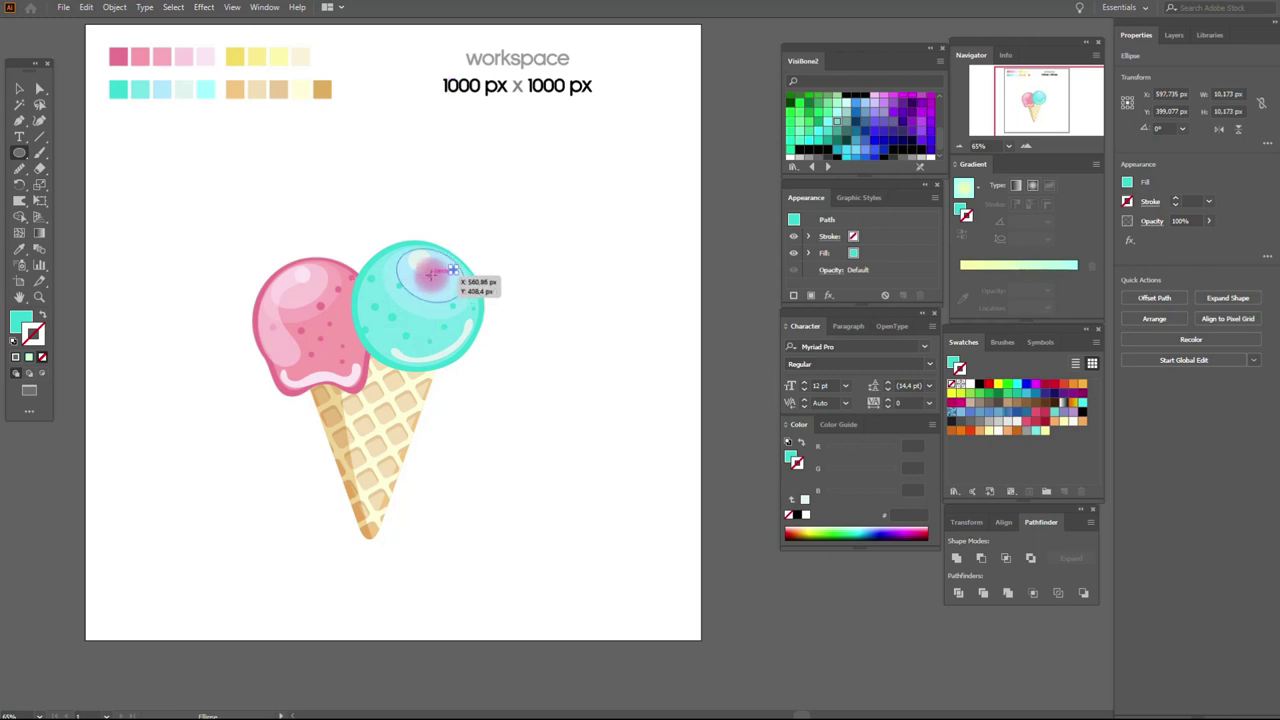
- Bring the teal scoop's highlights and dots to the front
click(428, 286)
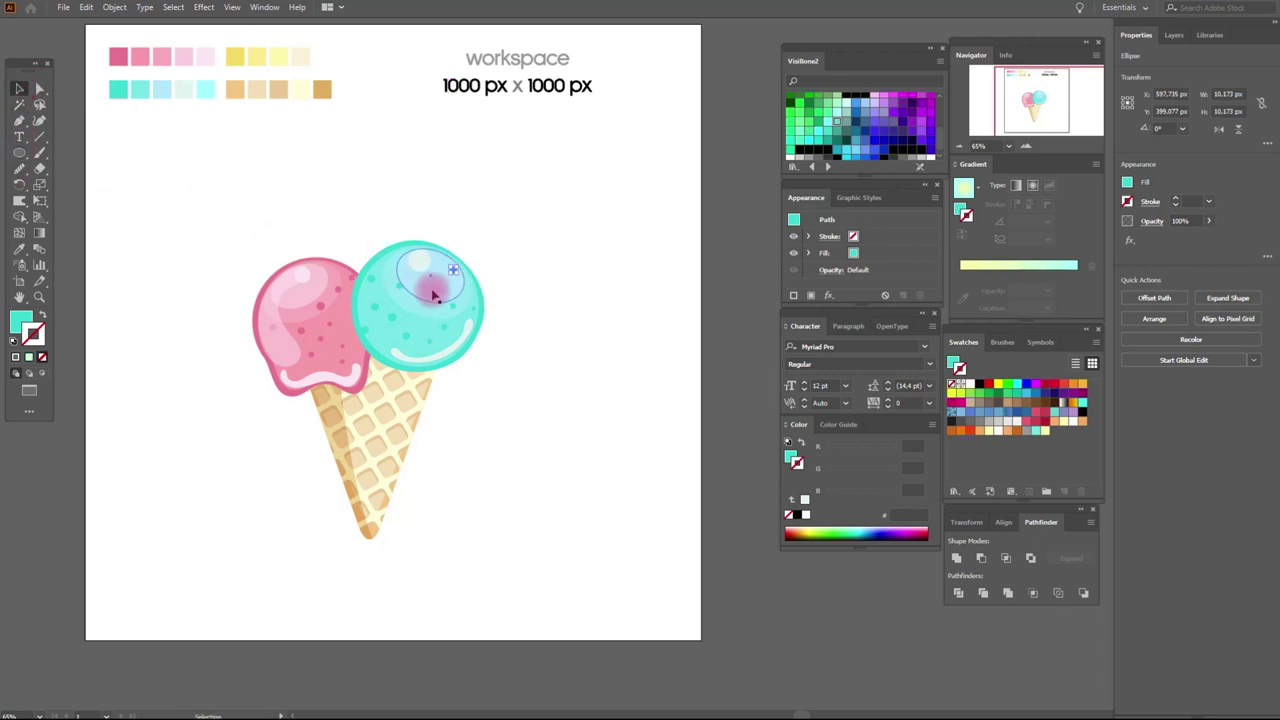
shift+click(422, 311)
right_click(422, 311)
mouse_move(460, 519)
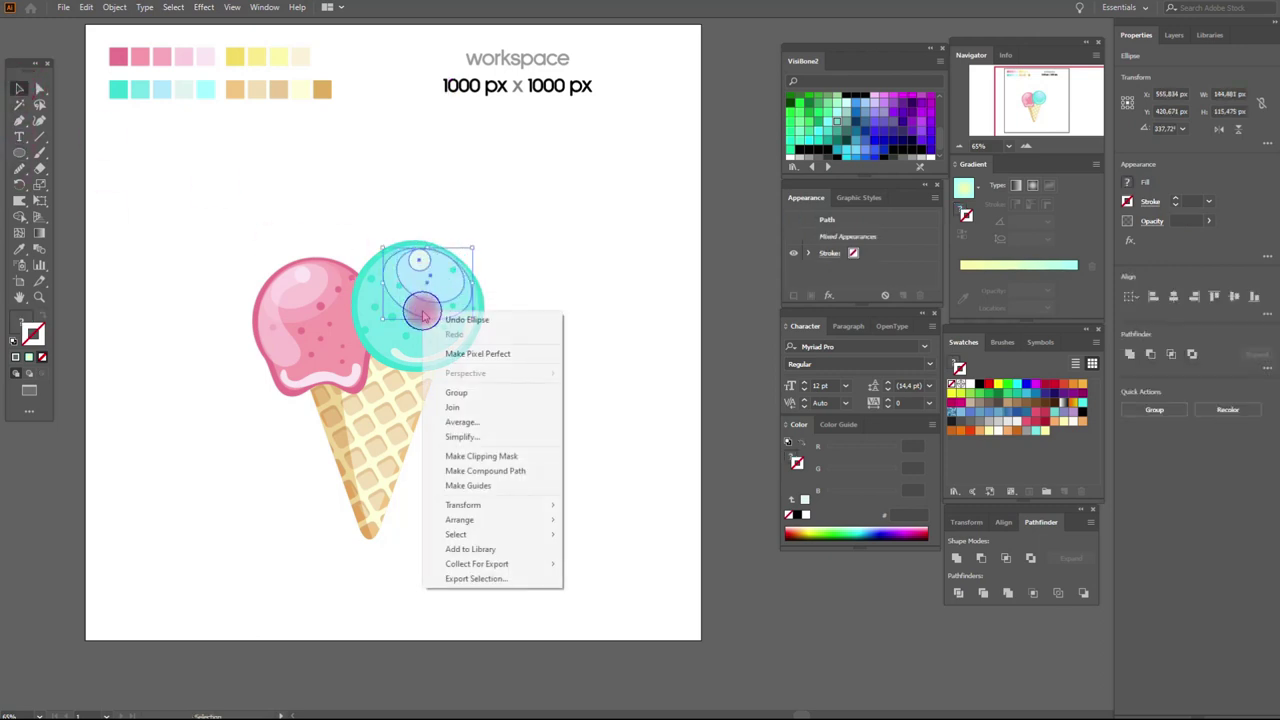
click(625, 519)
click(646, 494)
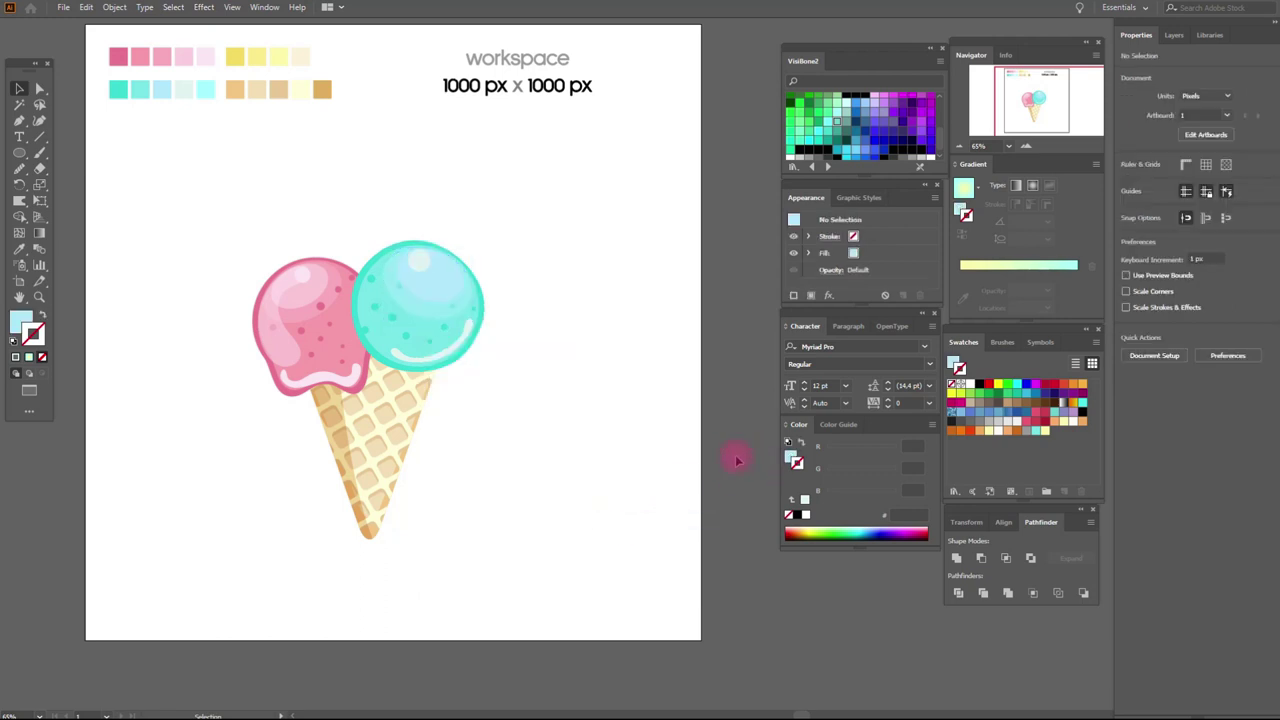
drag(382, 204, 508, 431)
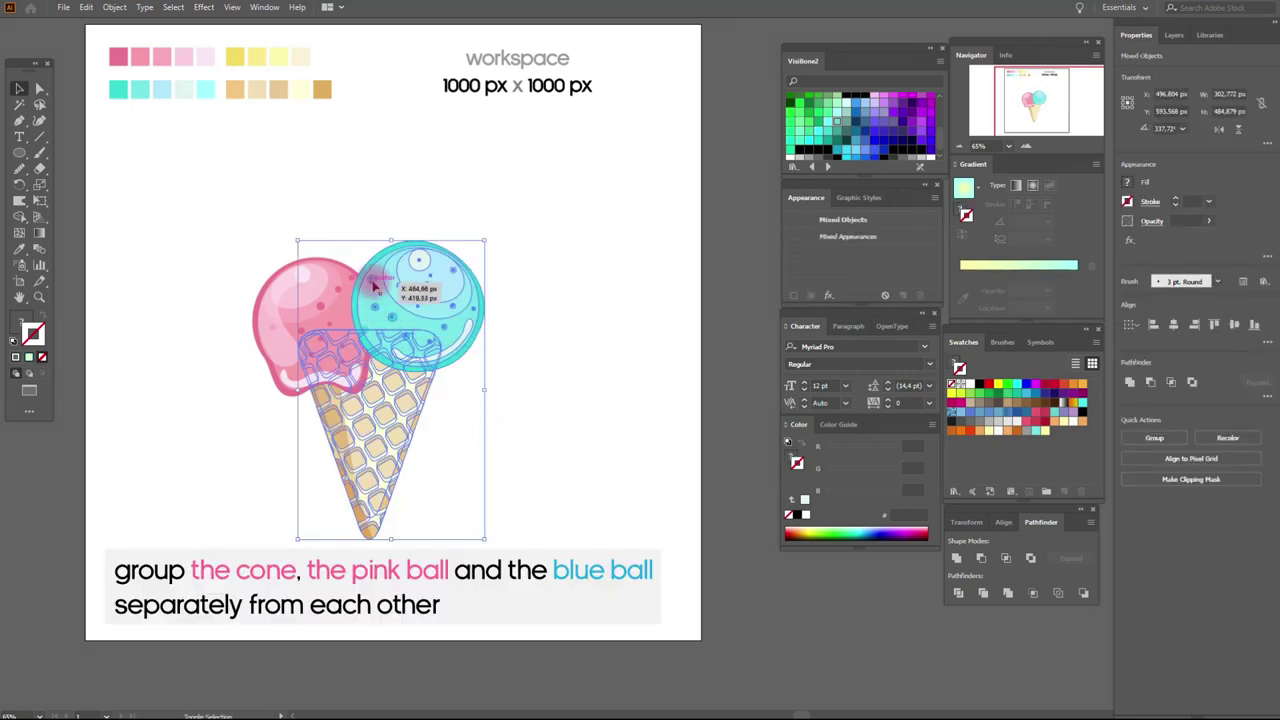
- Send the cone behind both scoops and group the teal scoop's shapes
right_click(486, 420)
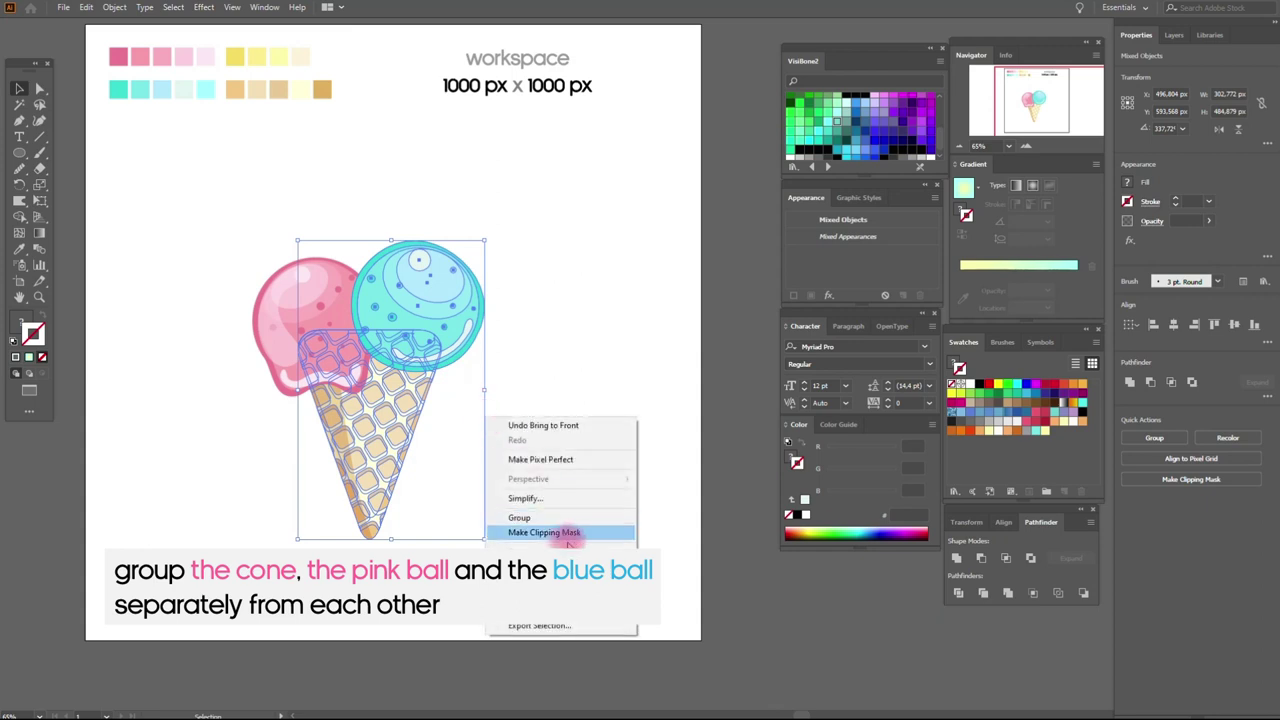
click(718, 612)
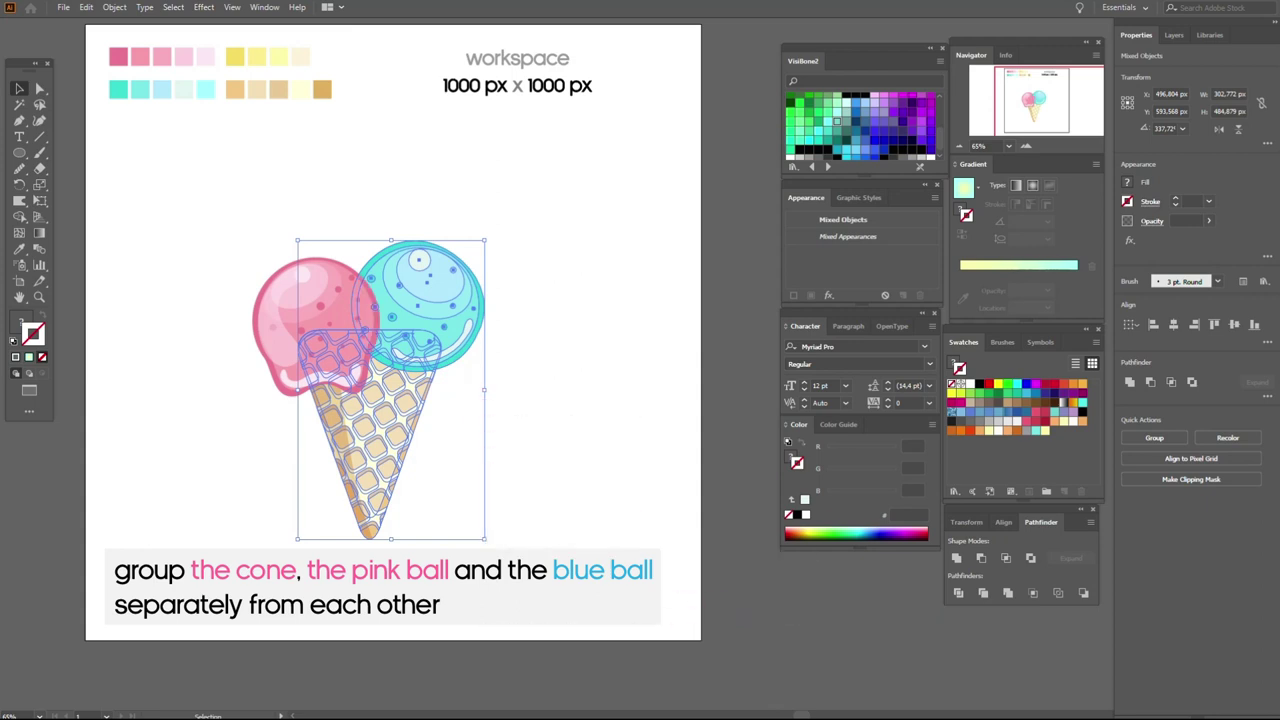
drag(434, 530, 318, 330)
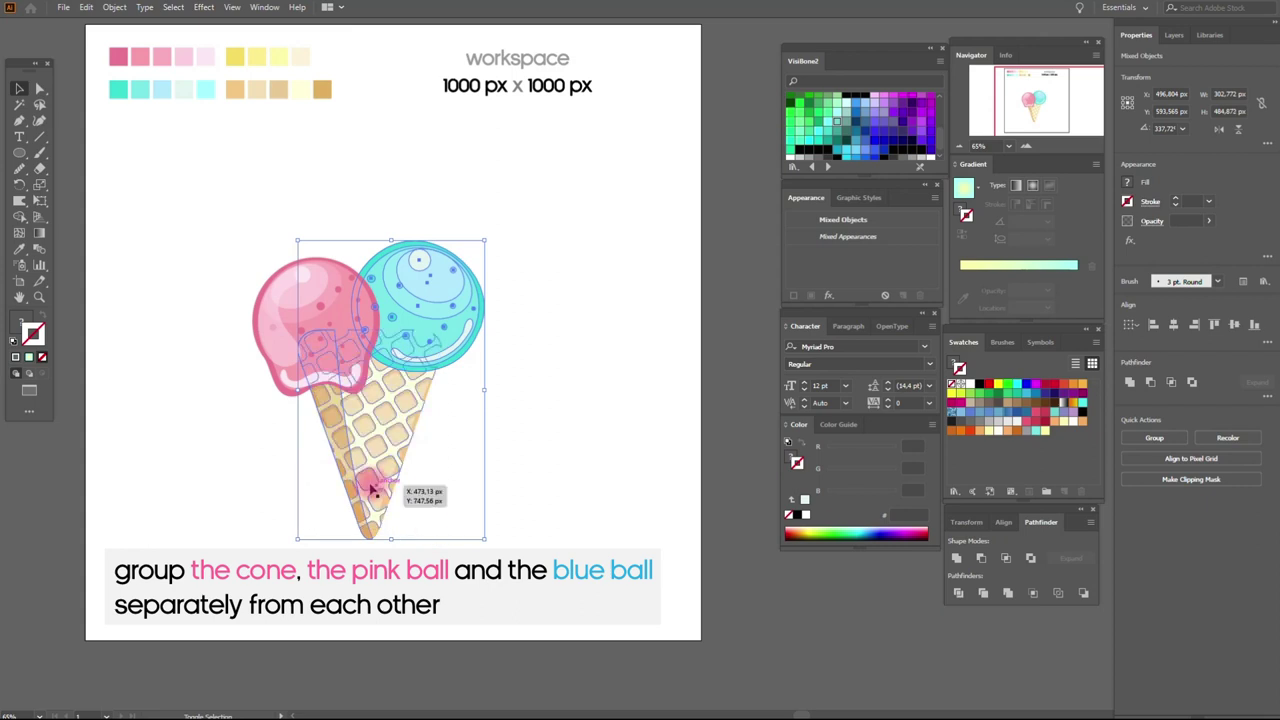
right_click(491, 328)
click(525, 409)
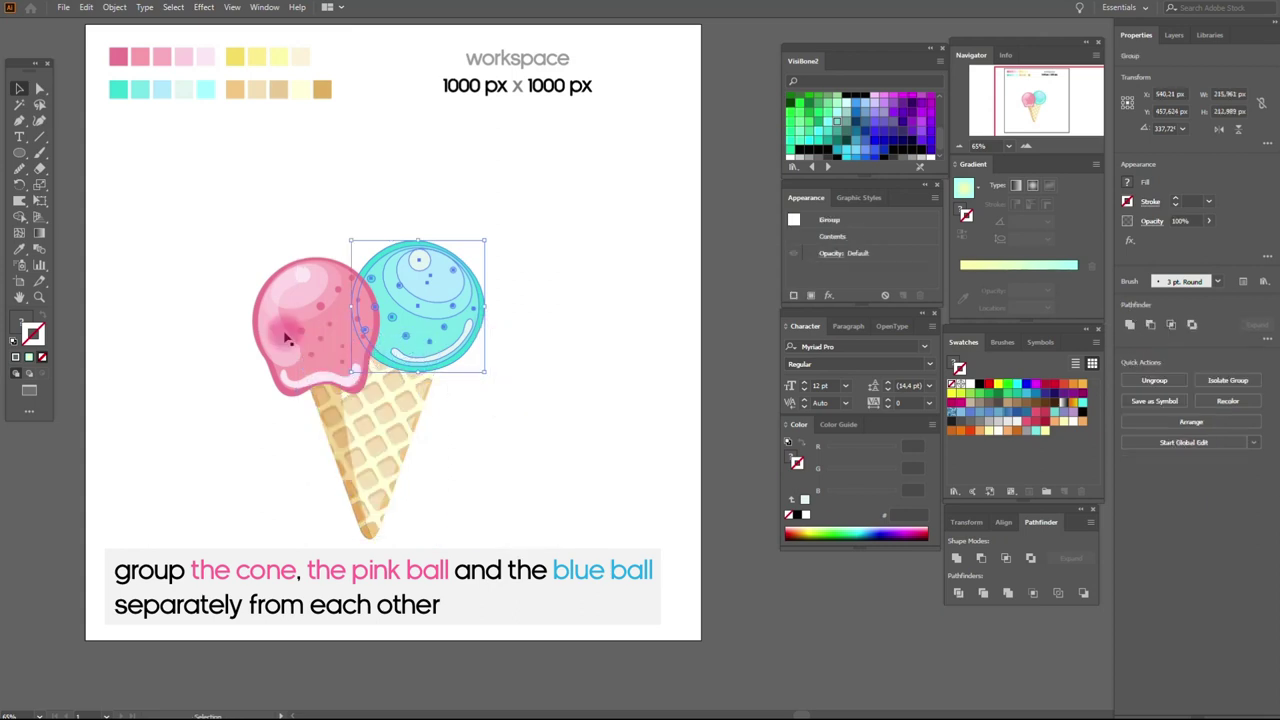
- Group the pink scoop's shapes into a separate group
click(290, 320)
drag(198, 222, 338, 330)
drag(398, 376, 412, 412)
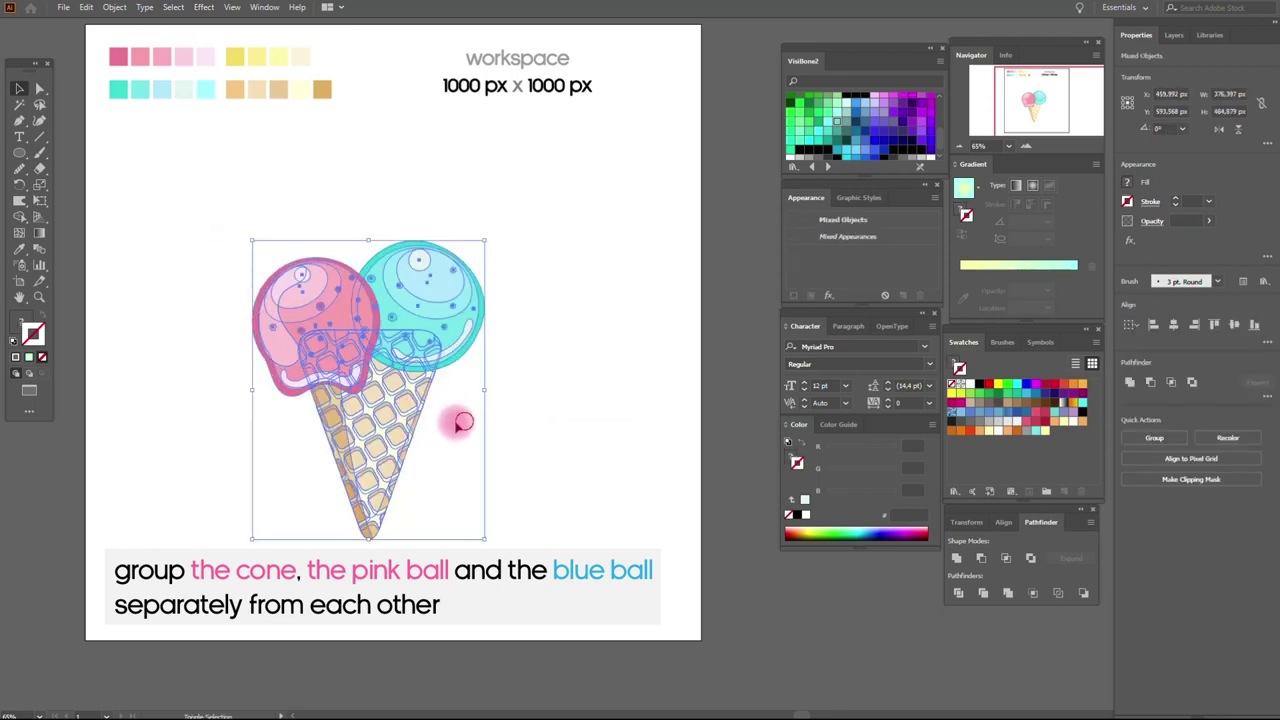
click(338, 326)
right_click(338, 326)
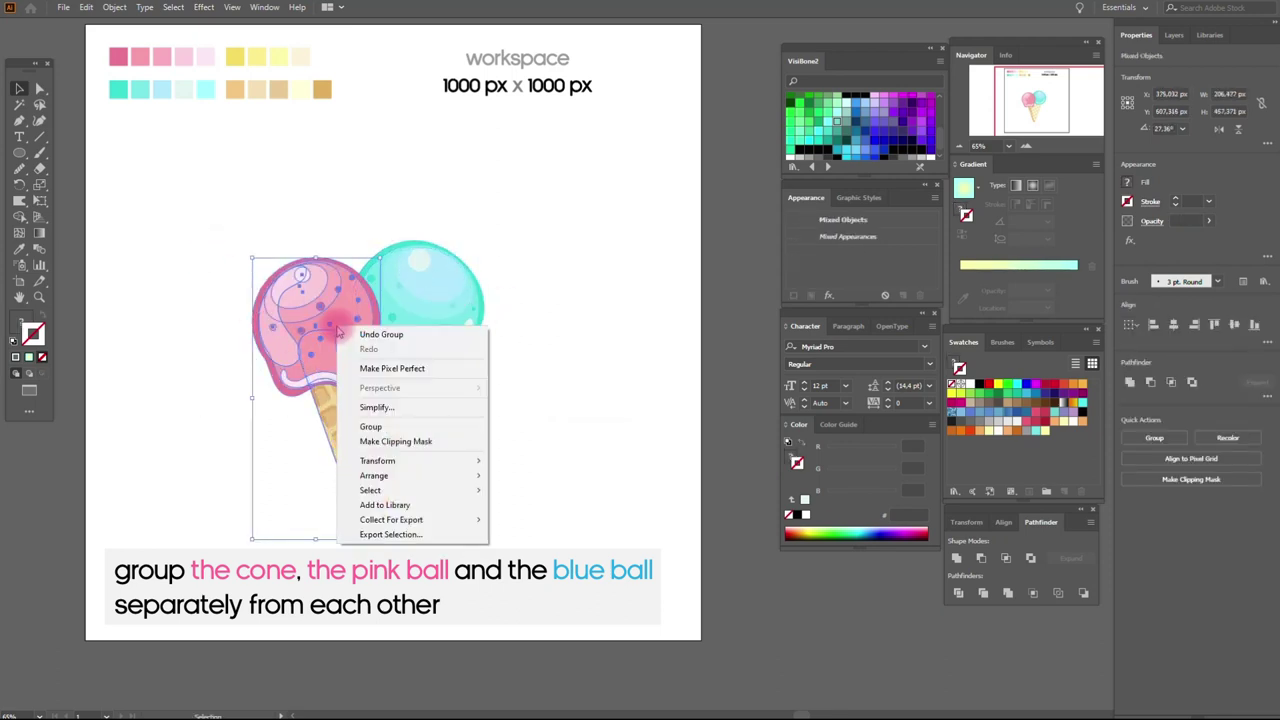
click(330, 428)
right_click(372, 352)
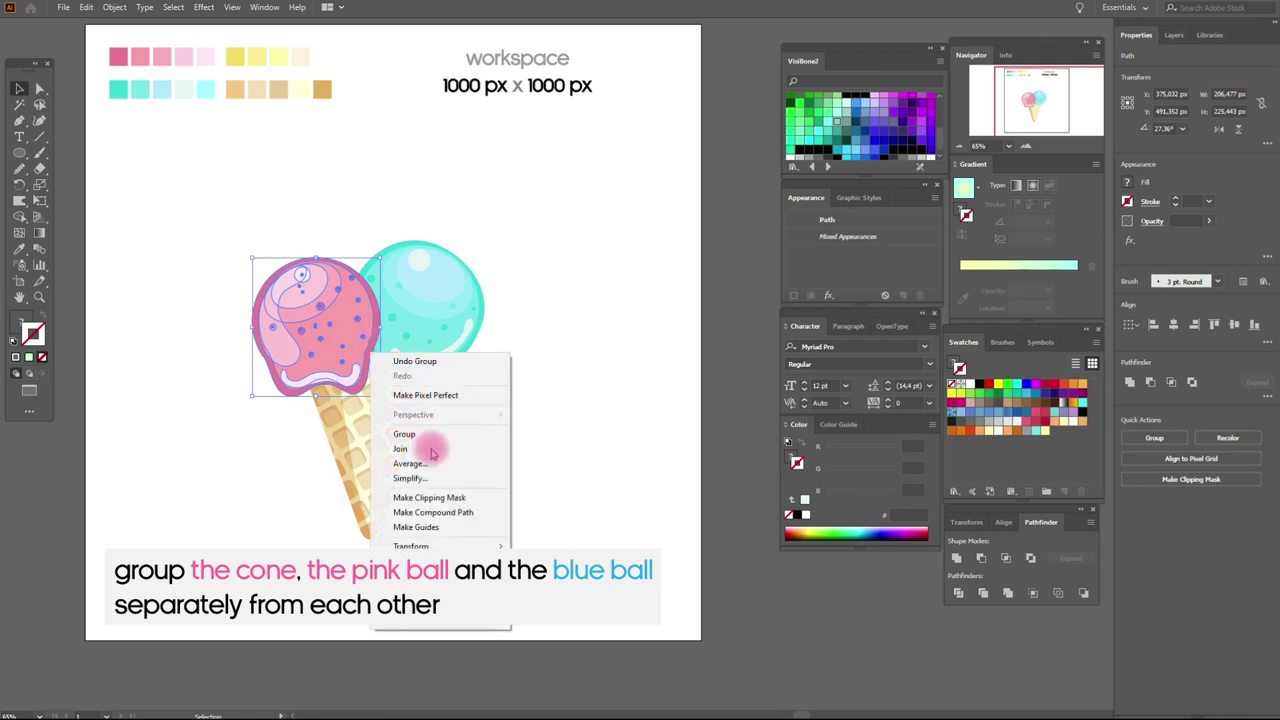
click(430, 434)
click(538, 427)
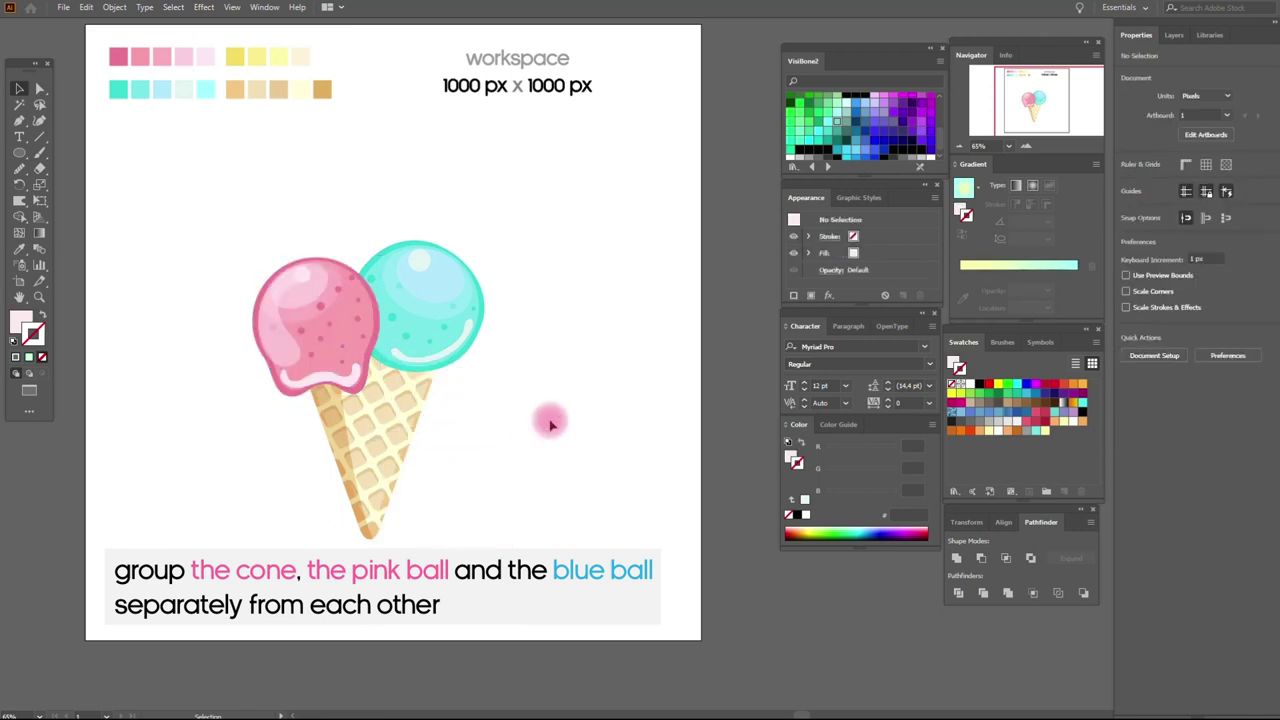
click(474, 298)
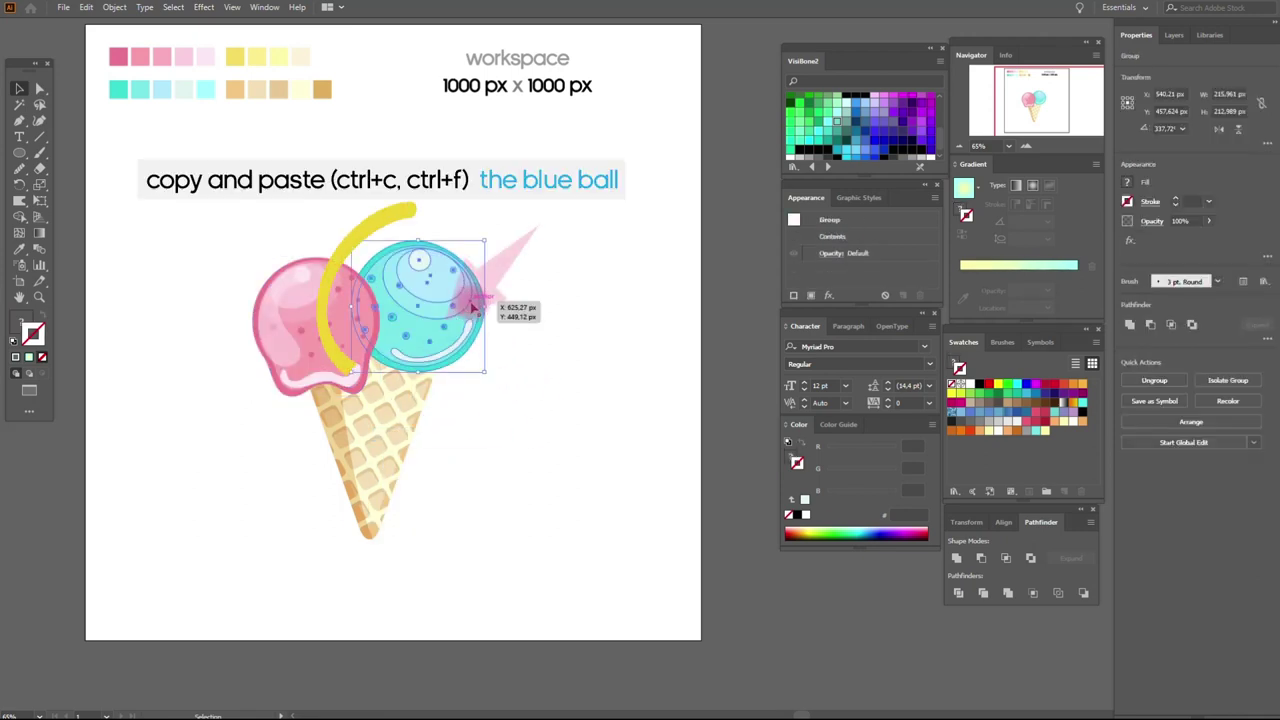
- Duplicate the teal scoop in place and move the copy up-left atop the cone
key(ctrl+c)
key(ctrl+f)
mouse_move(475, 300)
mouse_down()
mouse_move(693, 360)
mouse_move(368, 272)
mouse_move(363, 251)
mouse_up()
mouse_move(447, 250)
mouse_down()
mouse_move(440, 215)
mouse_move(432, 228)
mouse_up()
- Send the new top scoop backward behind the others and nudge it up-left
right_click(430, 234)
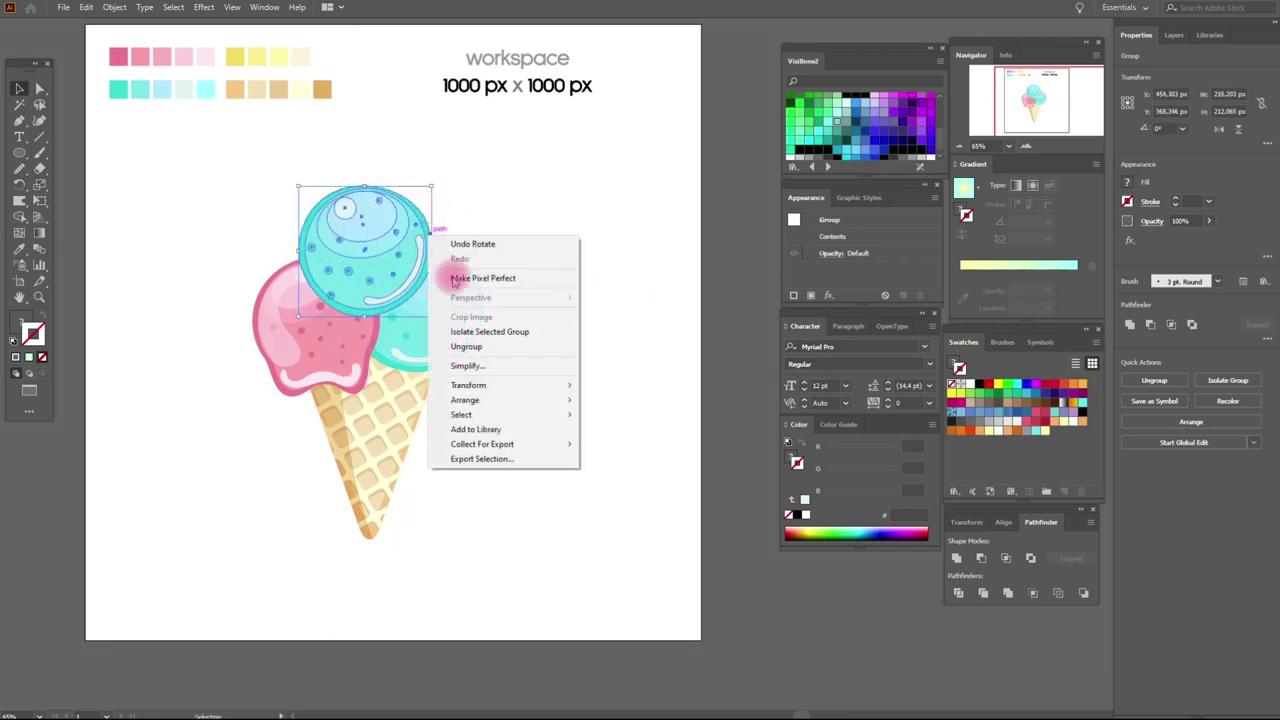
click(608, 444)
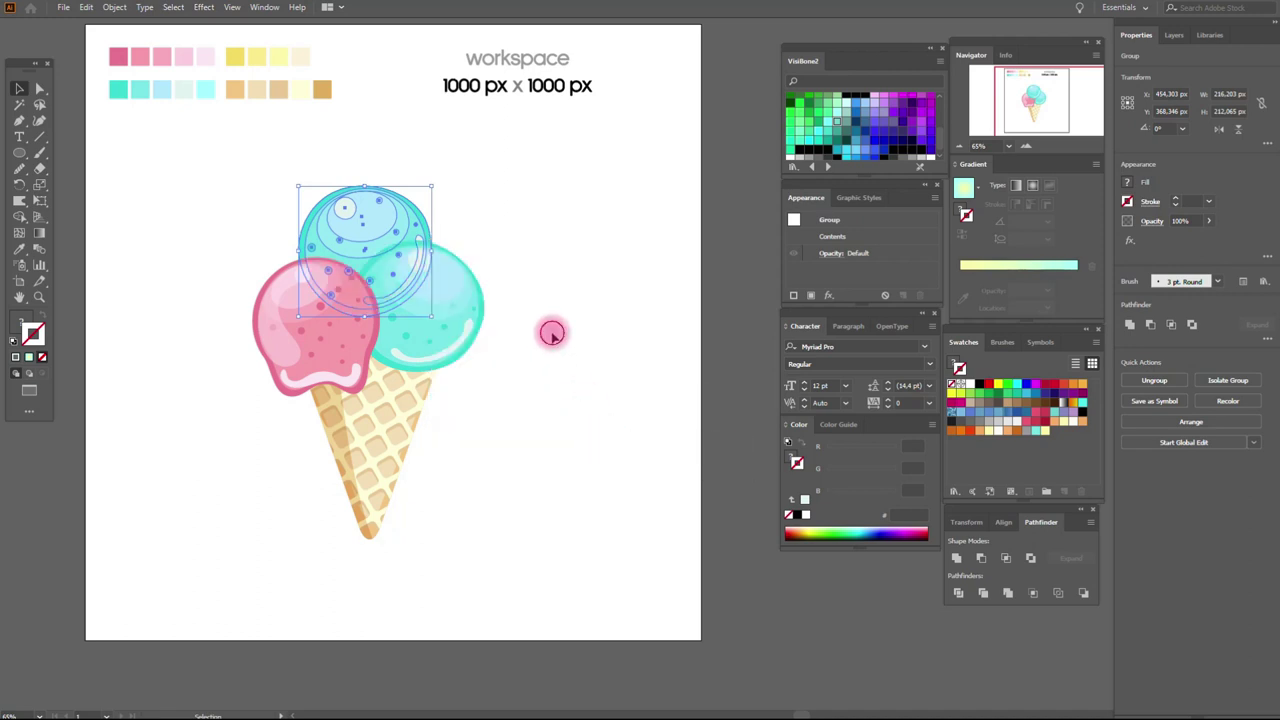
click(552, 331)
drag(416, 246, 397, 237)
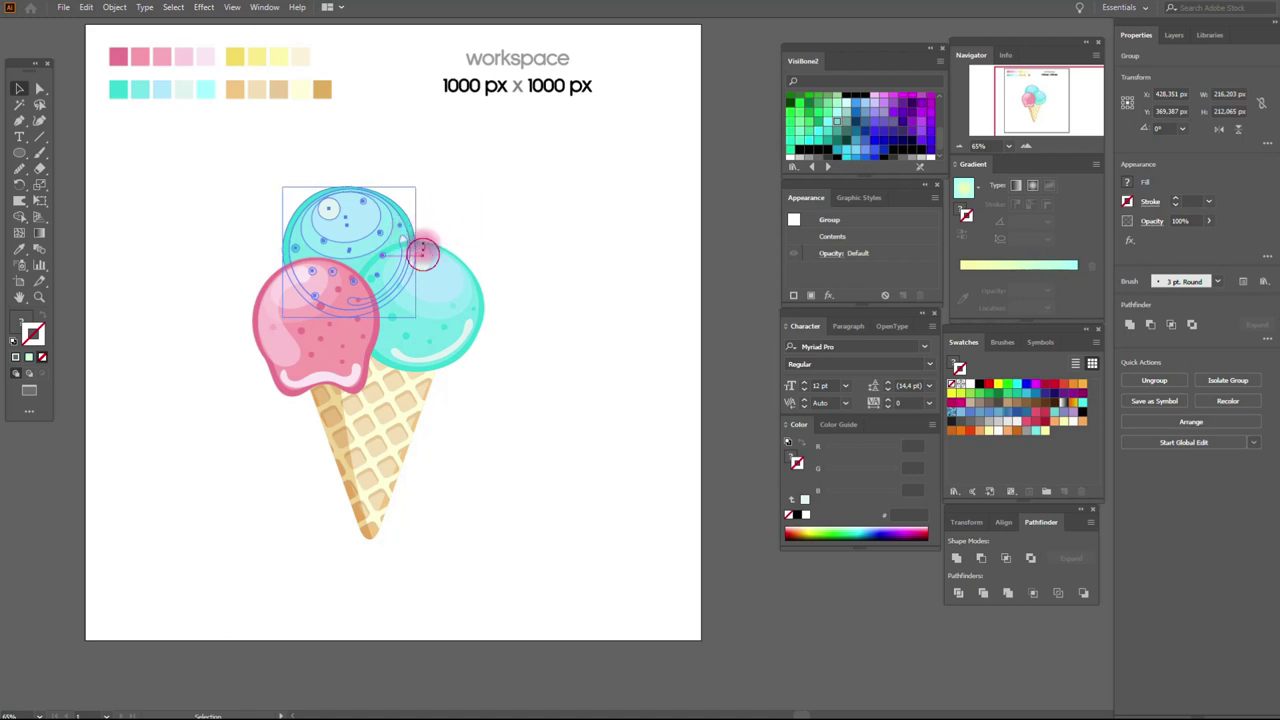
drag(422, 252, 395, 243)
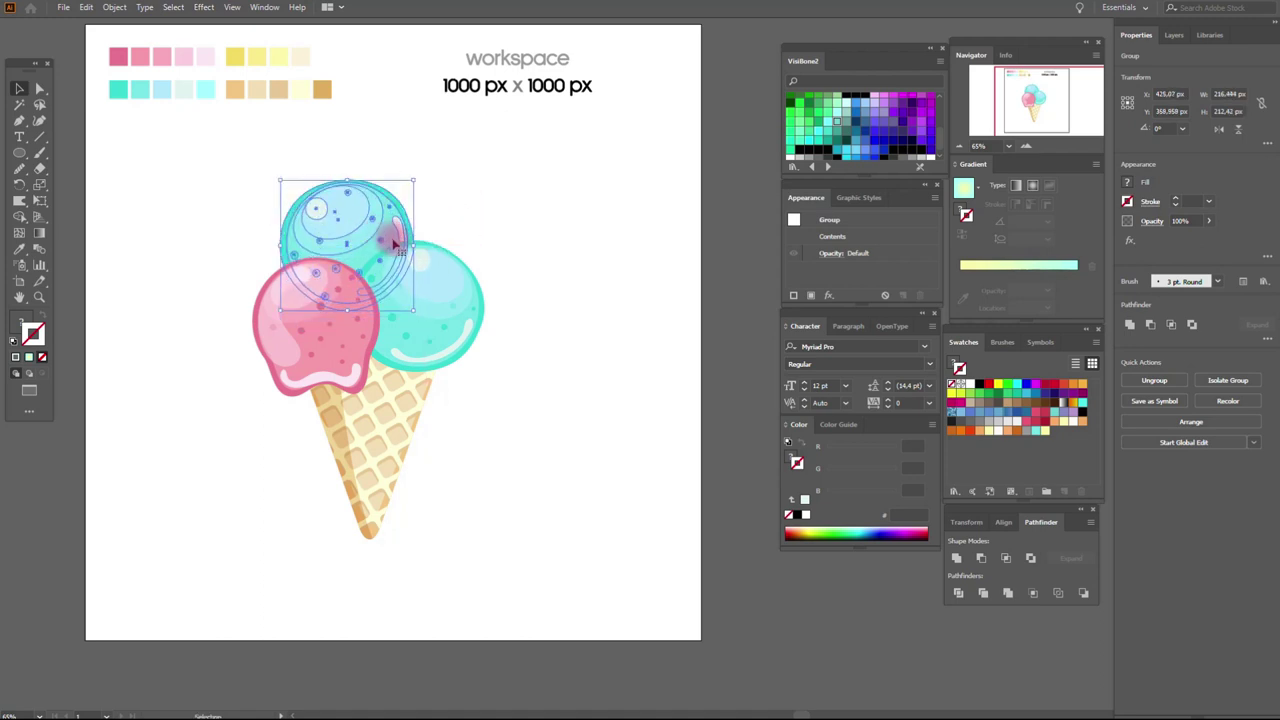
click(455, 225)
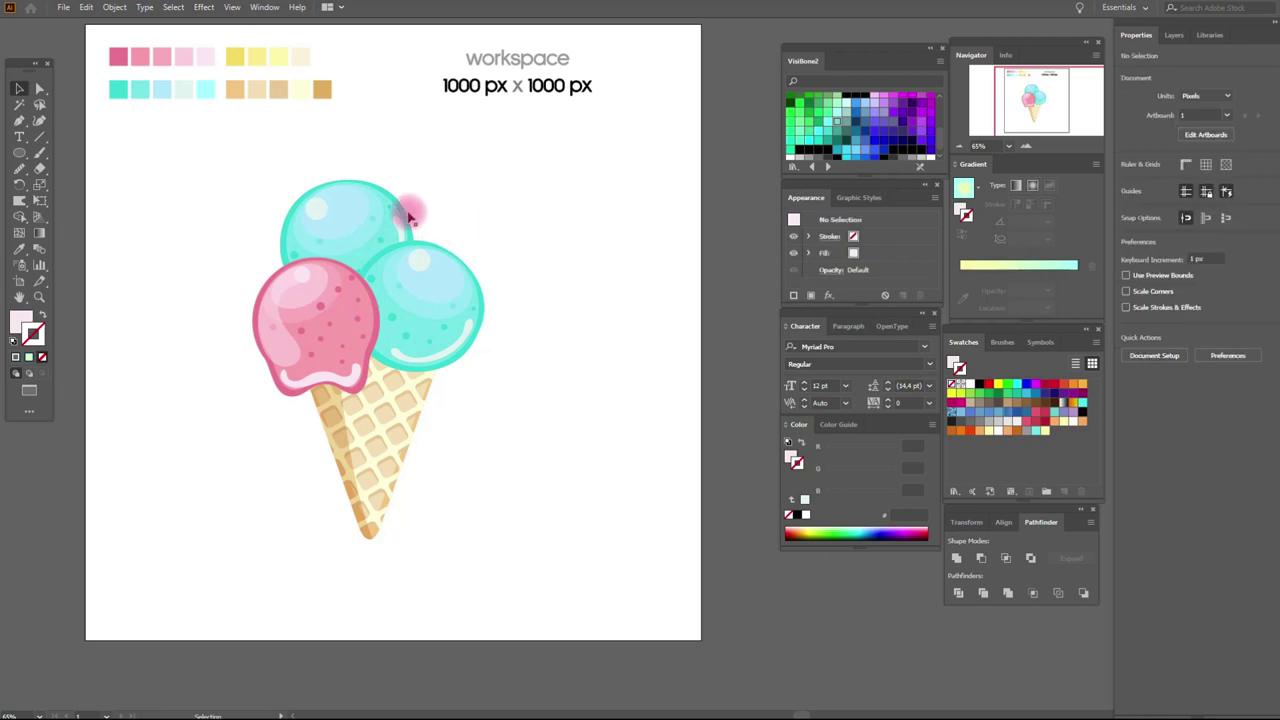
click(410, 211)
- Recolour the top scoop's body and remaining teal path yellow
right_click(408, 214)
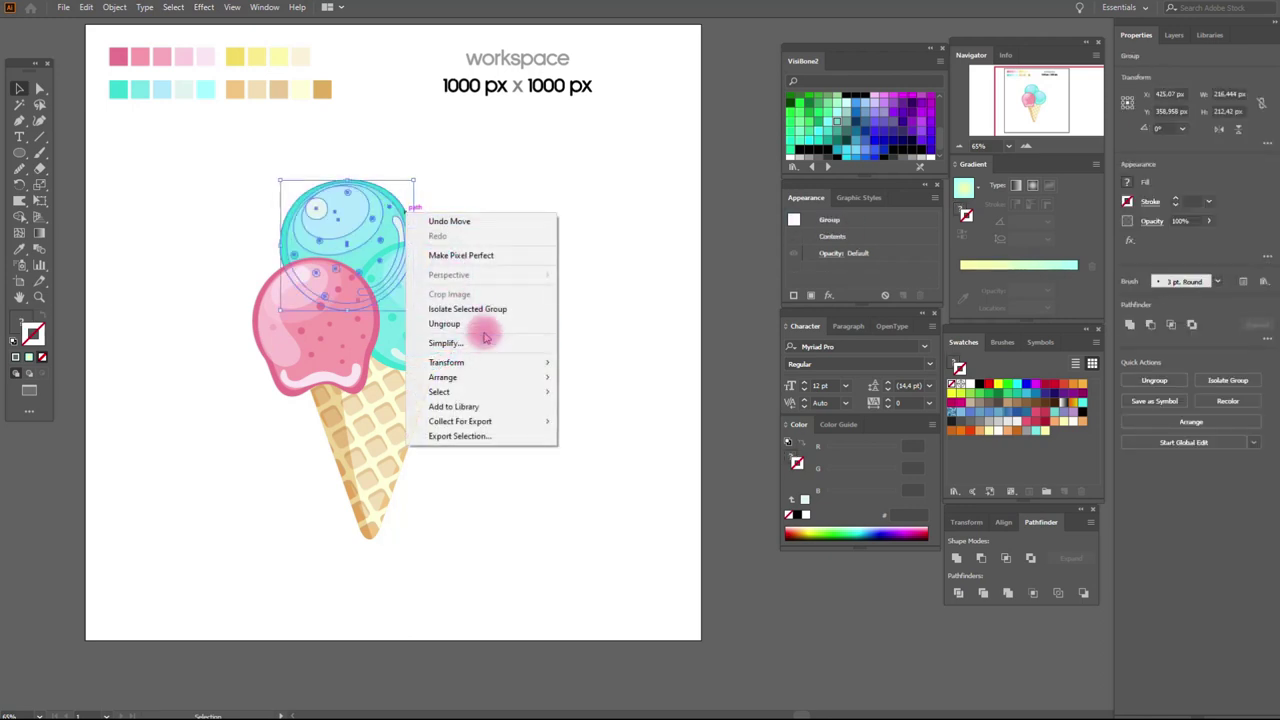
click(44, 90)
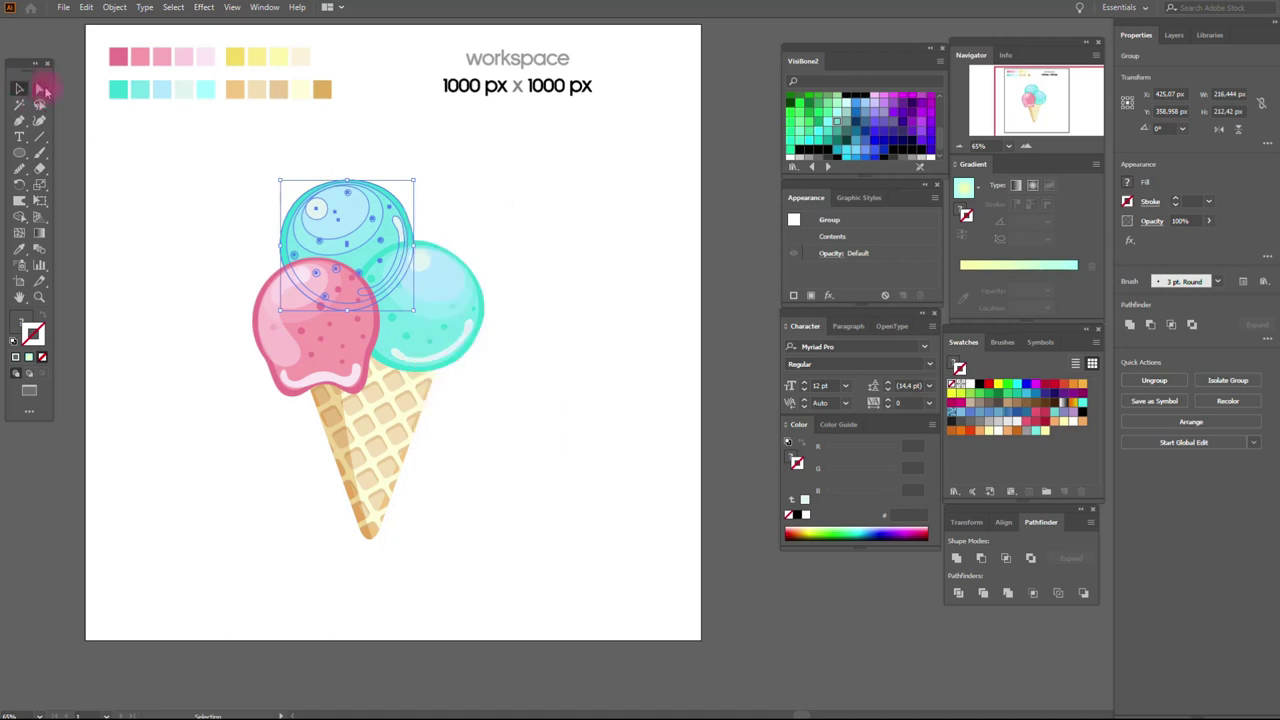
click(143, 149)
click(395, 196)
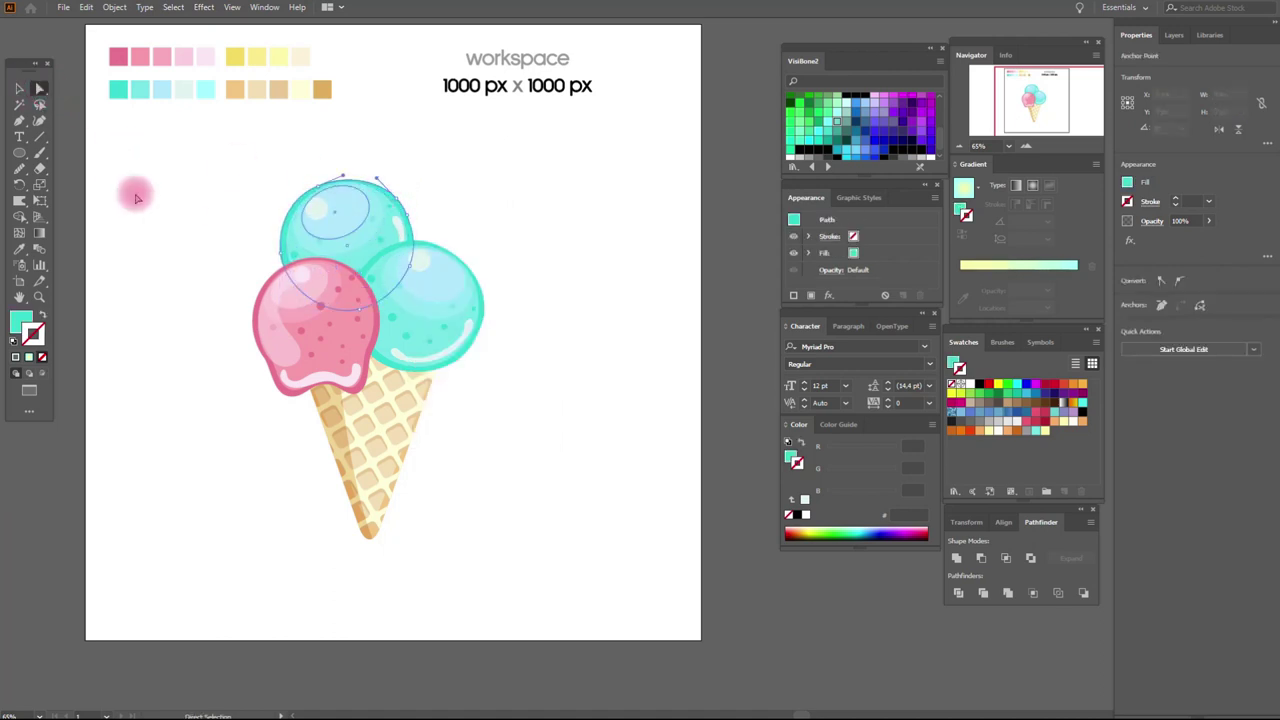
click(19, 249)
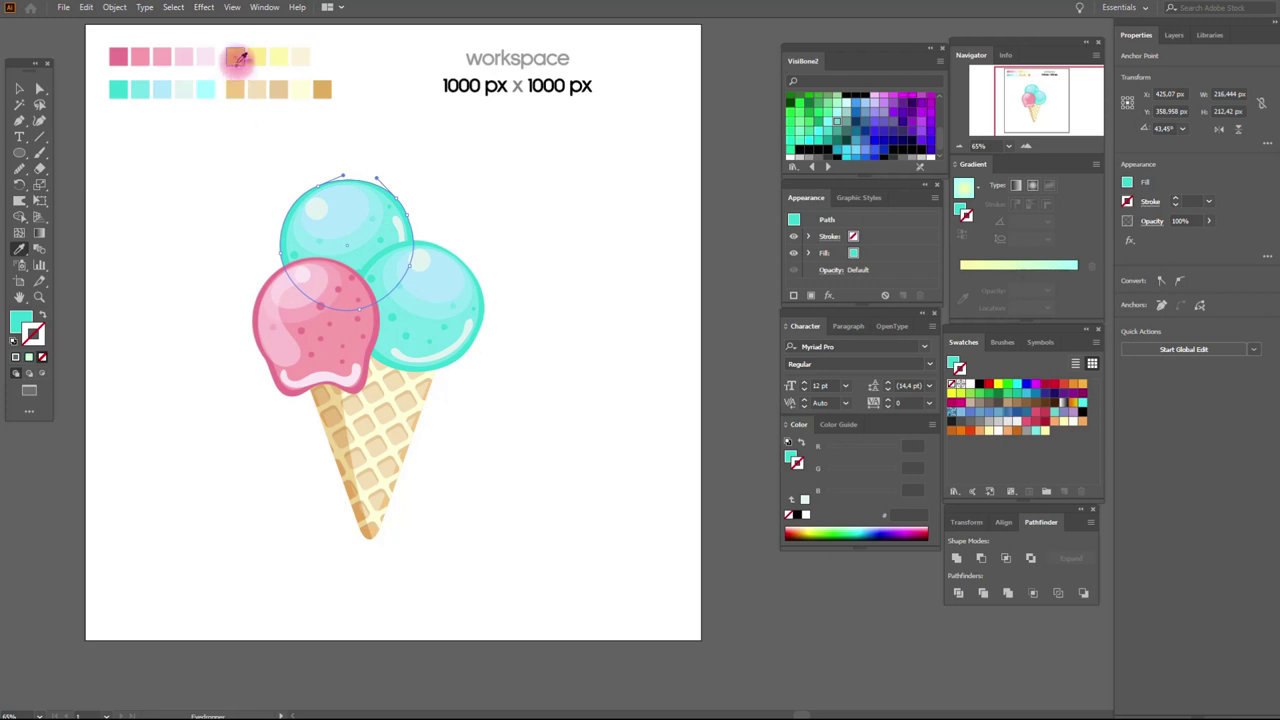
click(237, 59)
click(42, 90)
click(398, 214)
click(398, 214)
click(19, 249)
click(255, 65)
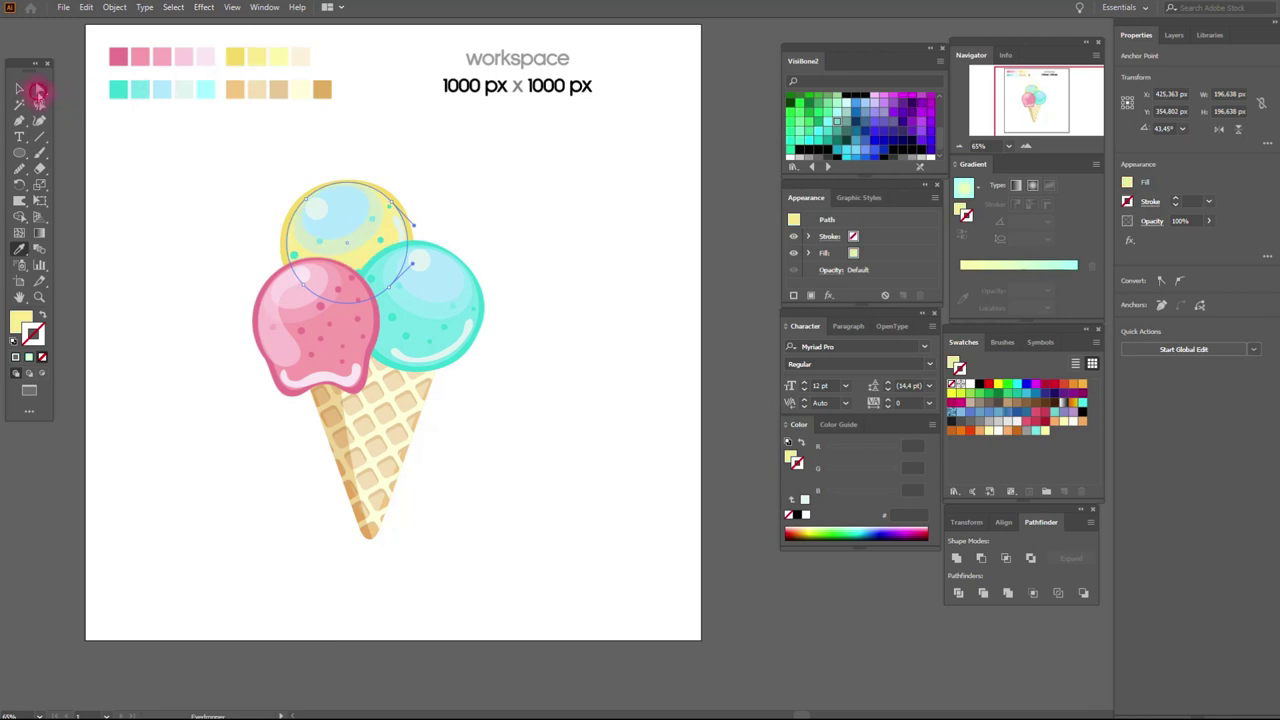
- Fill the top scoop's highlight ellipse with pale cream
click(270, 242)
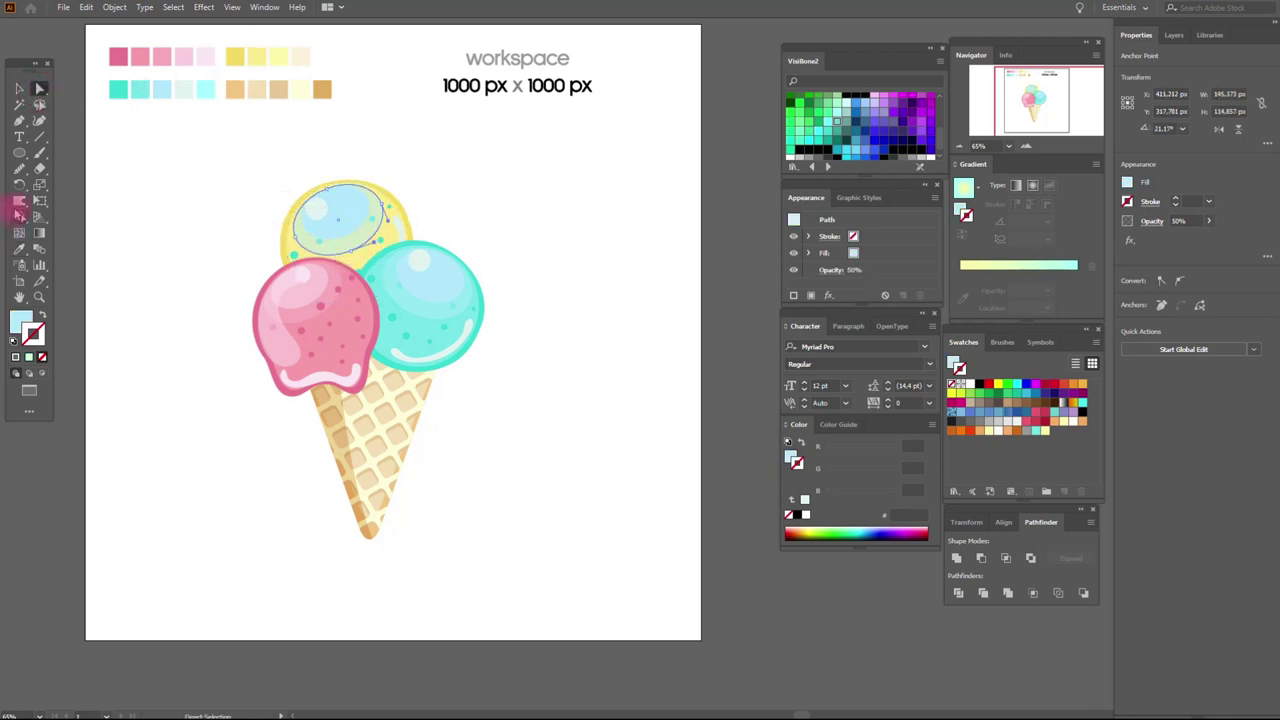
click(278, 58)
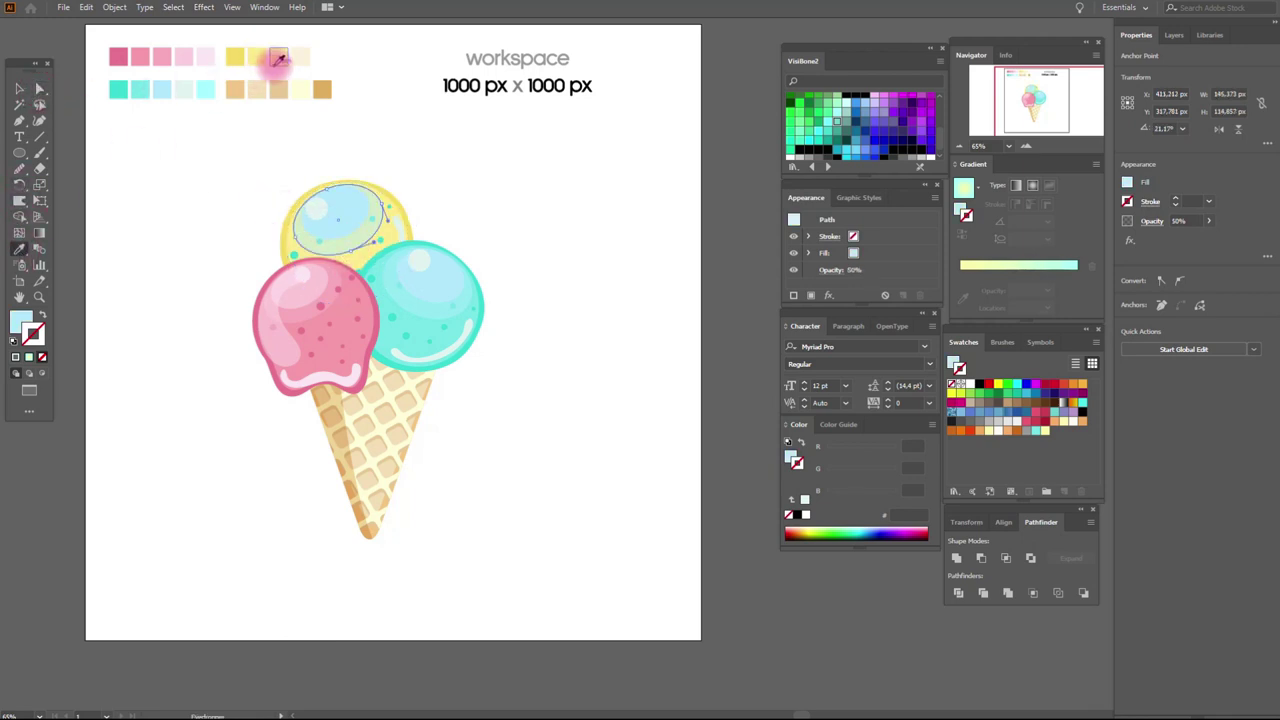
click(40, 90)
click(251, 149)
click(343, 200)
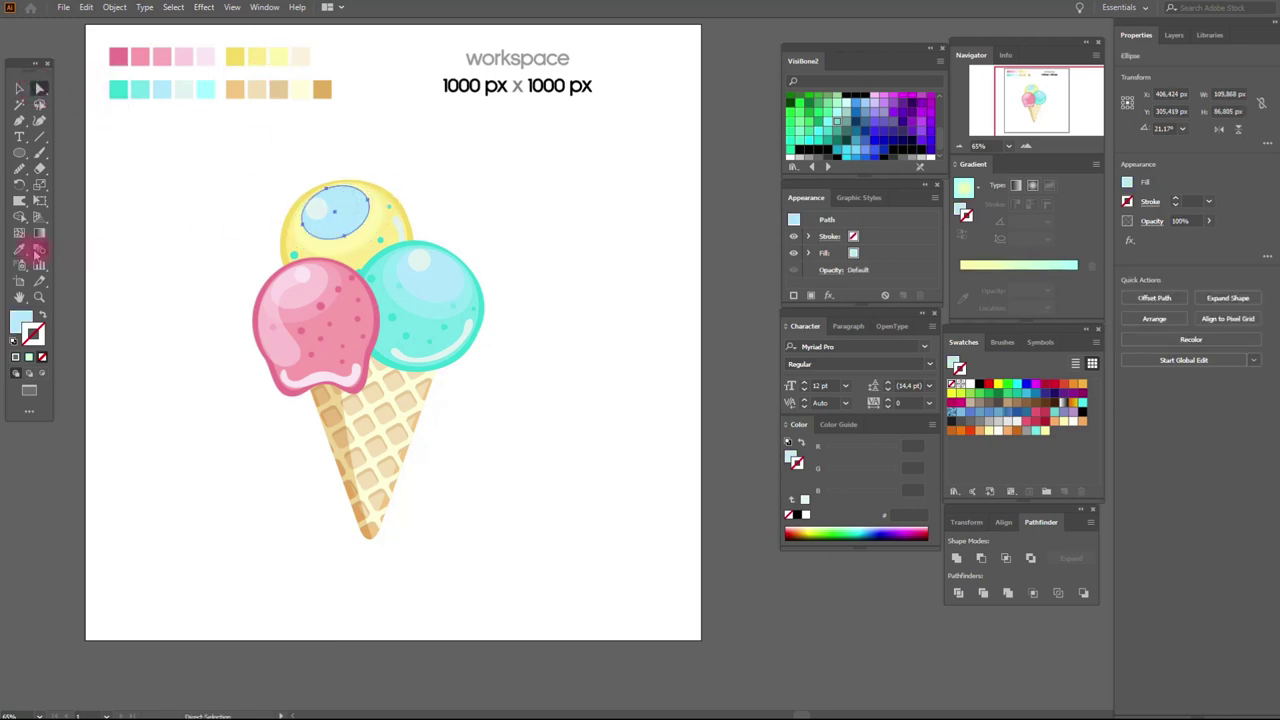
click(302, 59)
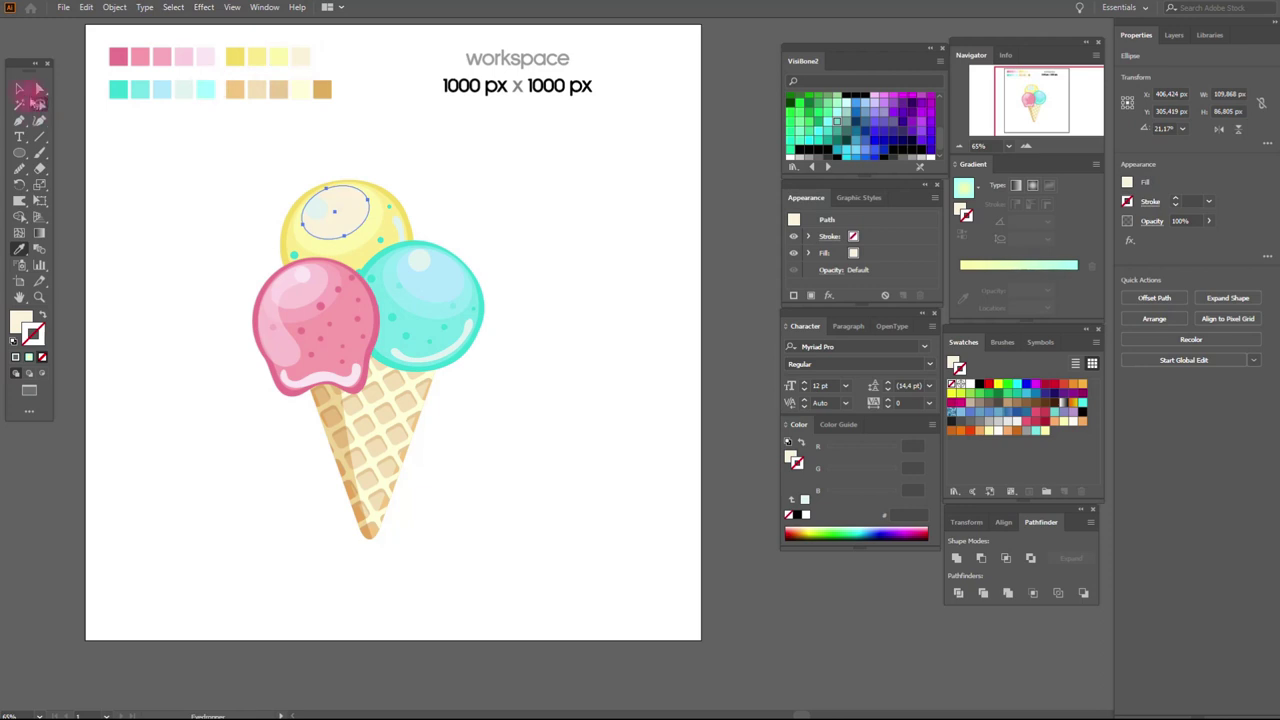
click(366, 200)
click(33, 88)
click(229, 189)
click(316, 208)
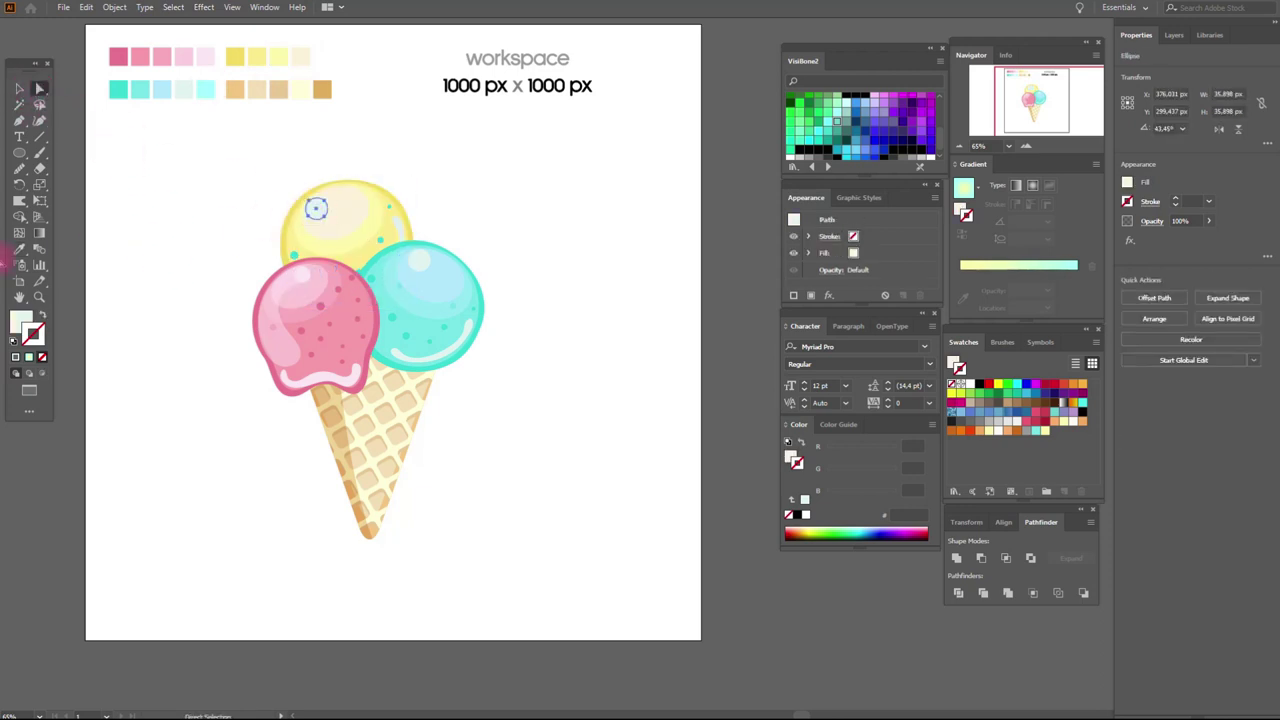
- Isolate the yellow scoop's highlight ellipse and fade it to 50% opacity
click(18, 250)
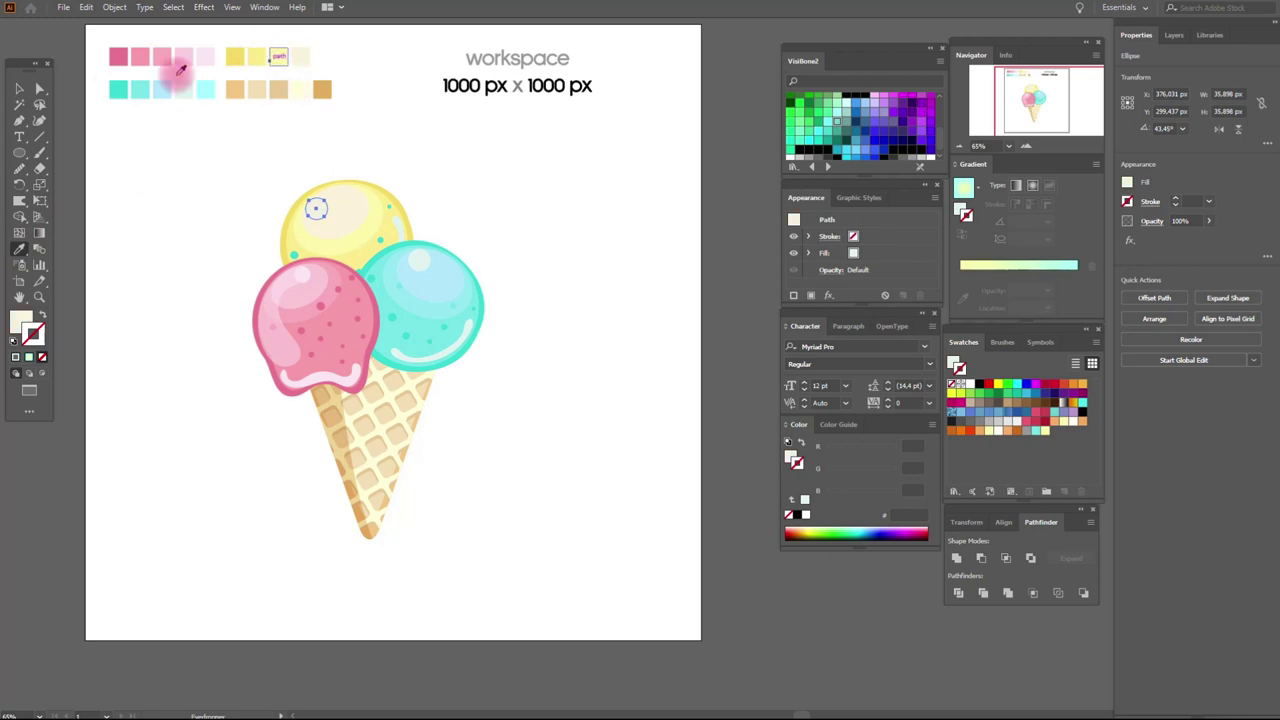
click(414, 214)
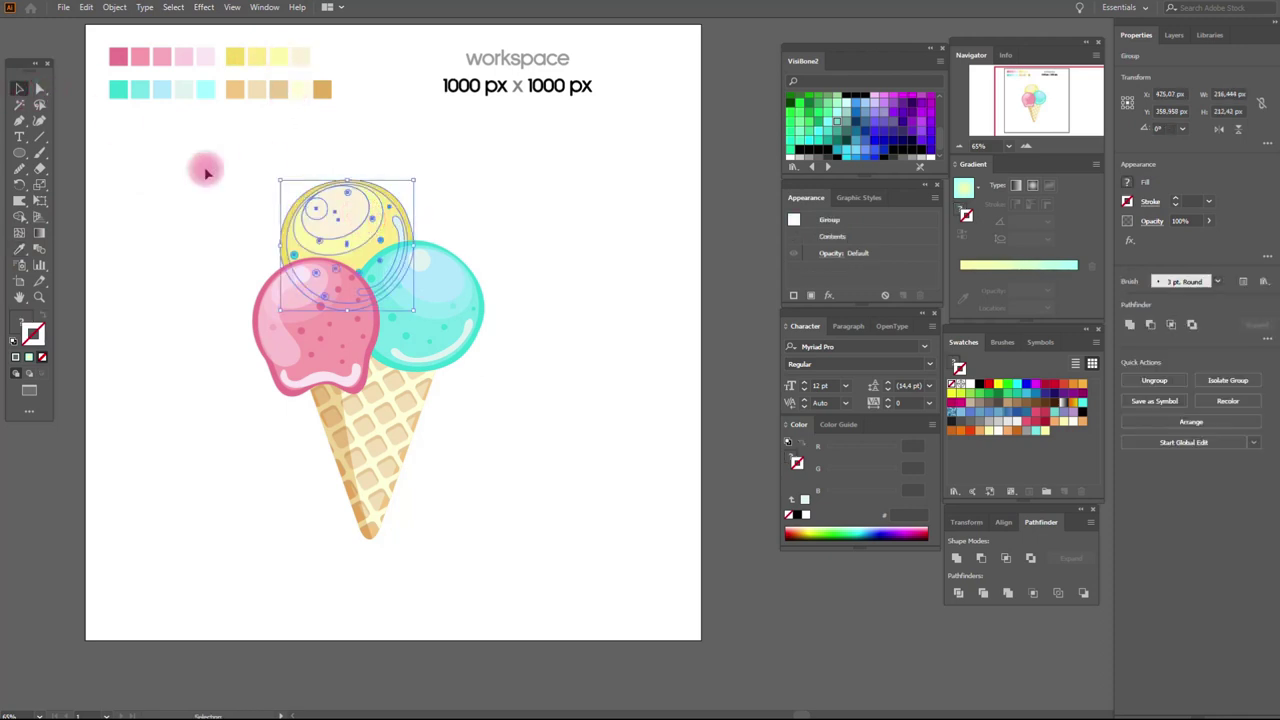
click(40, 92)
click(148, 160)
click(362, 196)
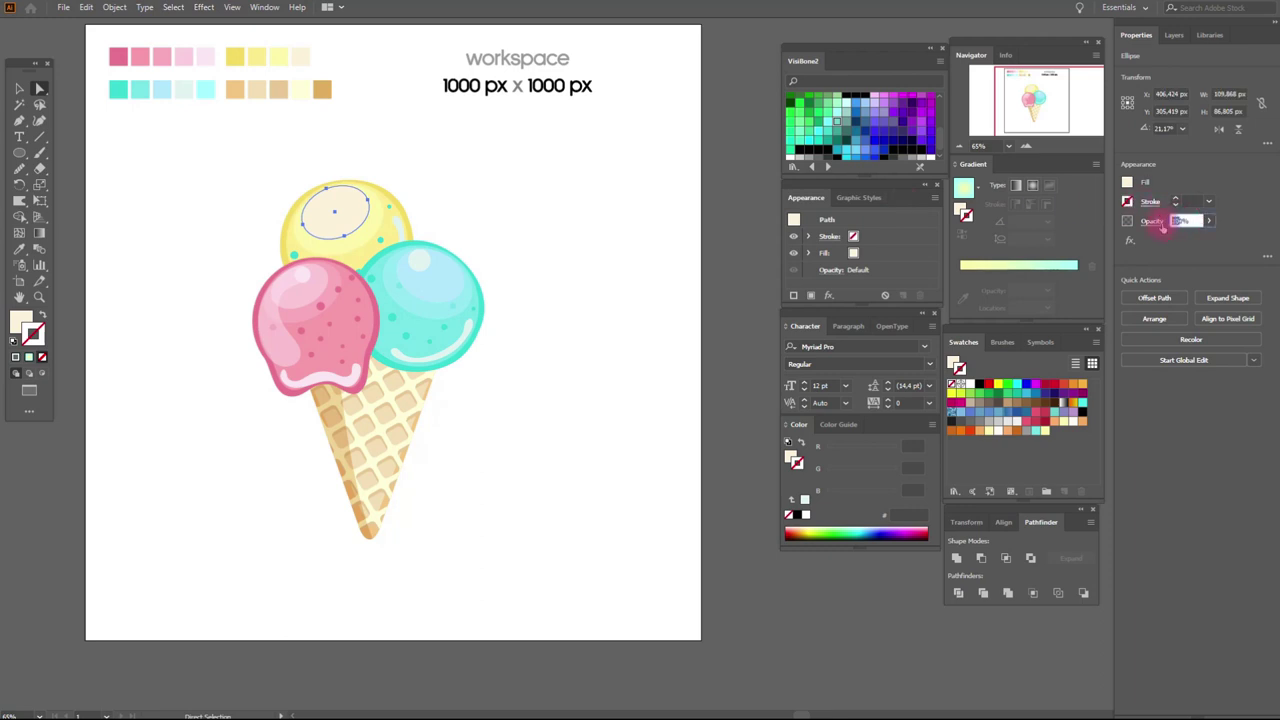
text(50)
click(530, 218)
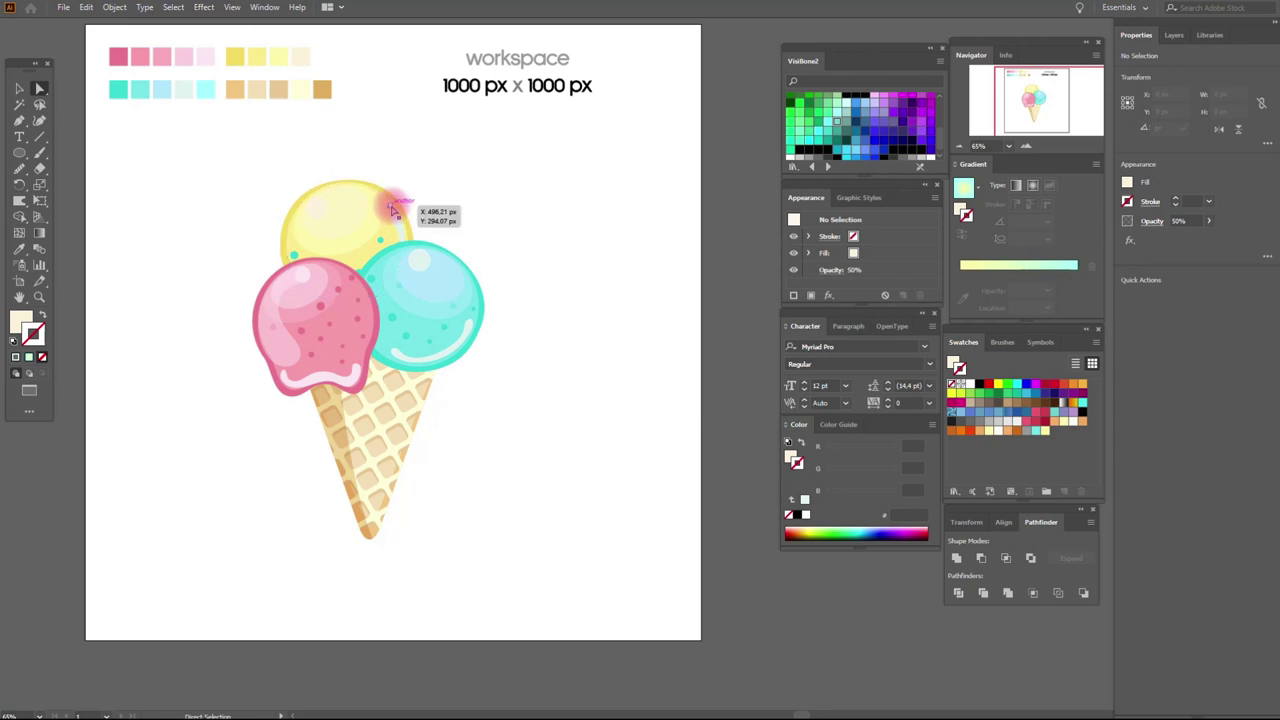
click(391, 208)
mouse_move(383, 238)
mouse_down()
mouse_move(332, 268)
mouse_move(418, 289)
mouse_up()
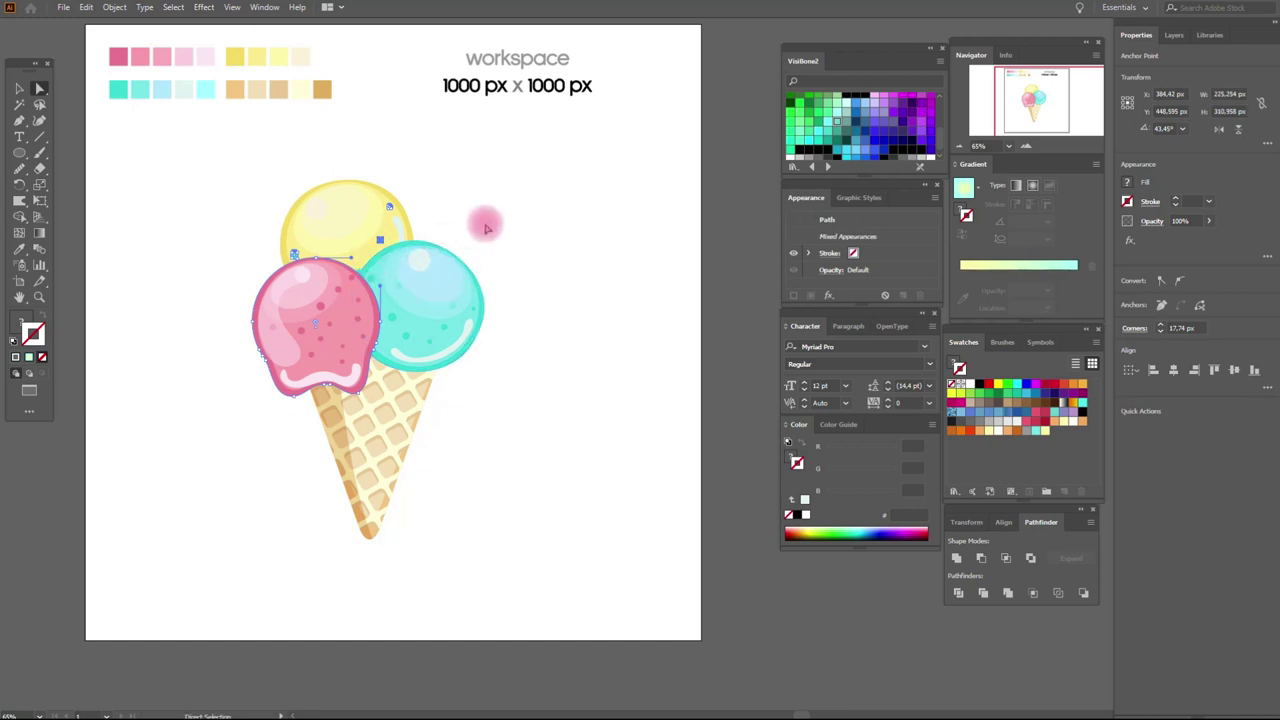
click(484, 222)
click(18, 88)
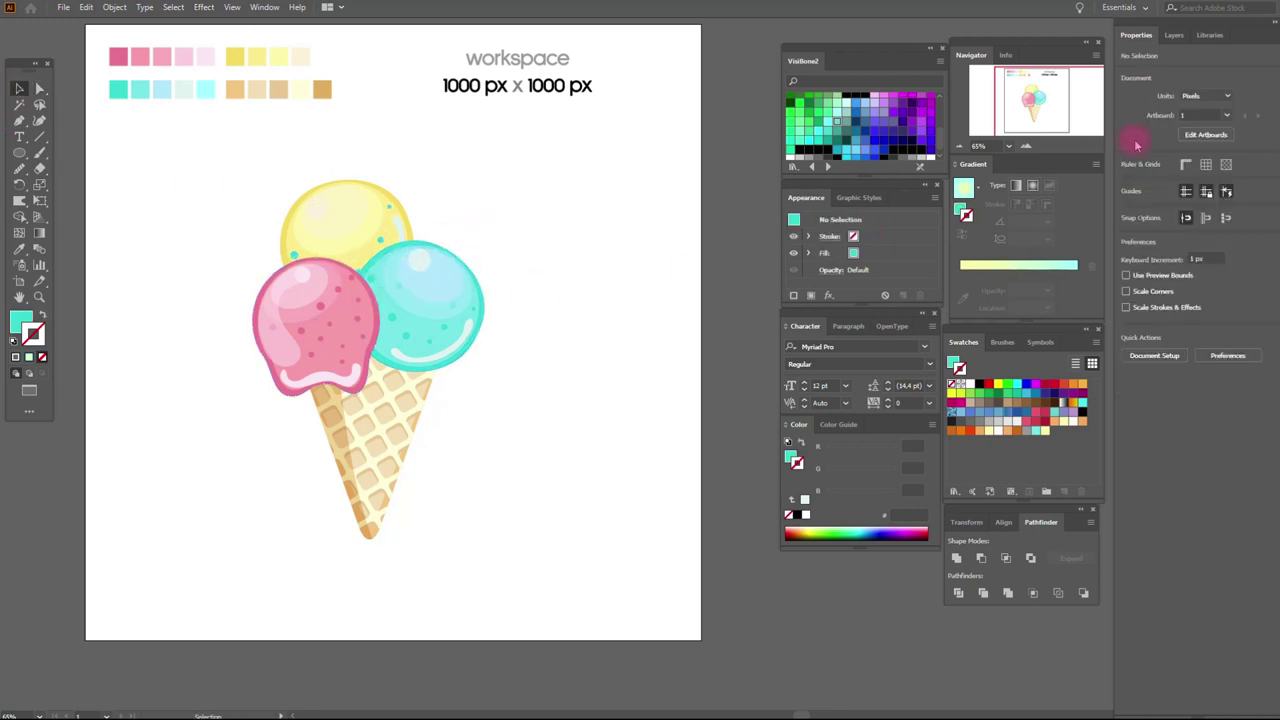
- Hide the pink and turquoise scoops in the Layers panel
click(1175, 36)
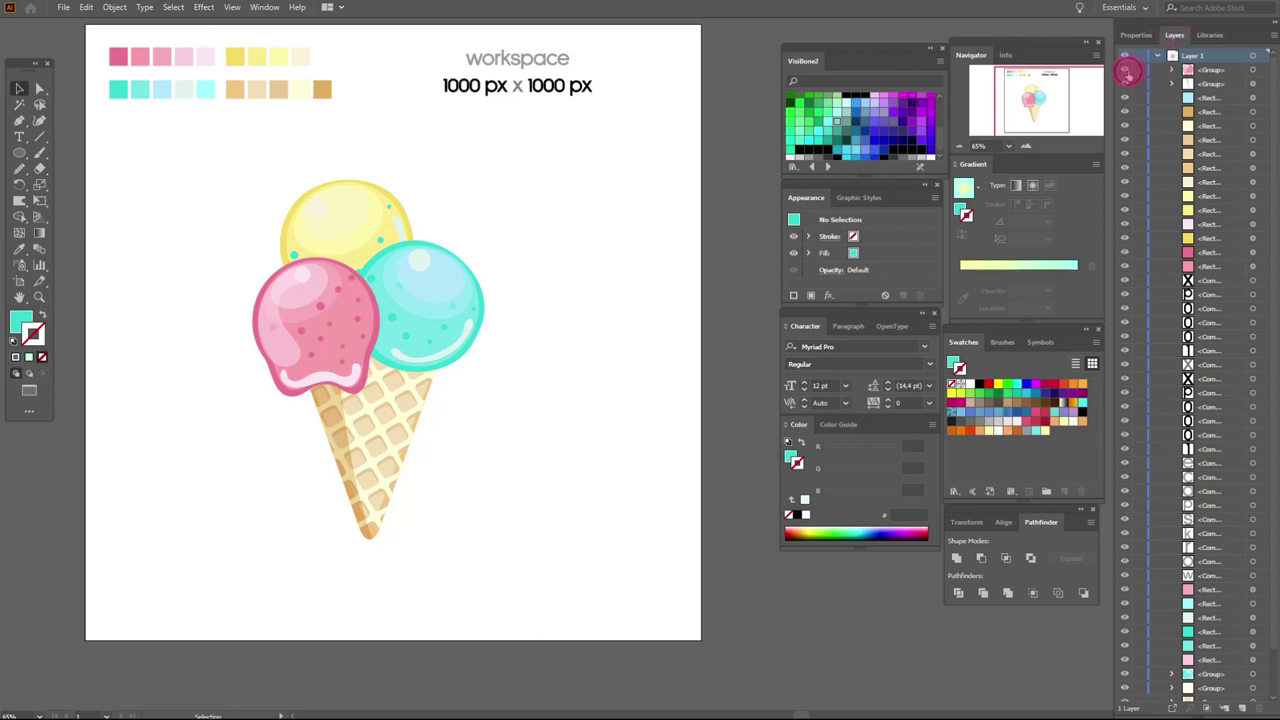
click(1125, 70)
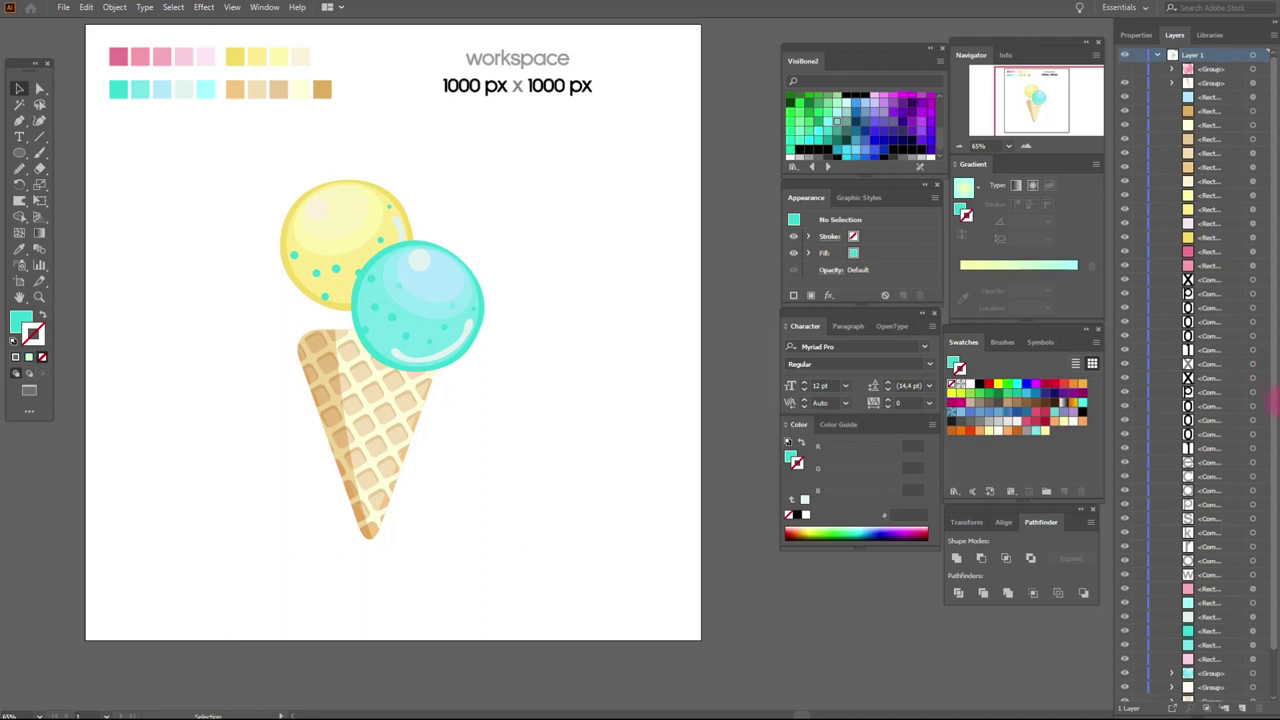
scroll(1155, 637, down, 1)
click(1126, 637)
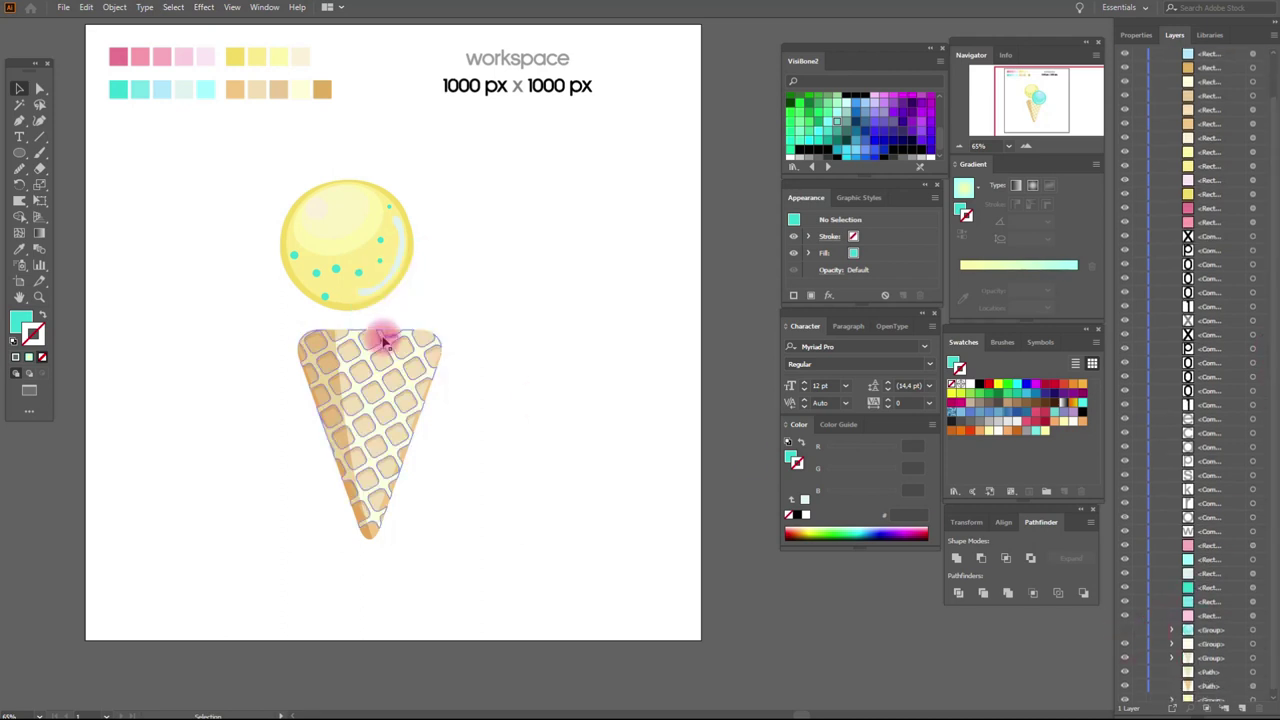
- Reposition the yellow scoop's speckles and recolour them to the scoop's yellow
drag(300, 252, 330, 275)
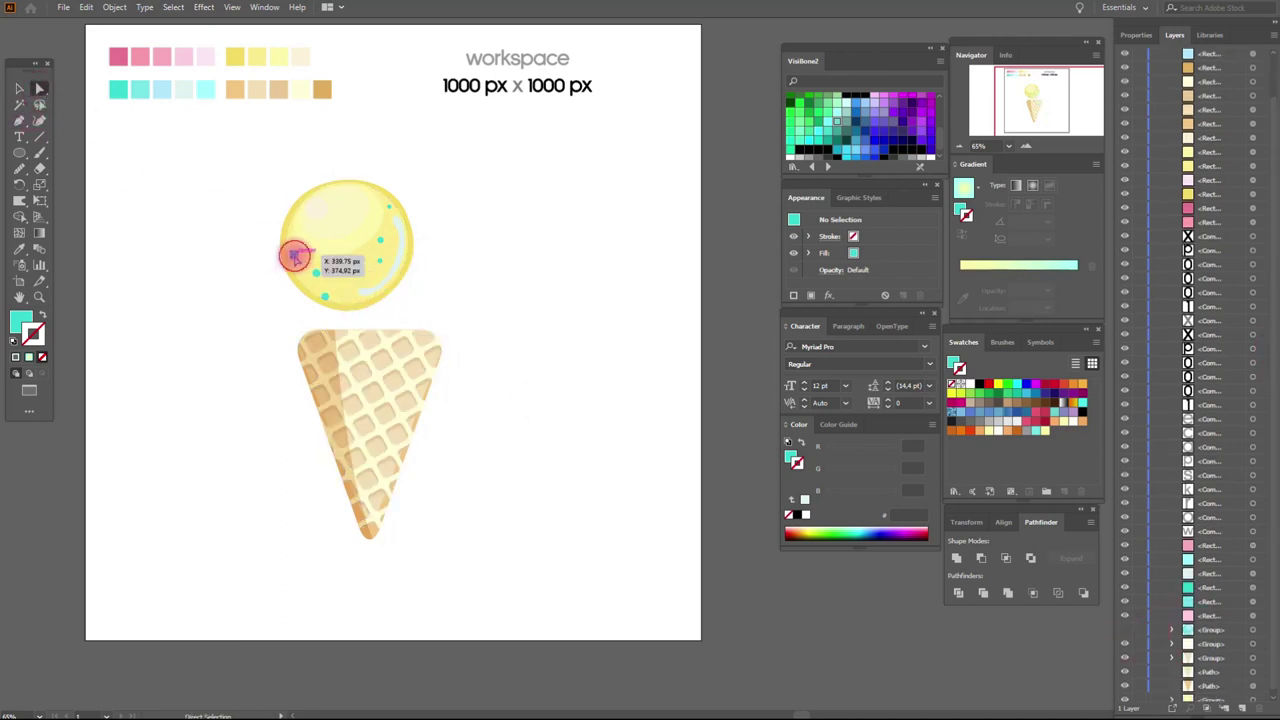
drag(330, 276, 389, 208)
drag(379, 260, 360, 273)
drag(328, 300, 325, 295)
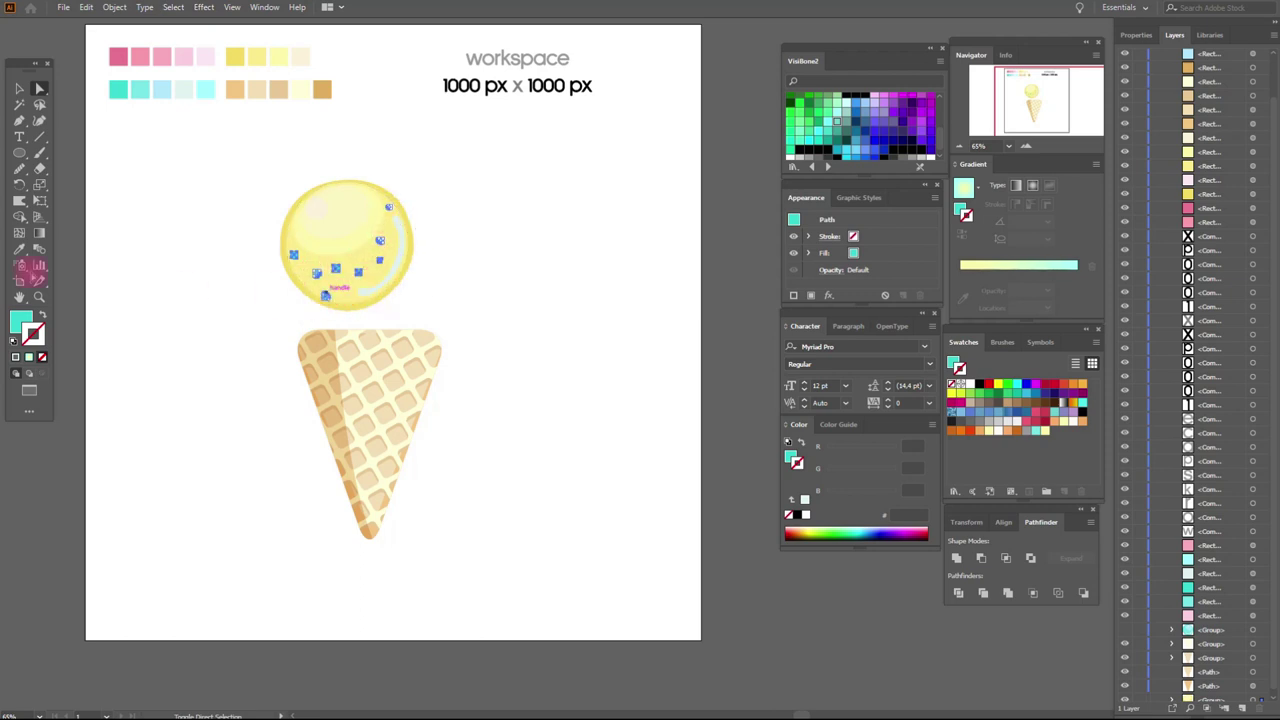
click(390, 290)
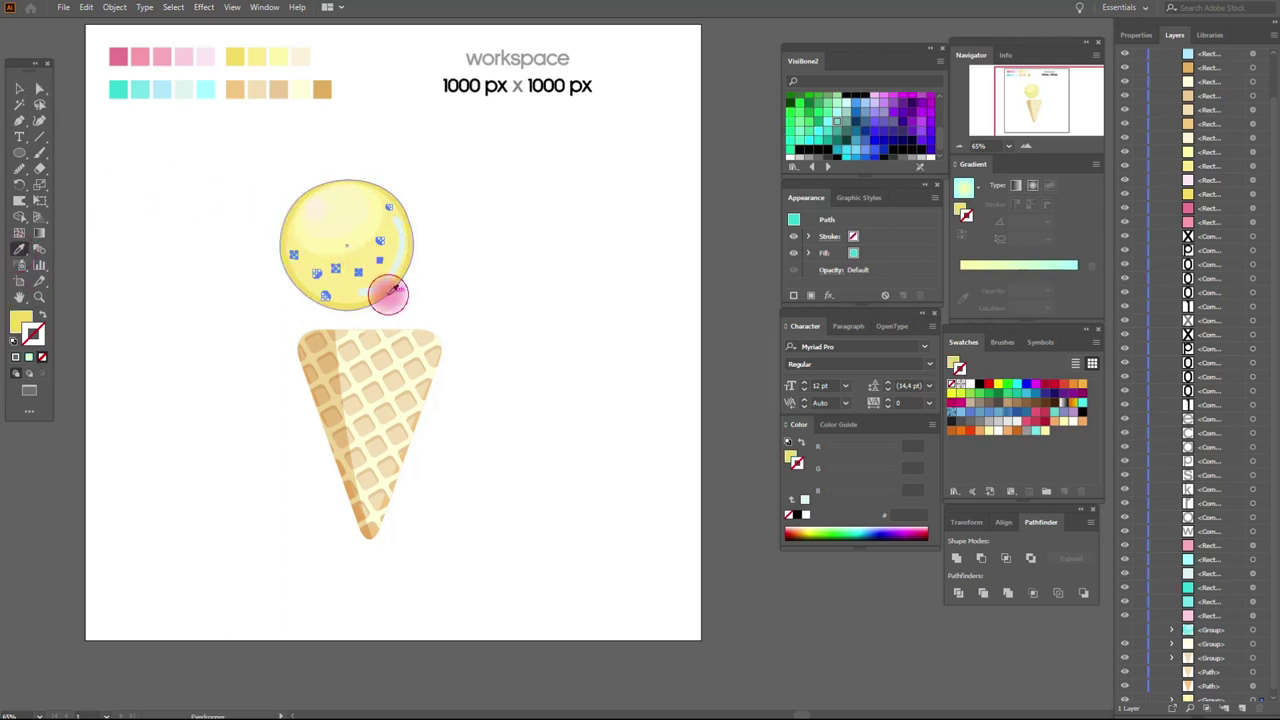
click(18, 90)
click(100, 140)
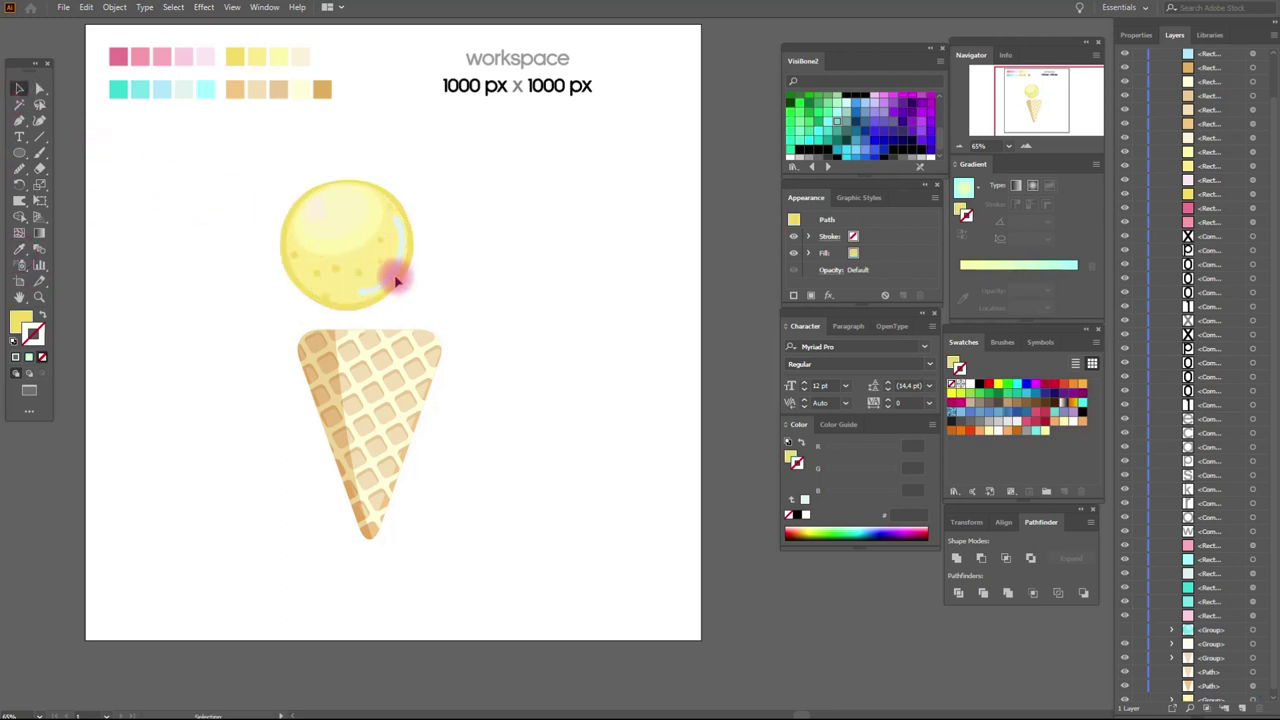
- Eyedrop the pale highlight colour onto the yellow scoop's side highlight
click(396, 283)
click(40, 88)
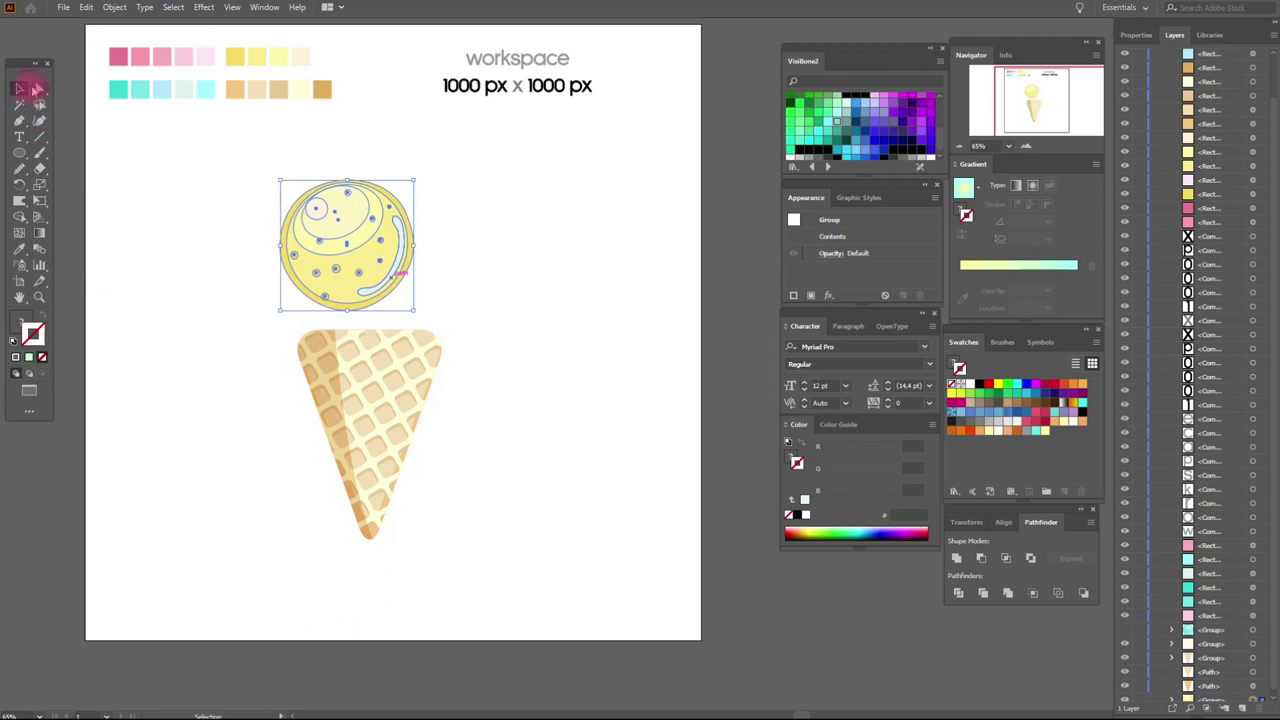
click(397, 274)
click(19, 249)
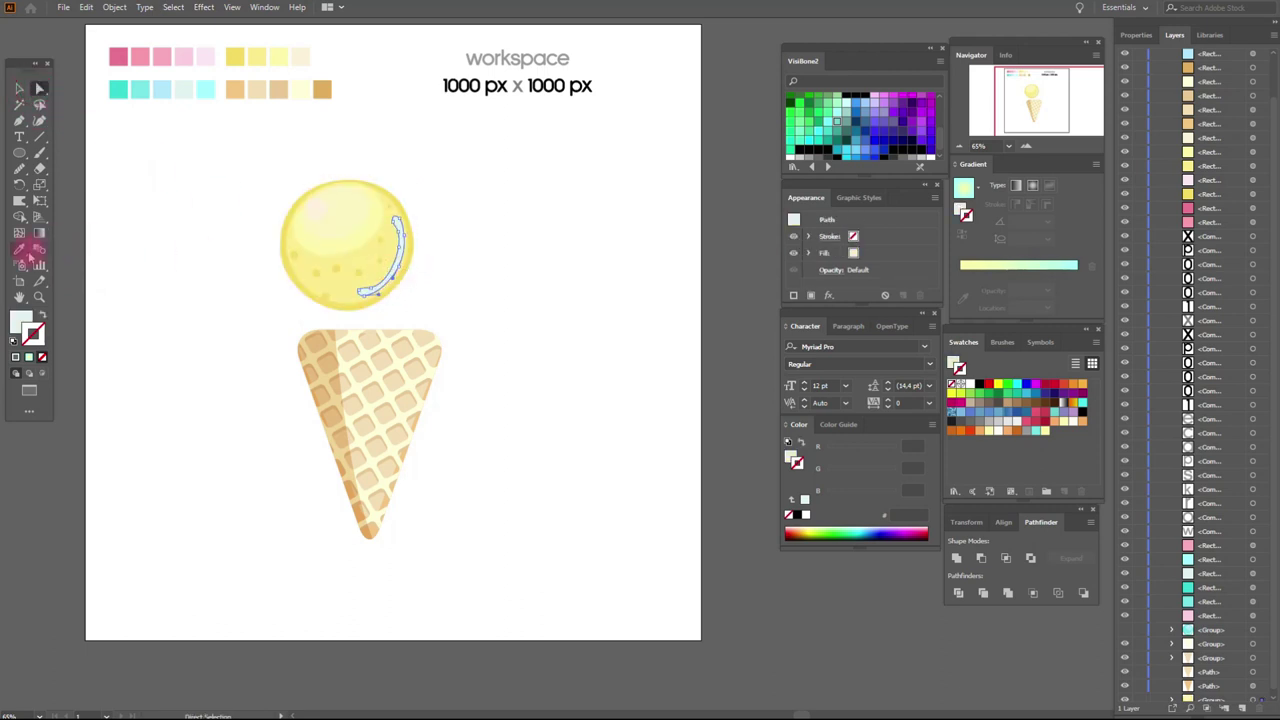
click(320, 212)
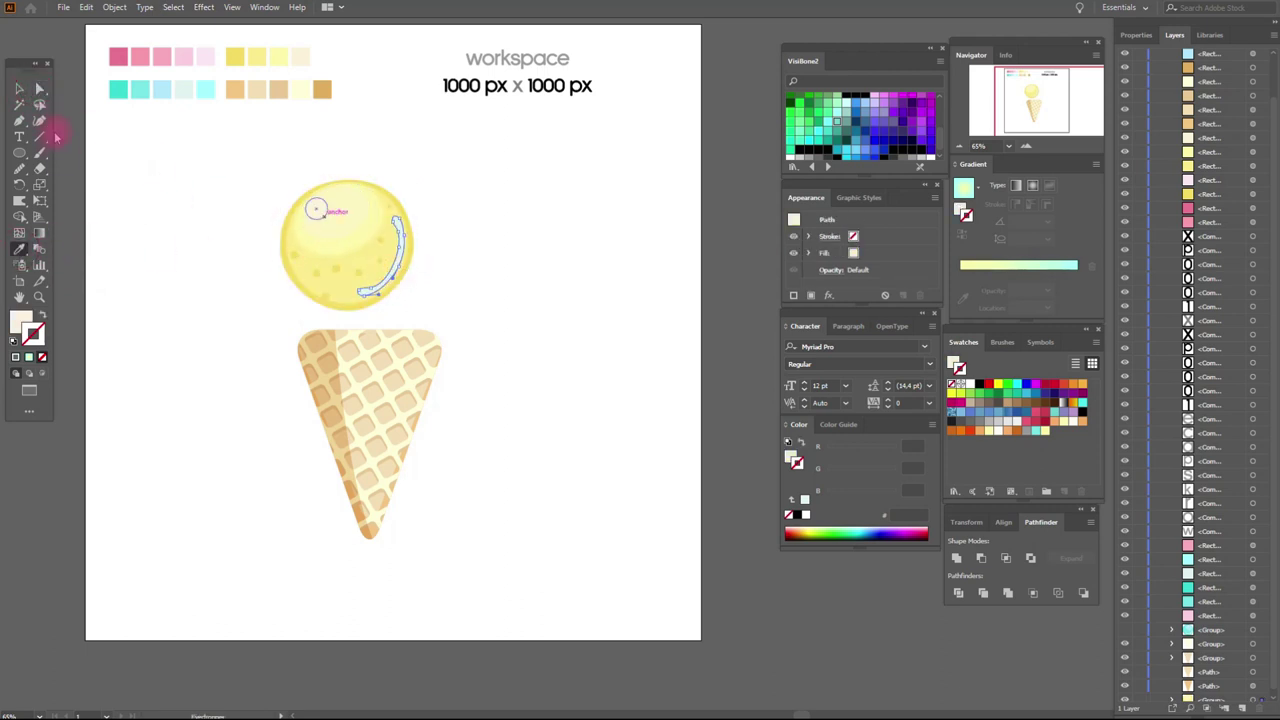
click(17, 87)
click(129, 155)
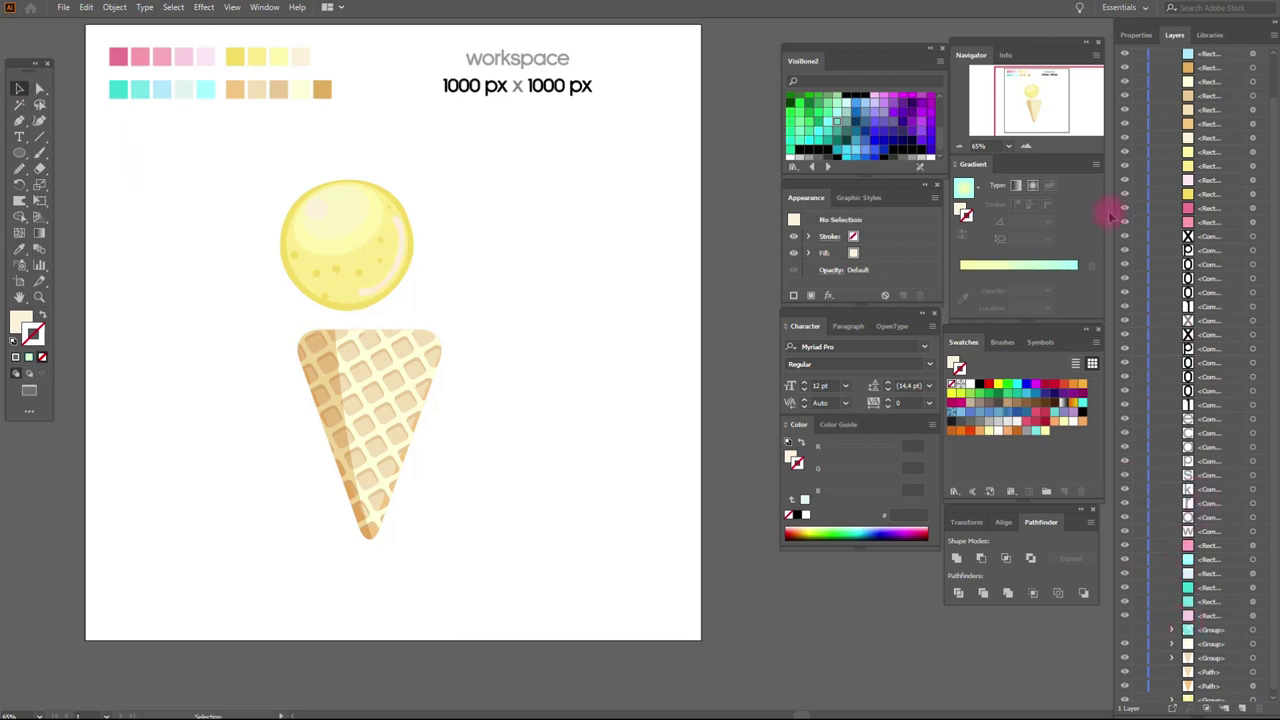
- Show the pink and turquoise scoops again and pick up the yellow colour
scroll(1150, 100, up, 2)
click(1124, 69)
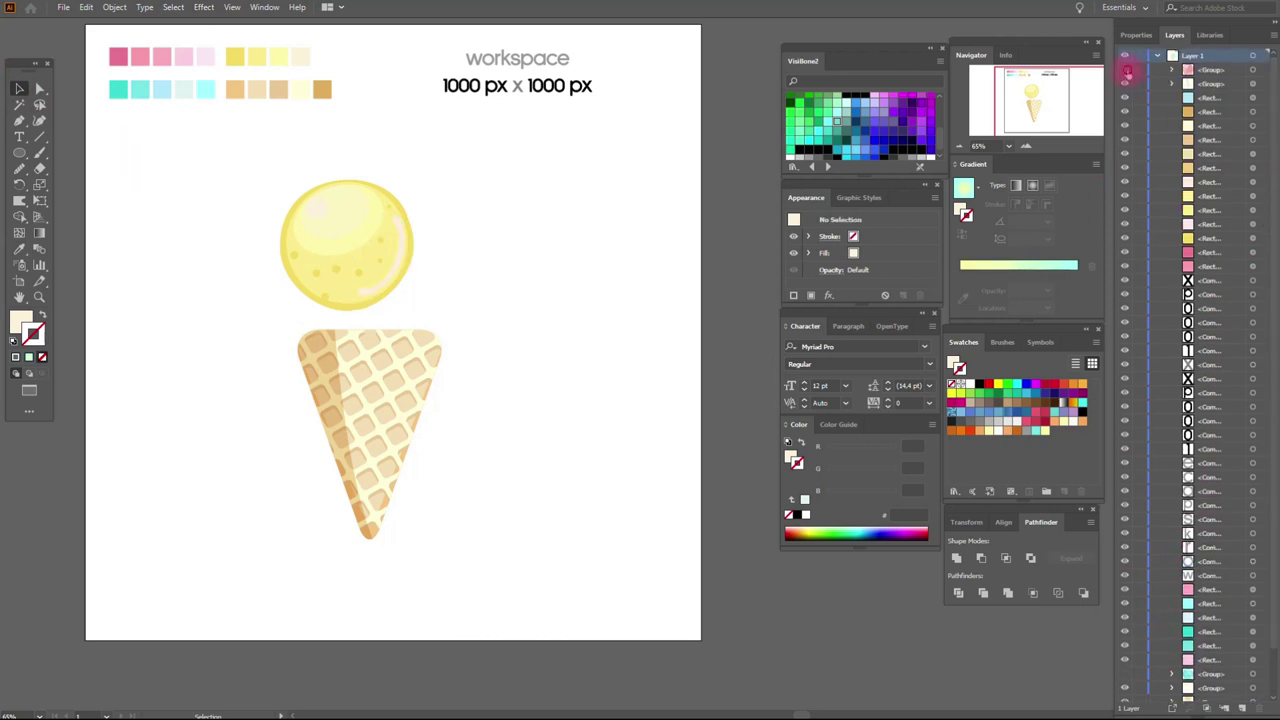
click(1125, 676)
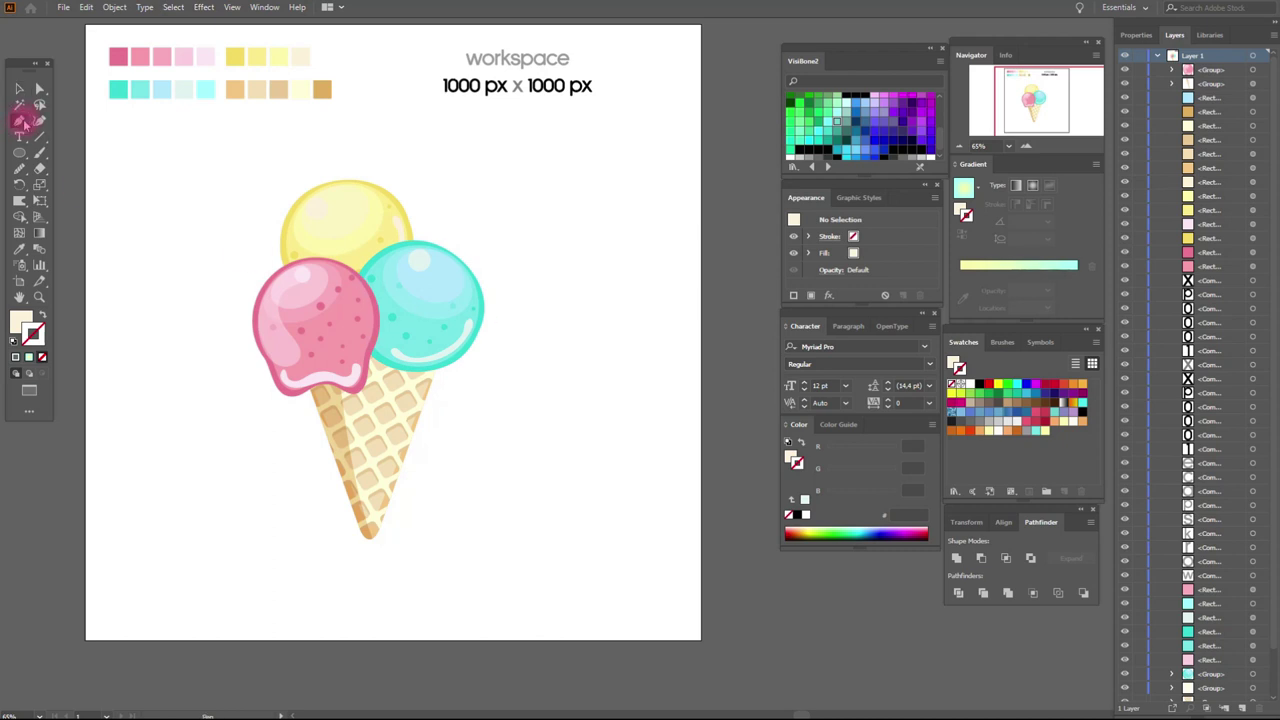
click(20, 250)
click(236, 56)
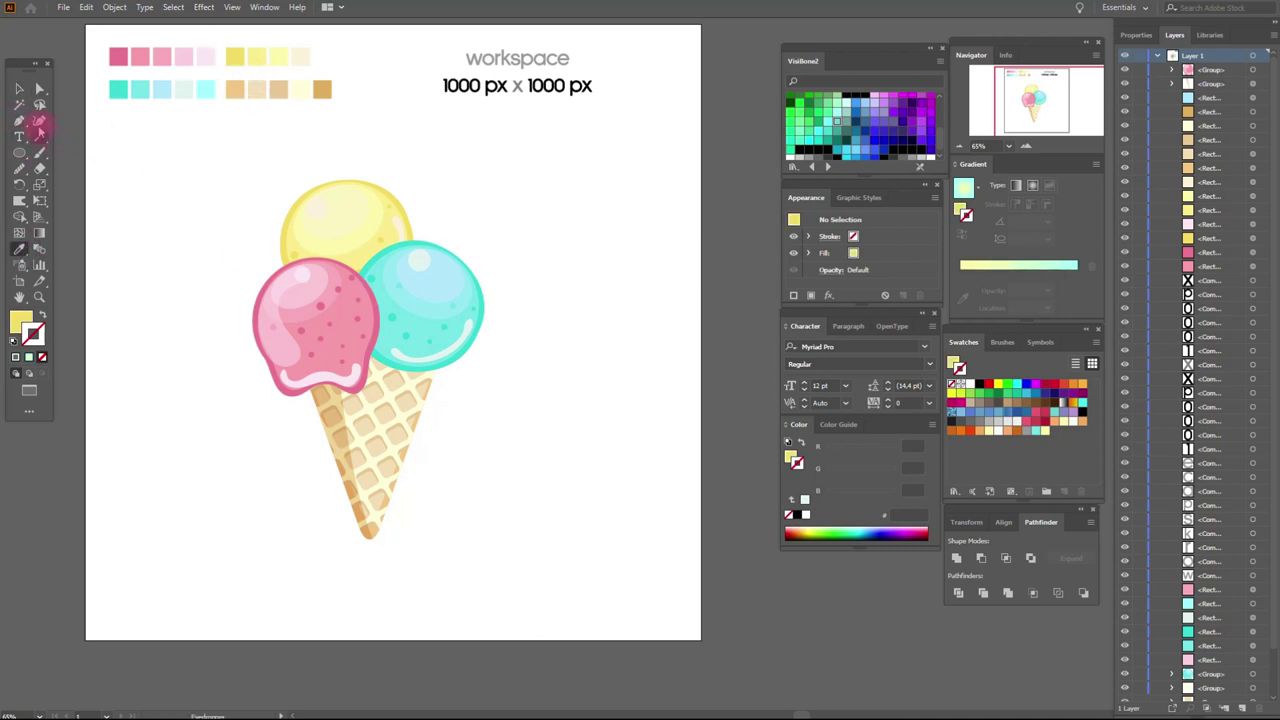
- Trace a closed yellow Pen path along the tops of the pink and turquoise scoops
click(39, 296)
click(539, 366)
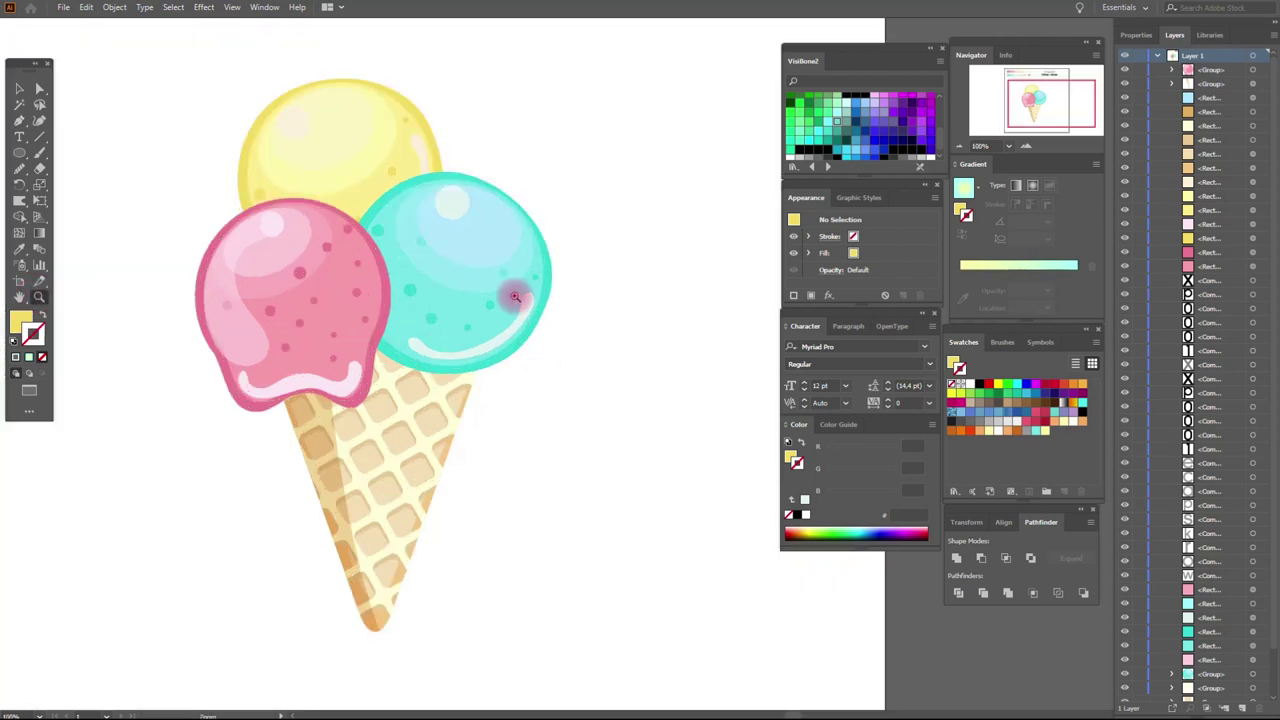
click(514, 294)
click(19, 121)
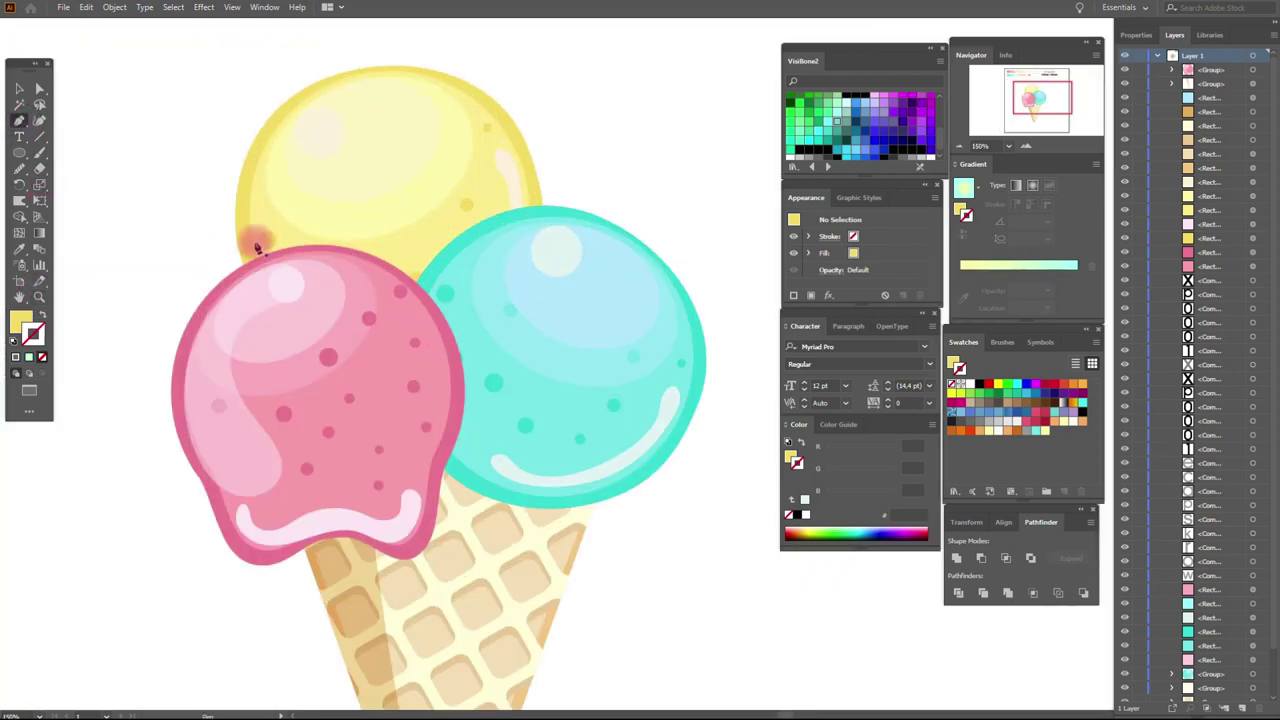
click(278, 258)
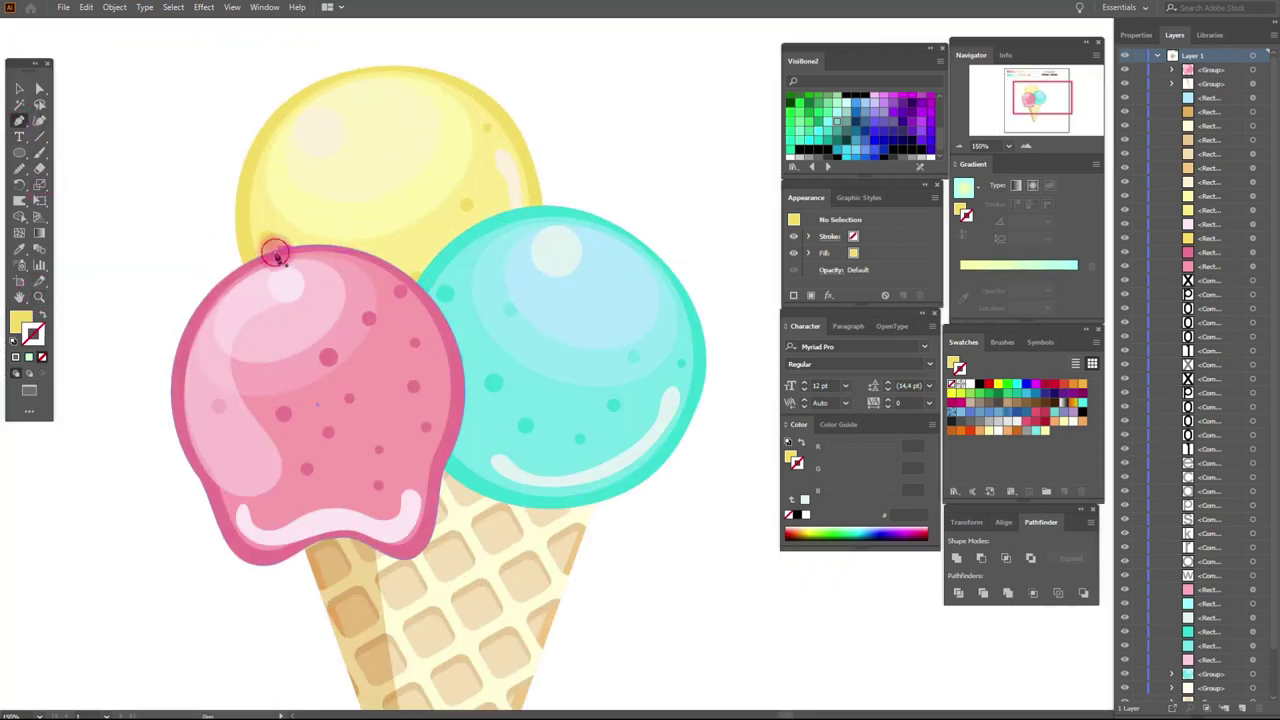
drag(408, 260, 420, 293)
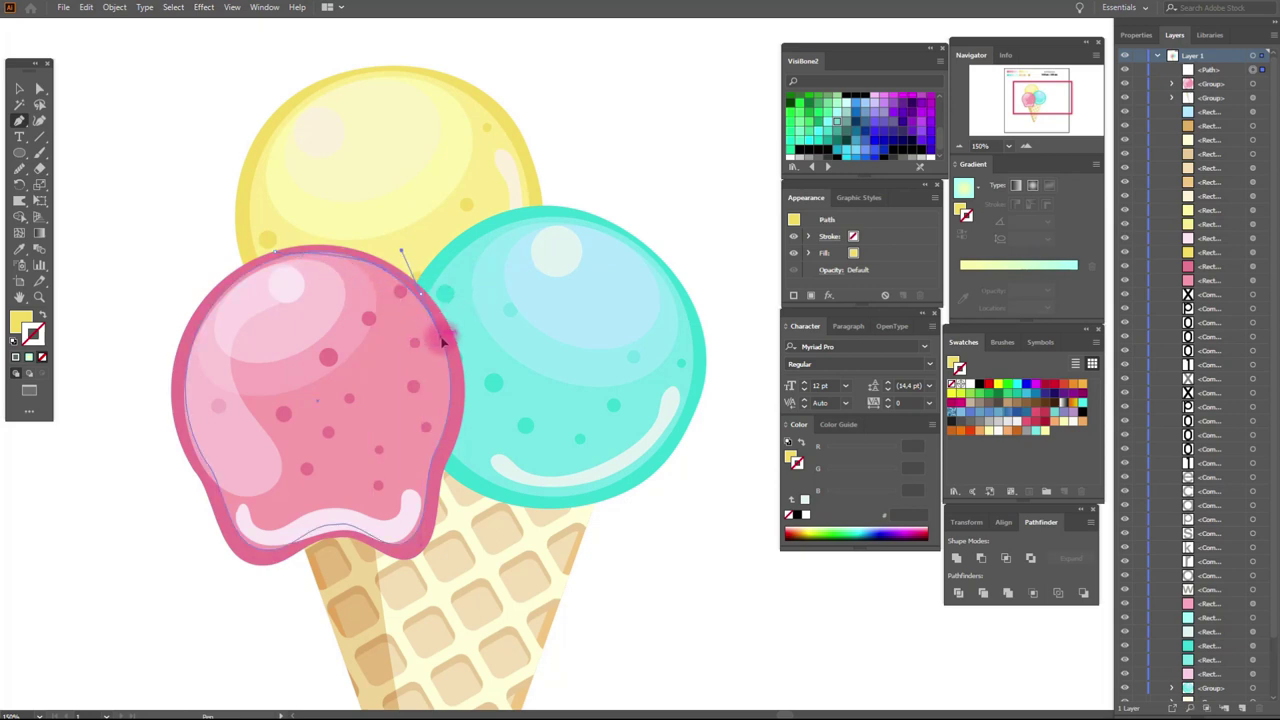
drag(424, 297, 427, 300)
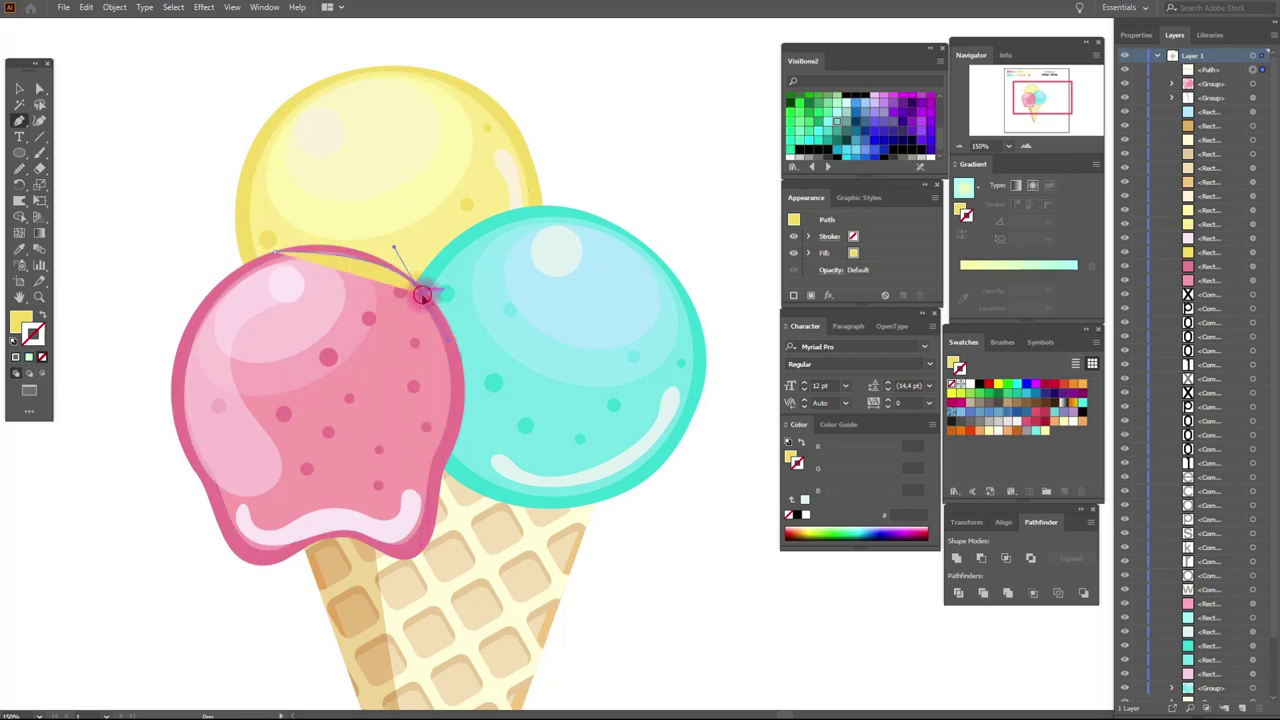
drag(539, 218, 542, 224)
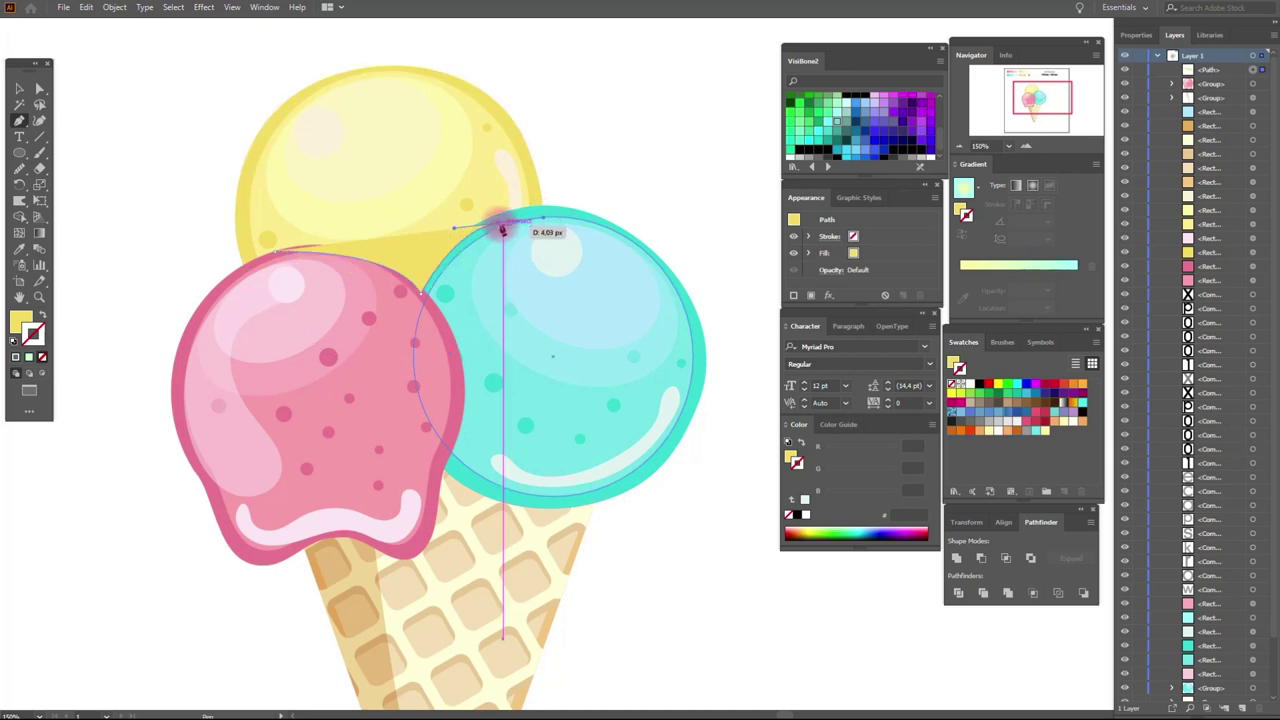
mouse_move(418, 258)
mouse_down()
mouse_move(400, 294)
mouse_move(418, 263)
mouse_move(277, 257)
mouse_move(191, 277)
mouse_move(5, 119)
mouse_up()
- Bring the pink and turquoise scoops to the front, over the yellow shape
click(22, 86)
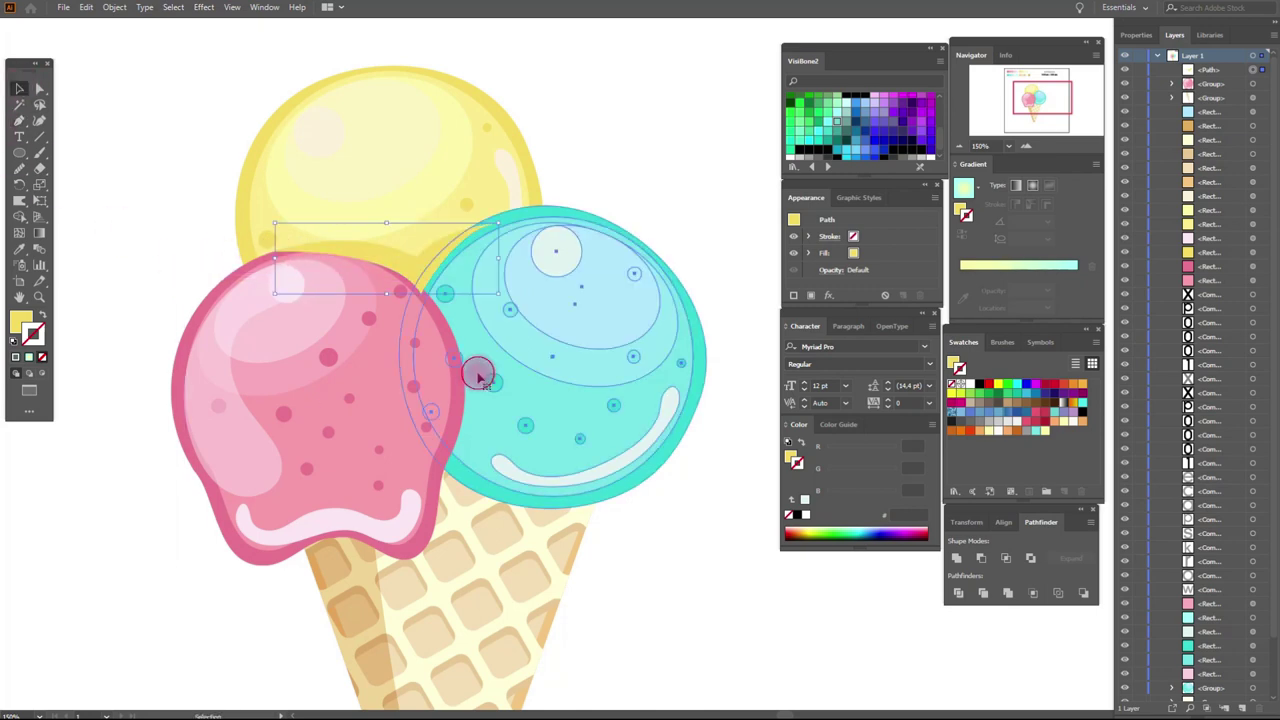
click(480, 371)
shift+click(341, 368)
right_click(341, 368)
mouse_move(378, 512)
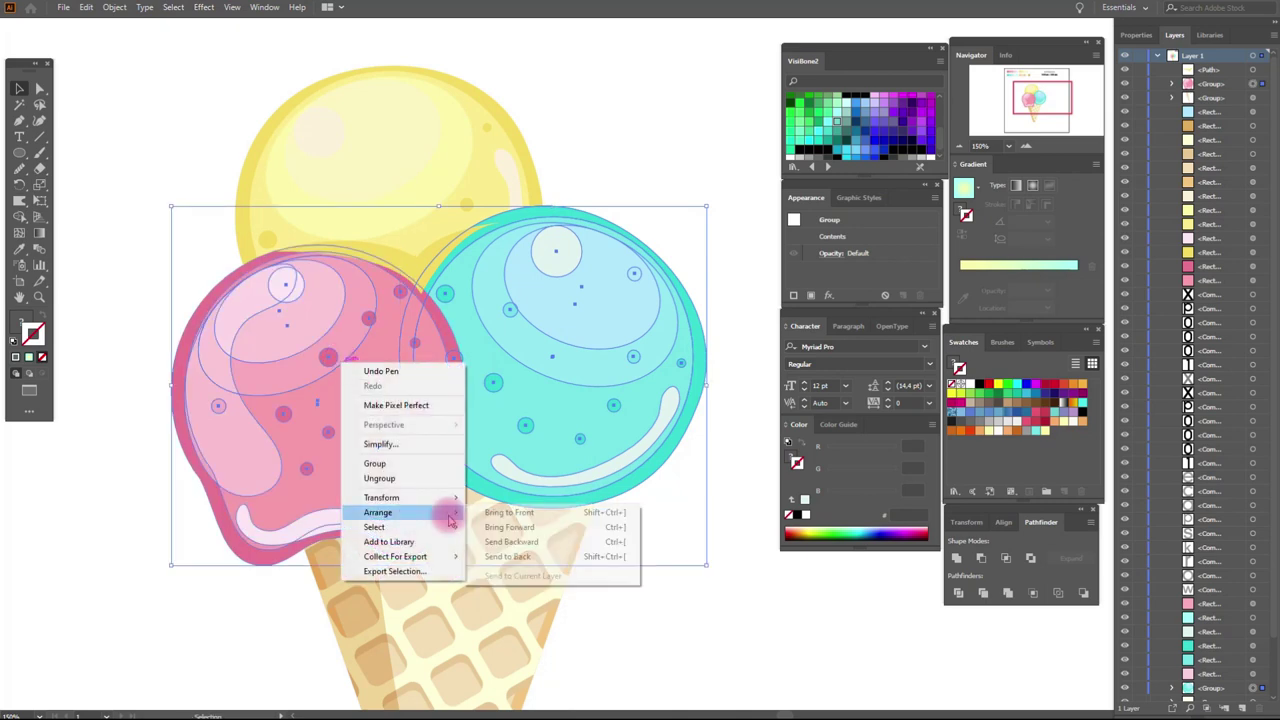
click(509, 513)
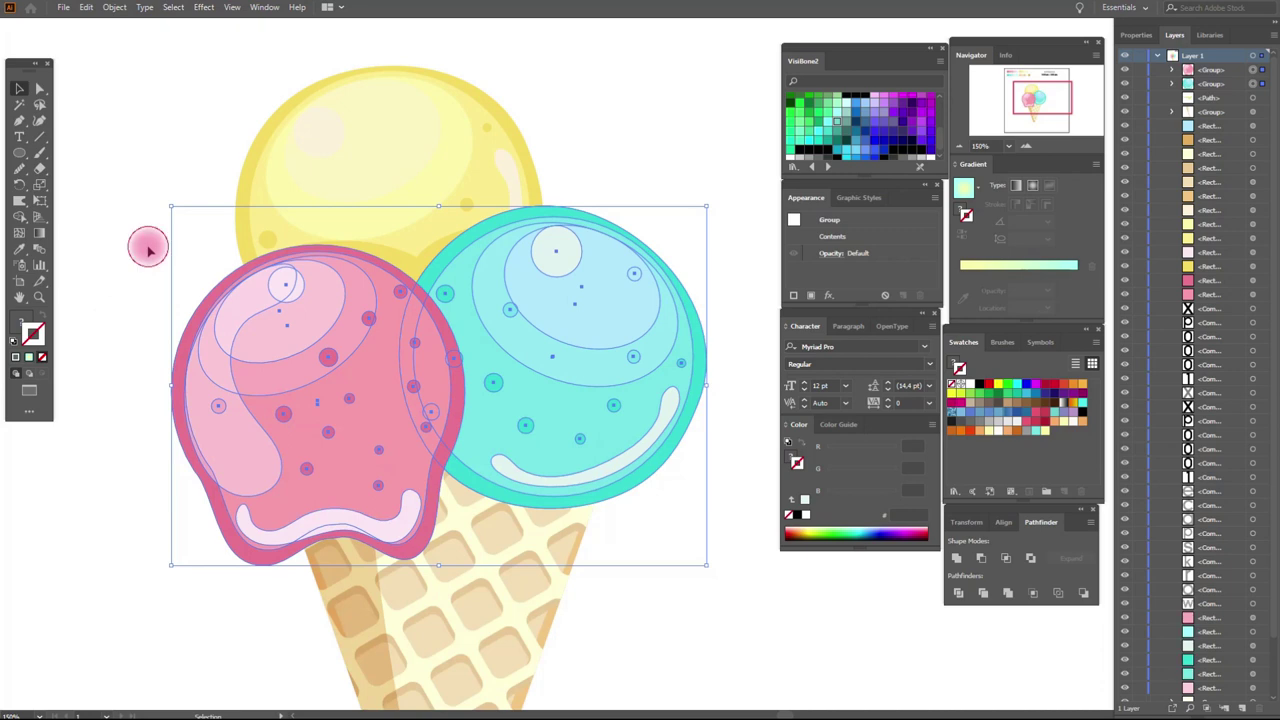
click(150, 248)
click(40, 167)
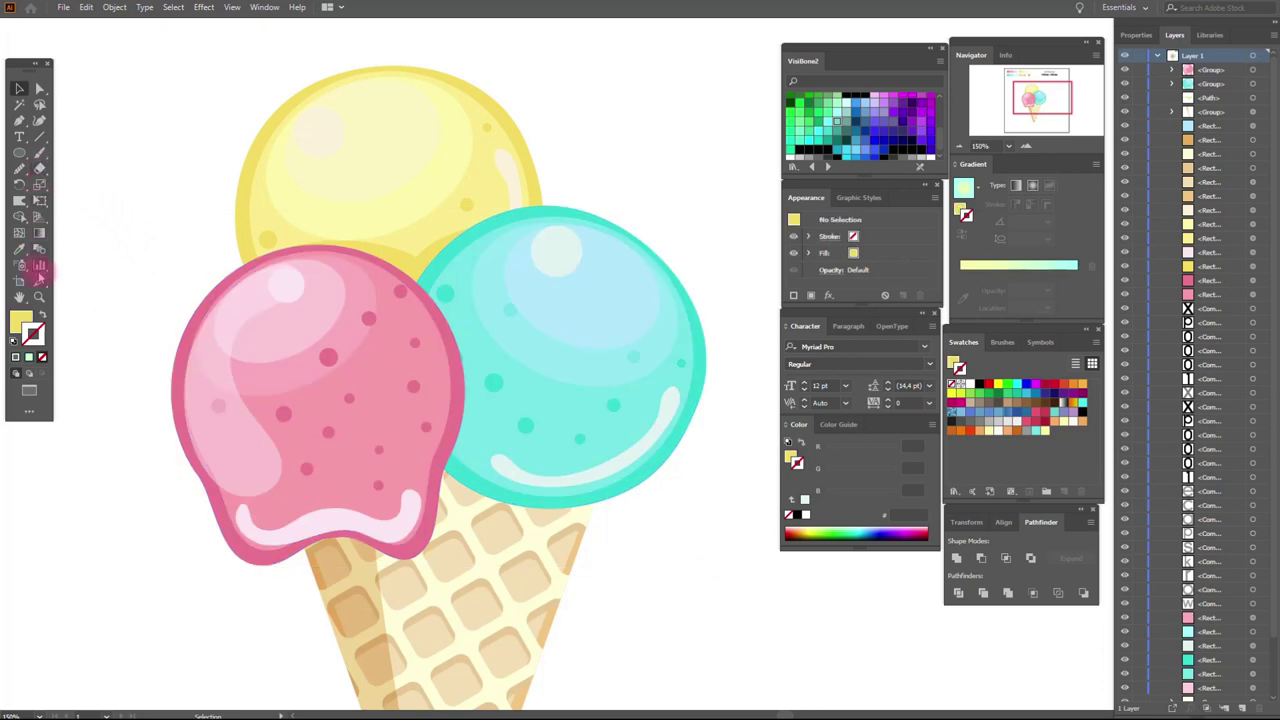
- Draw a turquoise shadow path along the pink scoop's right edge
click(578, 500)
click(19, 120)
click(418, 283)
click(433, 455)
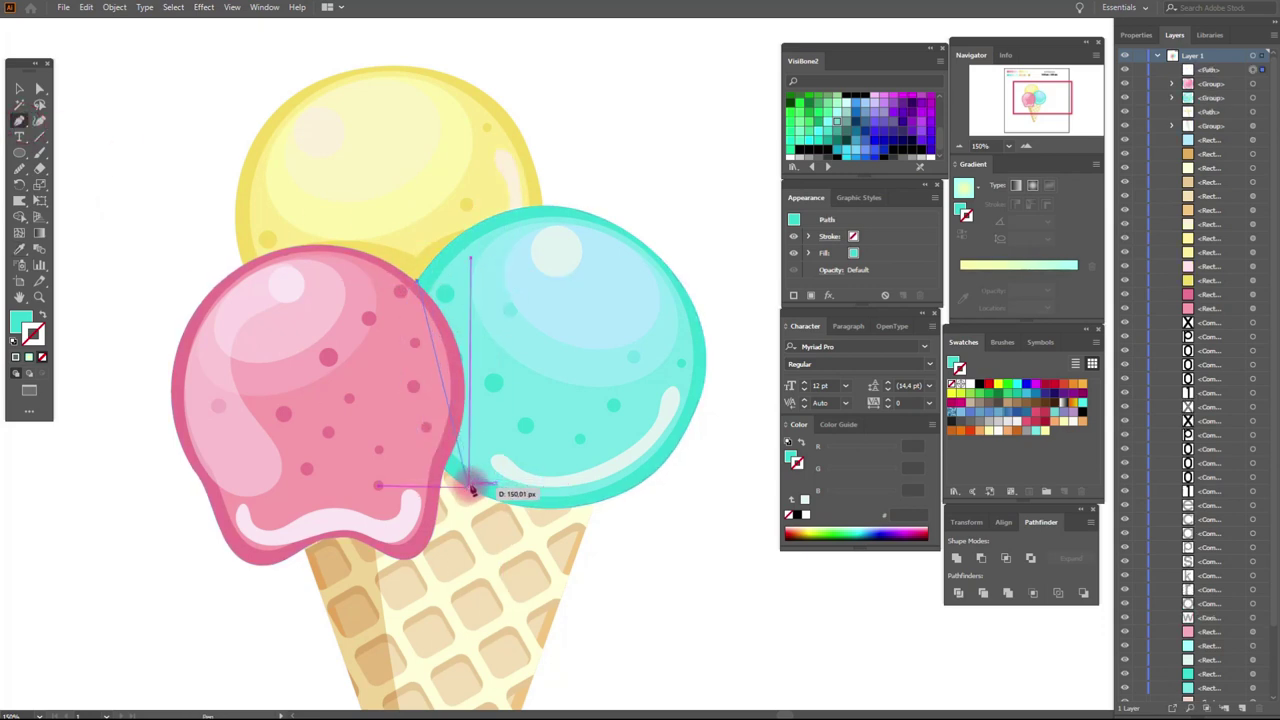
click(425, 598)
drag(425, 598, 416, 626)
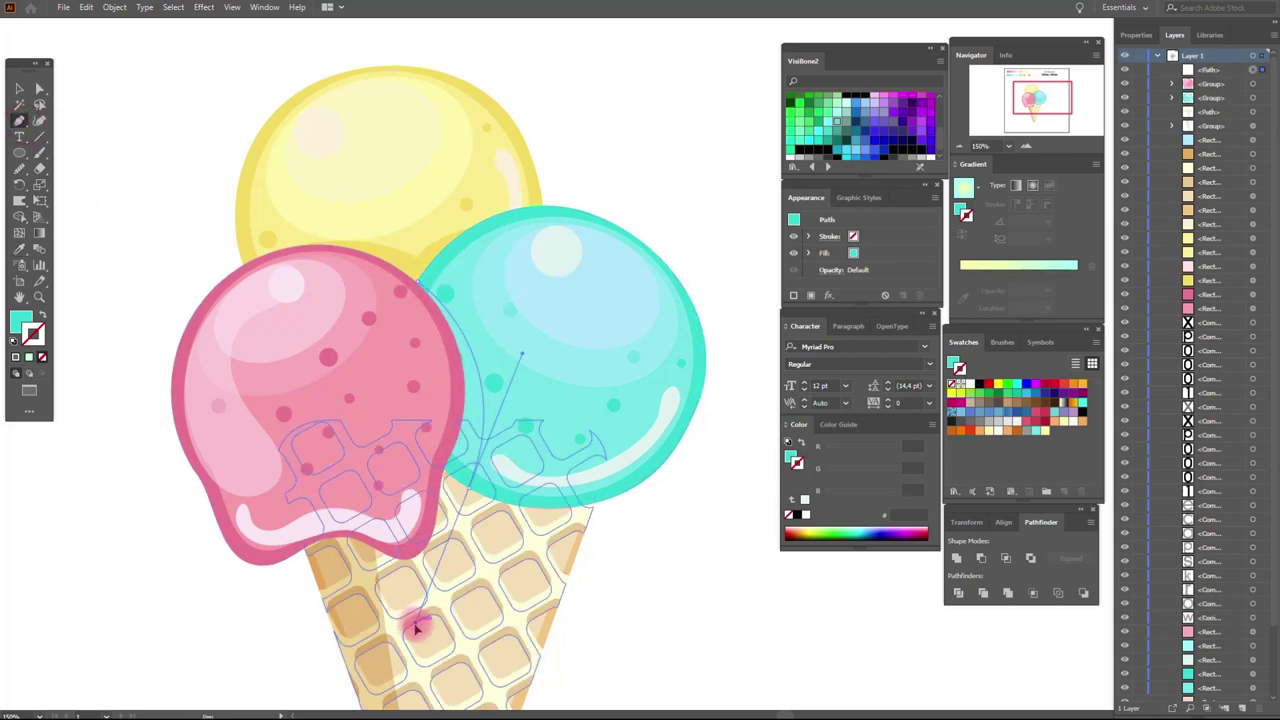
key(ctrl+z)
mouse_move(466, 488)
mouse_down()
mouse_move(409, 425)
mouse_move(421, 287)
mouse_up()
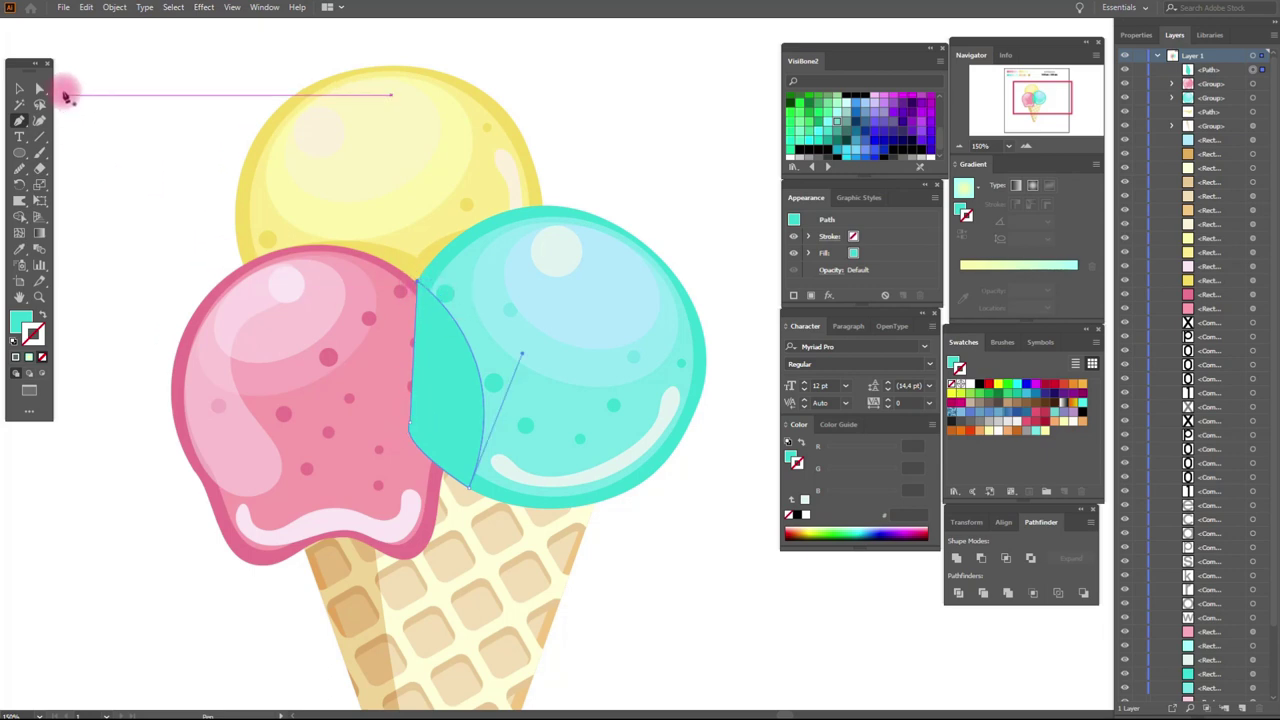
- Bring the pink scoop to the front
click(19, 90)
click(316, 392)
right_click(315, 393)
mouse_move(353, 552)
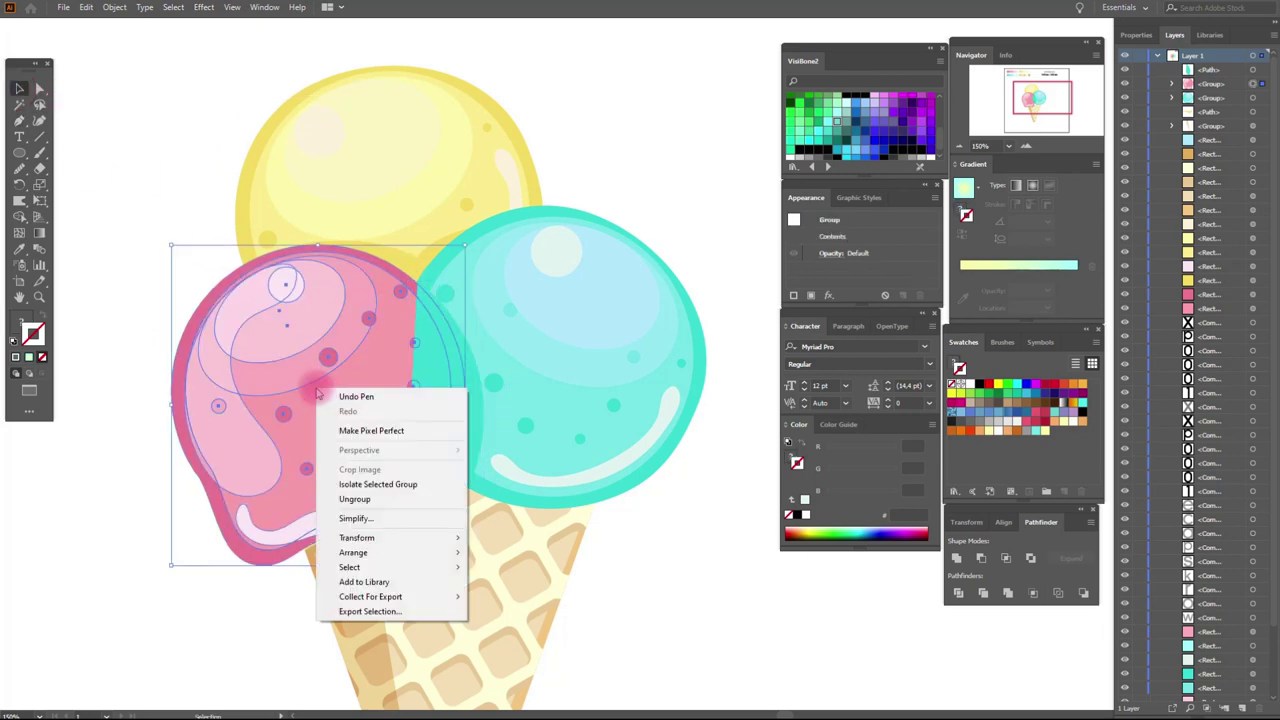
click(520, 553)
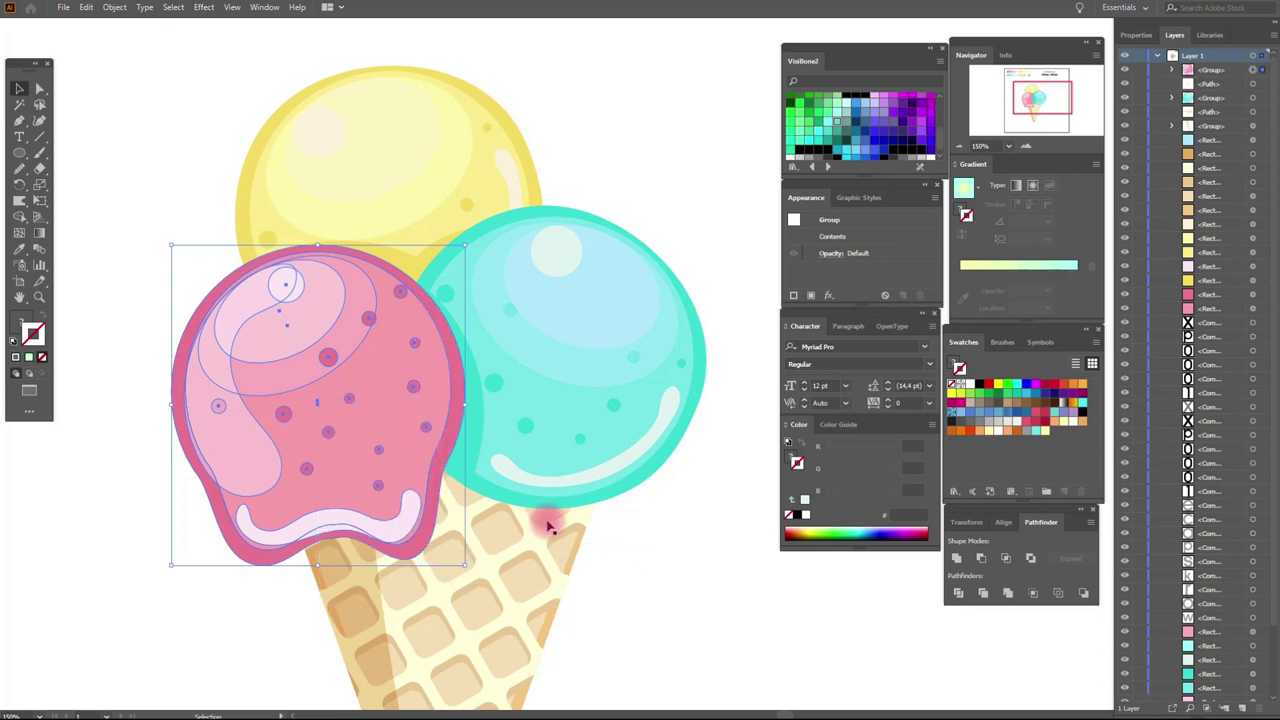
- Set the turquoise shadow over the pink scoop to Multiply blend mode
click(474, 429)
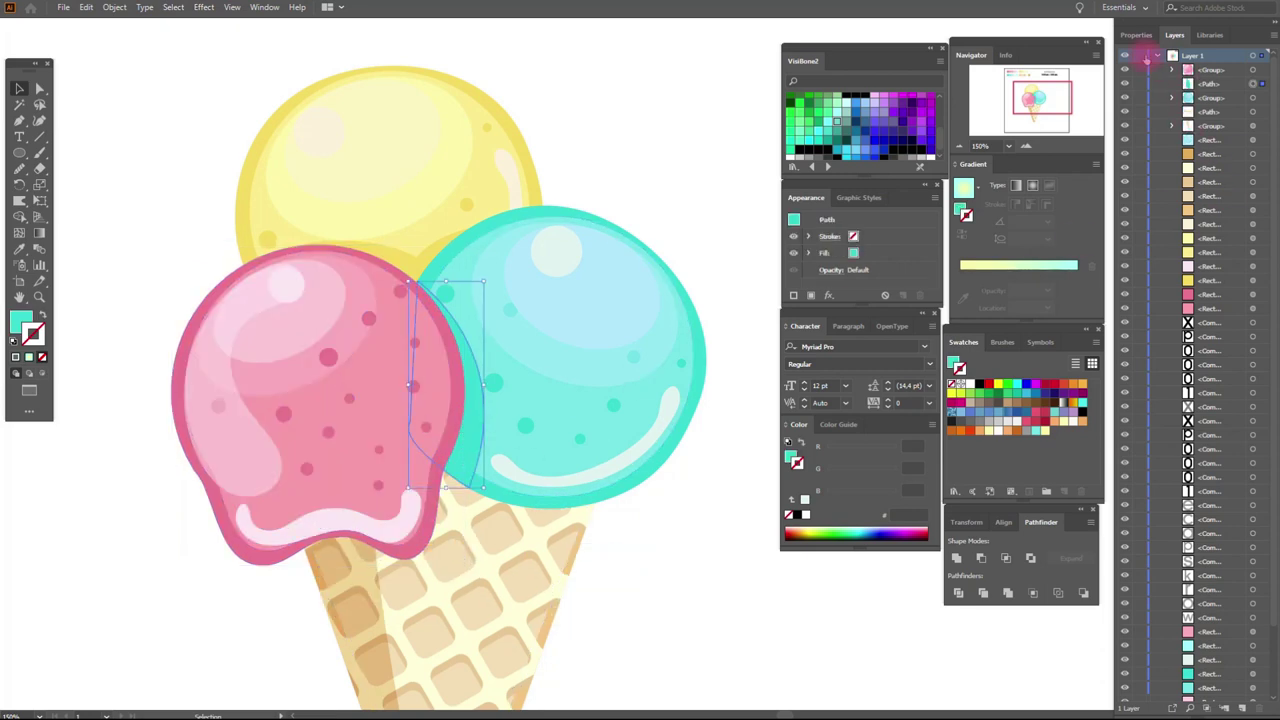
click(1138, 35)
click(1147, 222)
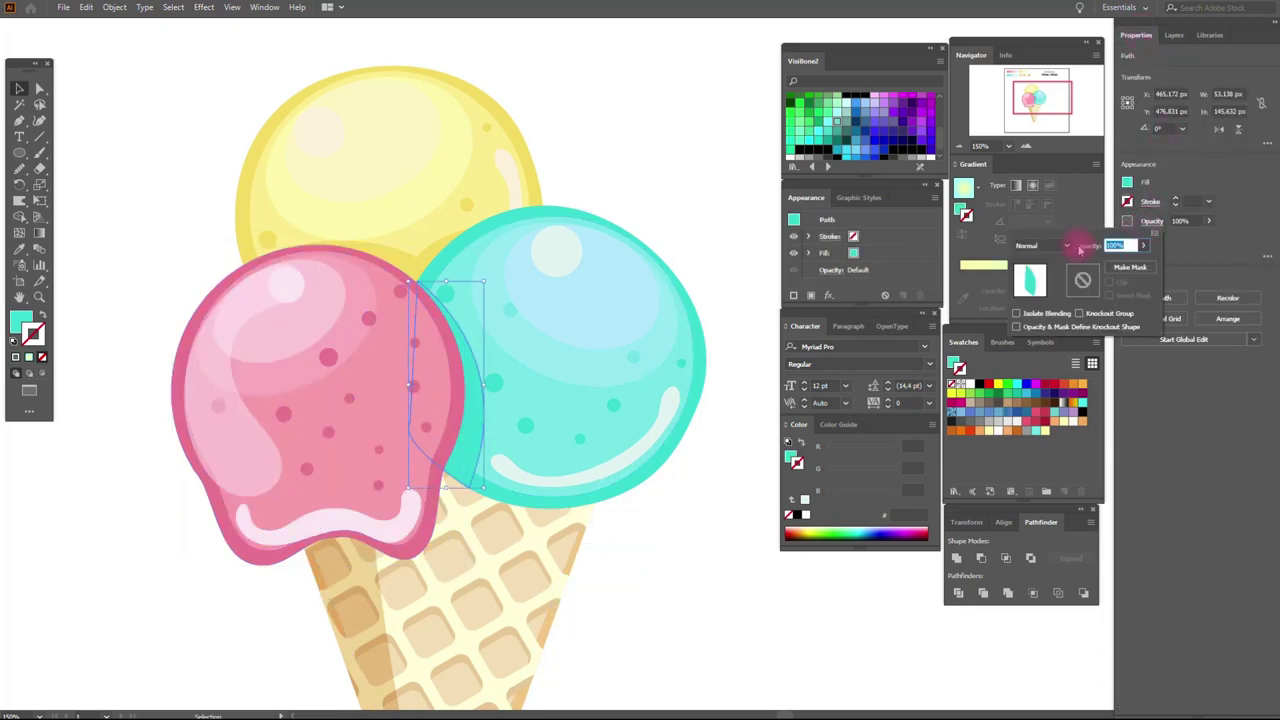
click(1066, 246)
click(1057, 294)
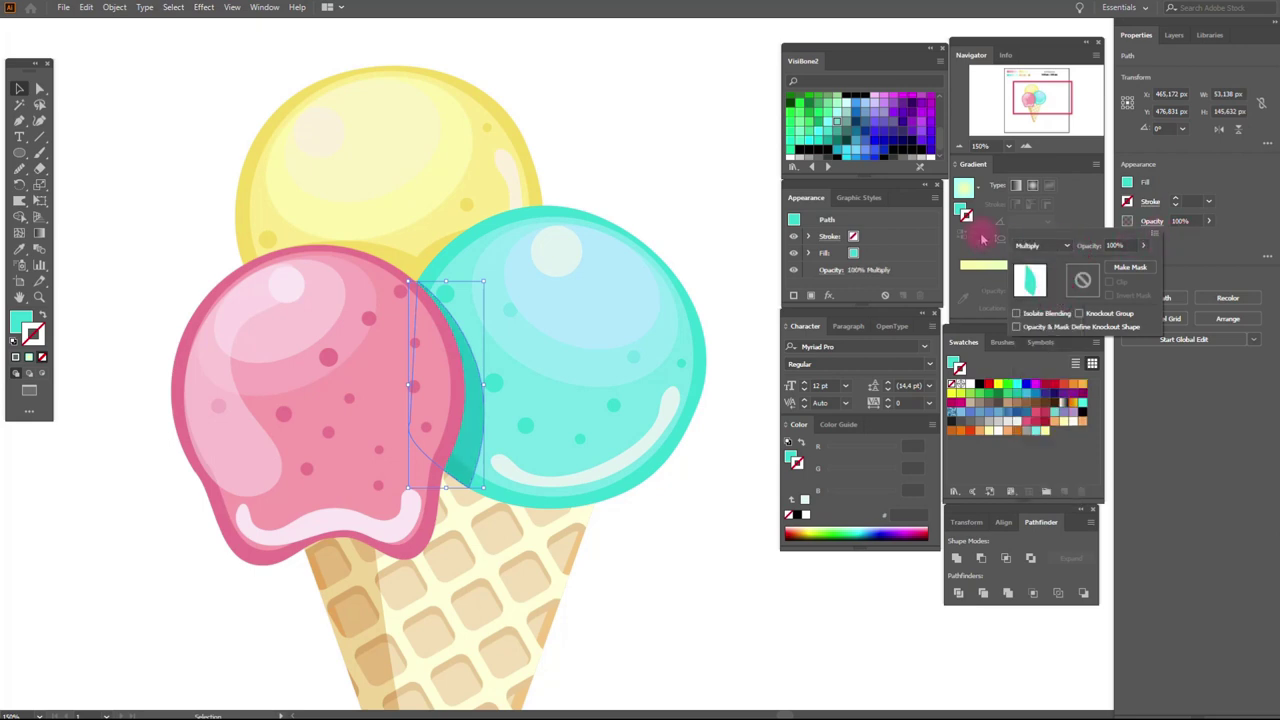
click(729, 220)
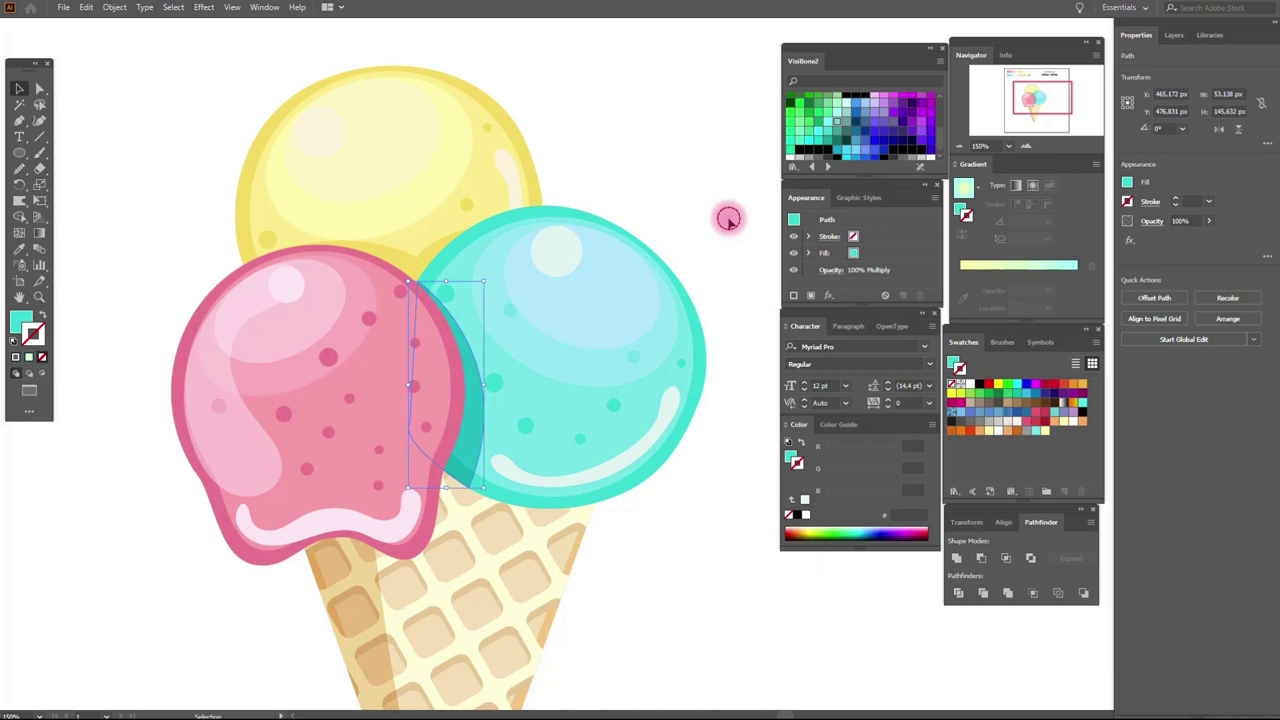
click(729, 218)
- Set the yellow shadow shape to Multiply and zoom out to the full artboard
click(430, 244)
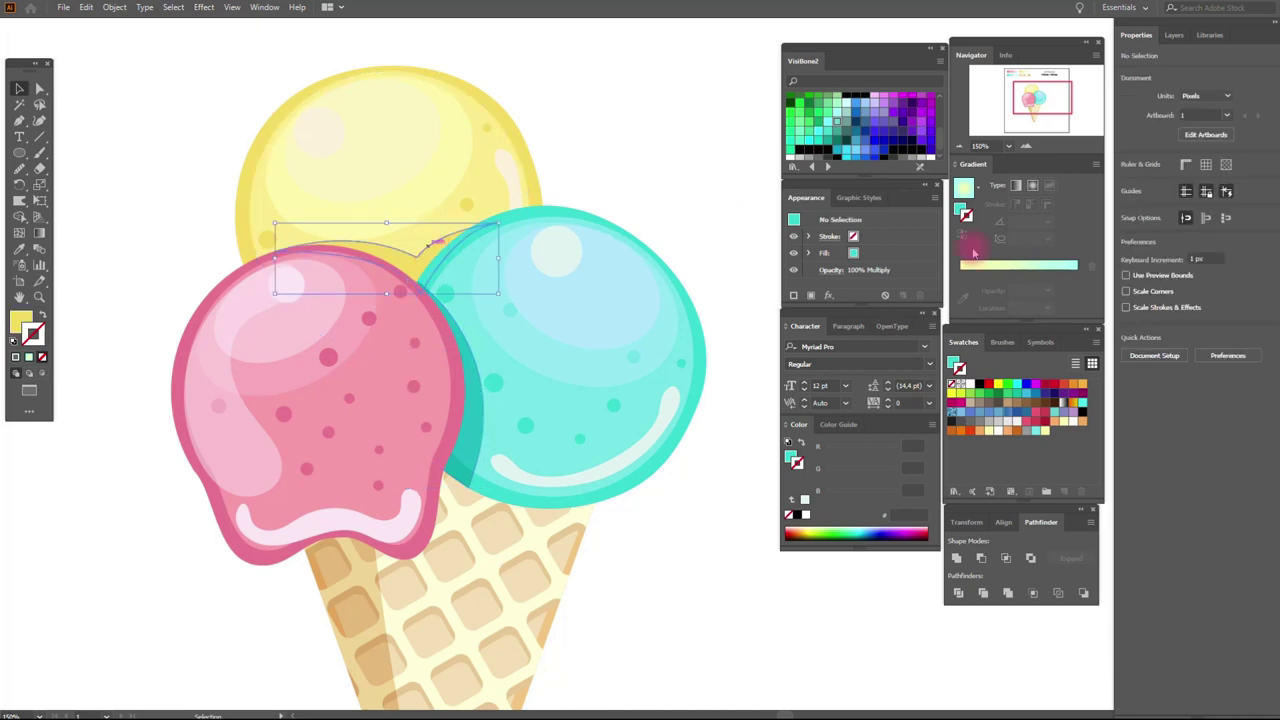
click(1156, 224)
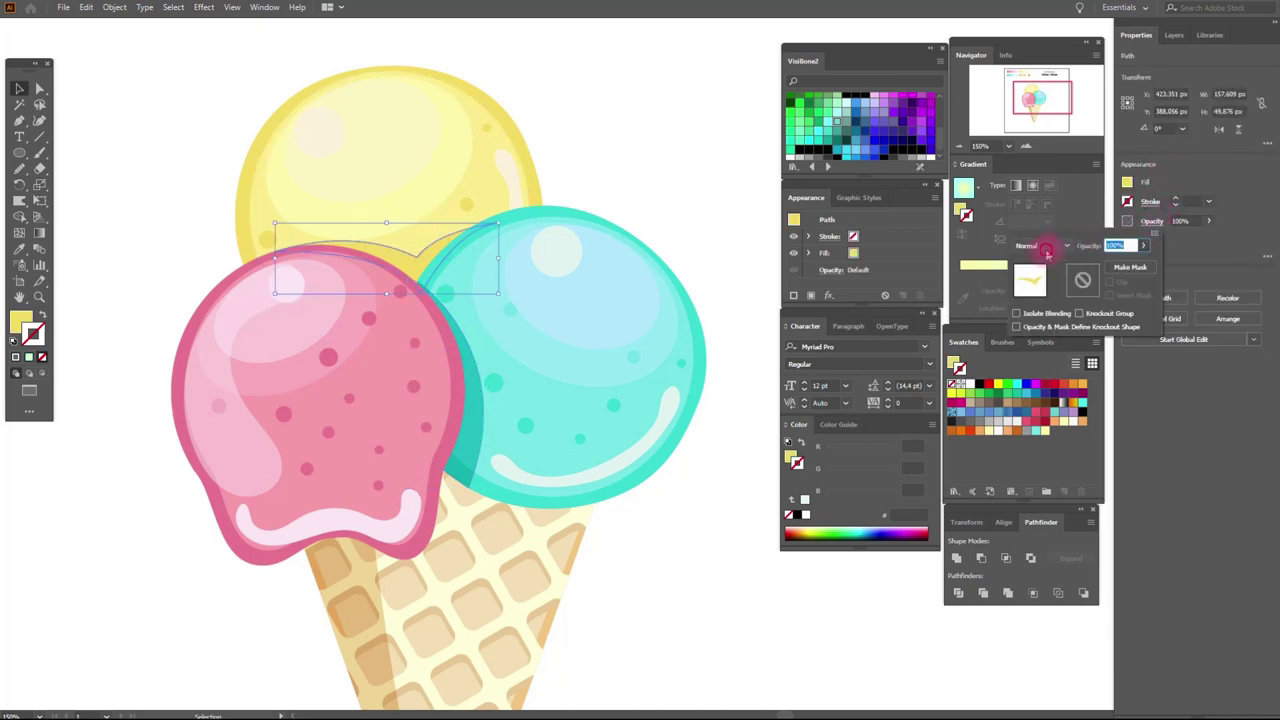
click(1046, 248)
click(1040, 286)
click(674, 211)
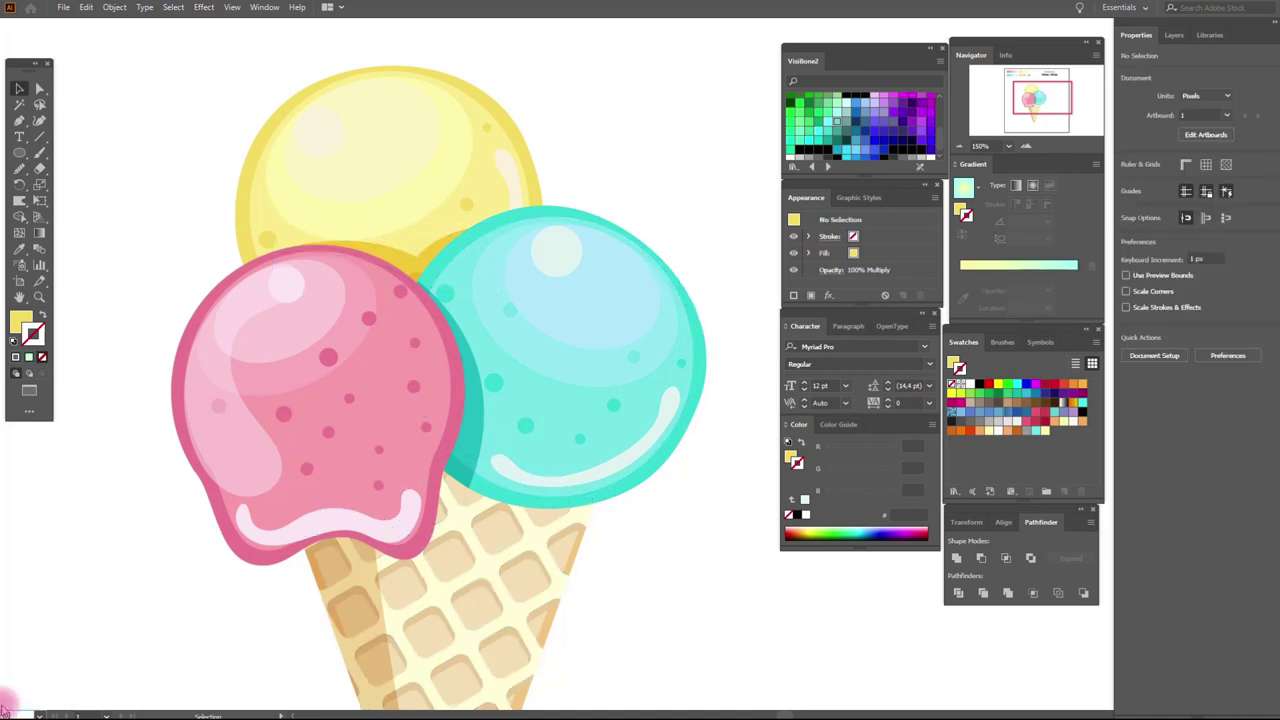
key(ctrl+0)
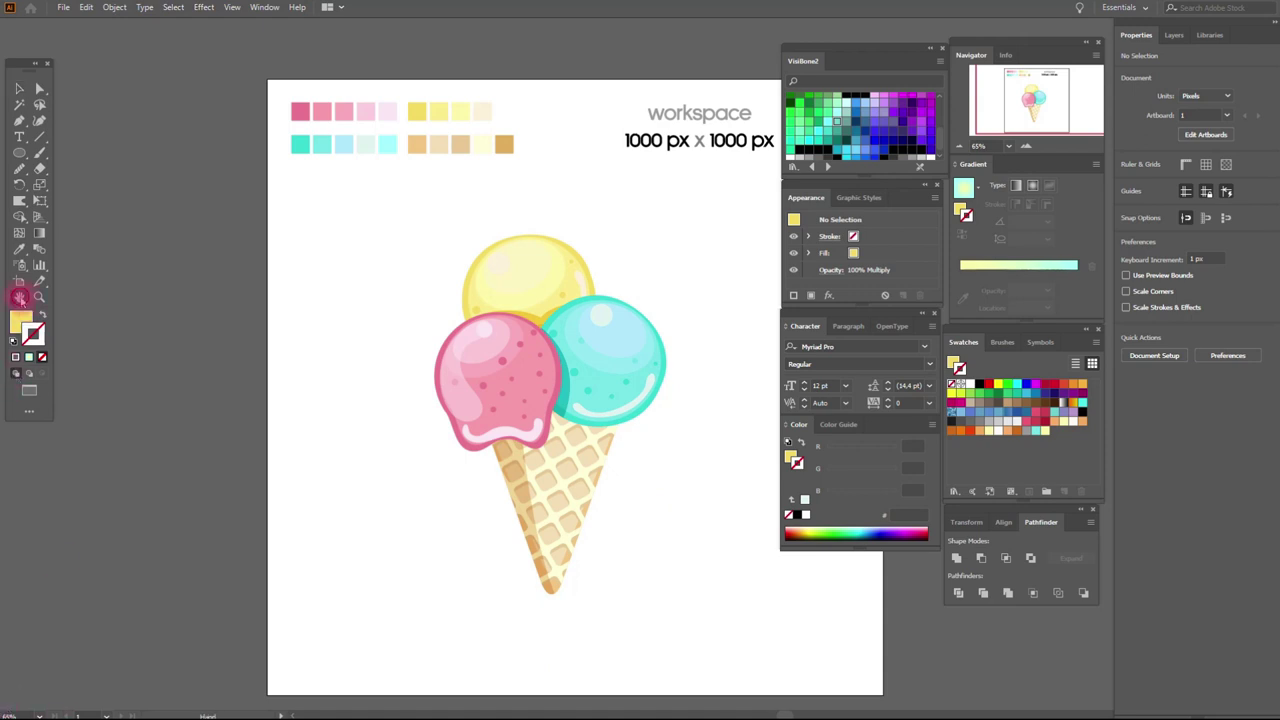
- Ungroup the pink scoop
click(19, 297)
drag(586, 414, 424, 347)
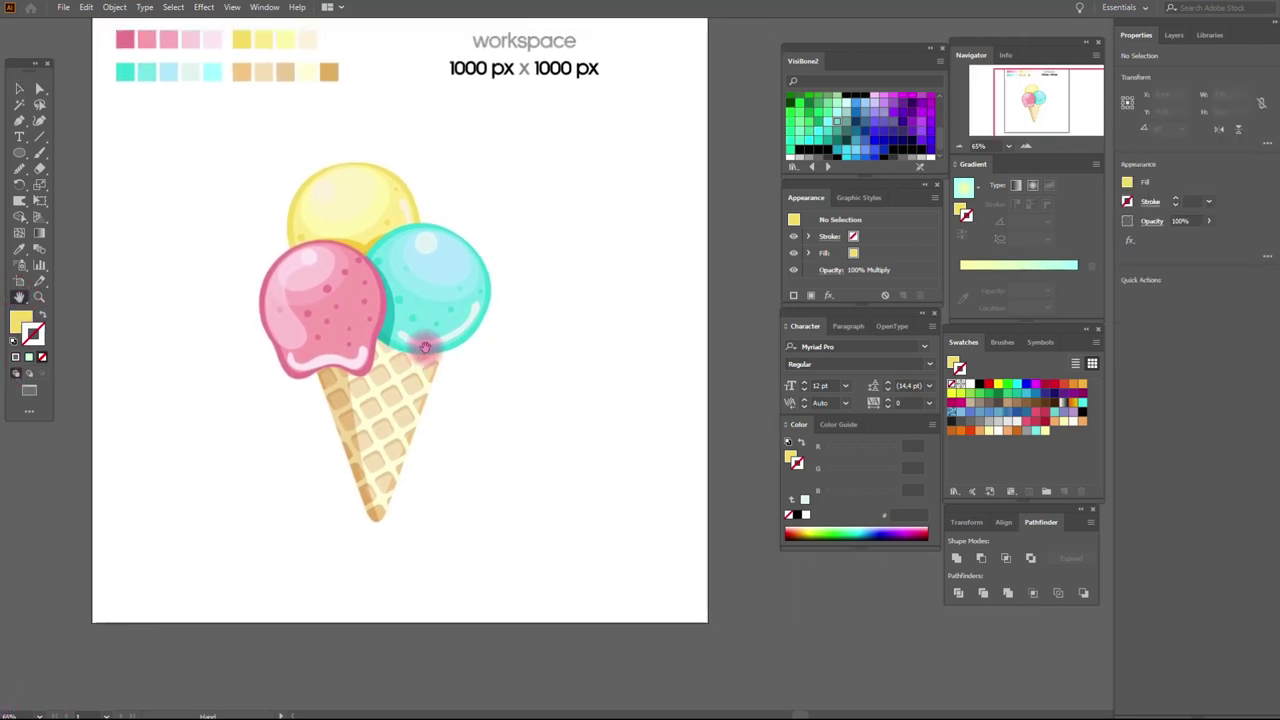
click(19, 88)
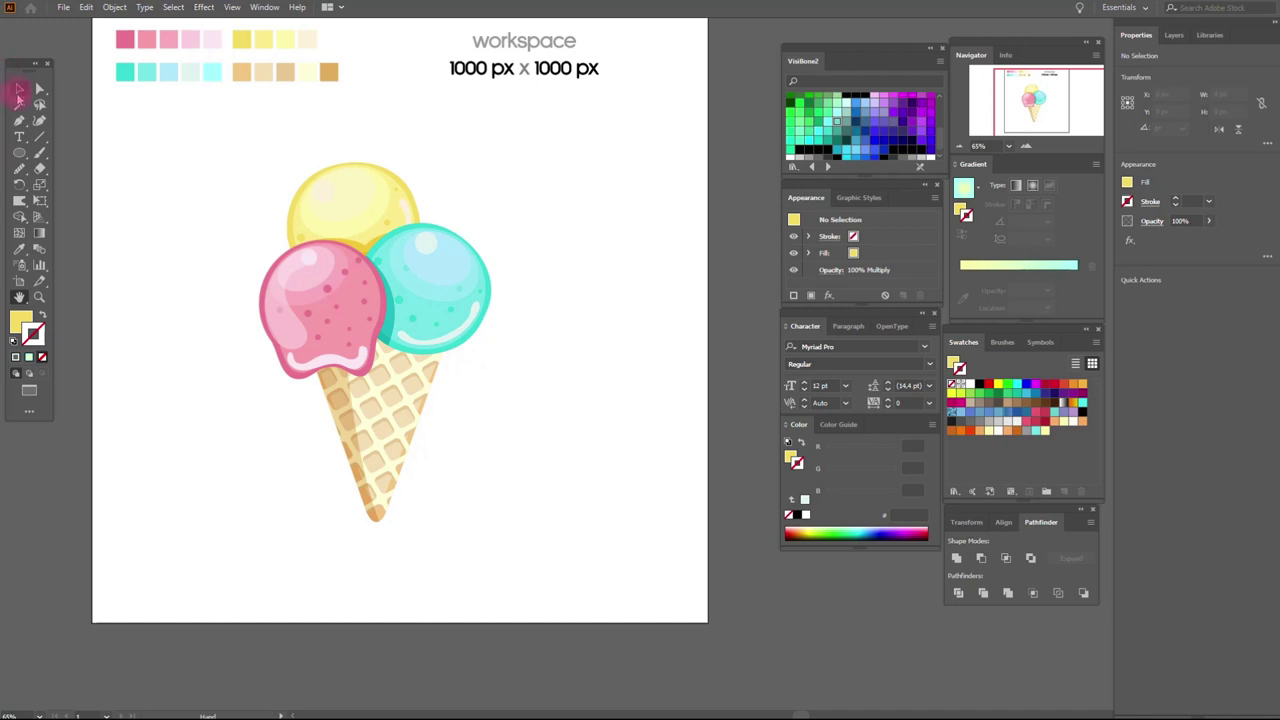
click(346, 203)
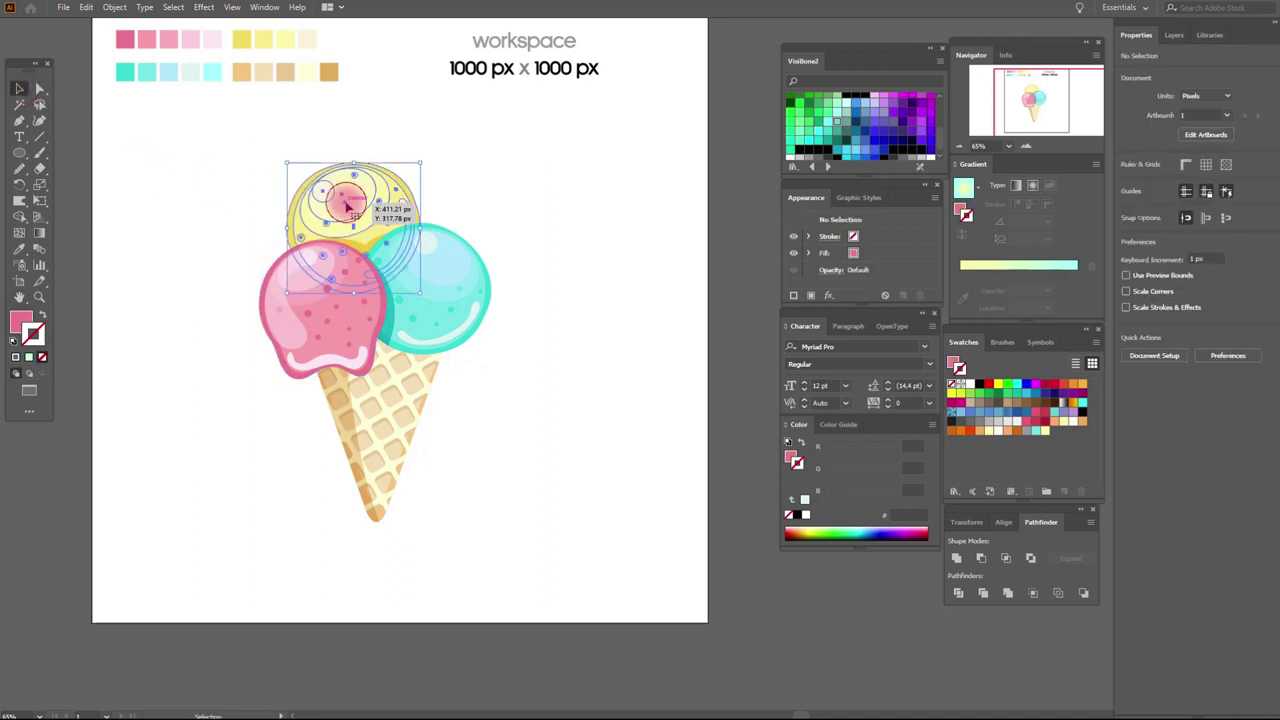
click(335, 345)
right_click(332, 342)
click(370, 448)
click(508, 422)
- Duplicate the pink scoop's darkest shape, send the copy backward one step and nudge it down
click(370, 376)
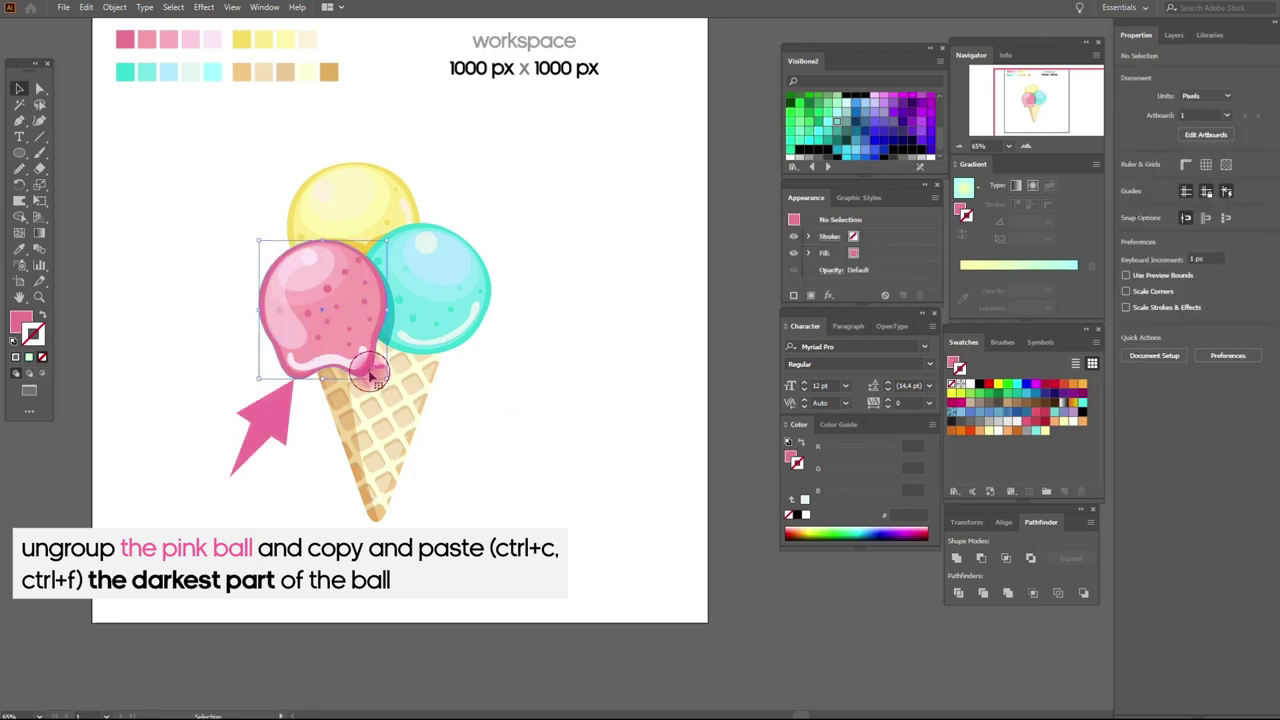
key(a)
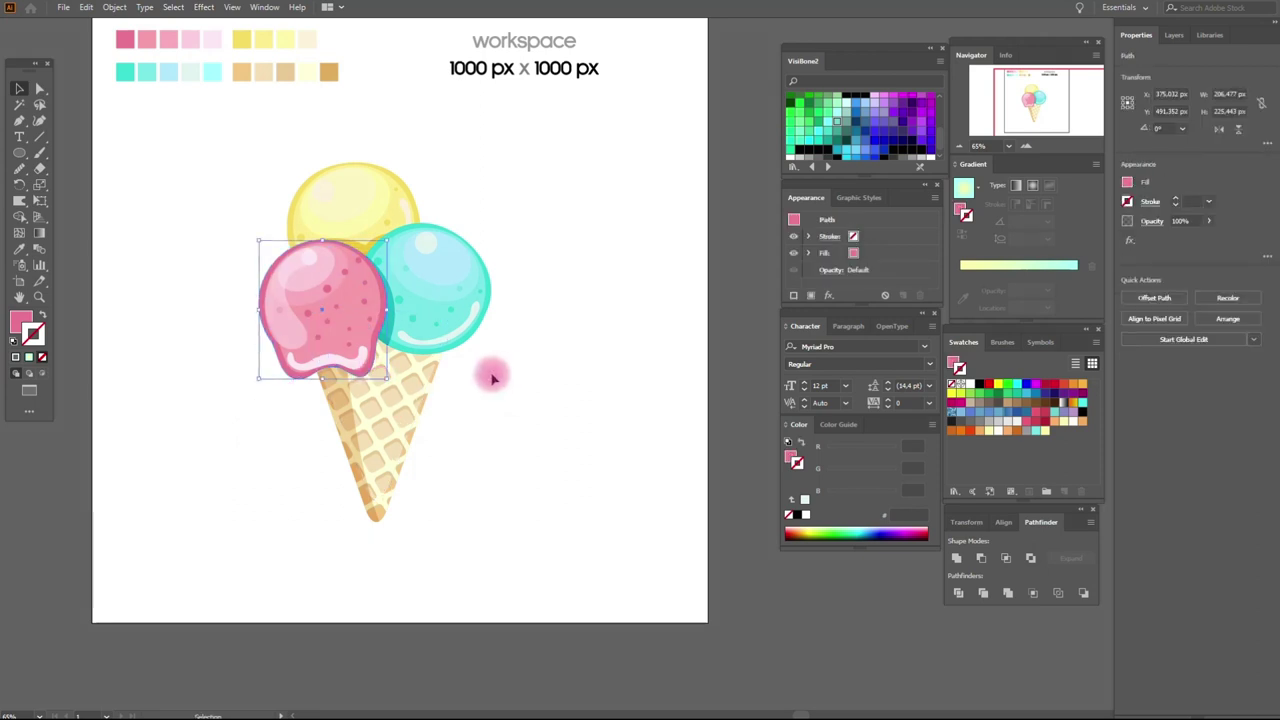
right_click(492, 378)
mouse_move(529, 598)
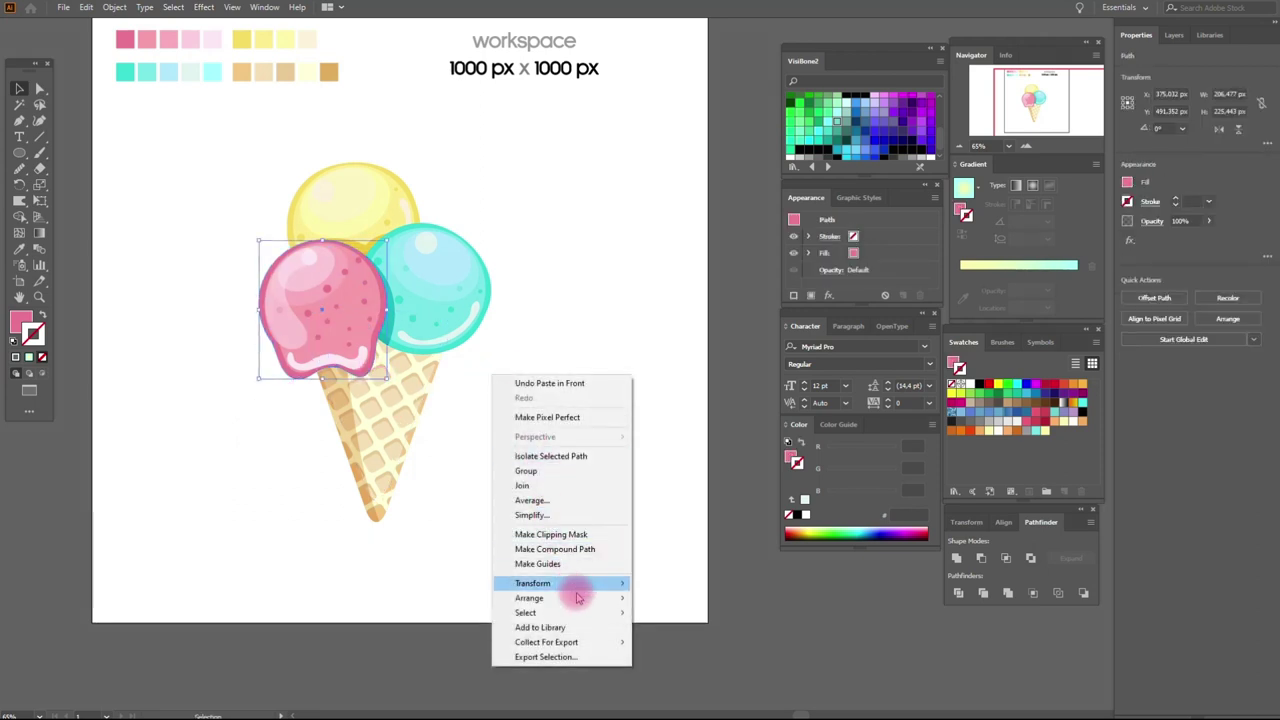
click(650, 627)
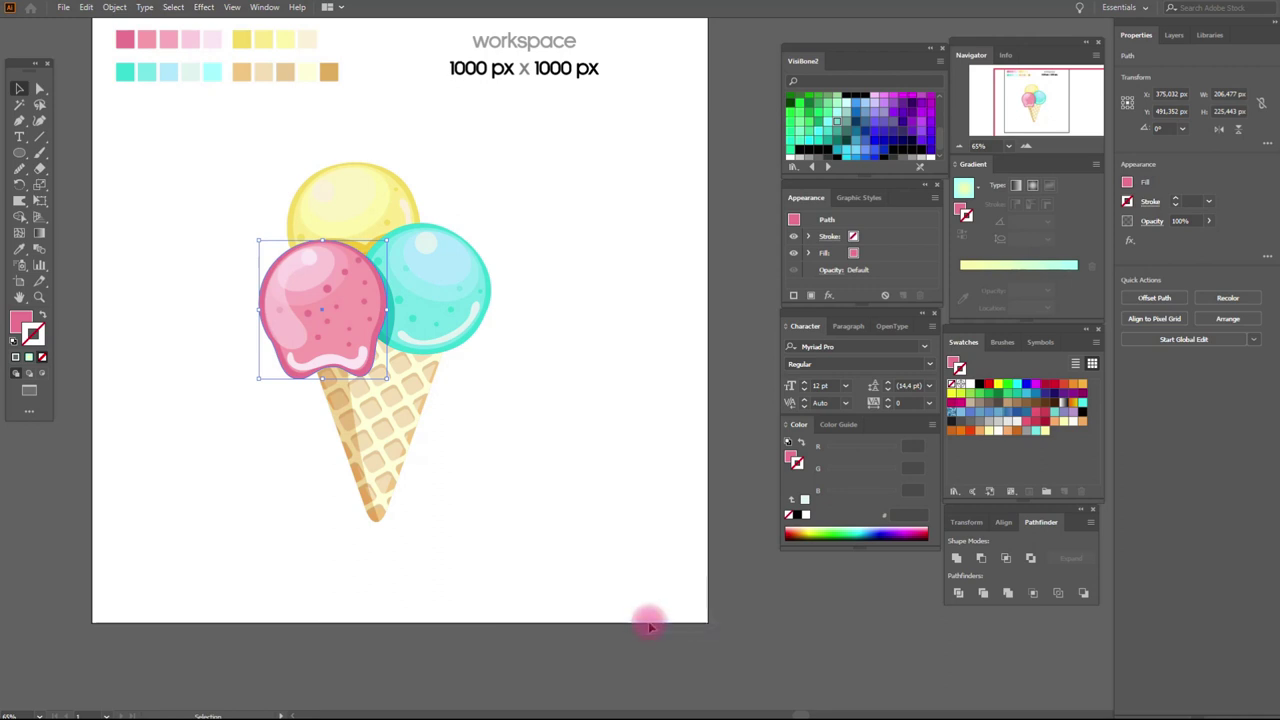
key(Down)
key(Down)
key(Down)
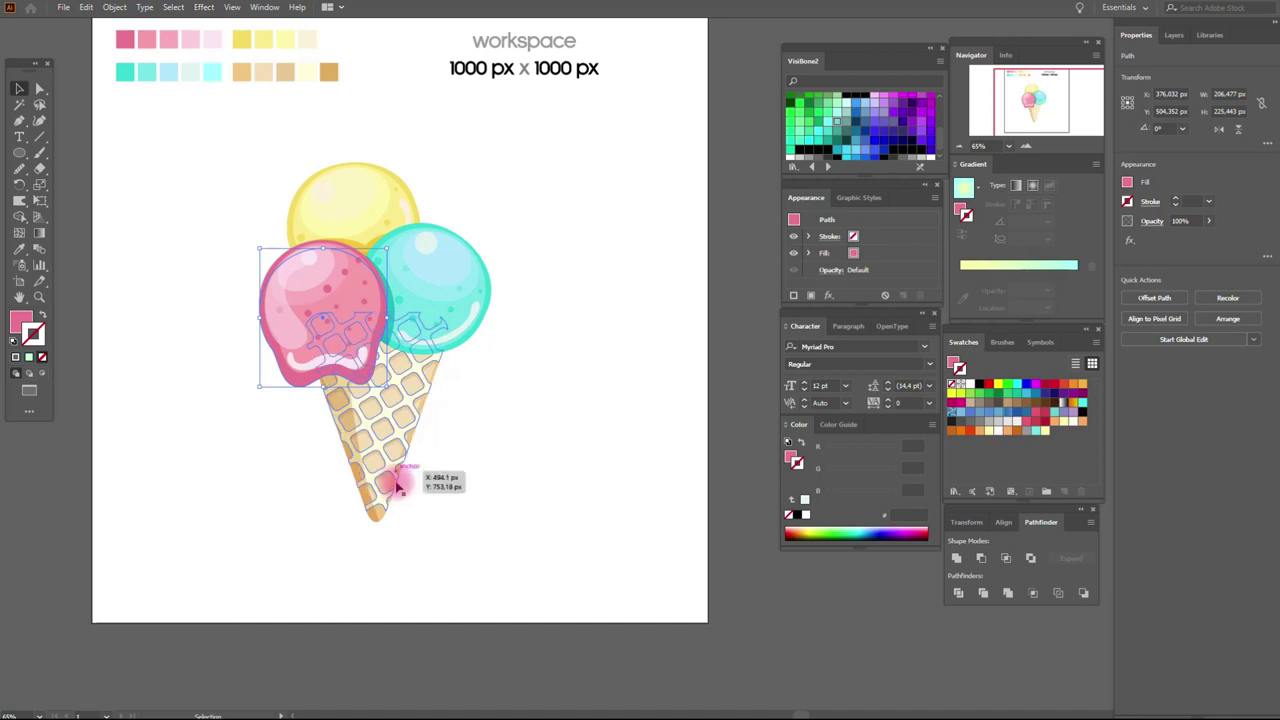
- Intersect a front copy of the cone with the pink copy and expand it into a drip shape
click(384, 513)
key(a)
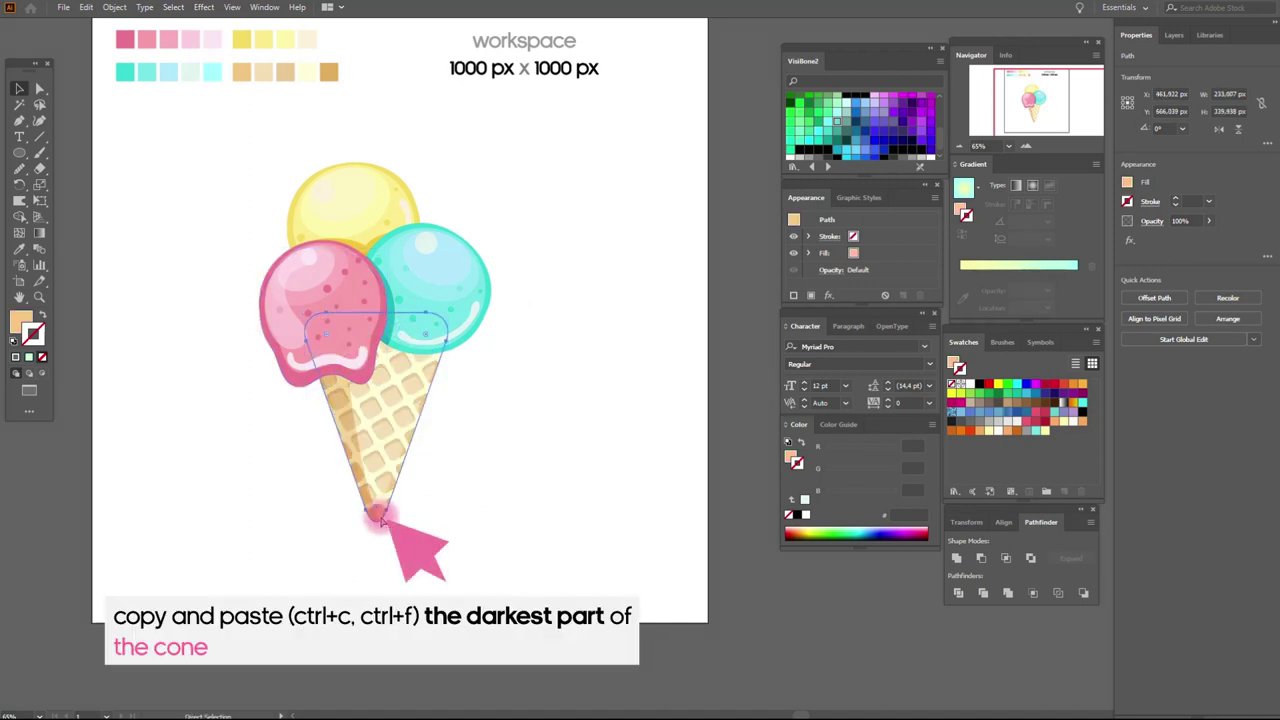
key(ctrl+c)
key(ctrl+f)
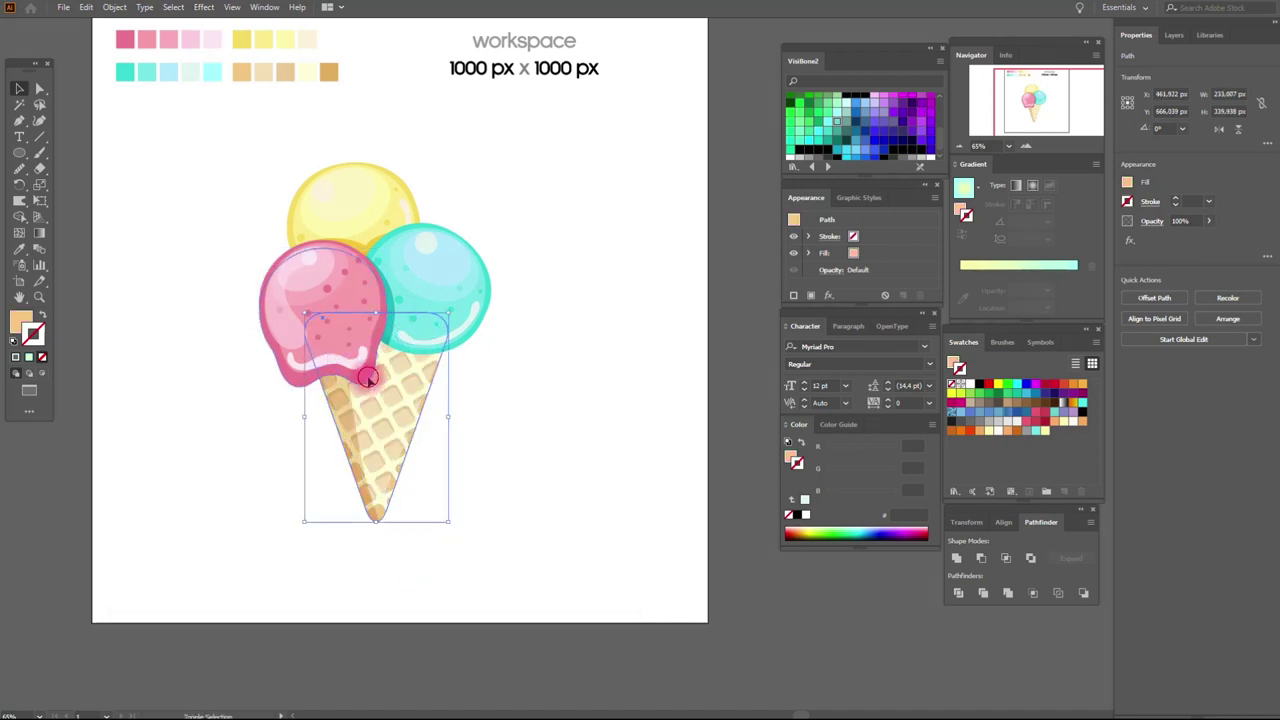
right_click(368, 377)
click(414, 450)
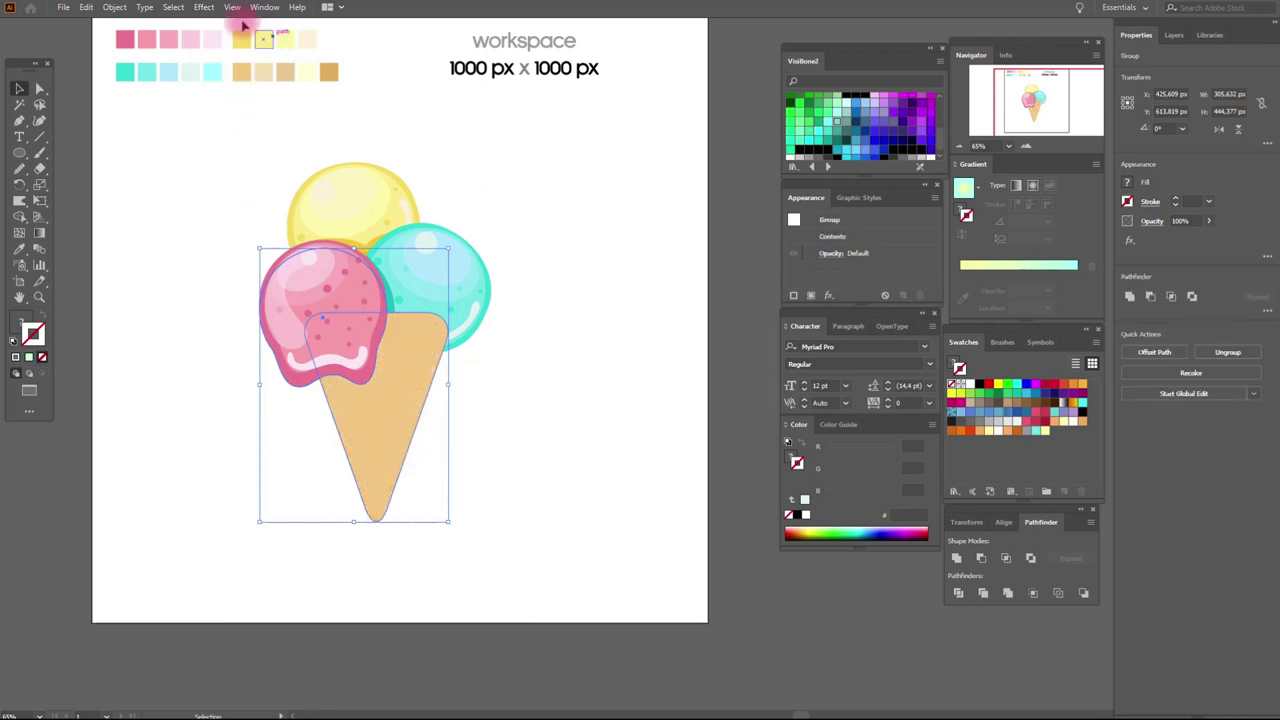
click(204, 7)
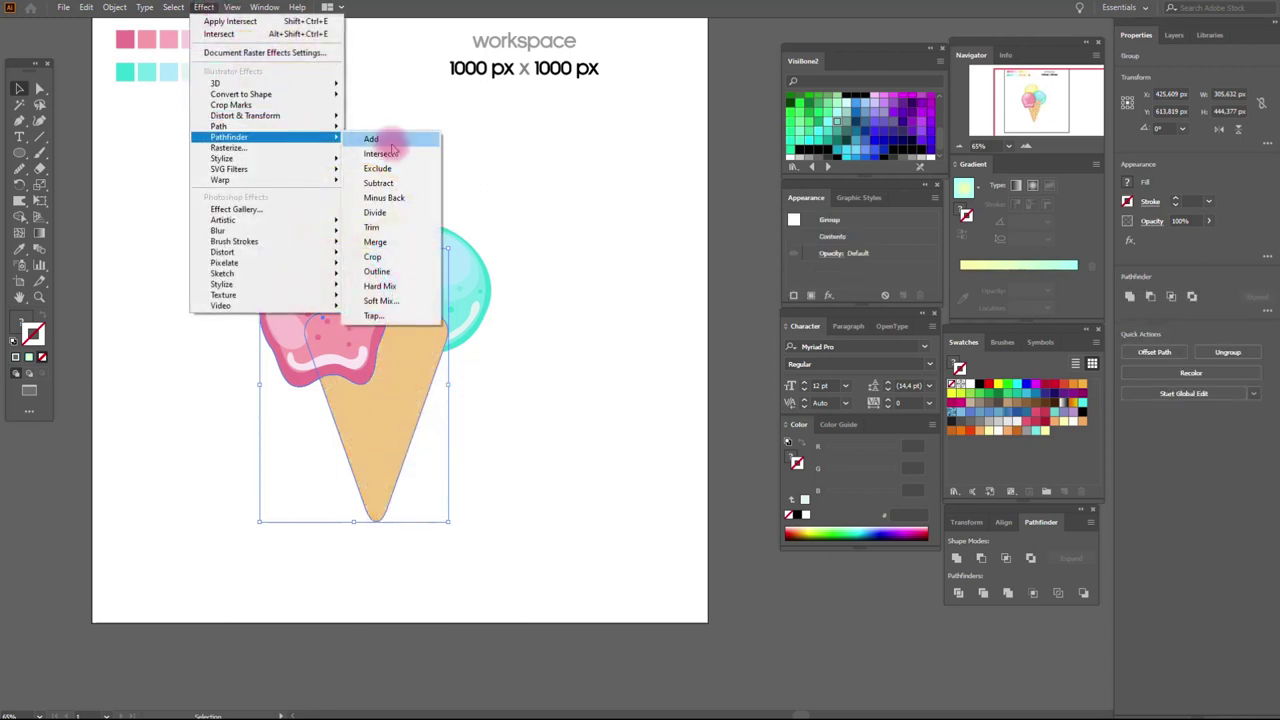
click(400, 155)
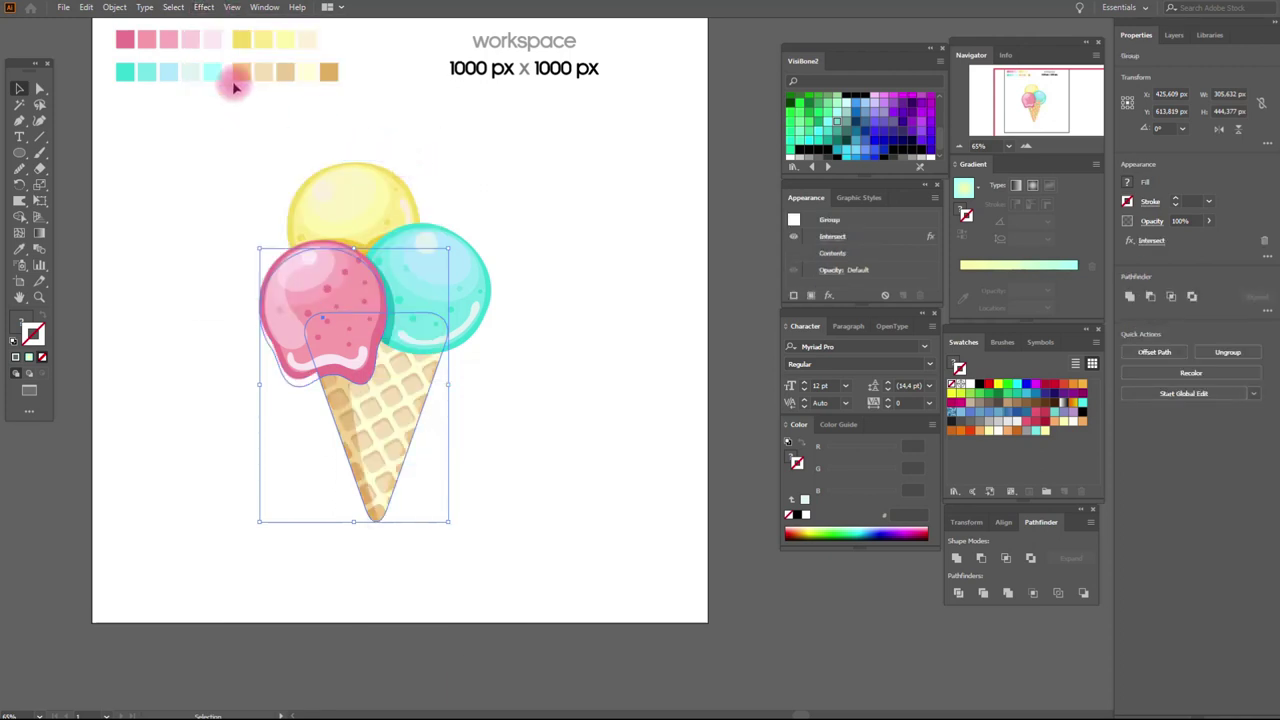
click(114, 7)
click(186, 180)
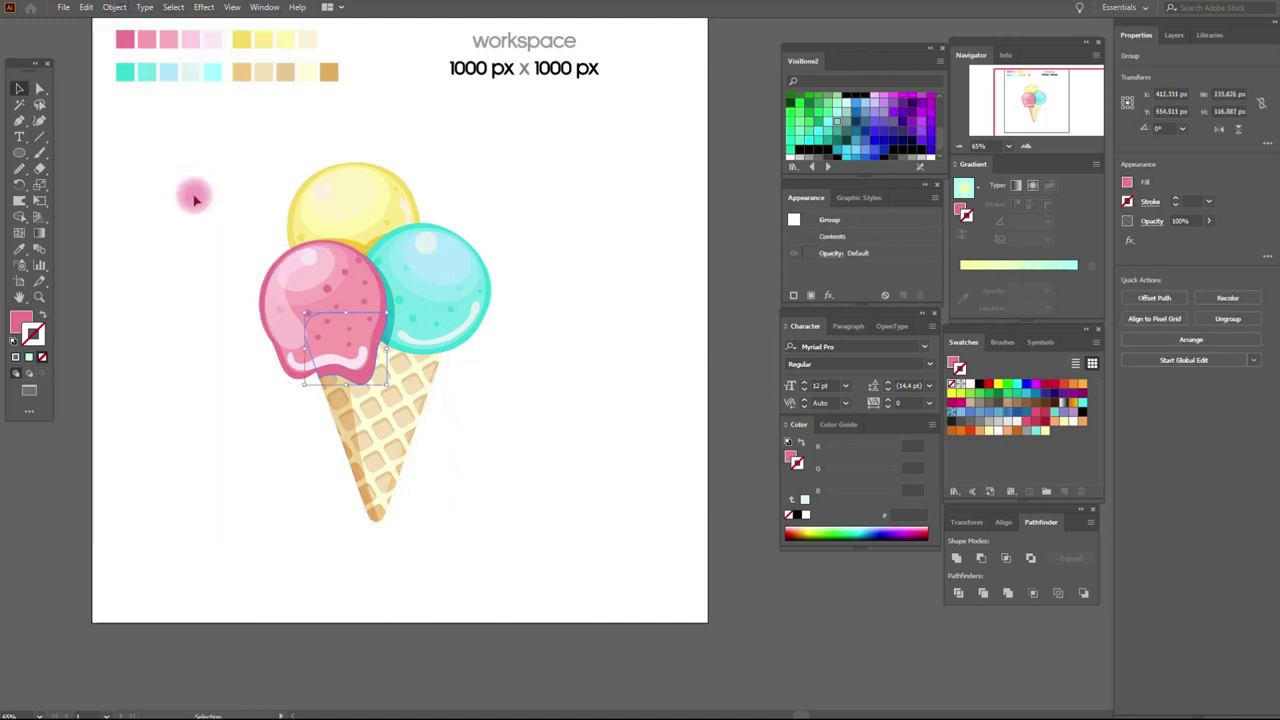
- Send the cone and drip shape behind the scoops
drag(279, 458, 454, 514)
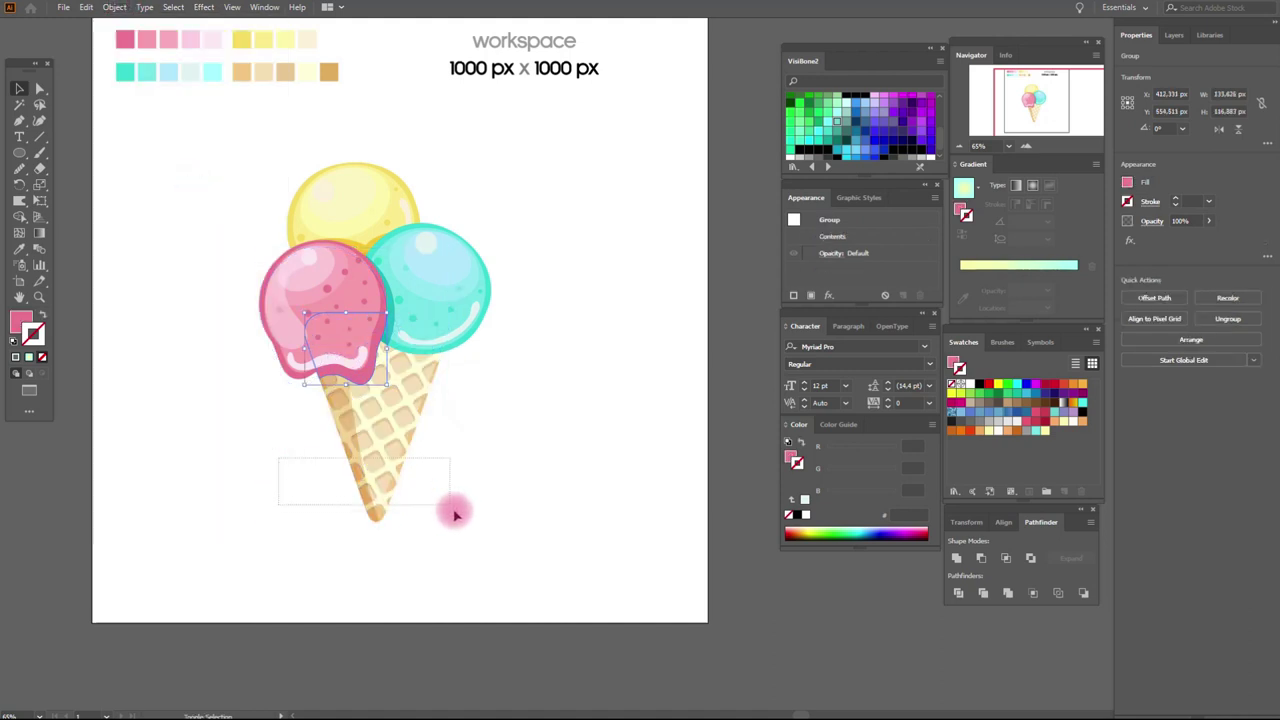
right_click(471, 459)
click(679, 656)
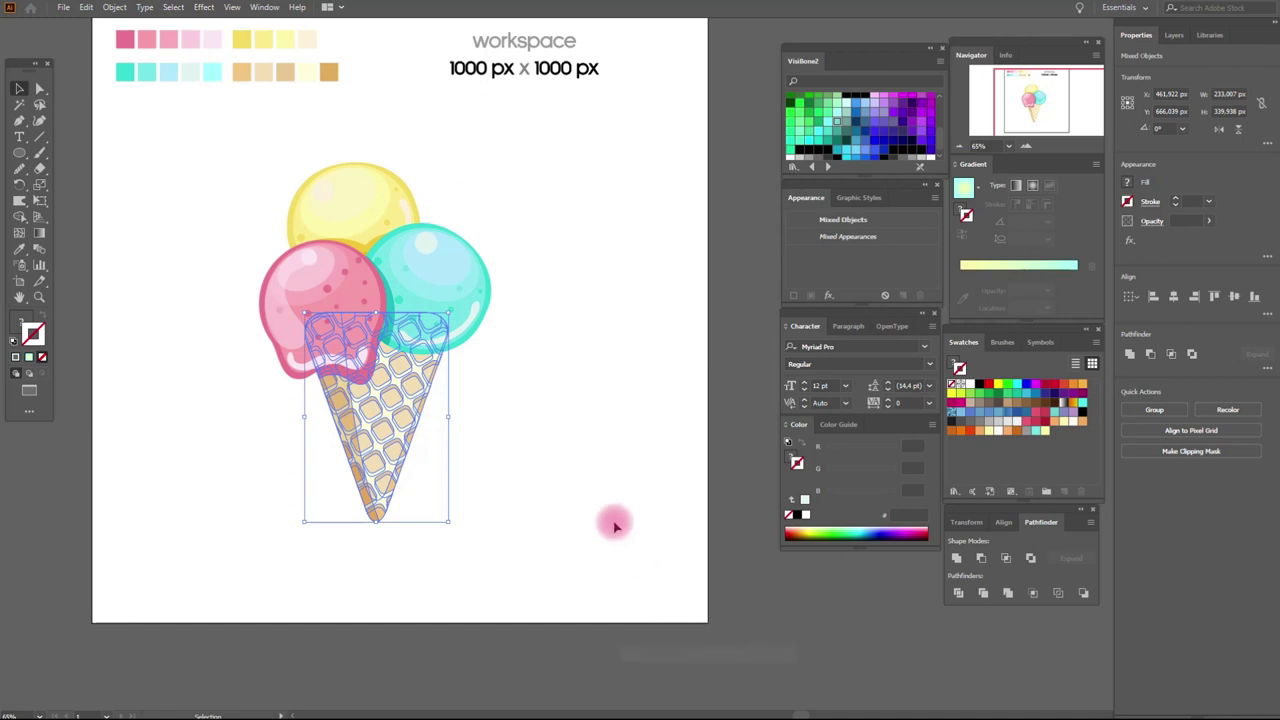
click(600, 512)
- Give the drip shadow the cone's colour and set it to Multiply
click(350, 387)
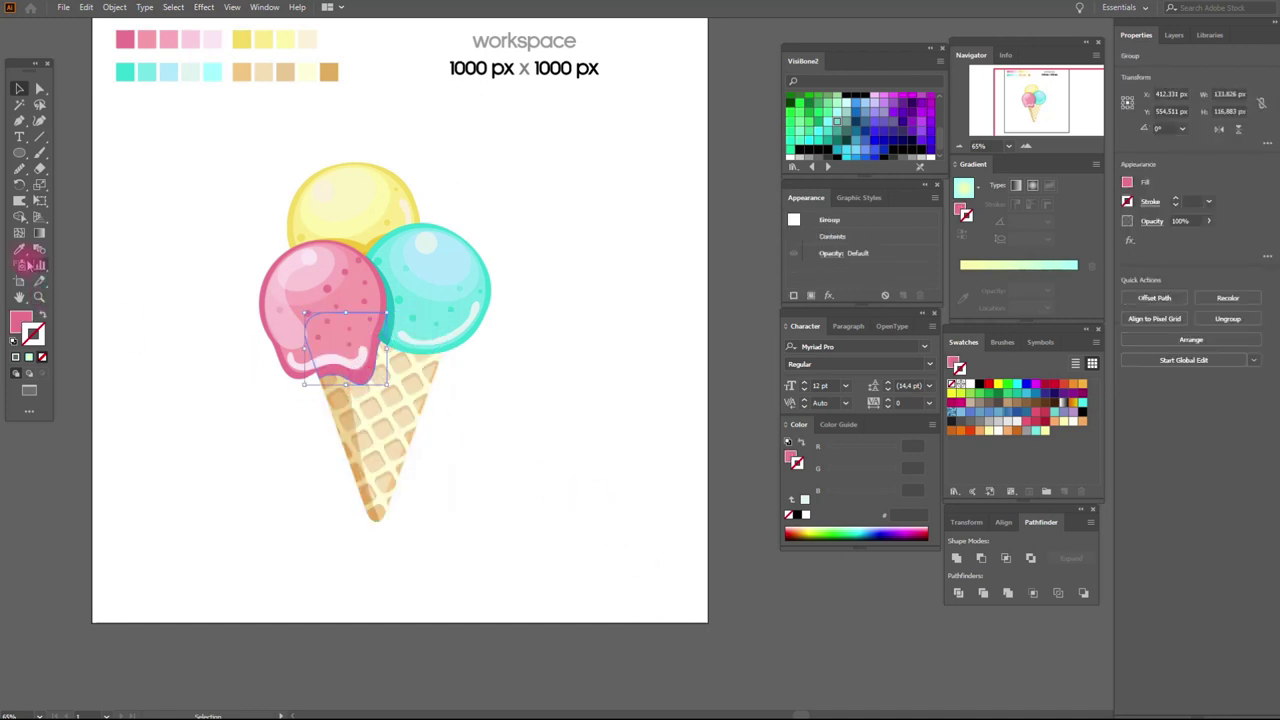
click(20, 250)
click(340, 398)
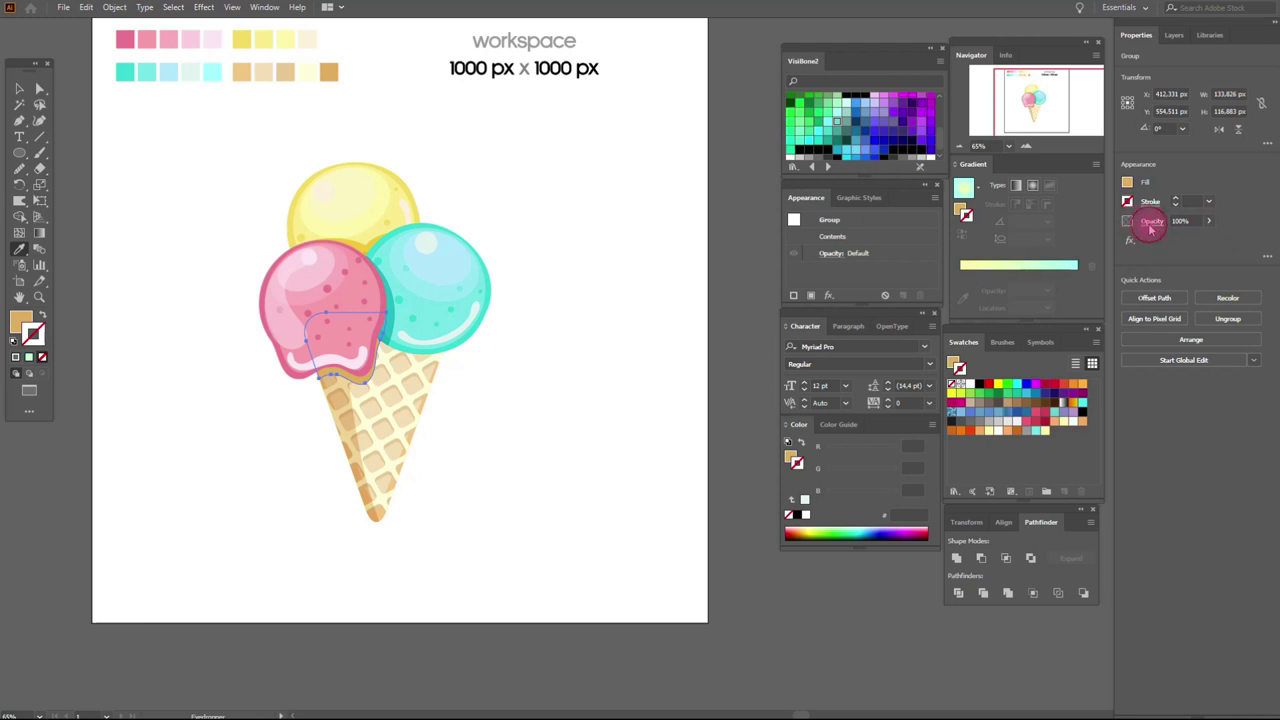
click(1151, 228)
click(1035, 245)
click(1050, 290)
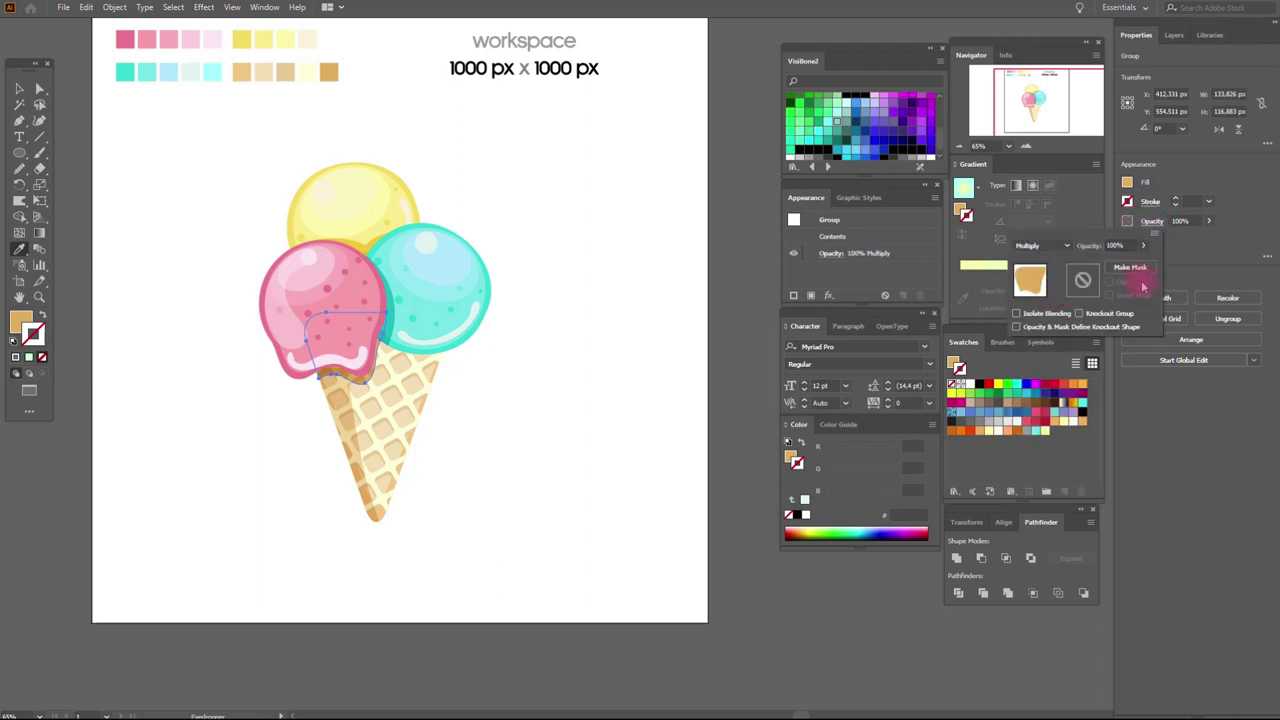
click(1183, 231)
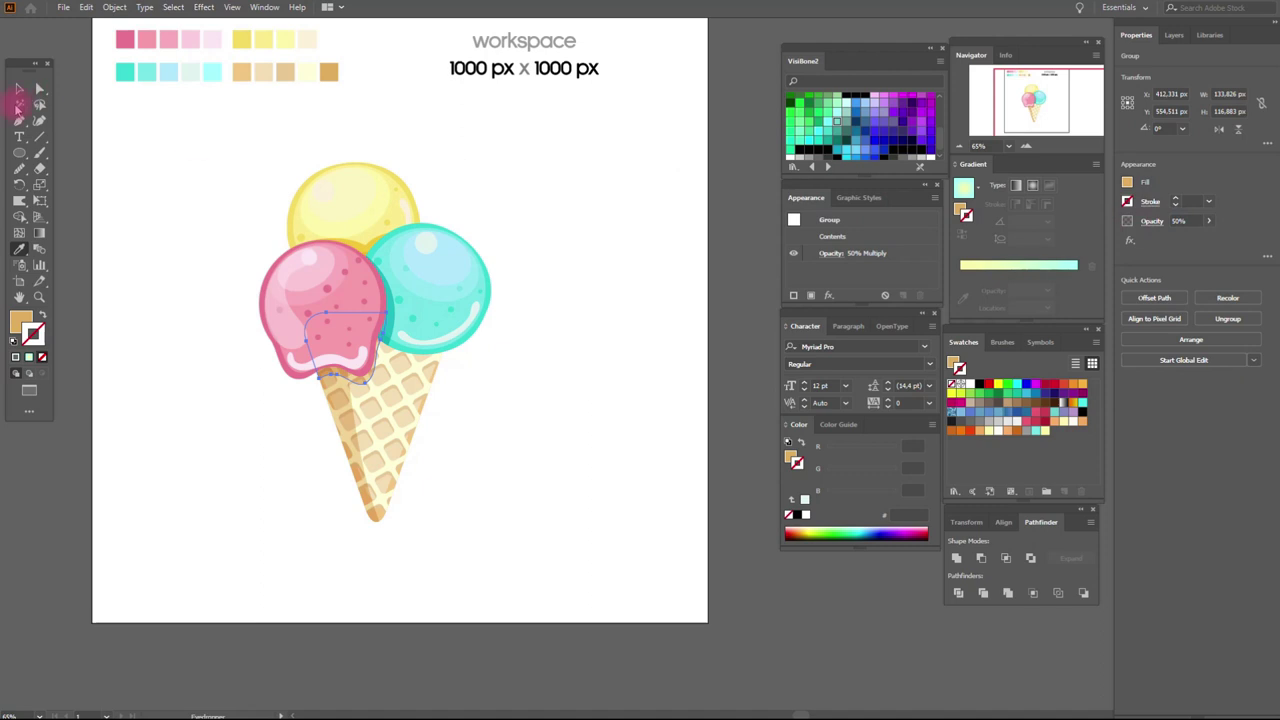
- Zoom in on the top of the cone and select the pink scoop's shadow
click(19, 92)
click(151, 160)
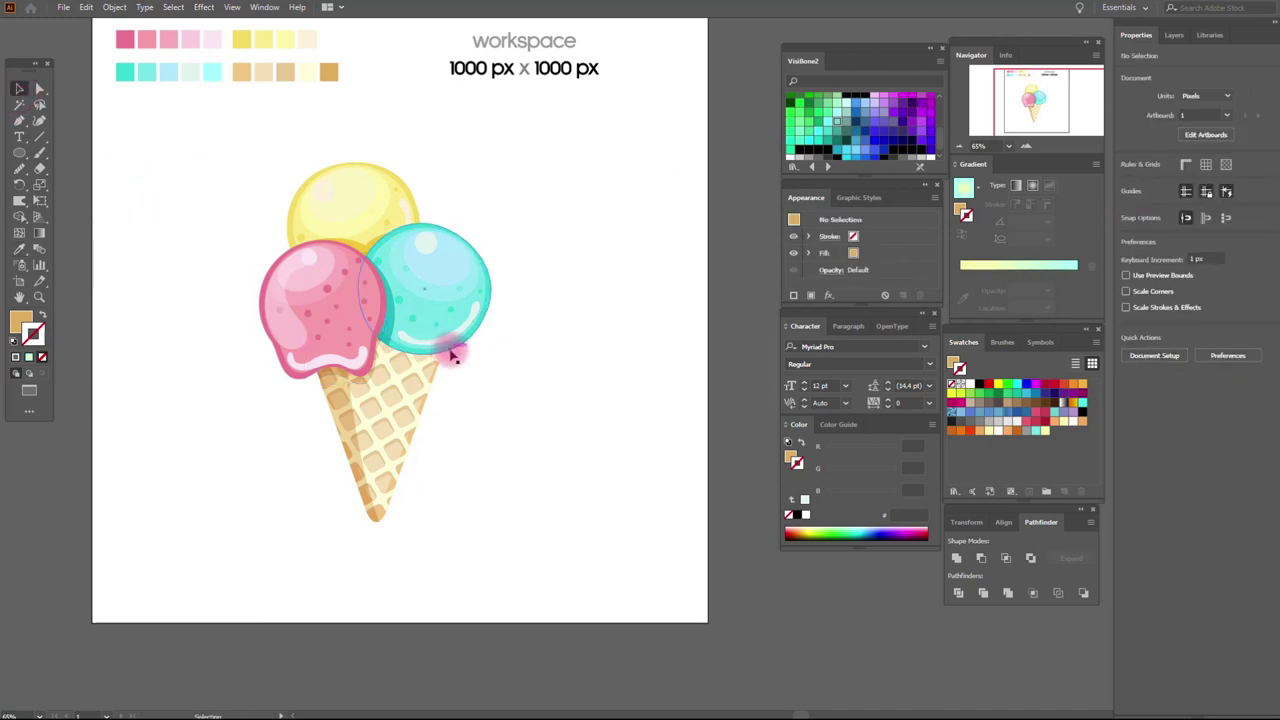
click(42, 297)
drag(409, 371, 676, 367)
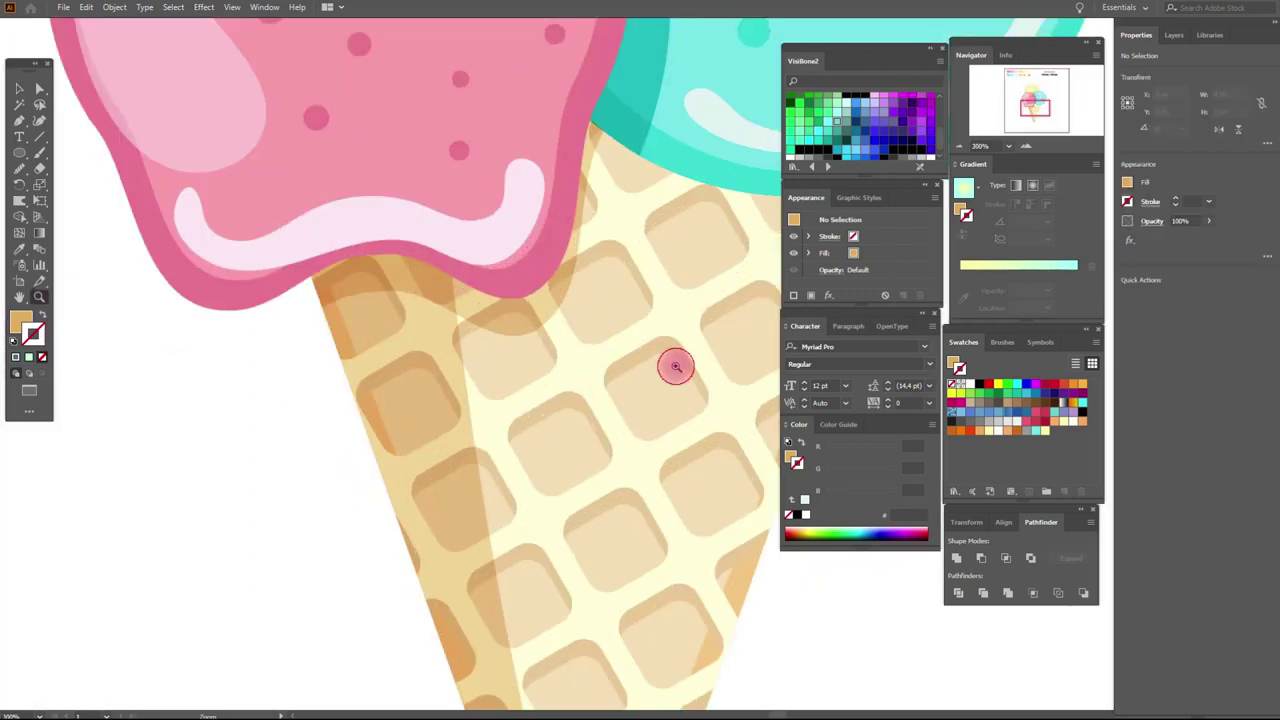
click(19, 88)
click(334, 285)
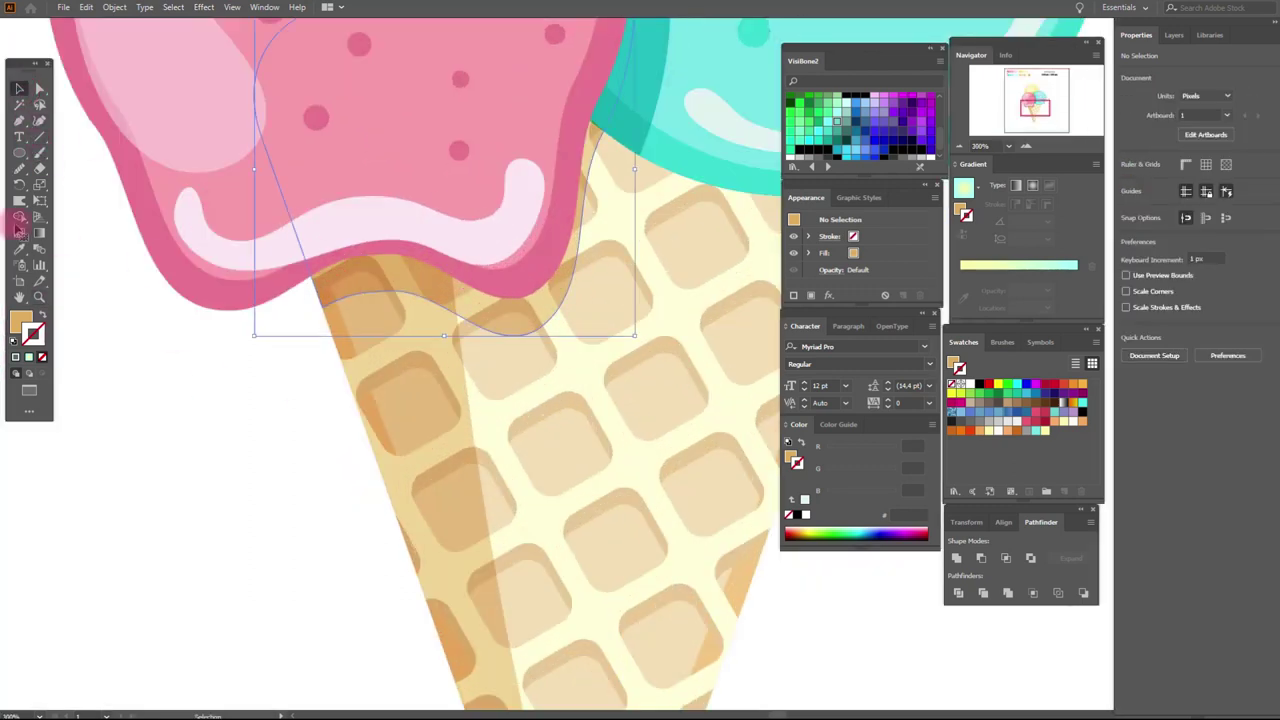
- Warp the shadow's edge to follow the pink drip, then deselect and zoom back out
click(19, 200)
mouse_move(266, 314)
mouse_down()
mouse_move(293, 276)
mouse_move(277, 253)
mouse_up()
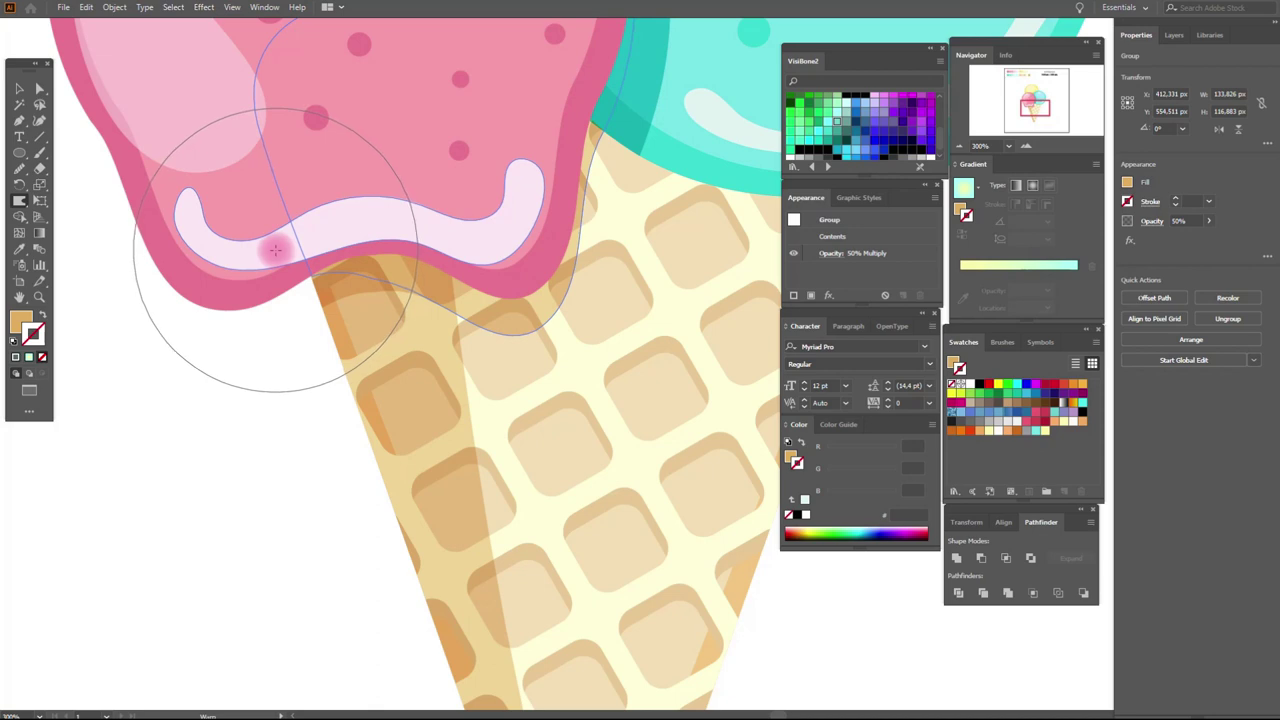
click(18, 88)
click(191, 410)
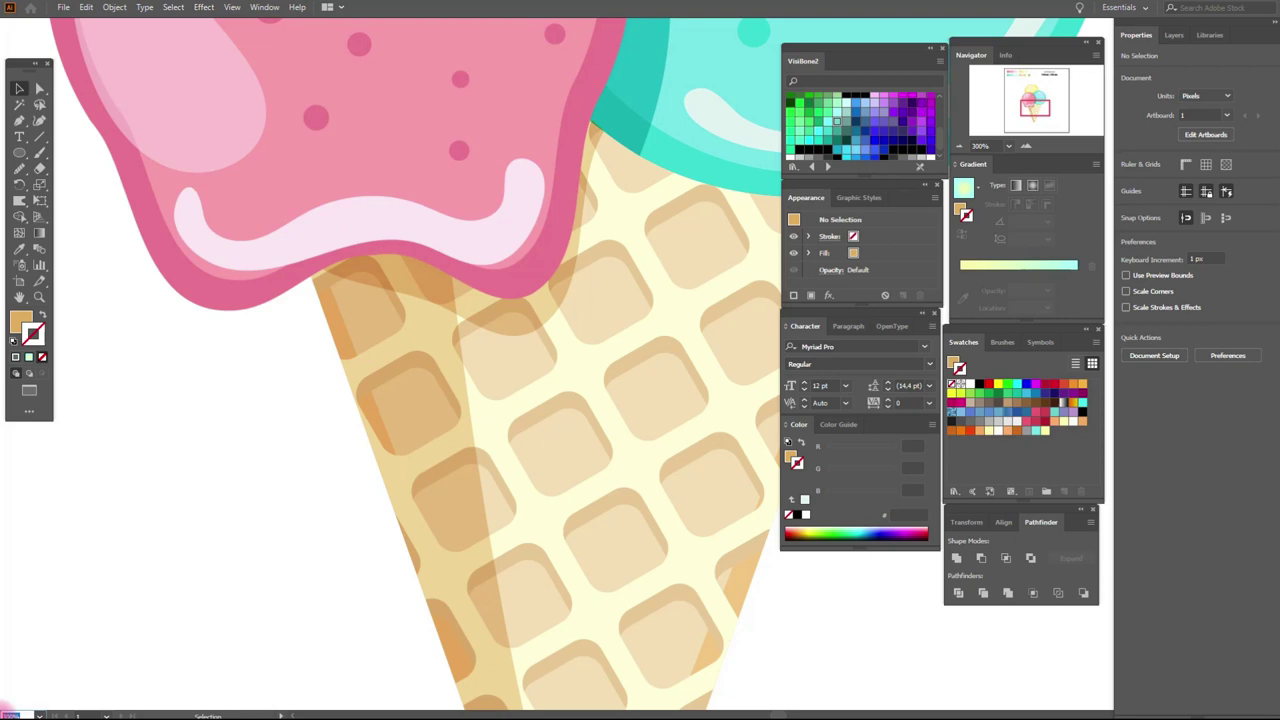
key(ctrl+minus)
key(ctrl+minus)
key(ctrl+minus)
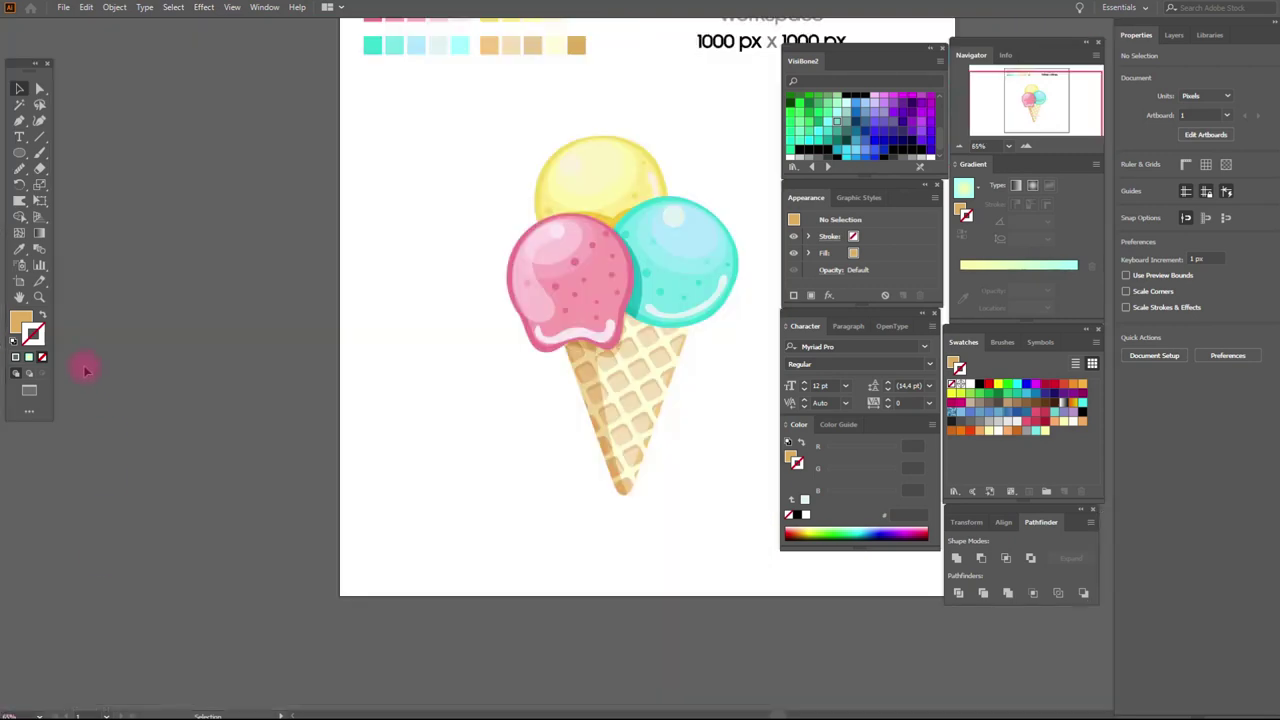
- Group the pink scoop's parts into one object
drag(697, 371, 486, 400)
click(19, 95)
drag(219, 237, 519, 487)
drag(306, 437, 514, 457)
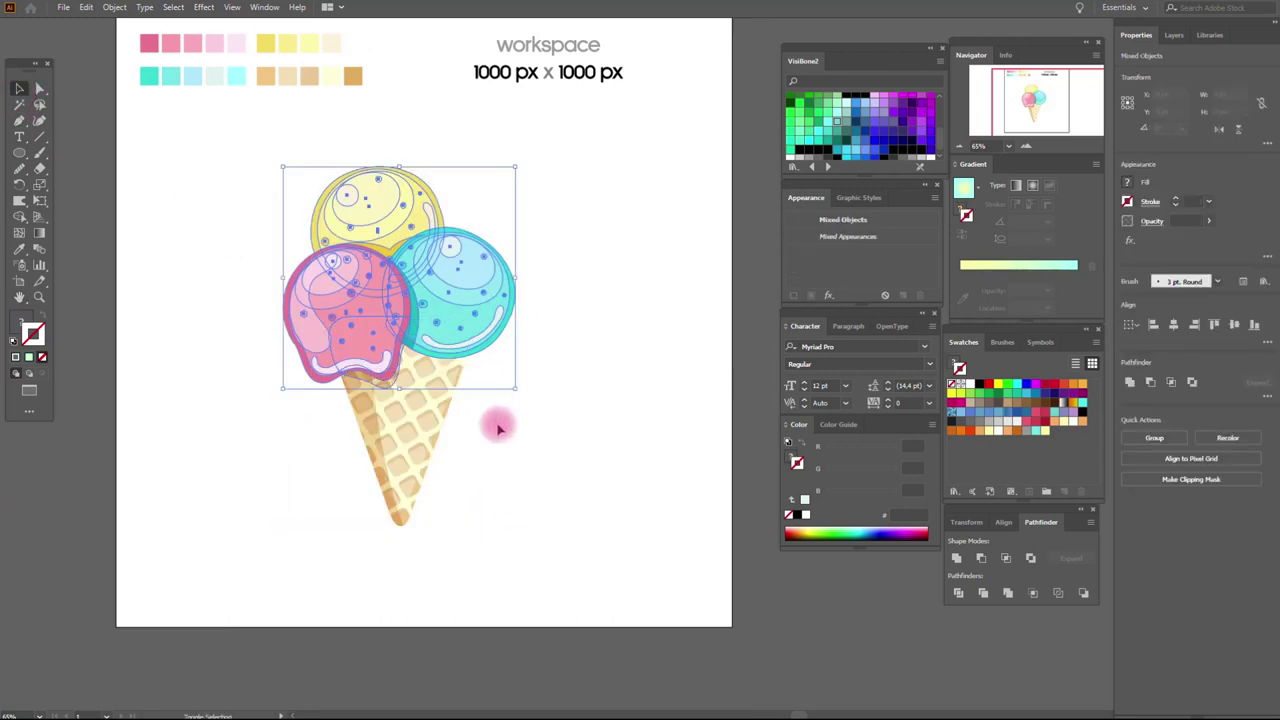
shift+click(394, 177)
shift+click(452, 272)
right_click(492, 342)
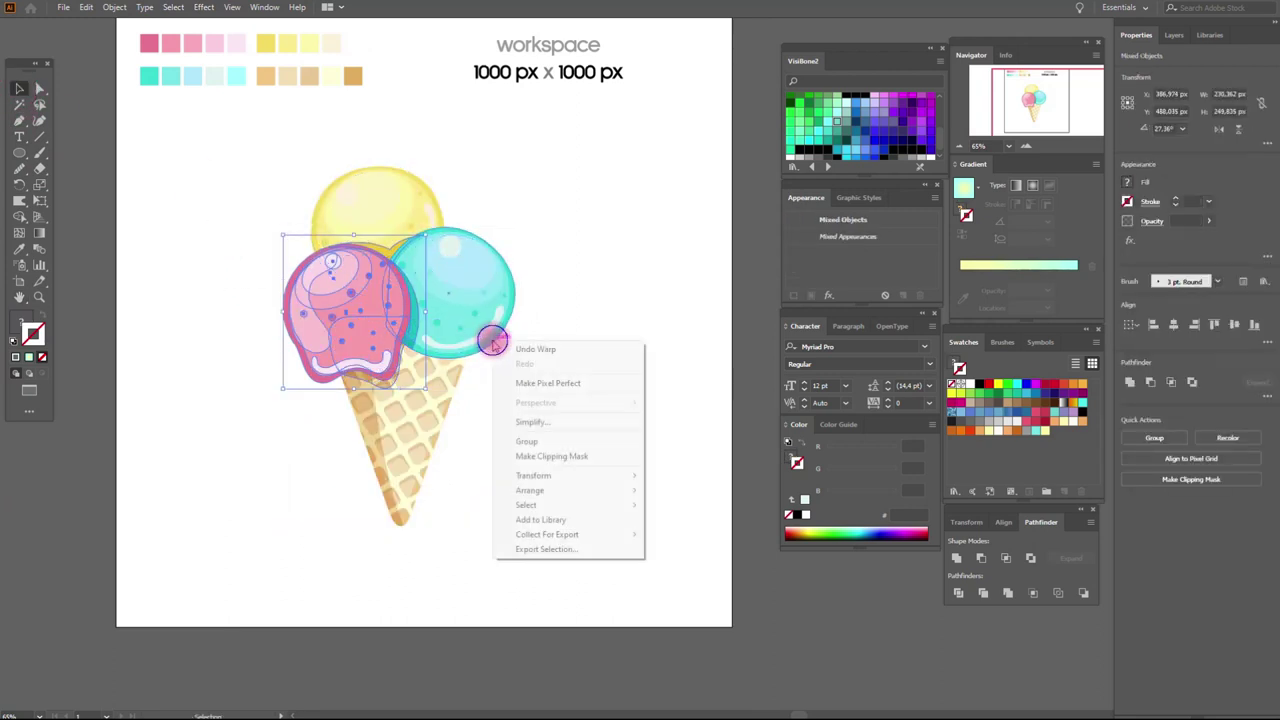
click(531, 437)
- Ungroup the teal scoop and paste its dark part in front, sent one step backward and nudged down
click(491, 320)
right_click(505, 322)
click(517, 430)
key(a)
click(486, 349)
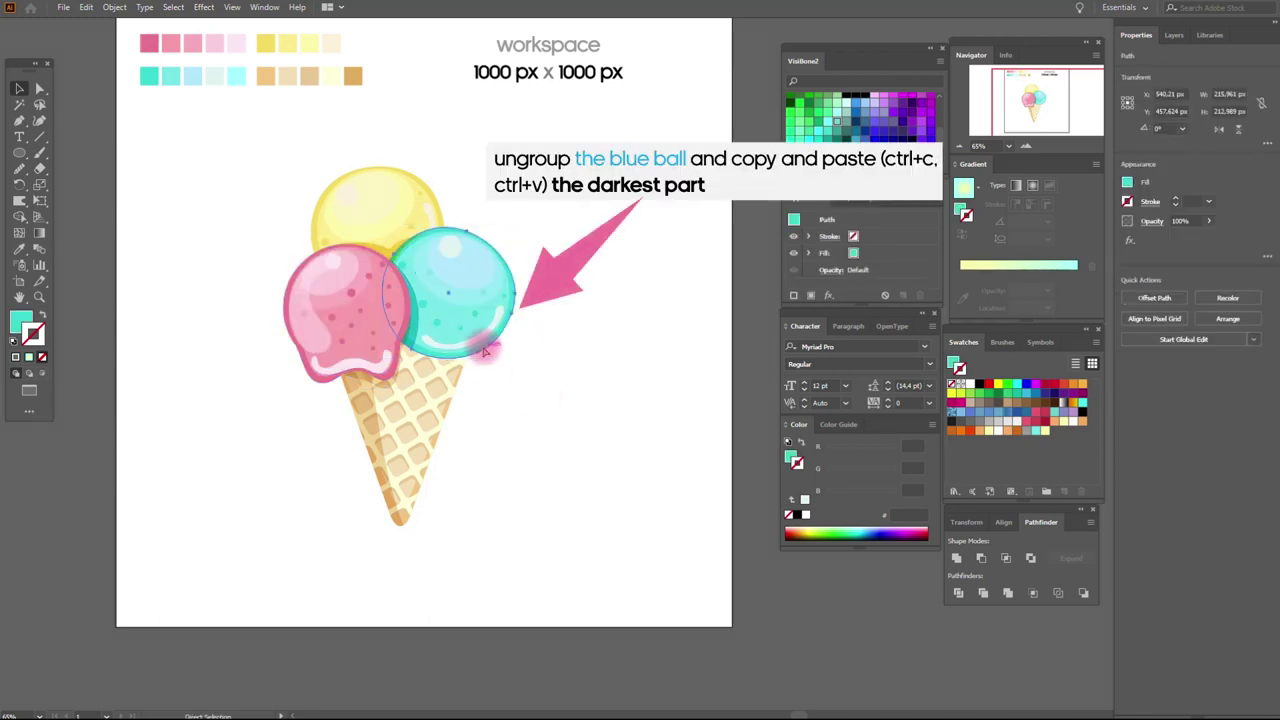
key(ctrl+c)
key(ctrl+f)
right_click(486, 349)
mouse_move(520, 570)
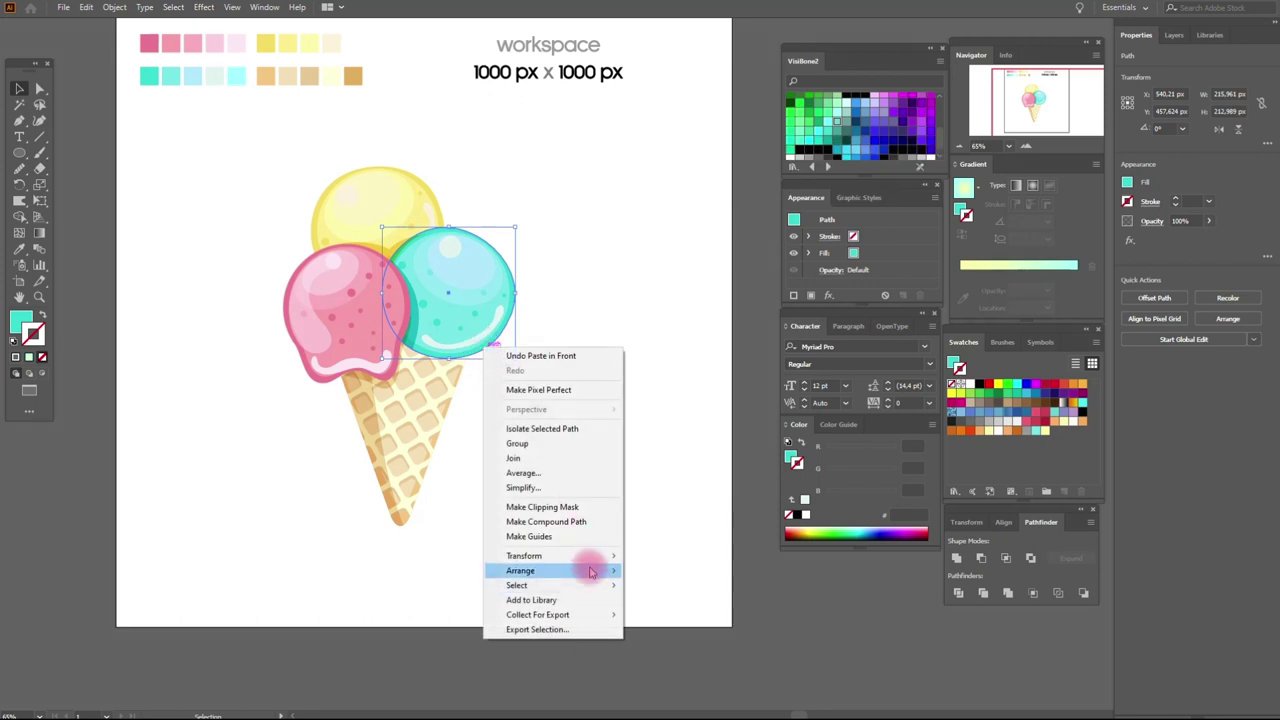
click(660, 600)
key(shift+Down)
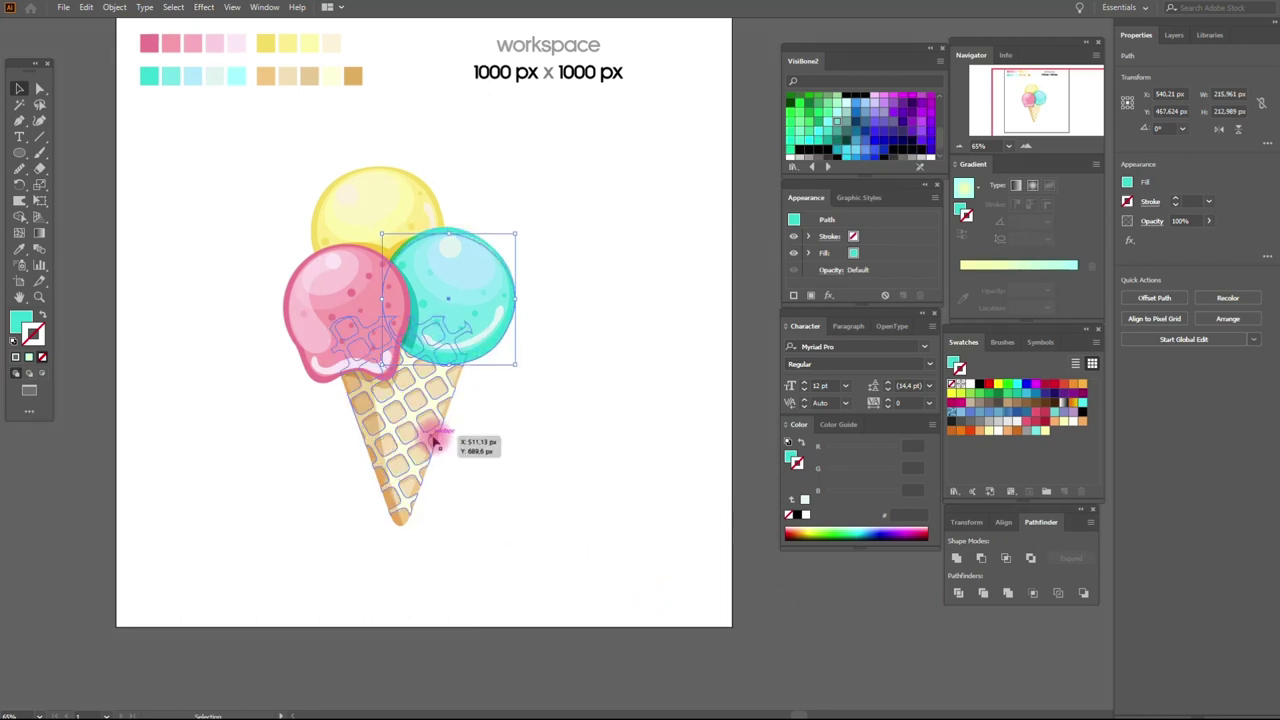
- Group the cone's dark part with the teal scoop copy
click(405, 523)
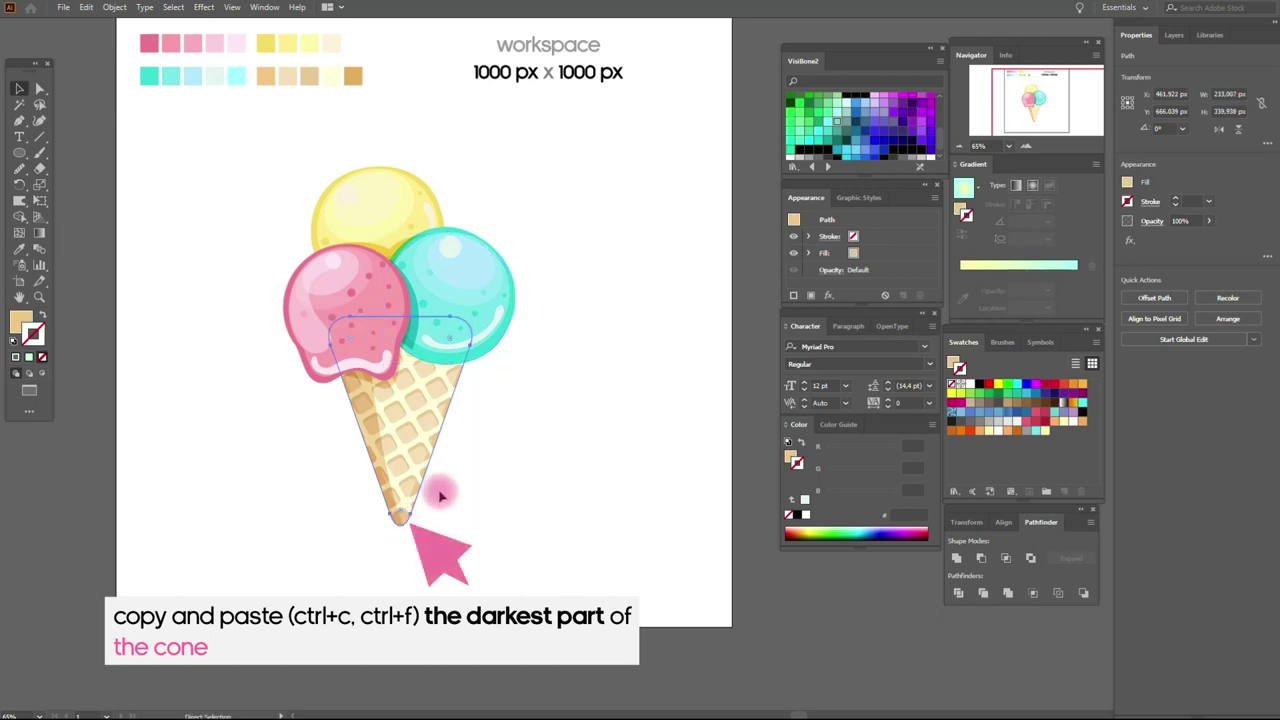
shift+click(493, 355)
right_click(493, 355)
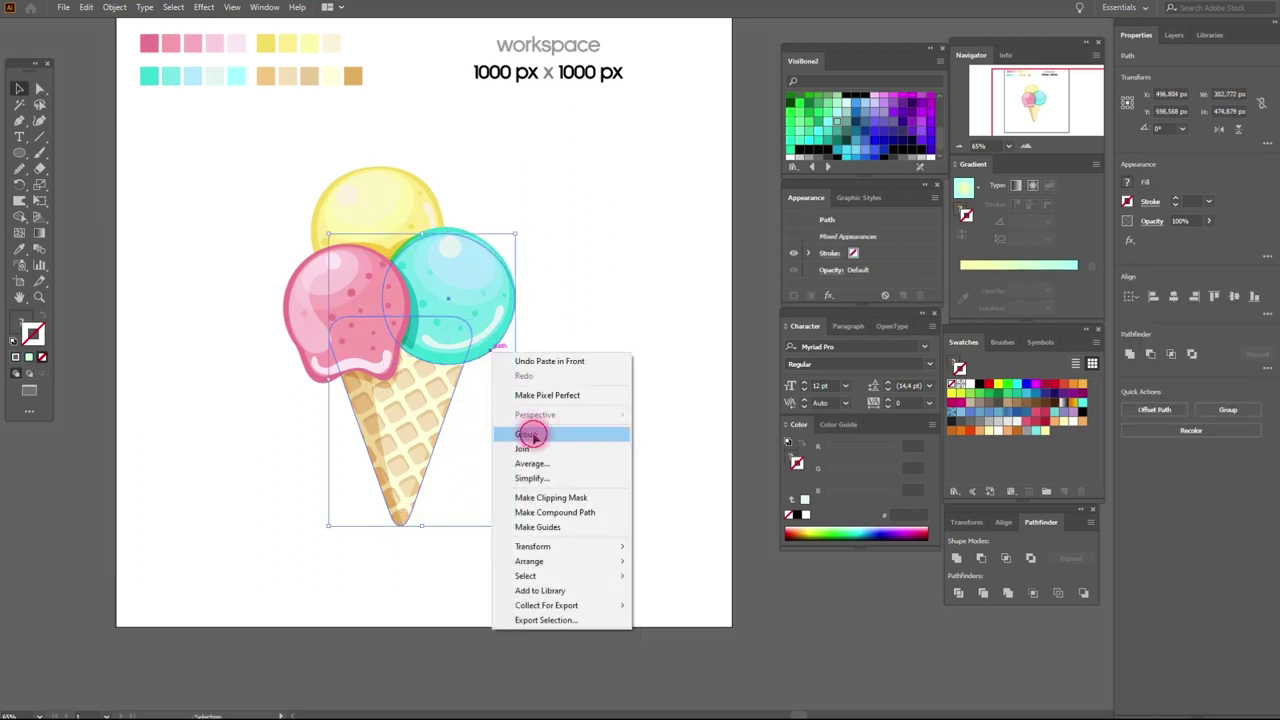
click(531, 428)
- Apply Pathfinder Intersect, expand the appearance, and sample the cone colour onto the new shape
click(204, 7)
mouse_move(229, 137)
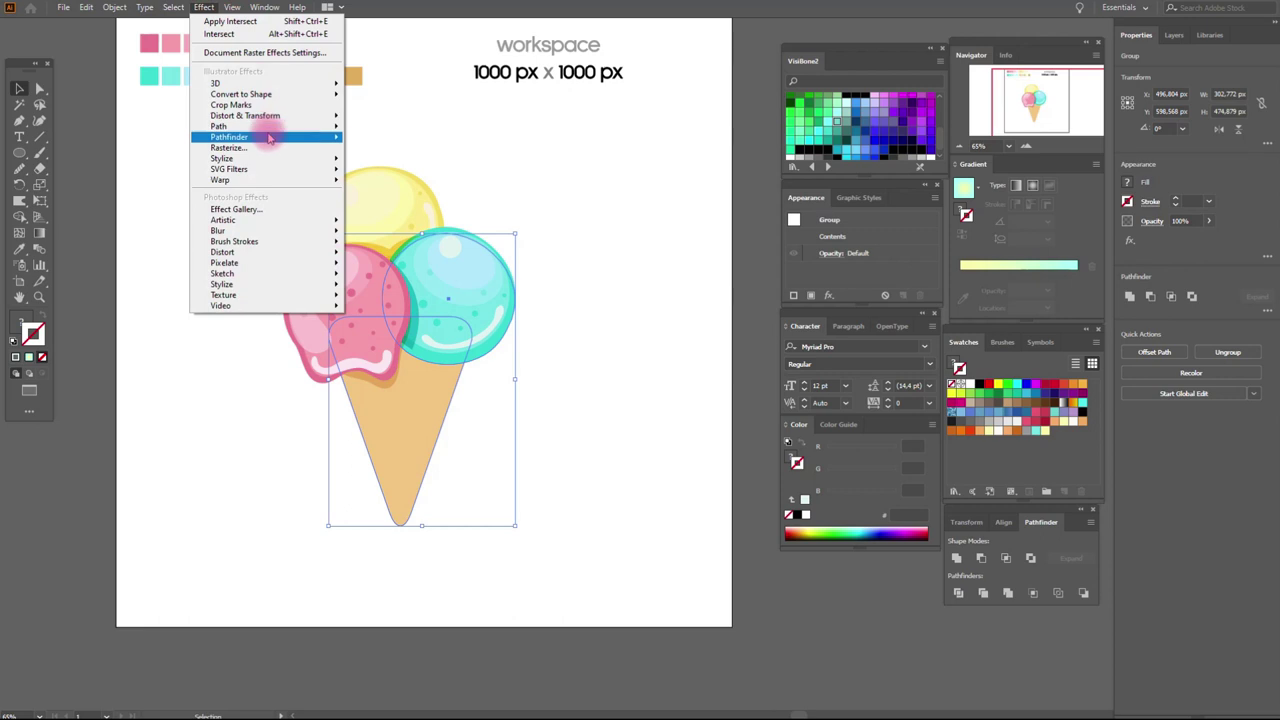
click(381, 155)
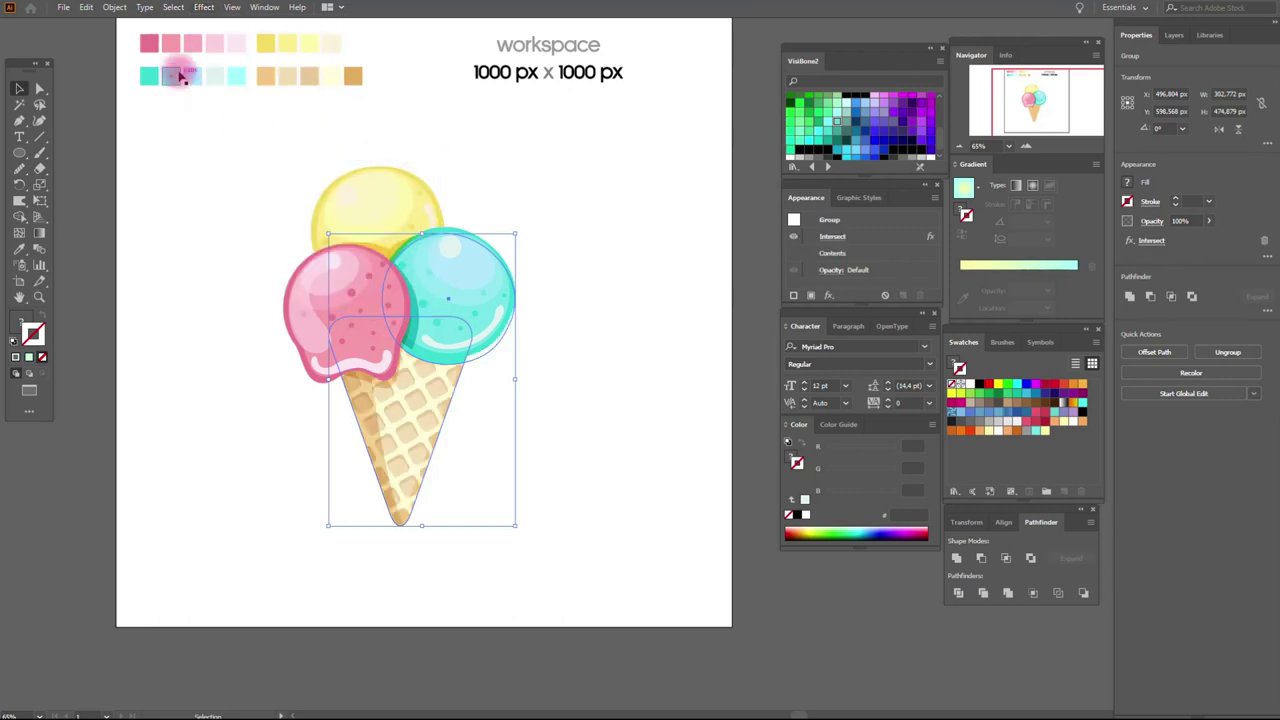
click(114, 7)
click(167, 180)
click(19, 248)
drag(362, 374, 366, 378)
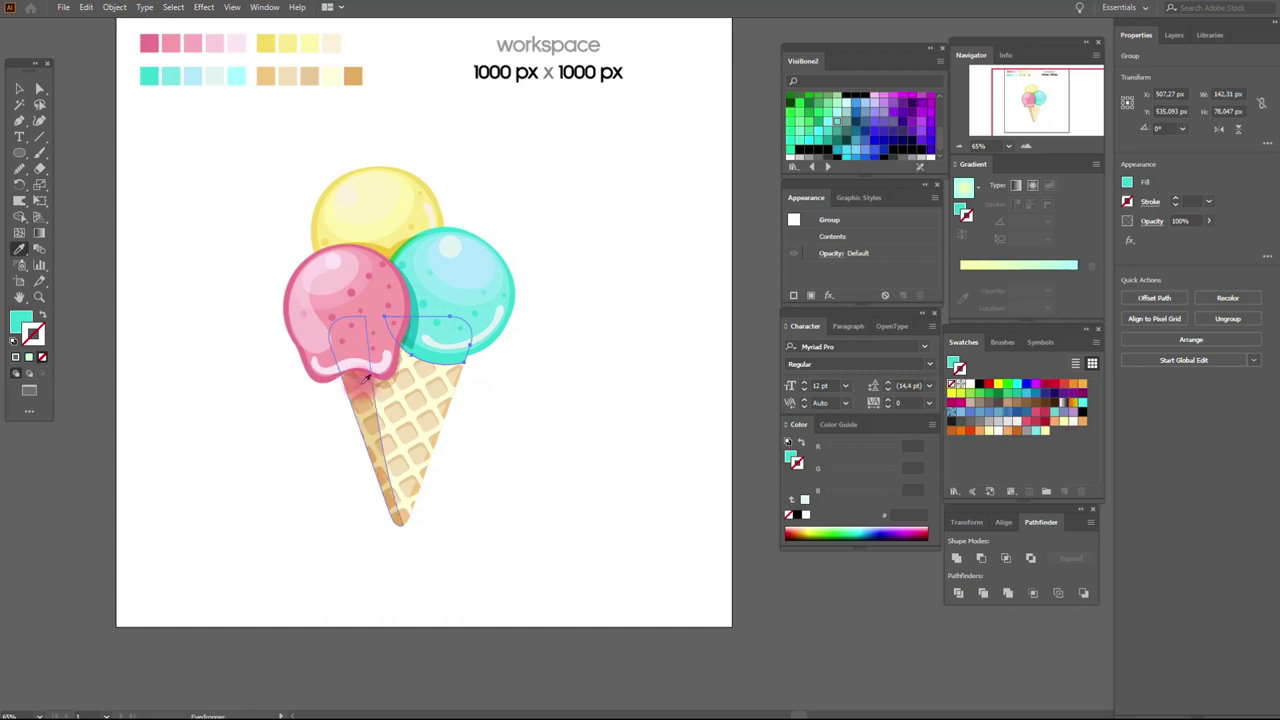
- Set the new shape to Multiply blend mode at 50% opacity
click(1180, 221)
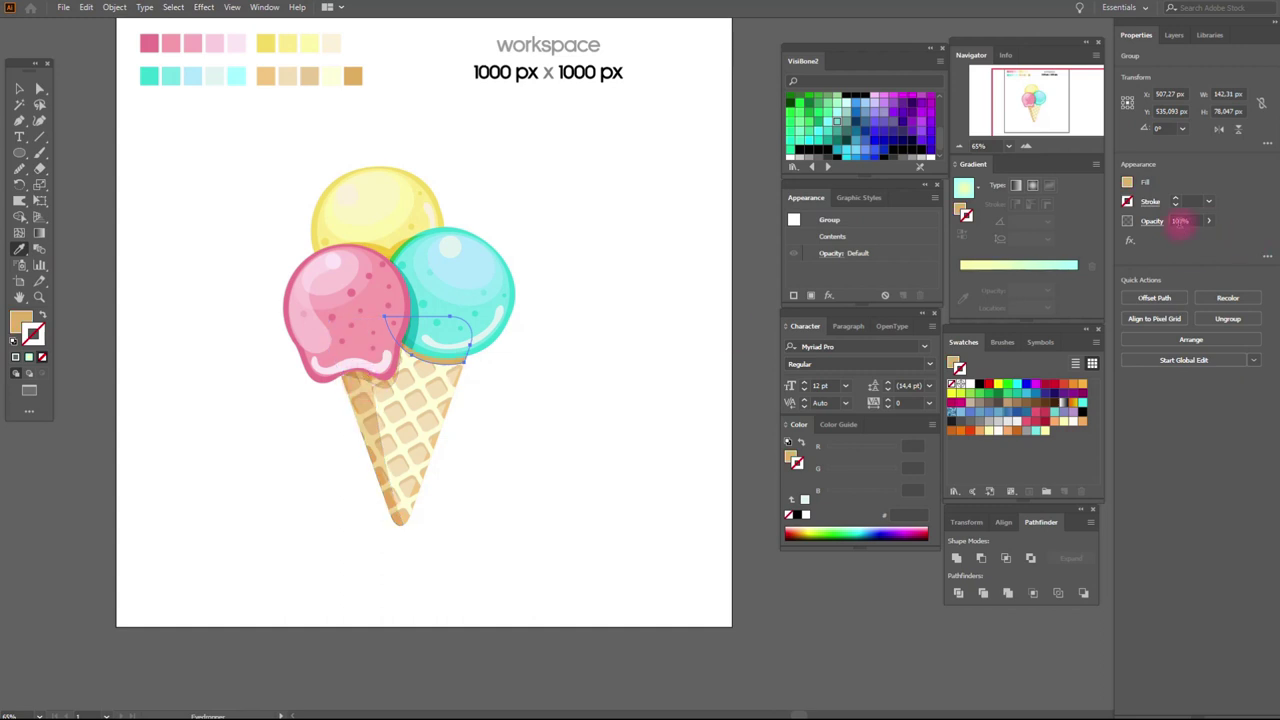
click(1148, 222)
click(1045, 245)
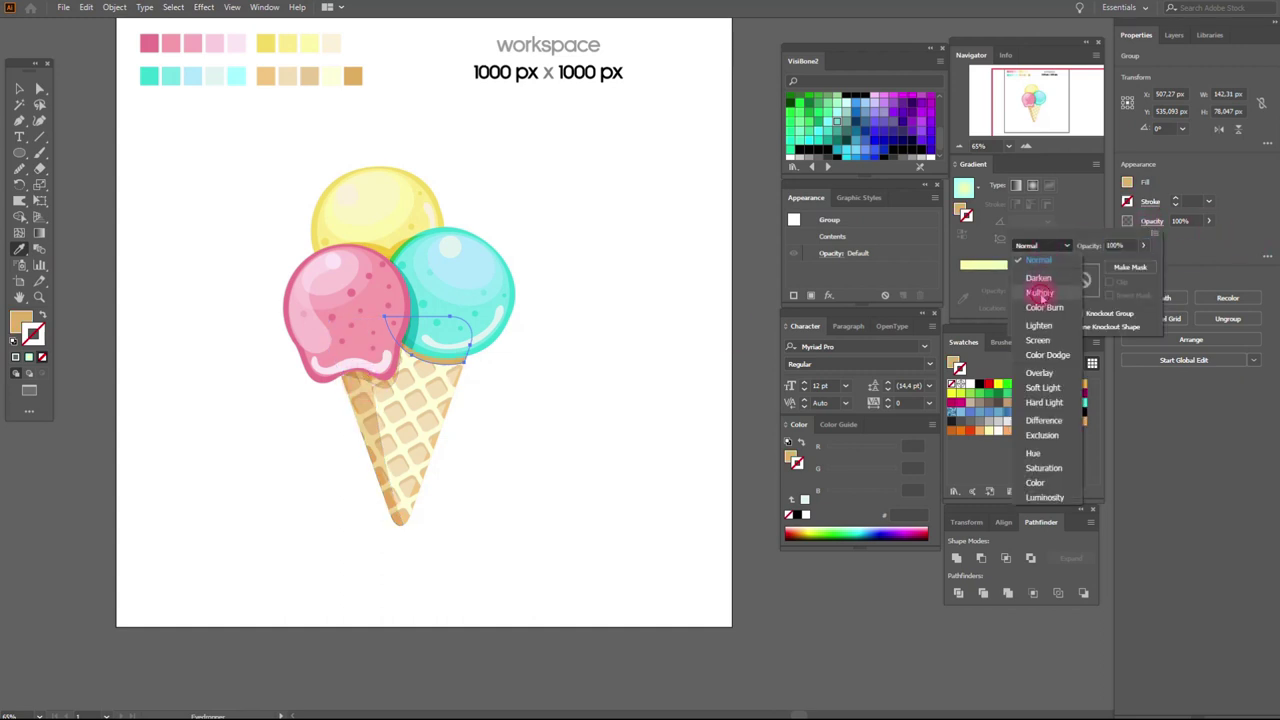
click(1037, 283)
click(1180, 223)
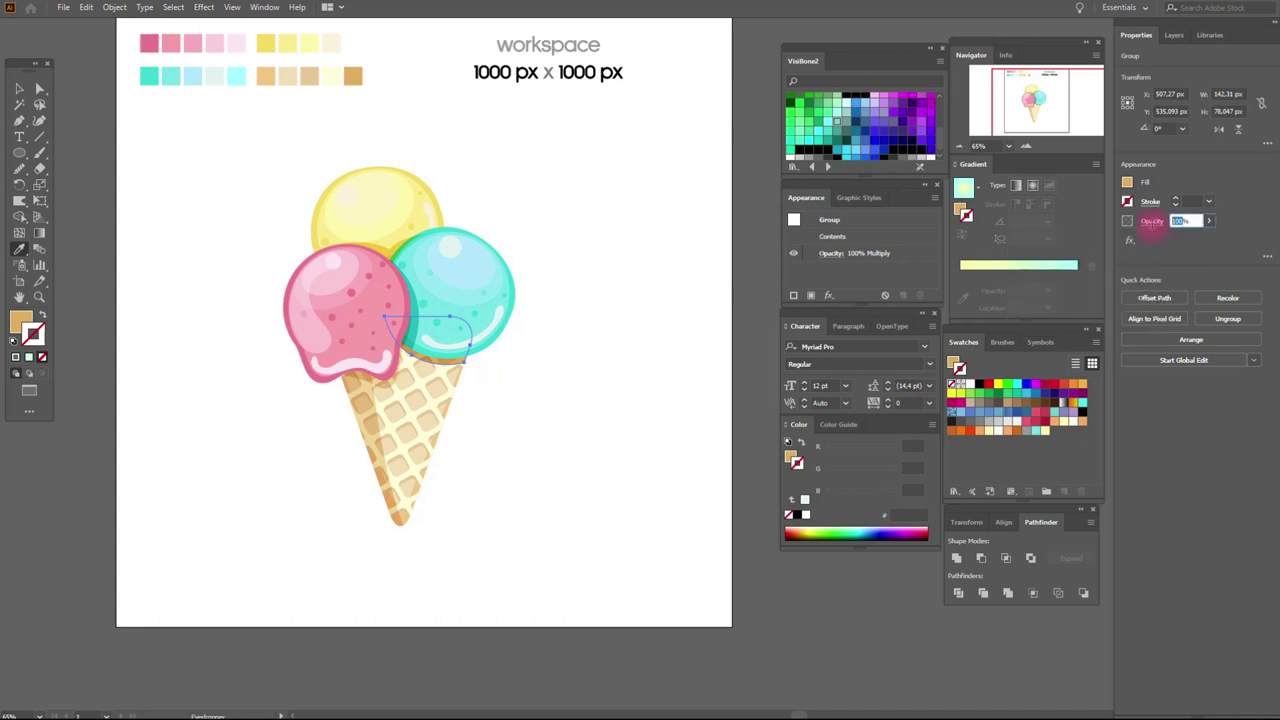
text(50)
click(1150, 228)
- Zoom in on the cone top and bend the shadow's edge with the Warp tool
click(21, 89)
click(39, 297)
click(466, 349)
click(614, 363)
click(685, 379)
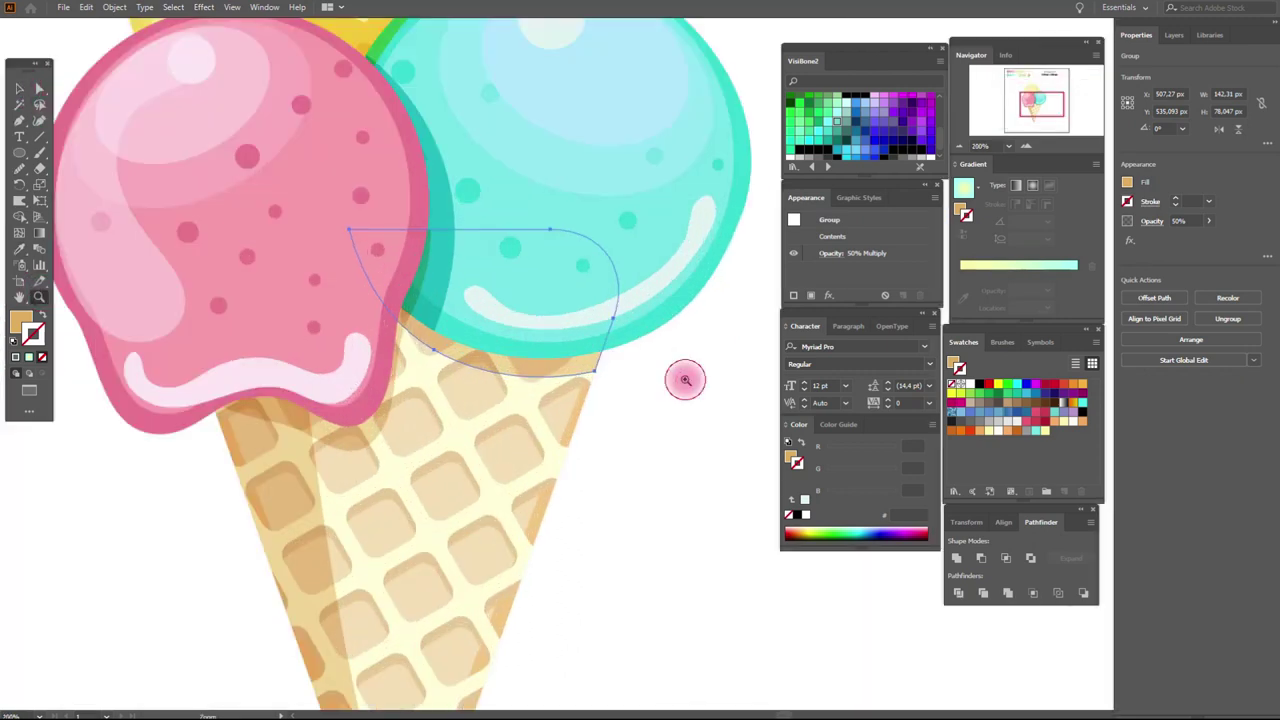
click(19, 200)
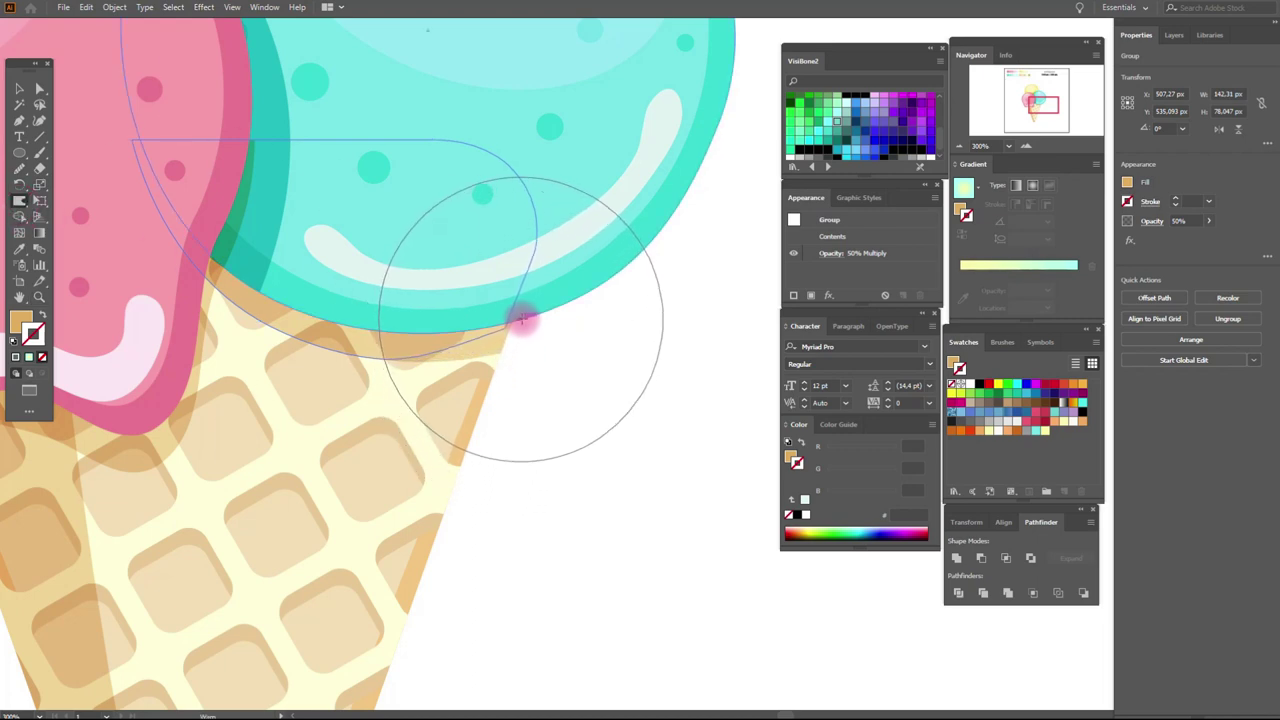
click(521, 320)
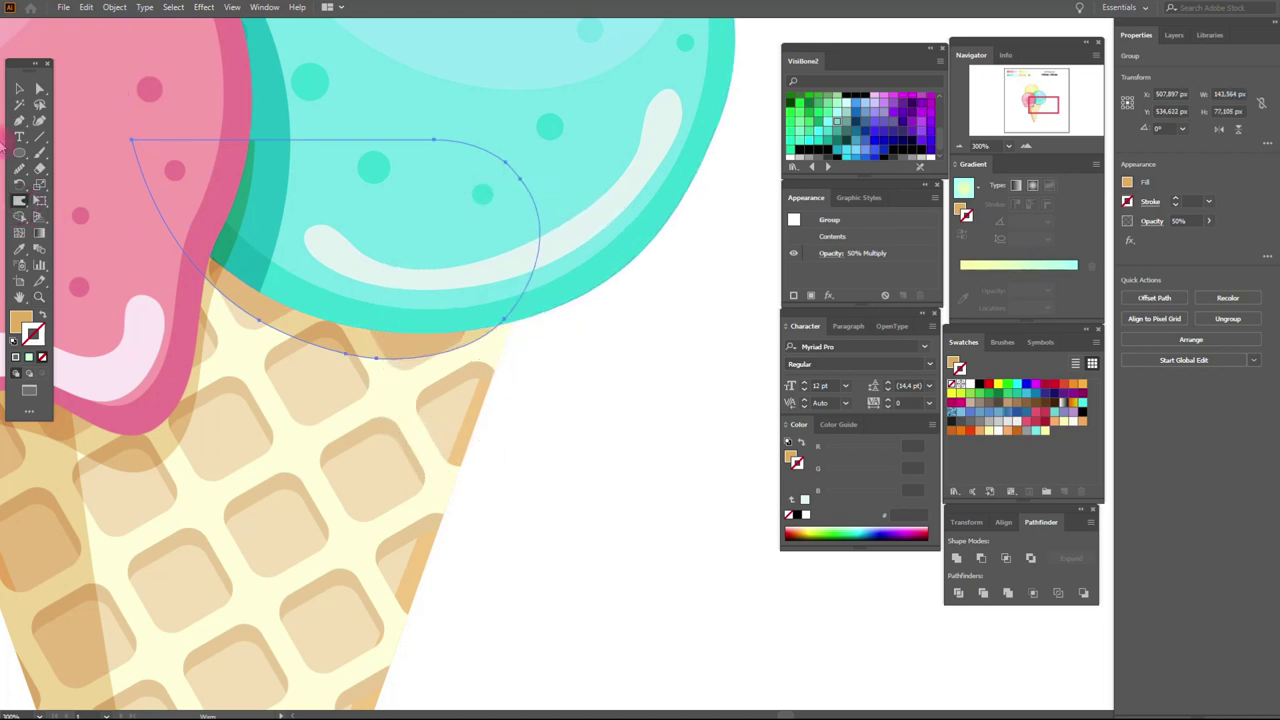
- Select the whole shadow shape, set the zoom to 65%, and deselect
click(18, 87)
click(20, 714)
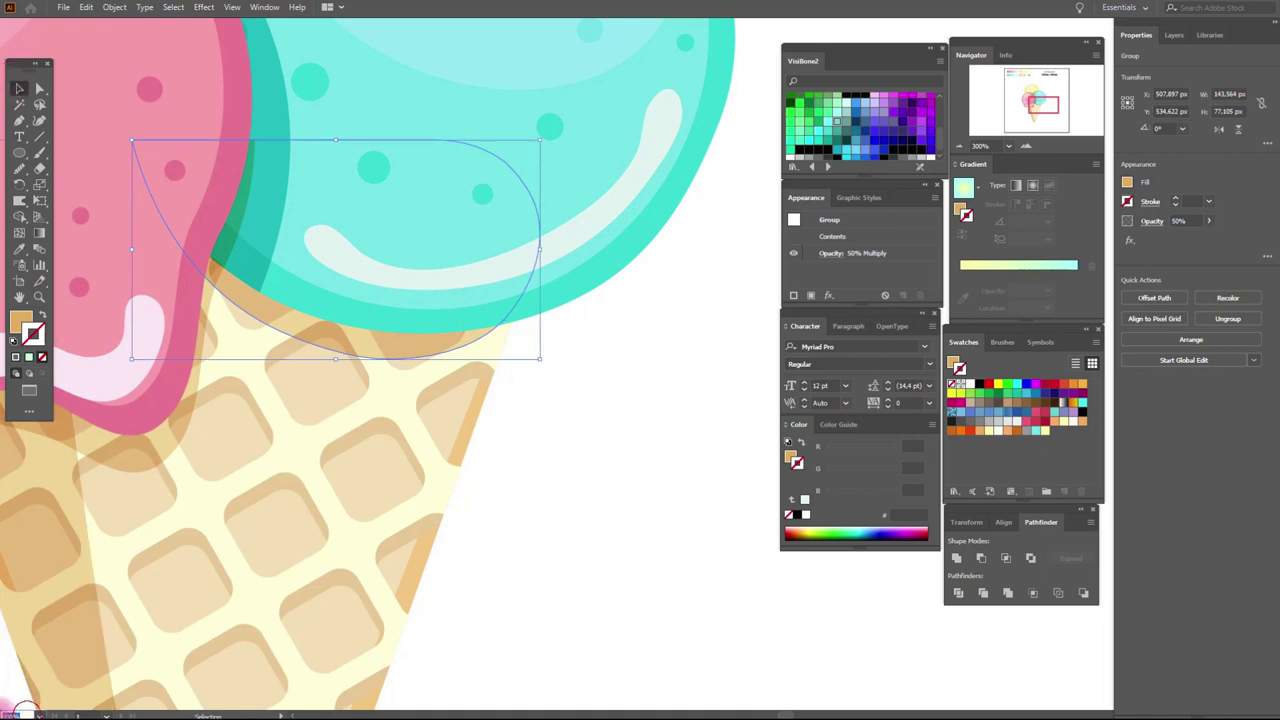
text(65)
key(Return)
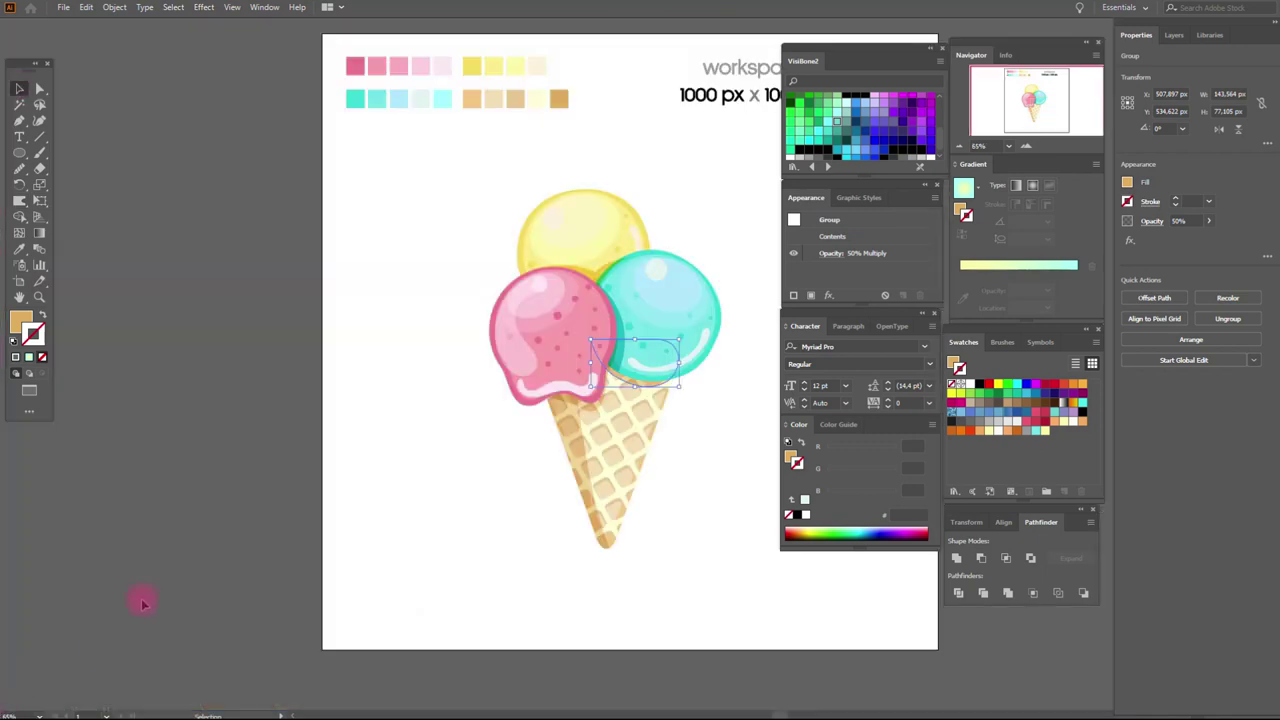
click(426, 449)
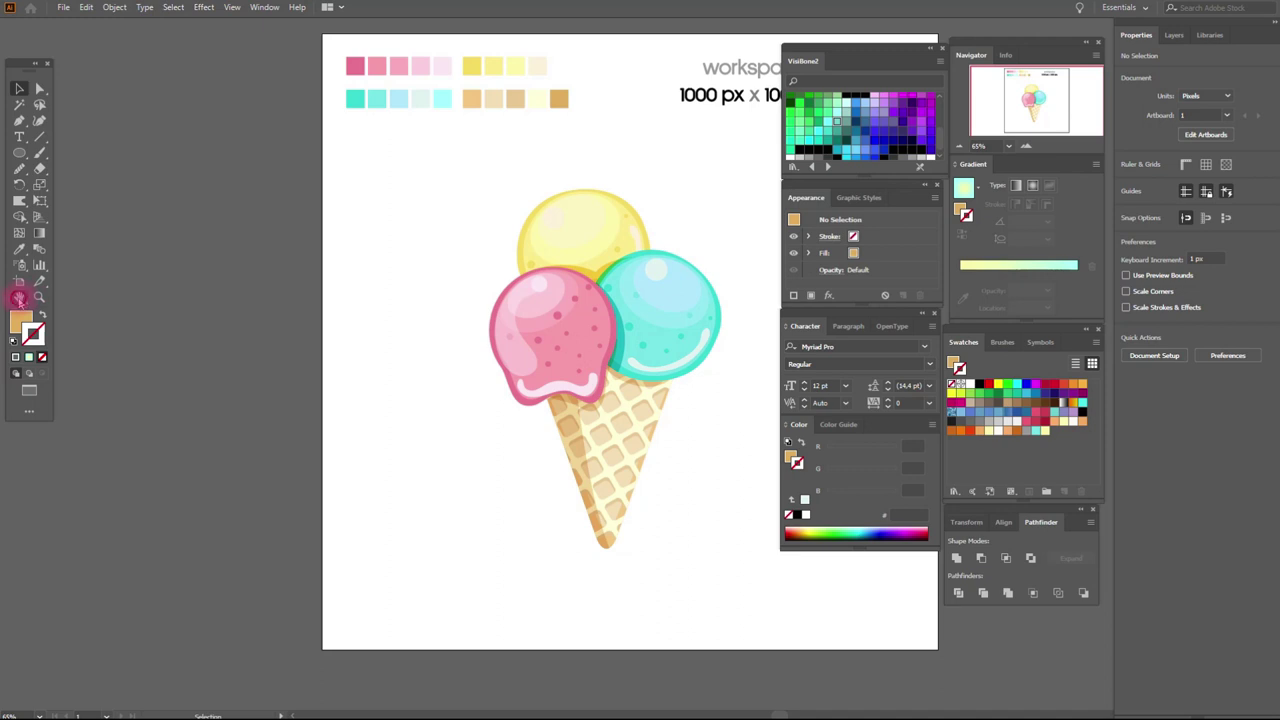
- Marquee-select all the ice cream parts and group them
drag(694, 371, 484, 394)
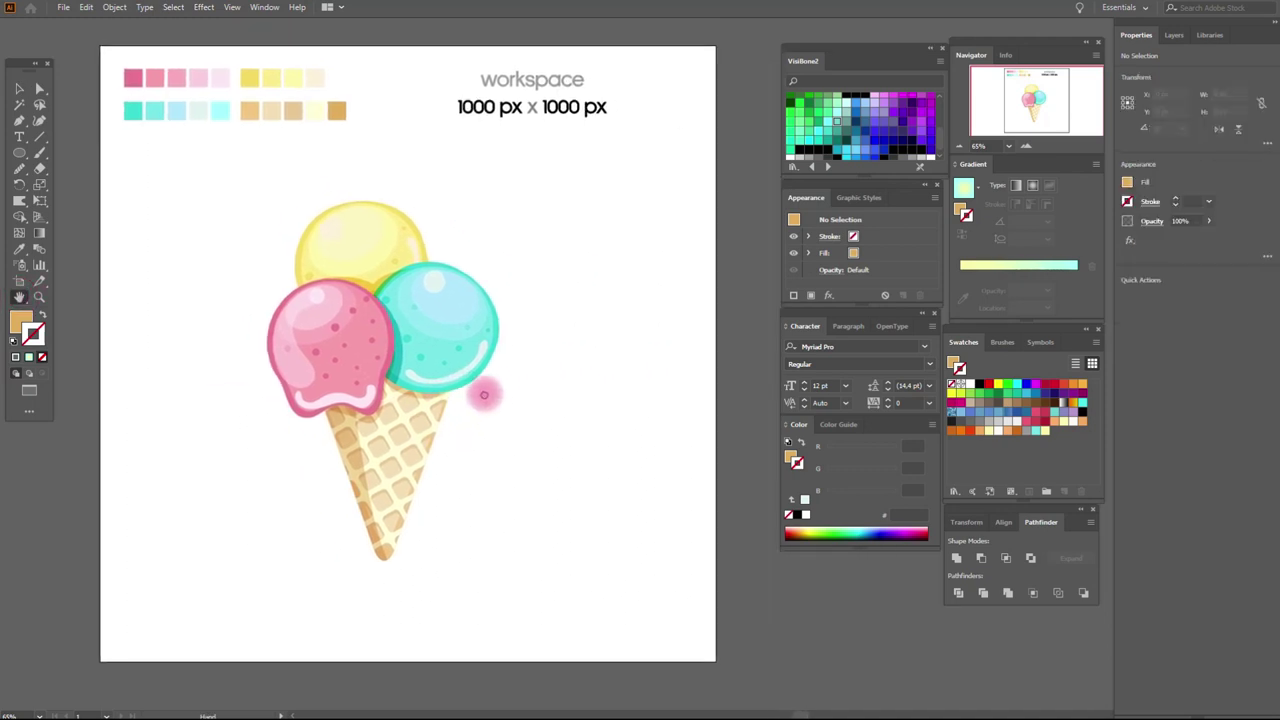
click(19, 88)
mouse_move(177, 170)
mouse_down()
mouse_move(572, 491)
mouse_move(577, 580)
mouse_up()
drag(417, 326, 432, 348)
right_click(432, 348)
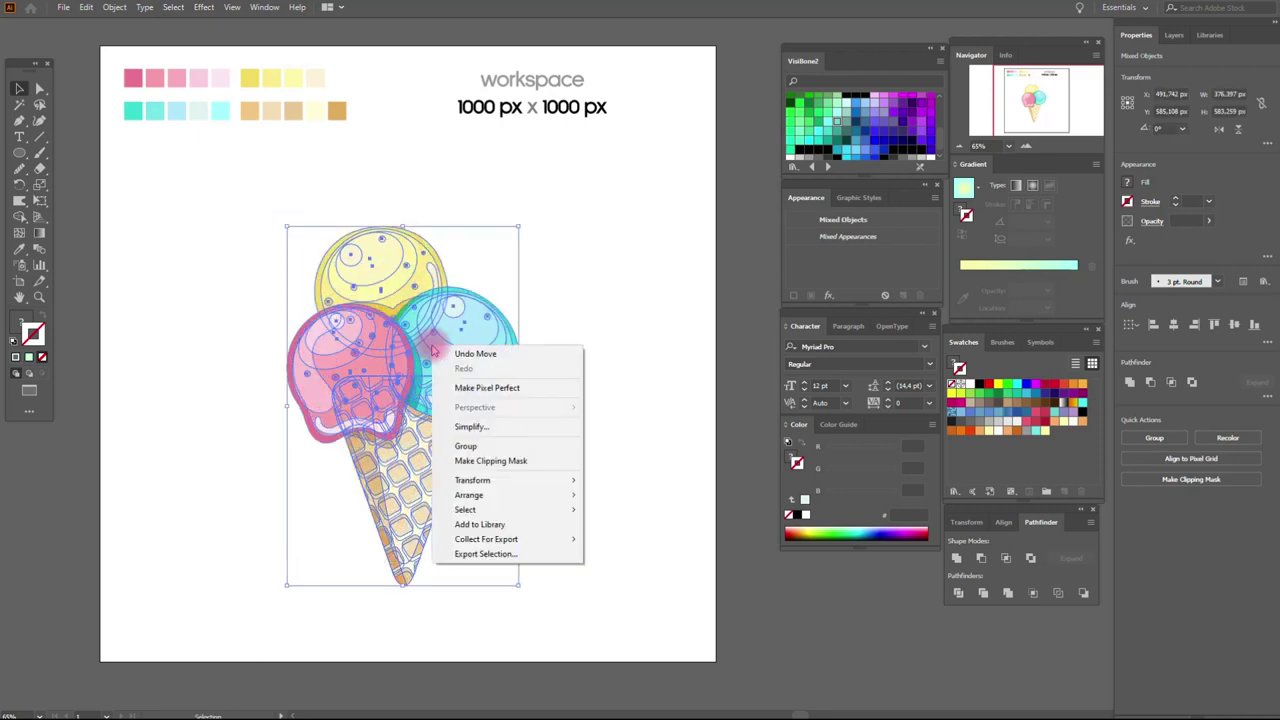
click(466, 446)
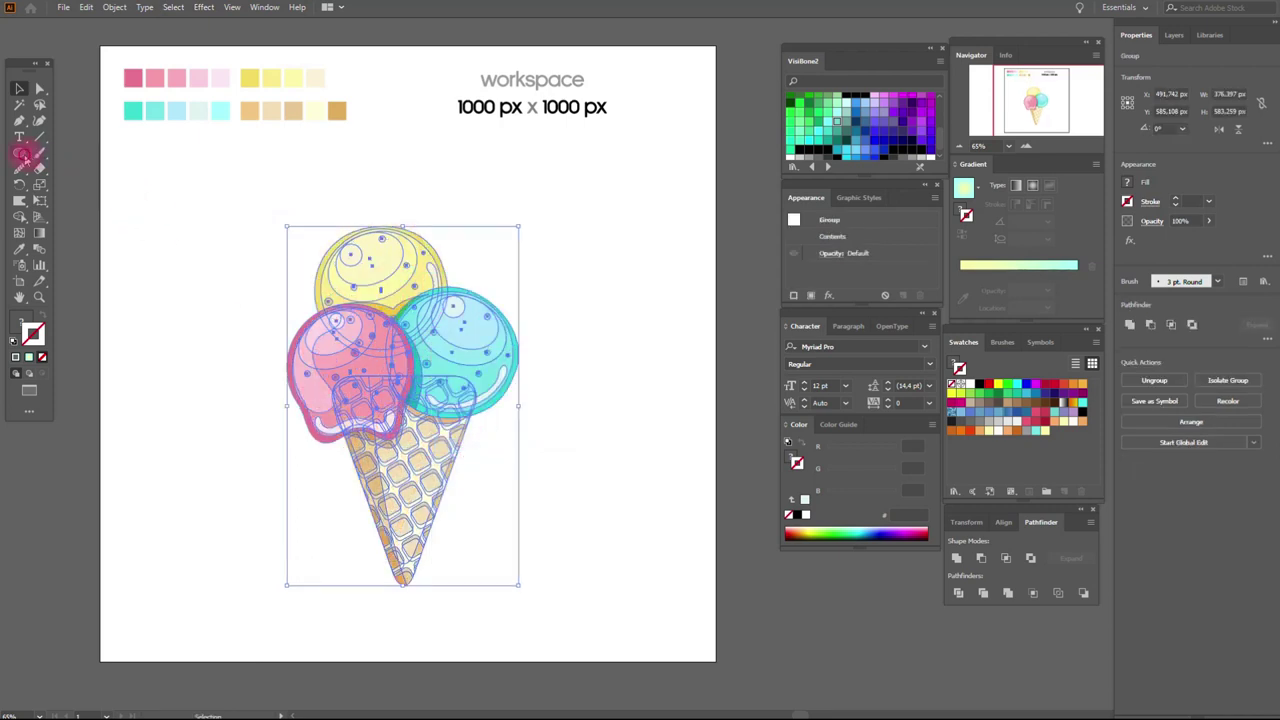
- Draw a tan rectangle over the lower artboard and send it to the back
mouse_move(26, 158)
mouse_down()
mouse_move(60, 151)
mouse_move(716, 661)
mouse_up()
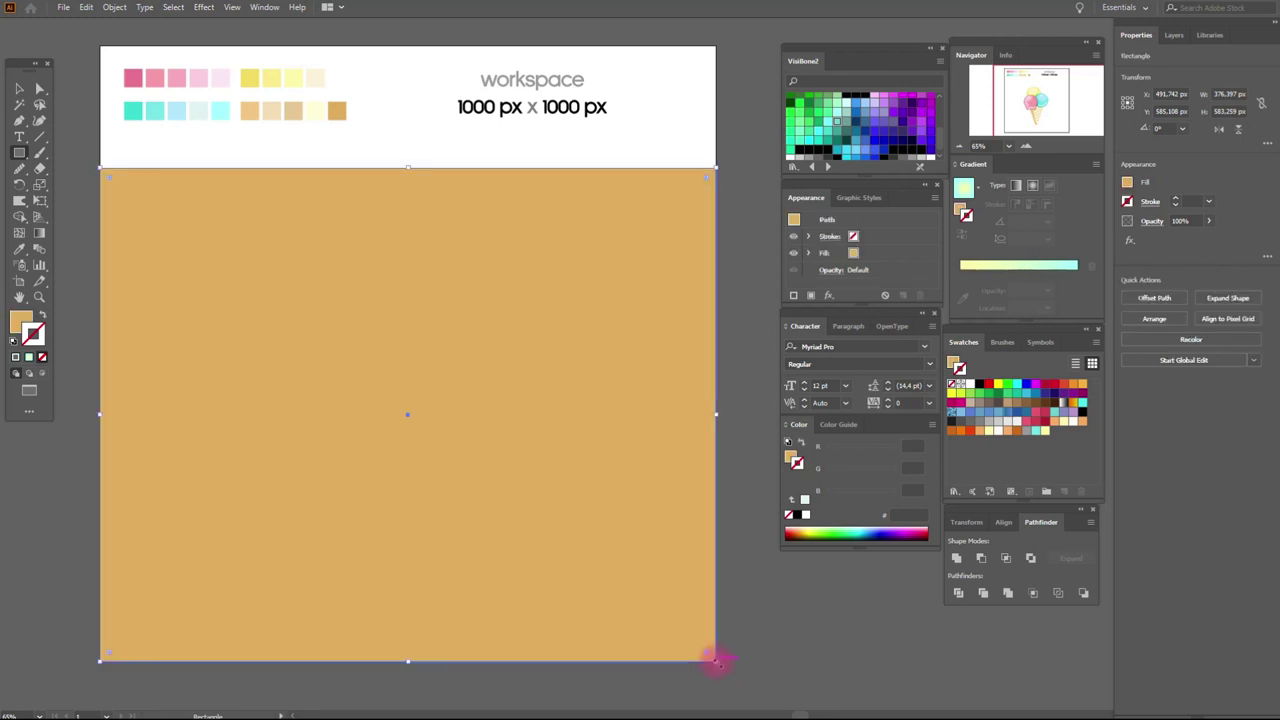
click(18, 88)
right_click(507, 277)
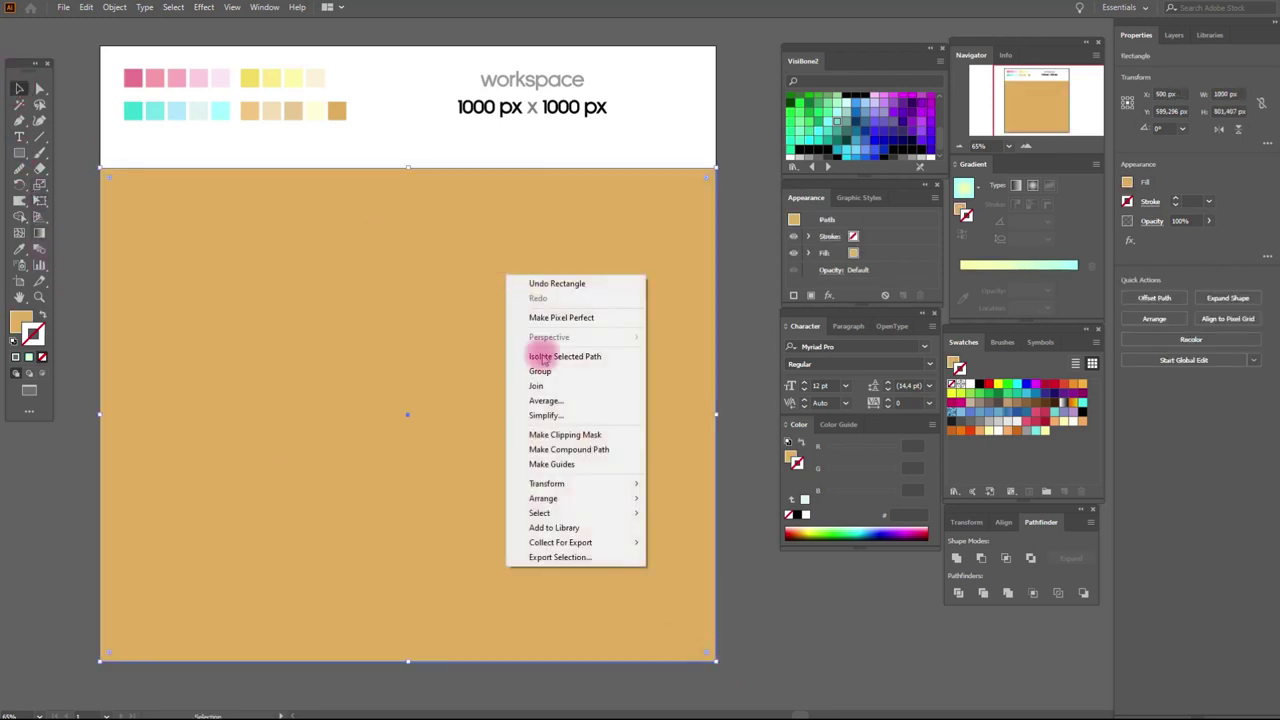
click(690, 541)
click(748, 420)
click(712, 400)
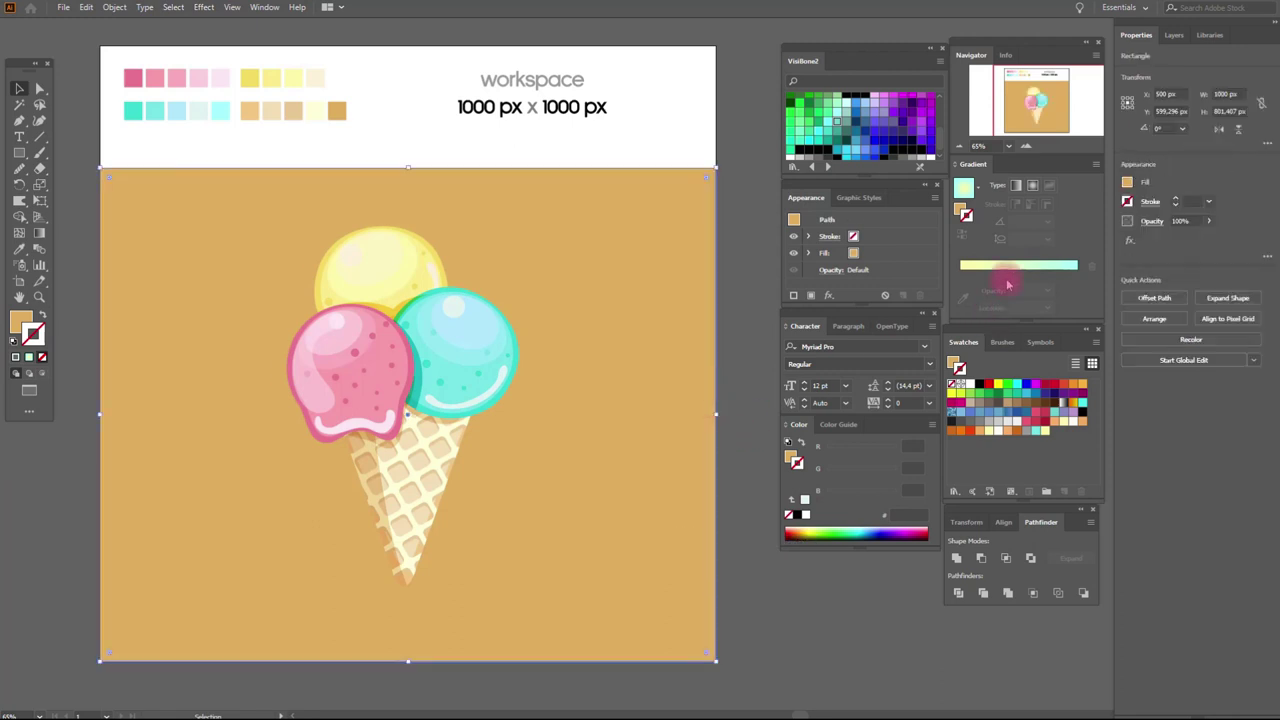
- Fill the background with a radial gradient from pale yellow at the centre to cyan edges, adjusting the midpoint
click(1033, 186)
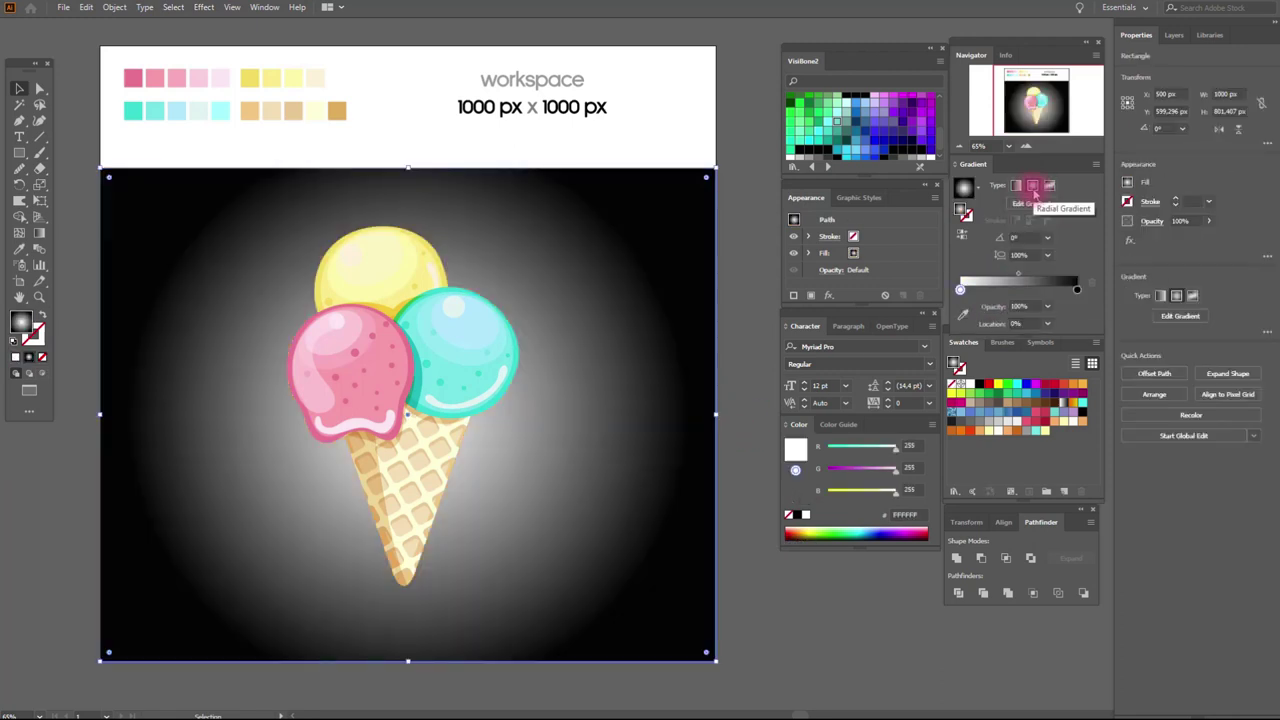
click(184, 193)
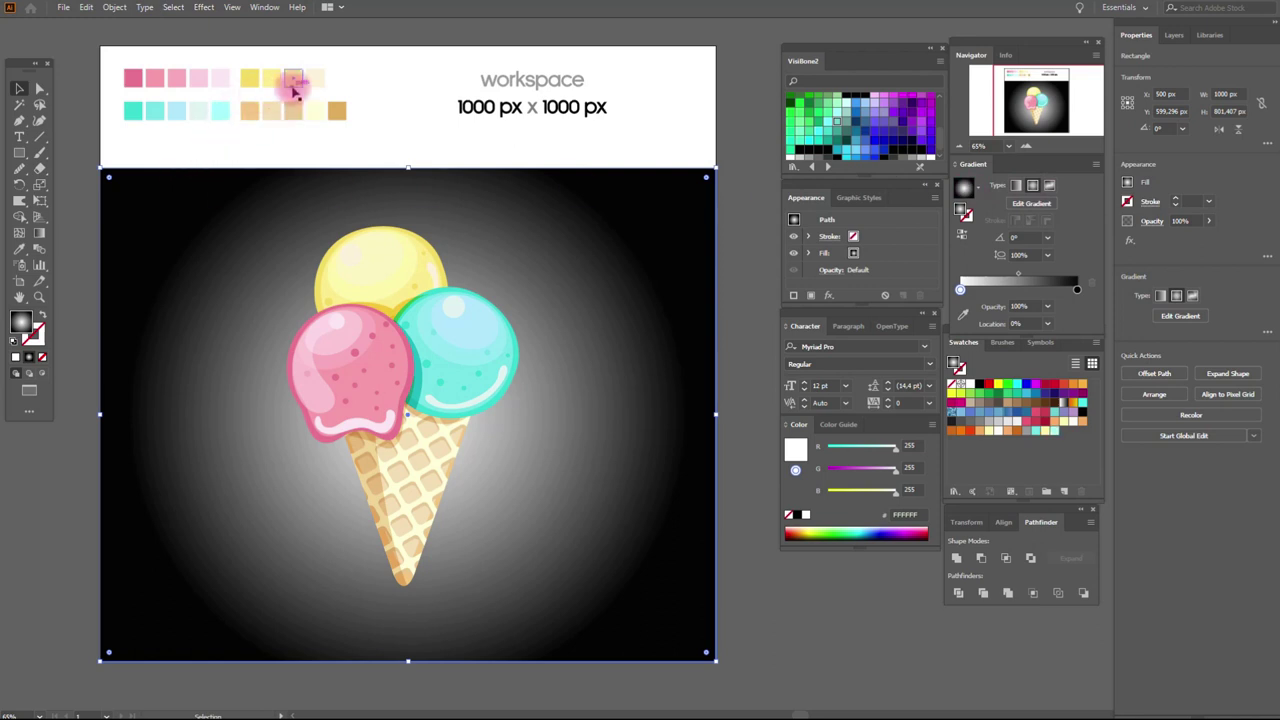
drag(1053, 430, 1077, 291)
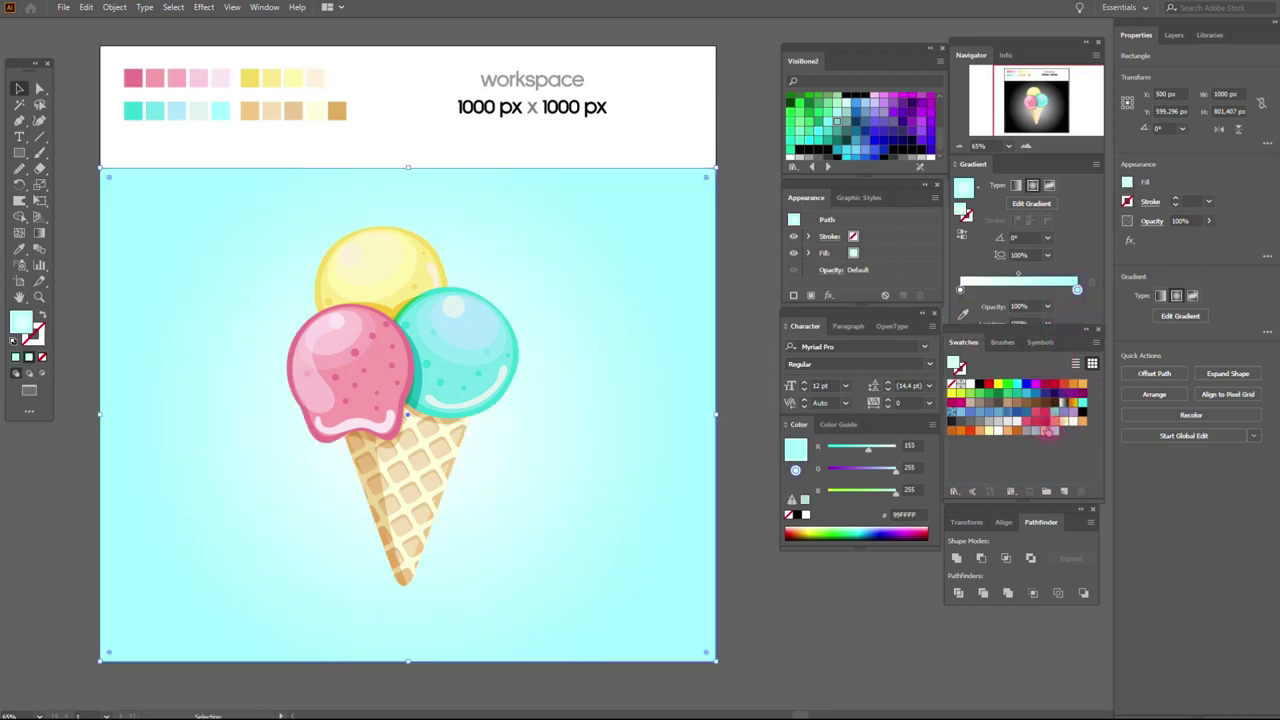
drag(962, 292, 961, 290)
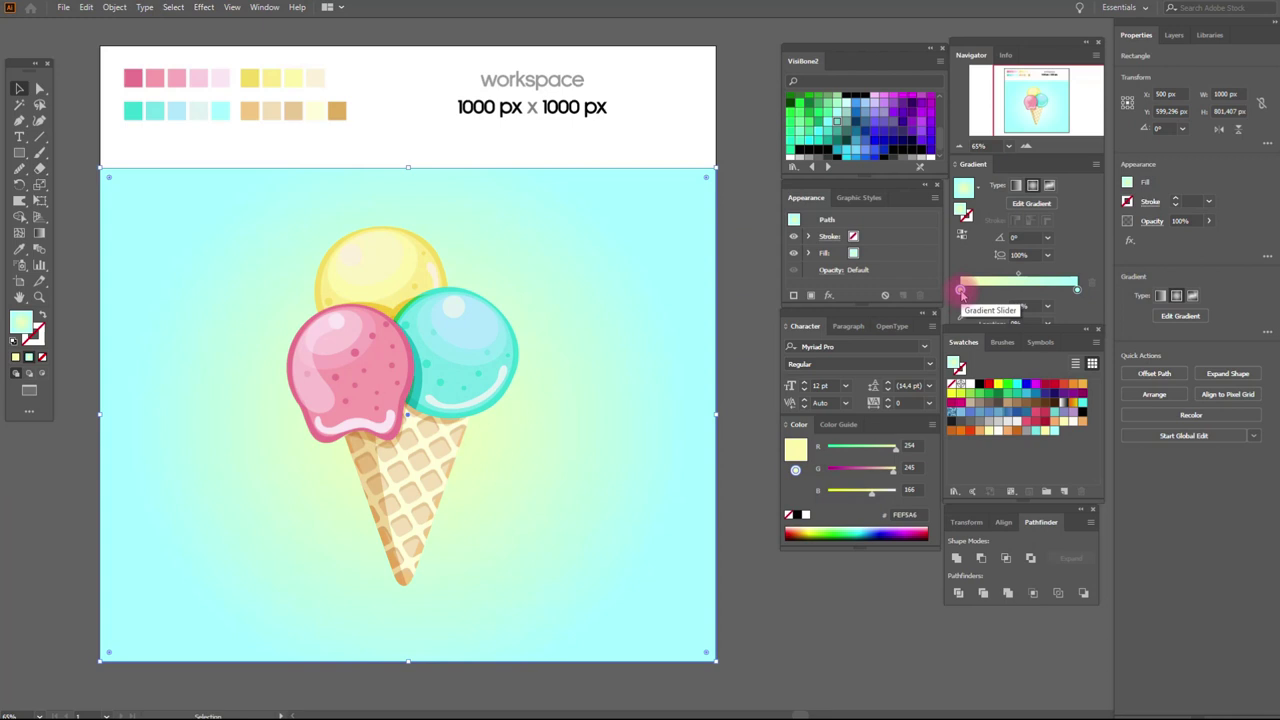
click(1019, 276)
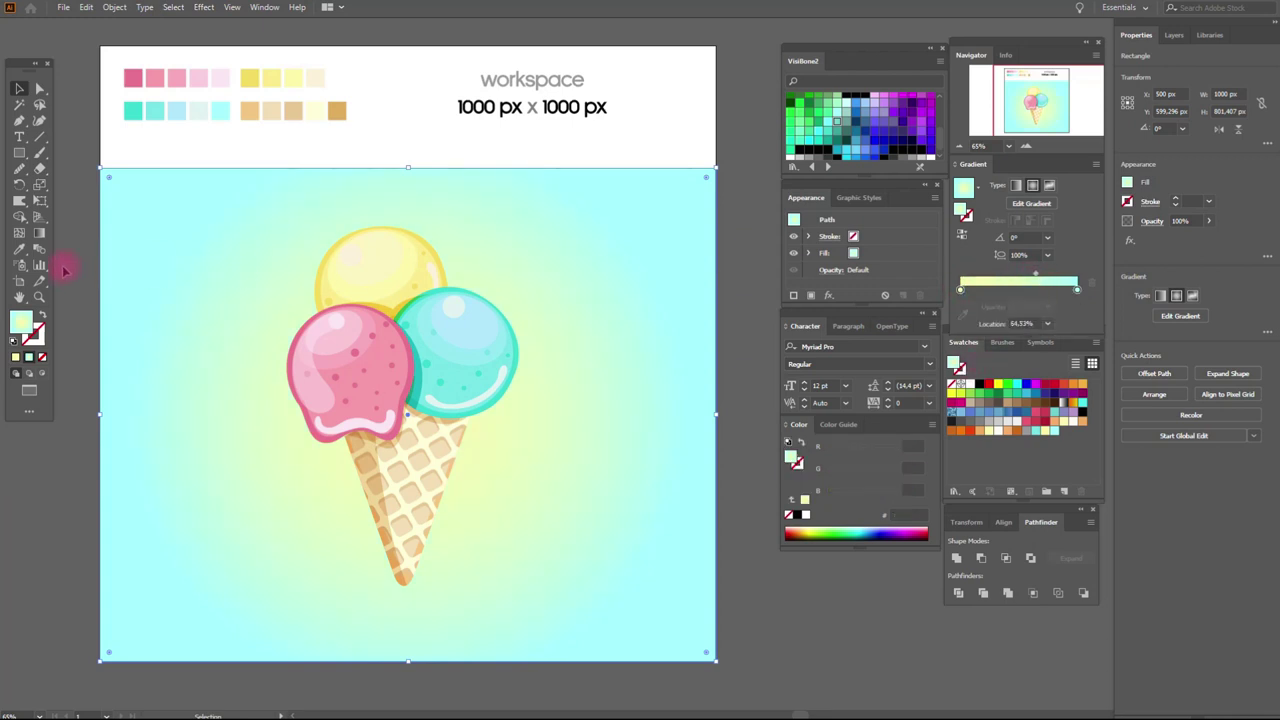
click(70, 118)
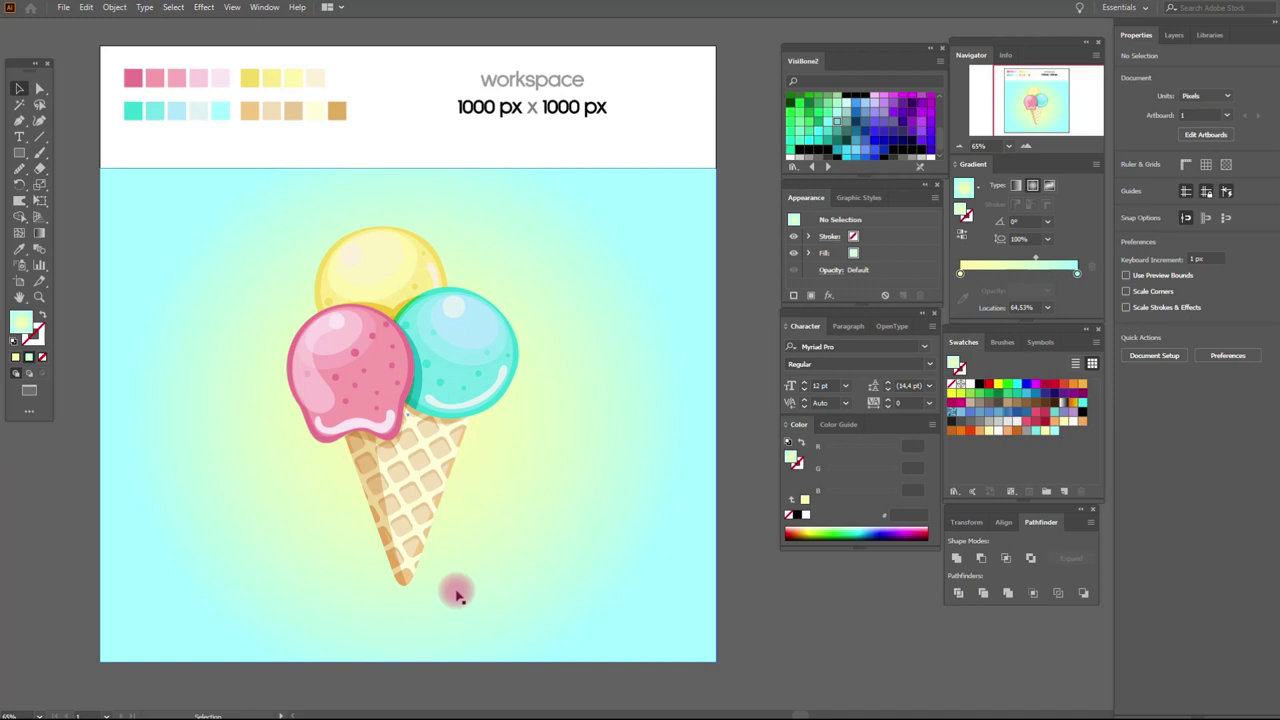
- Ungroup the ice cream artwork, then ungroup and regroup the pink scoop's parts
click(427, 364)
right_click(432, 357)
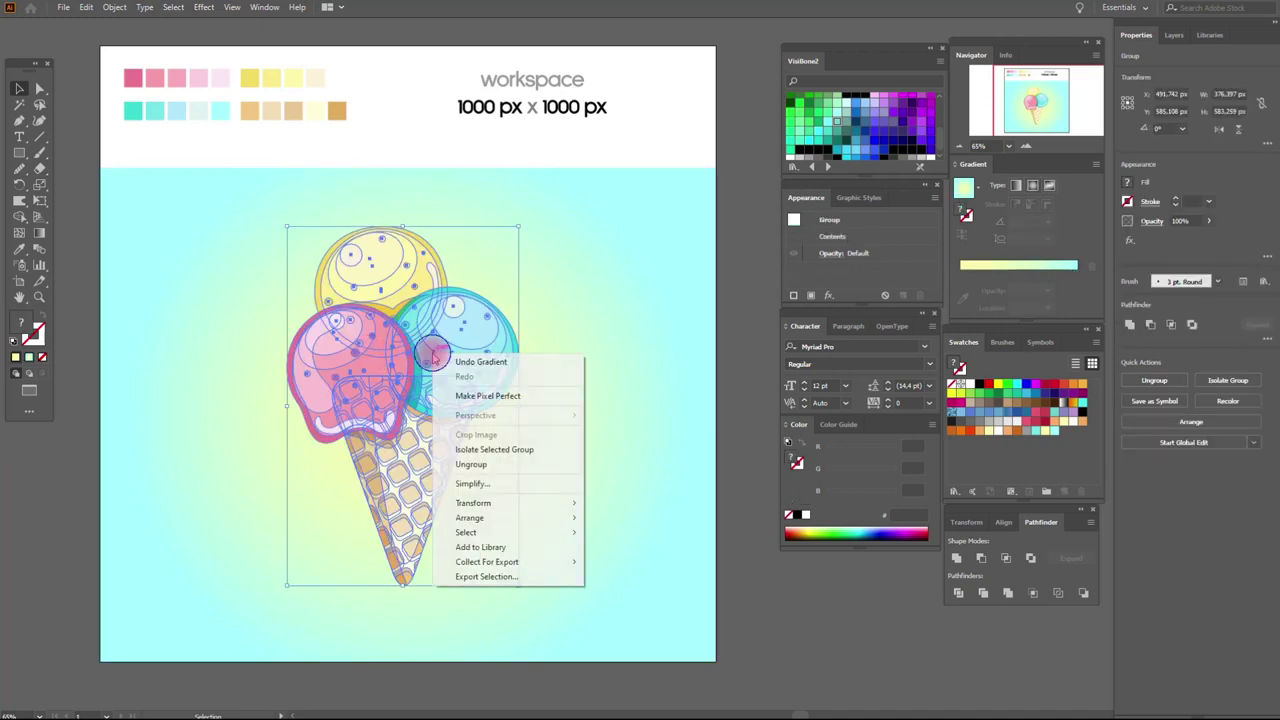
click(489, 465)
key(ctrl+y)
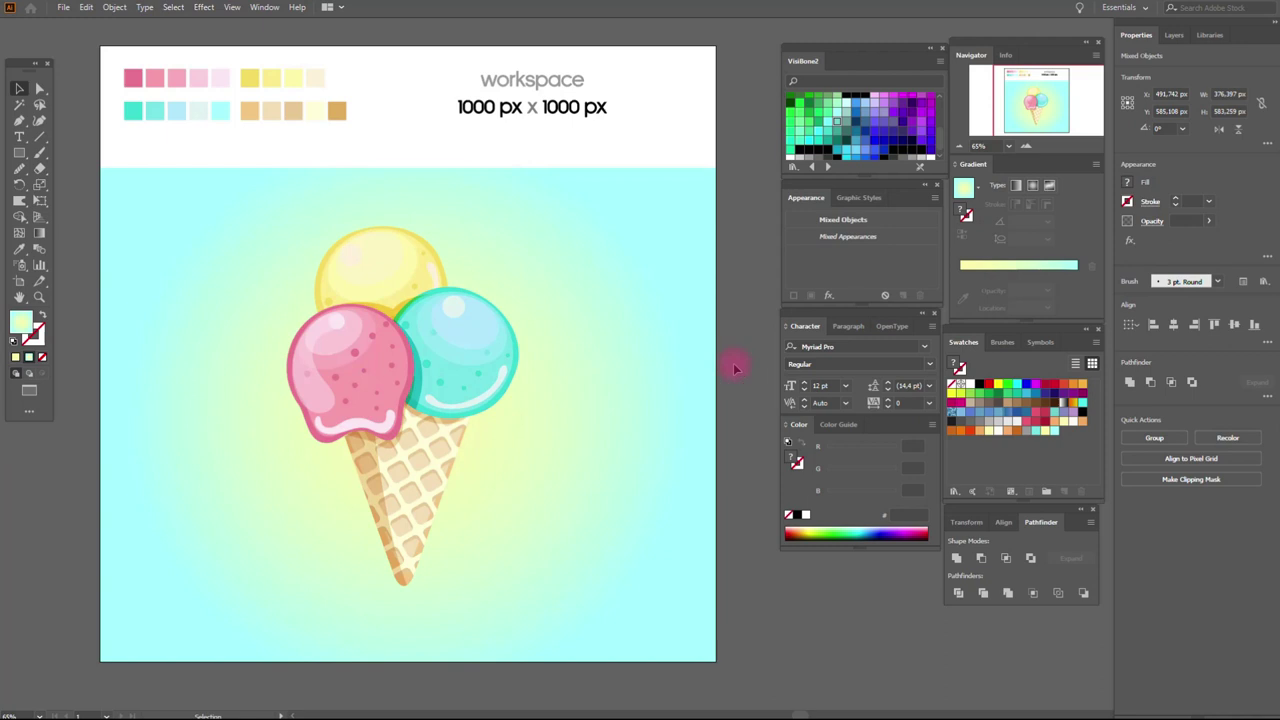
click(370, 392)
right_click(384, 357)
click(420, 467)
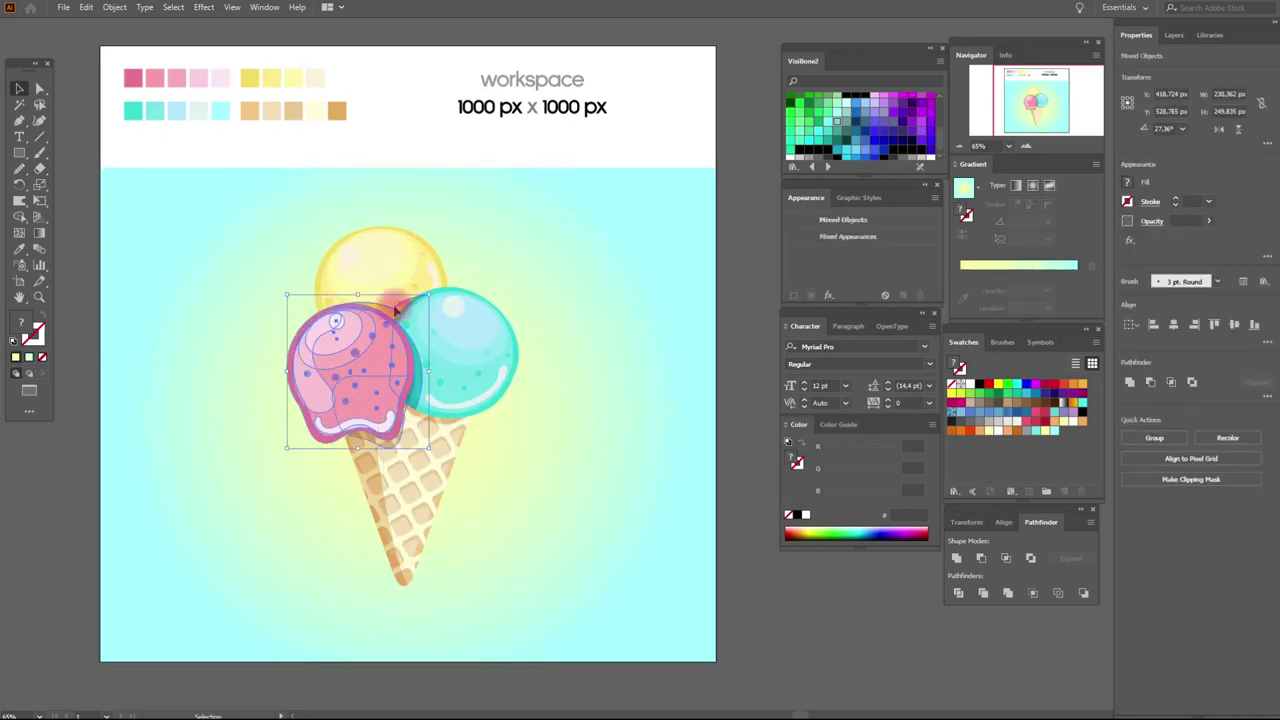
right_click(463, 339)
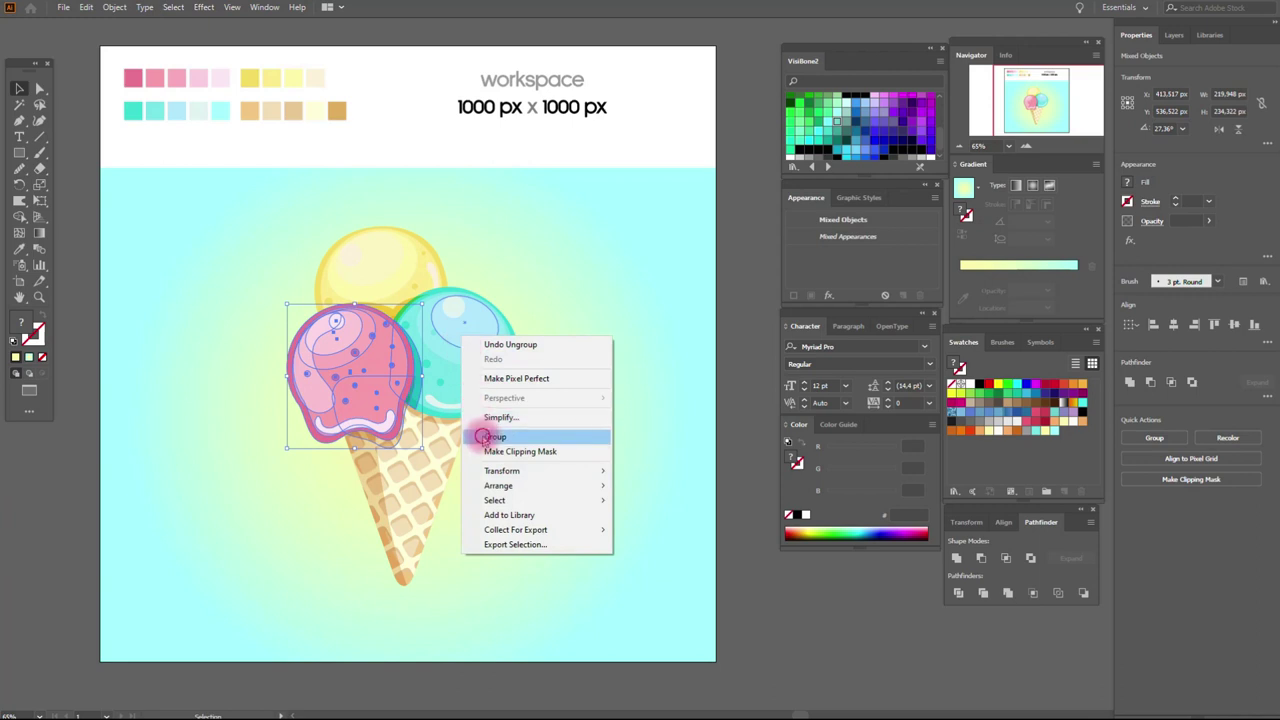
click(492, 436)
- Change the yellow scoop's stacking order with Arrange and clear the selection
click(416, 268)
shift+click(594, 257)
right_click(594, 257)
mouse_move(634, 408)
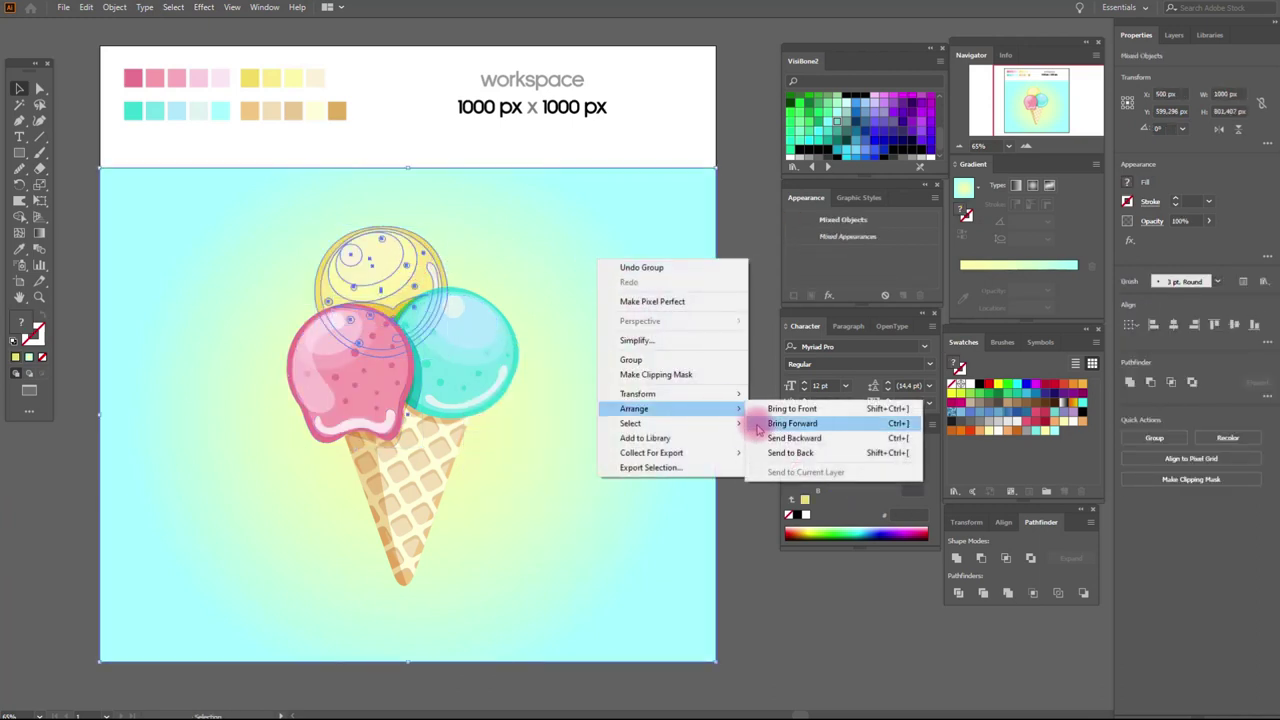
click(775, 453)
click(737, 373)
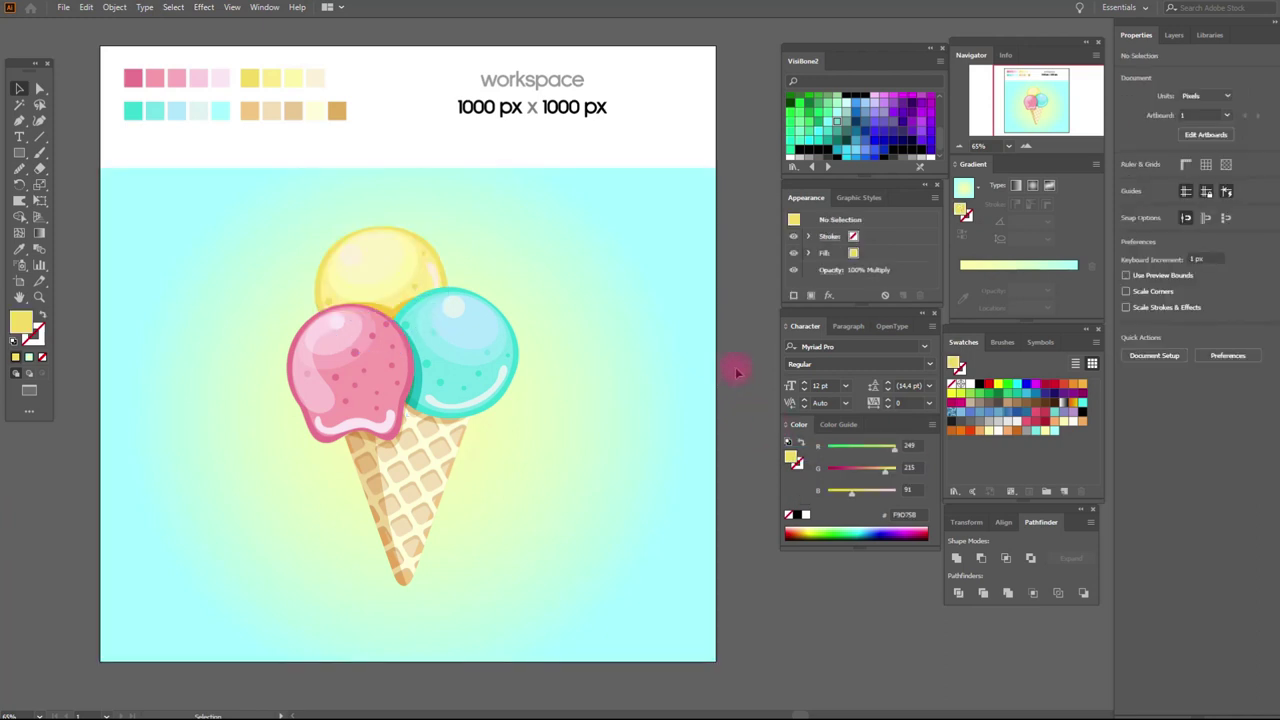